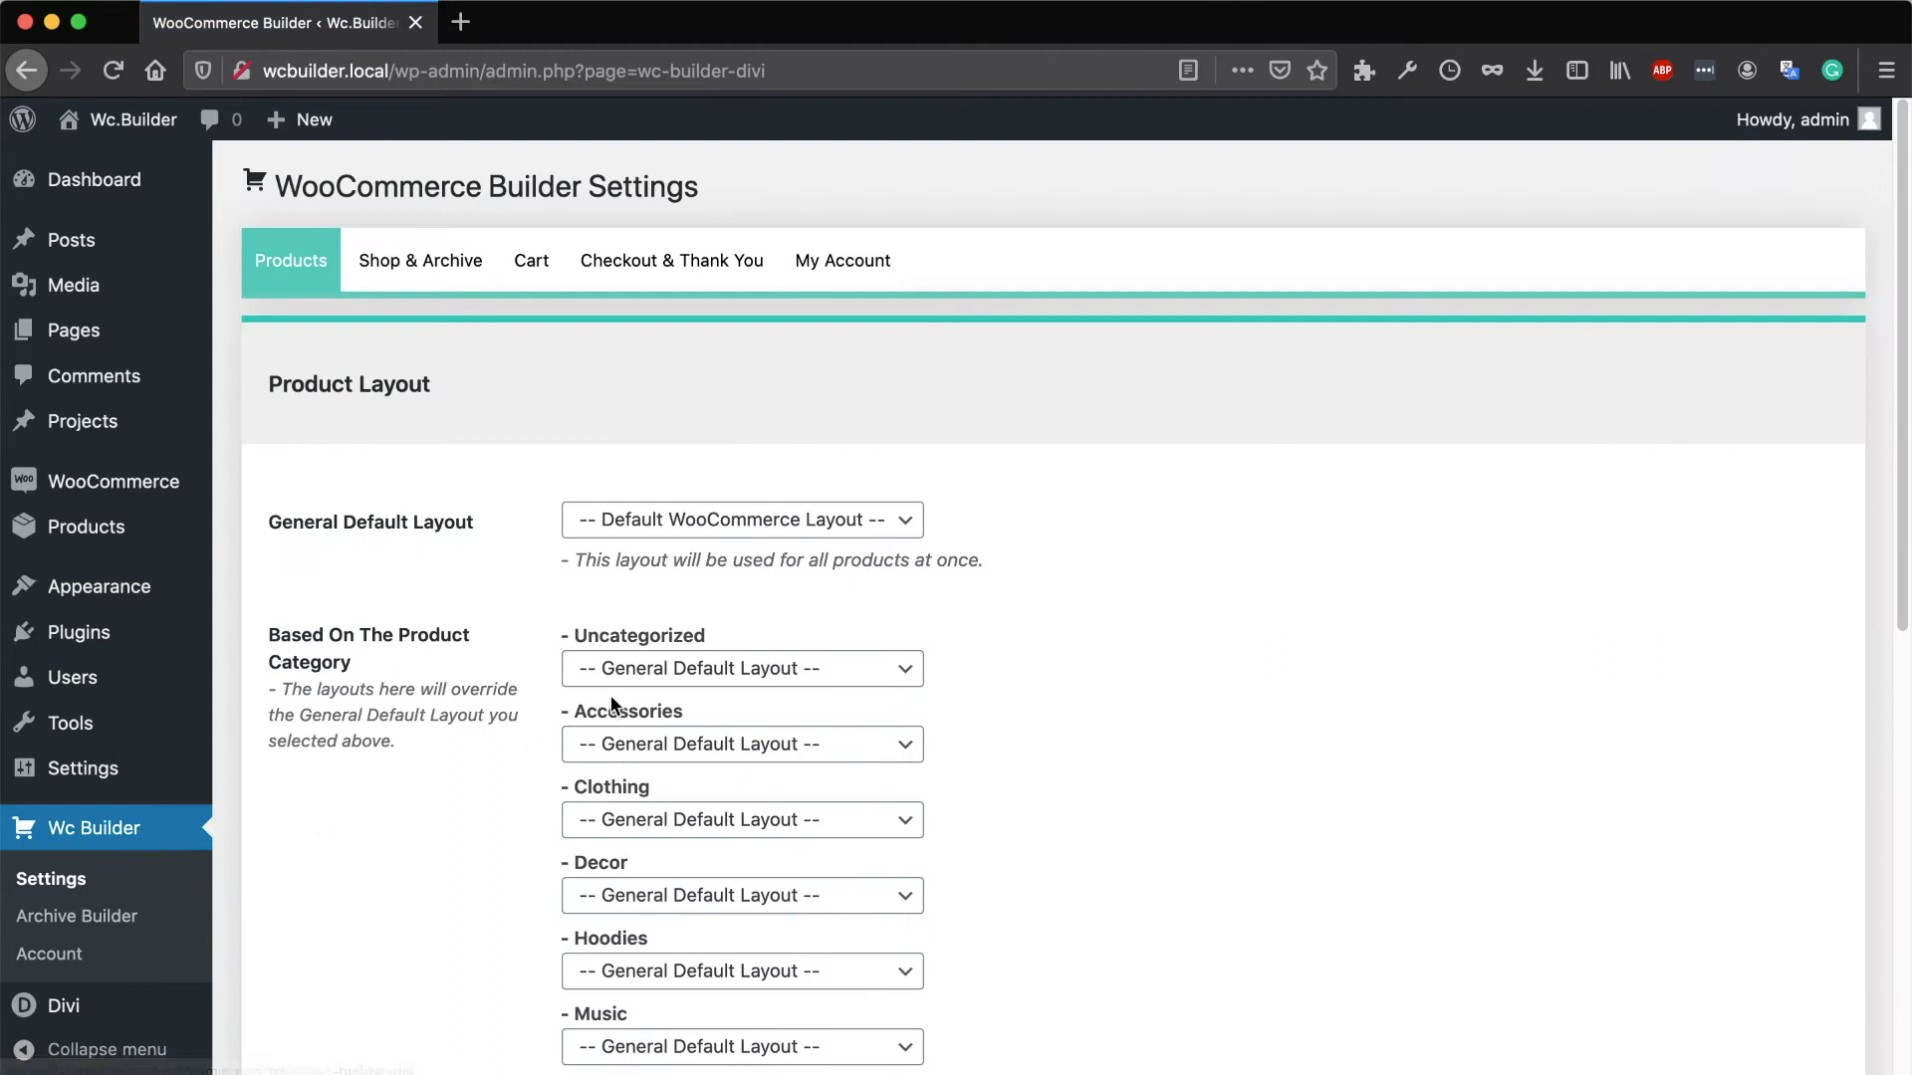
# Step: Open the site's store page in a new browser tab and switch to it
pyautogui.scroll(-6, 1159, 606)
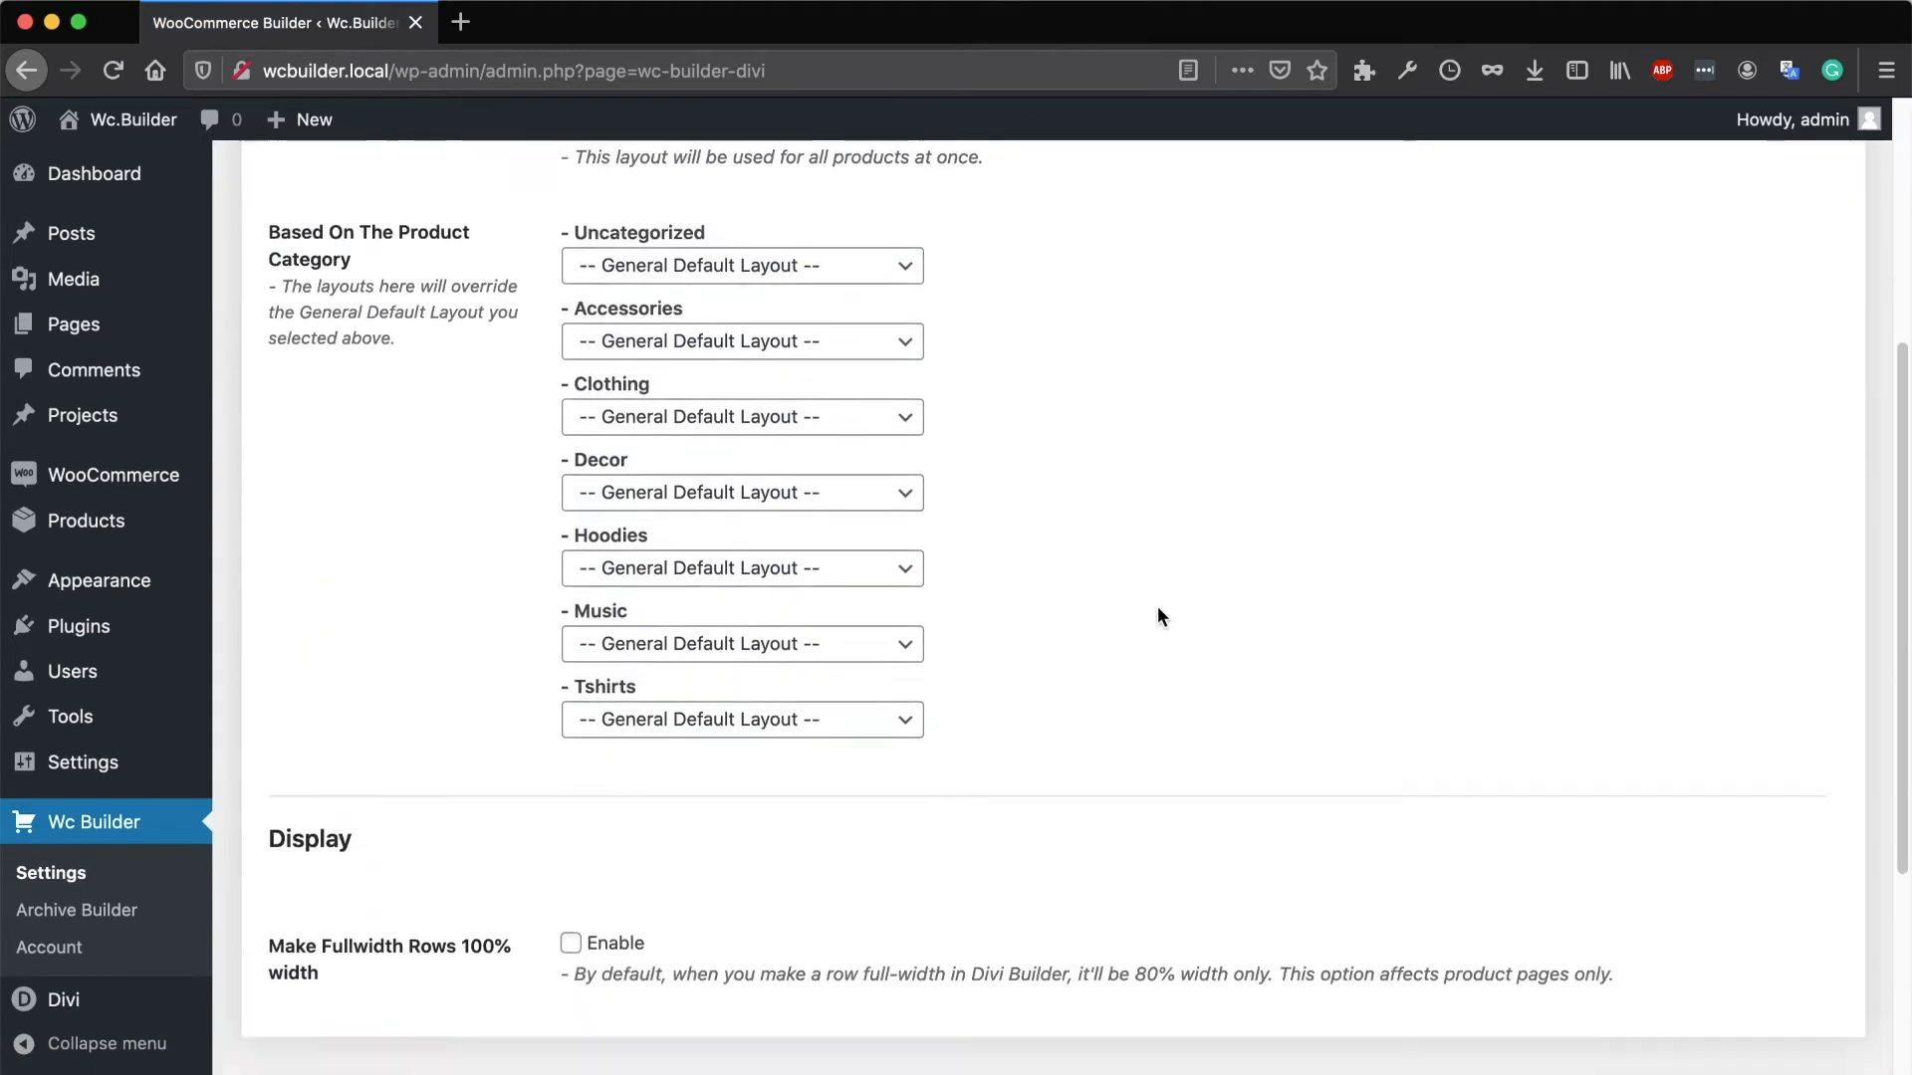
pyautogui.scroll(7, 1159, 601)
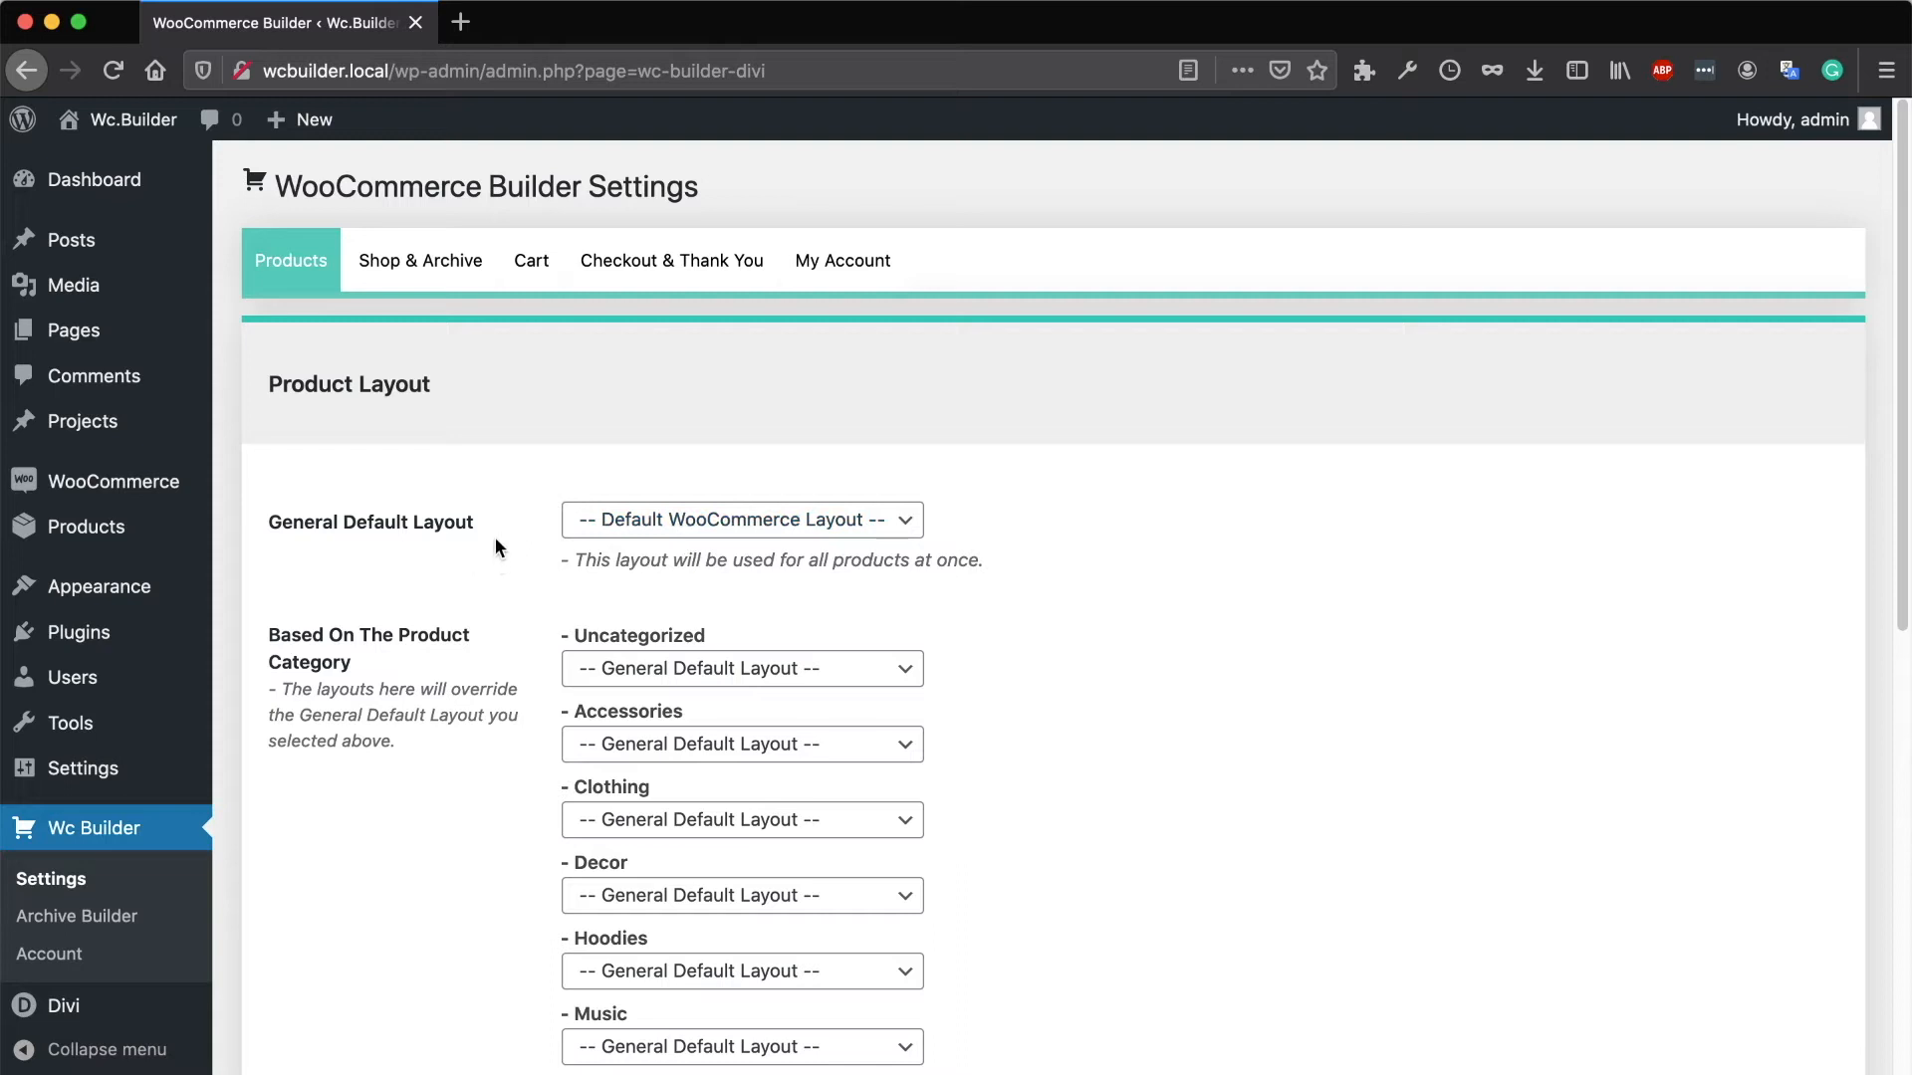
pyautogui.moveTo(67, 529)
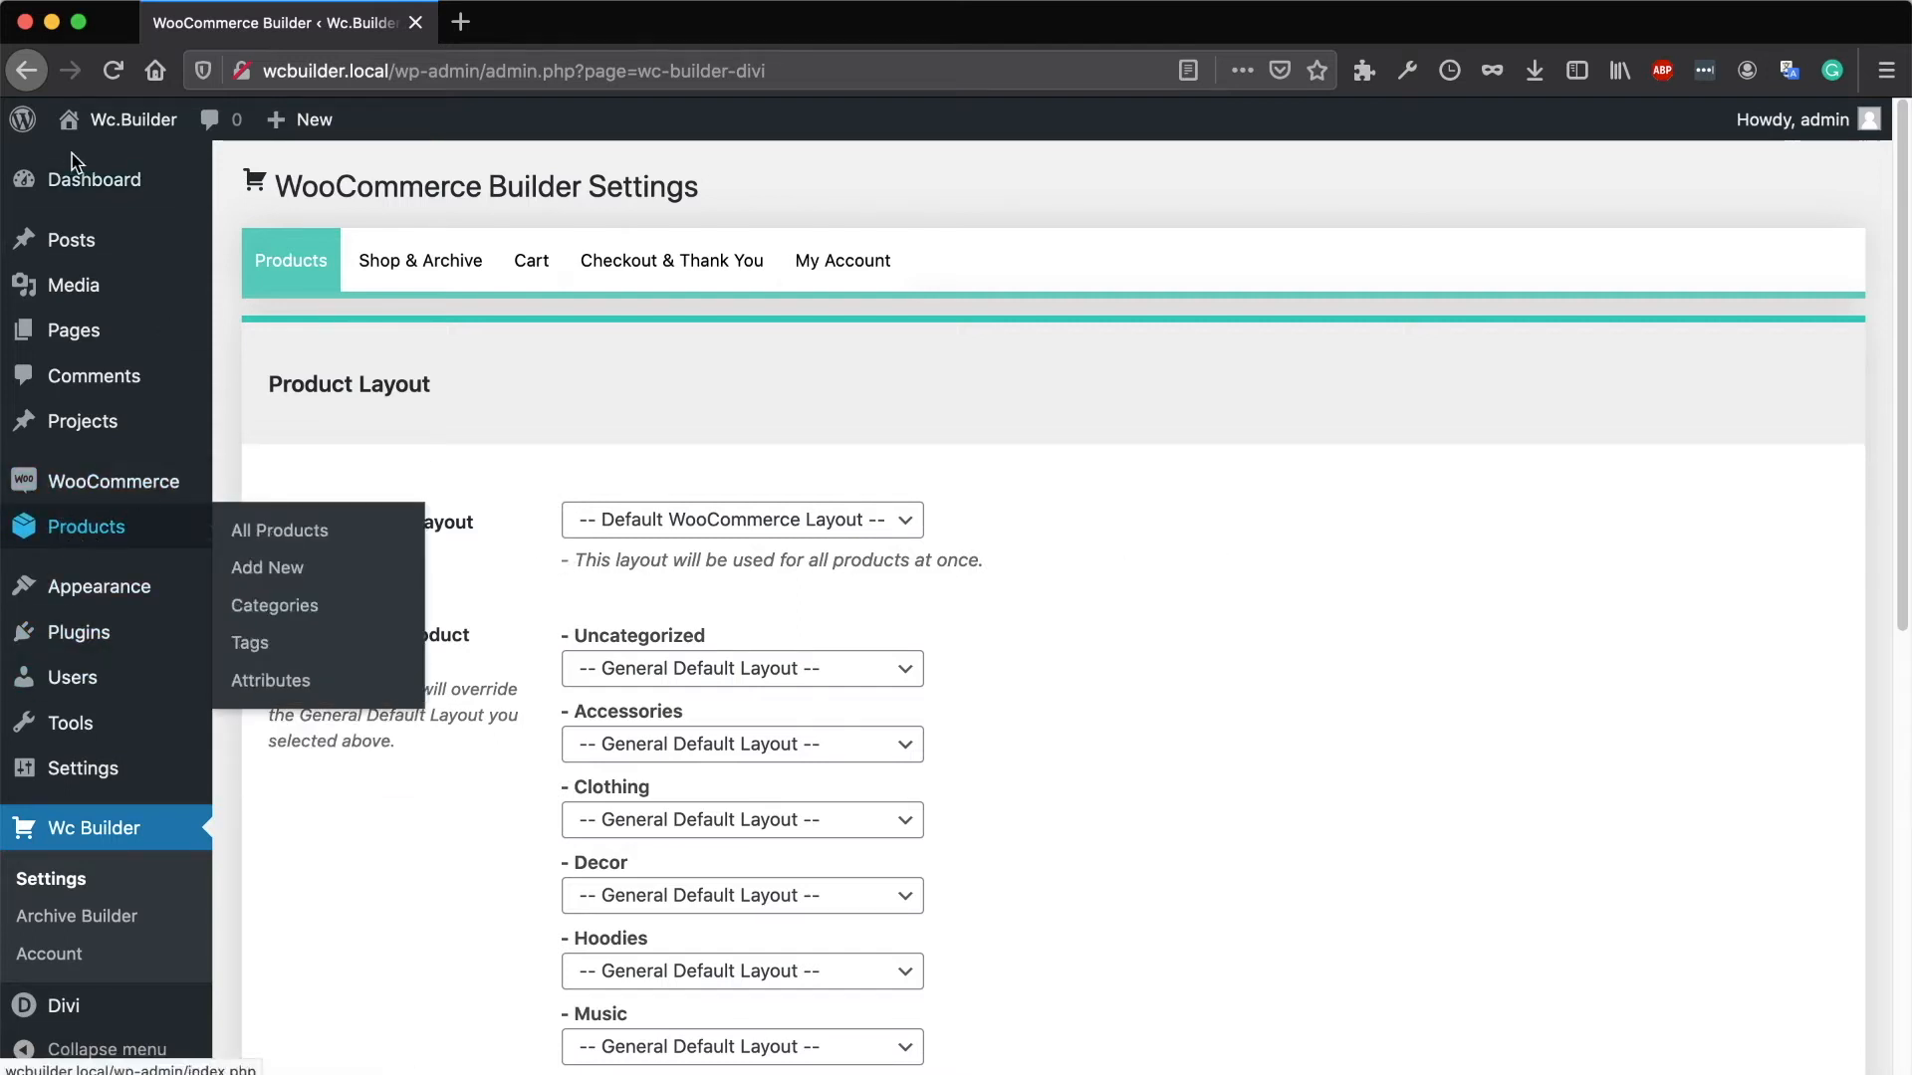
pyautogui.moveTo(96, 121)
pyautogui.rightClick(111, 199)
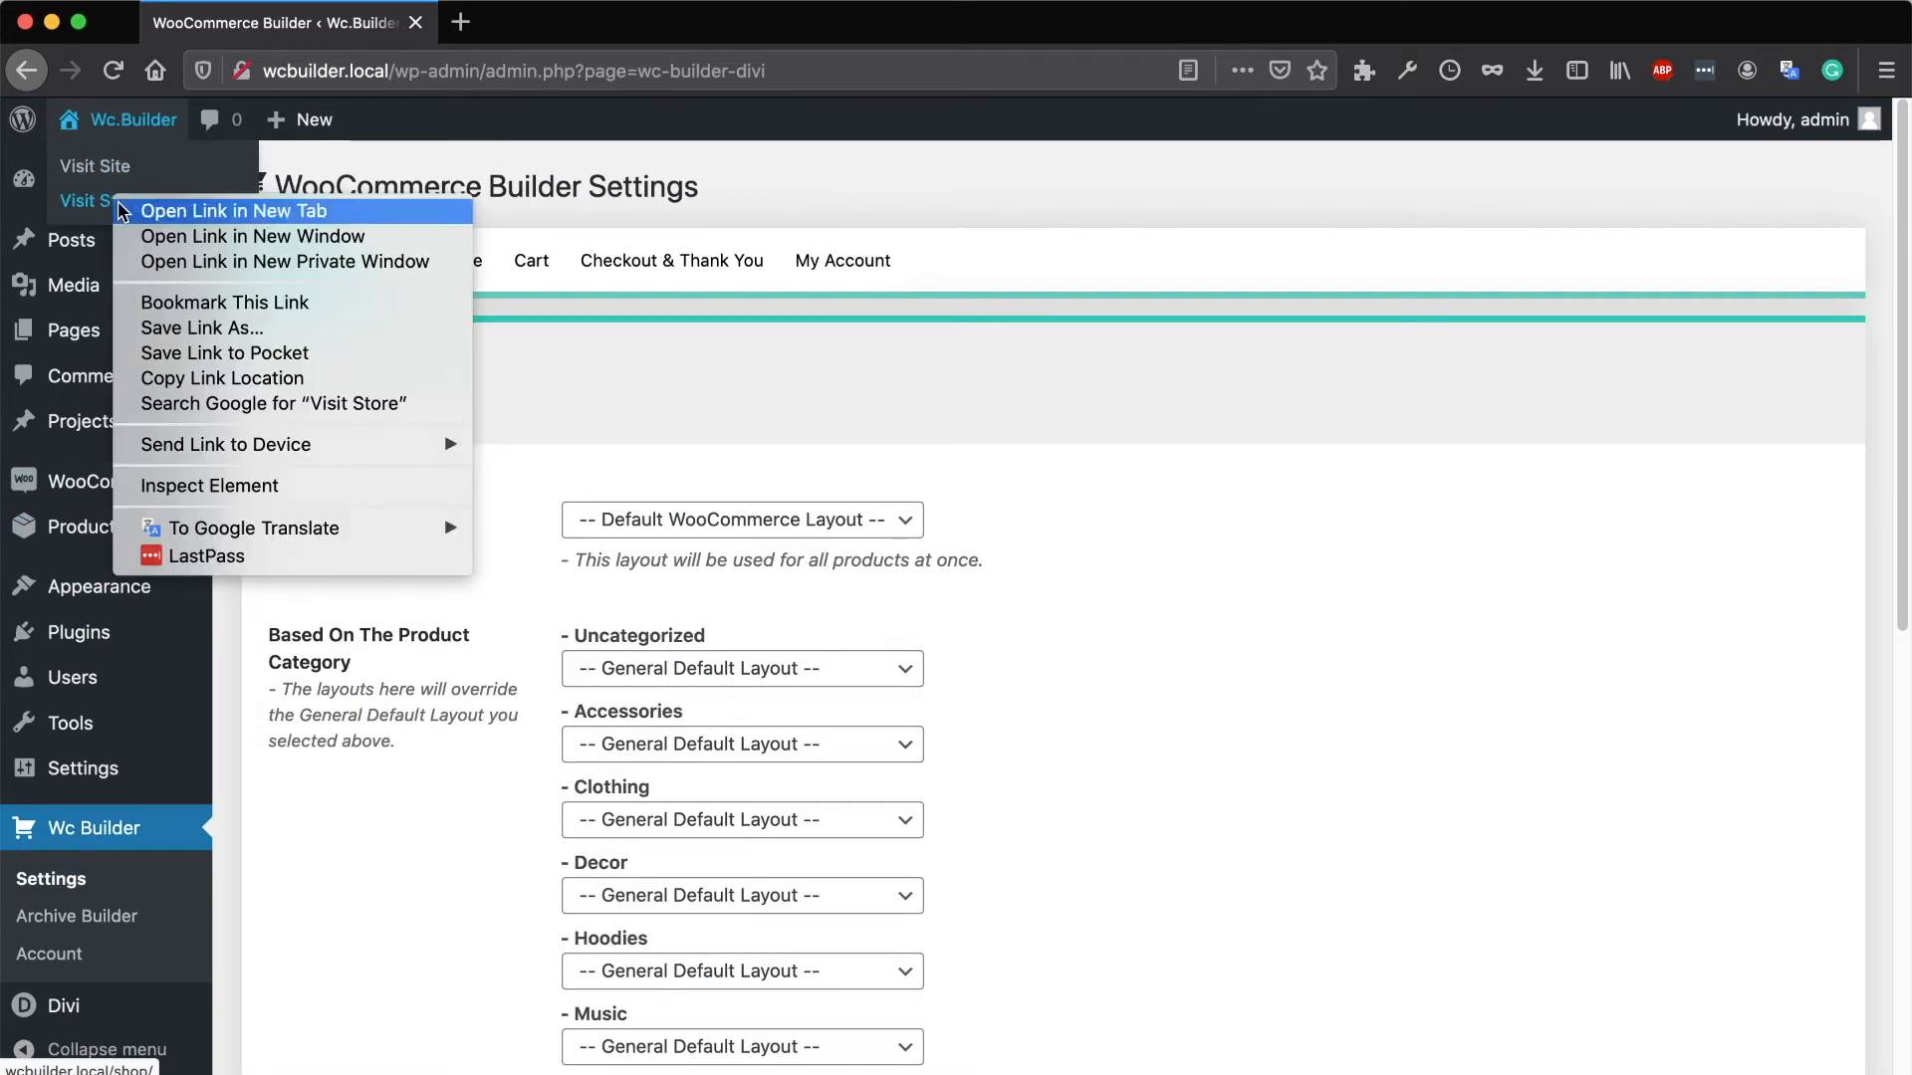
pyautogui.click(146, 212)
pyautogui.click(569, 24)
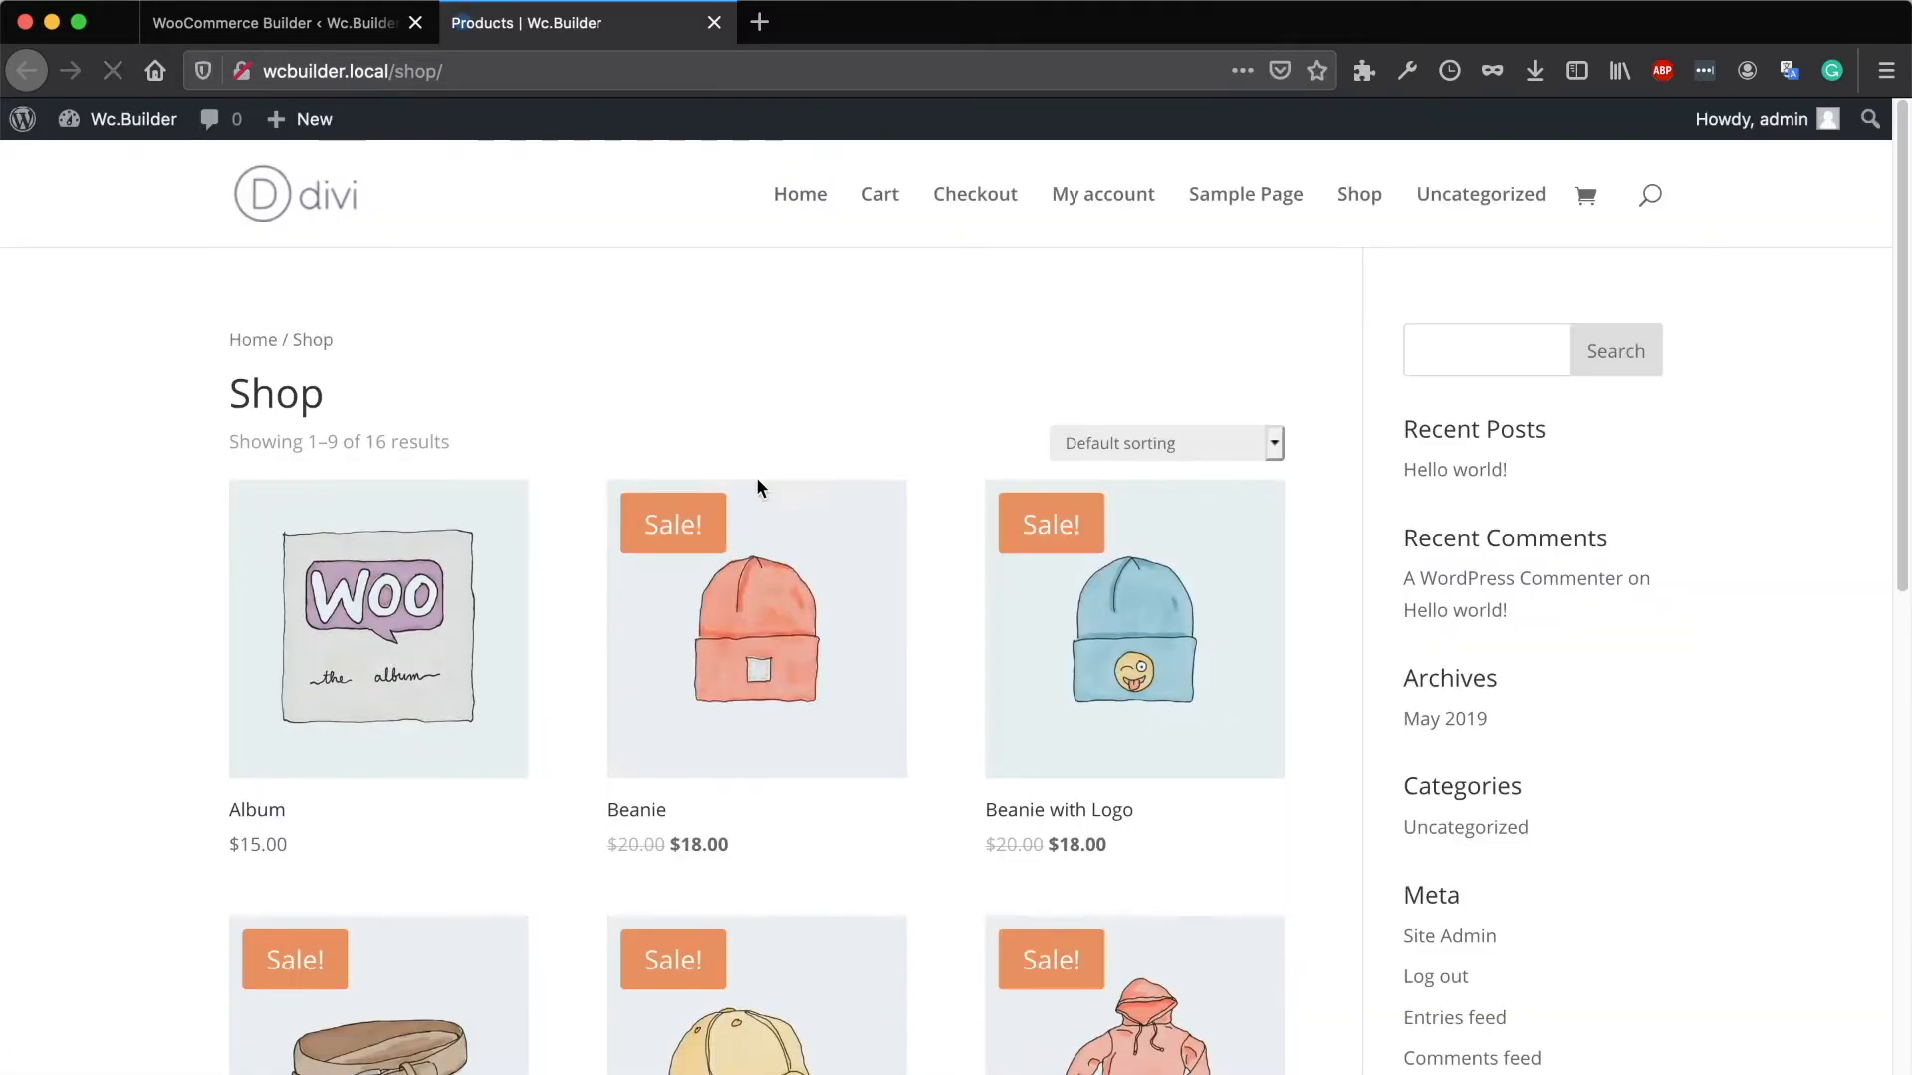
# Step: Open the Album and Beanie product pages from the shop in separate new tabs
pyautogui.rightClick(378, 749)
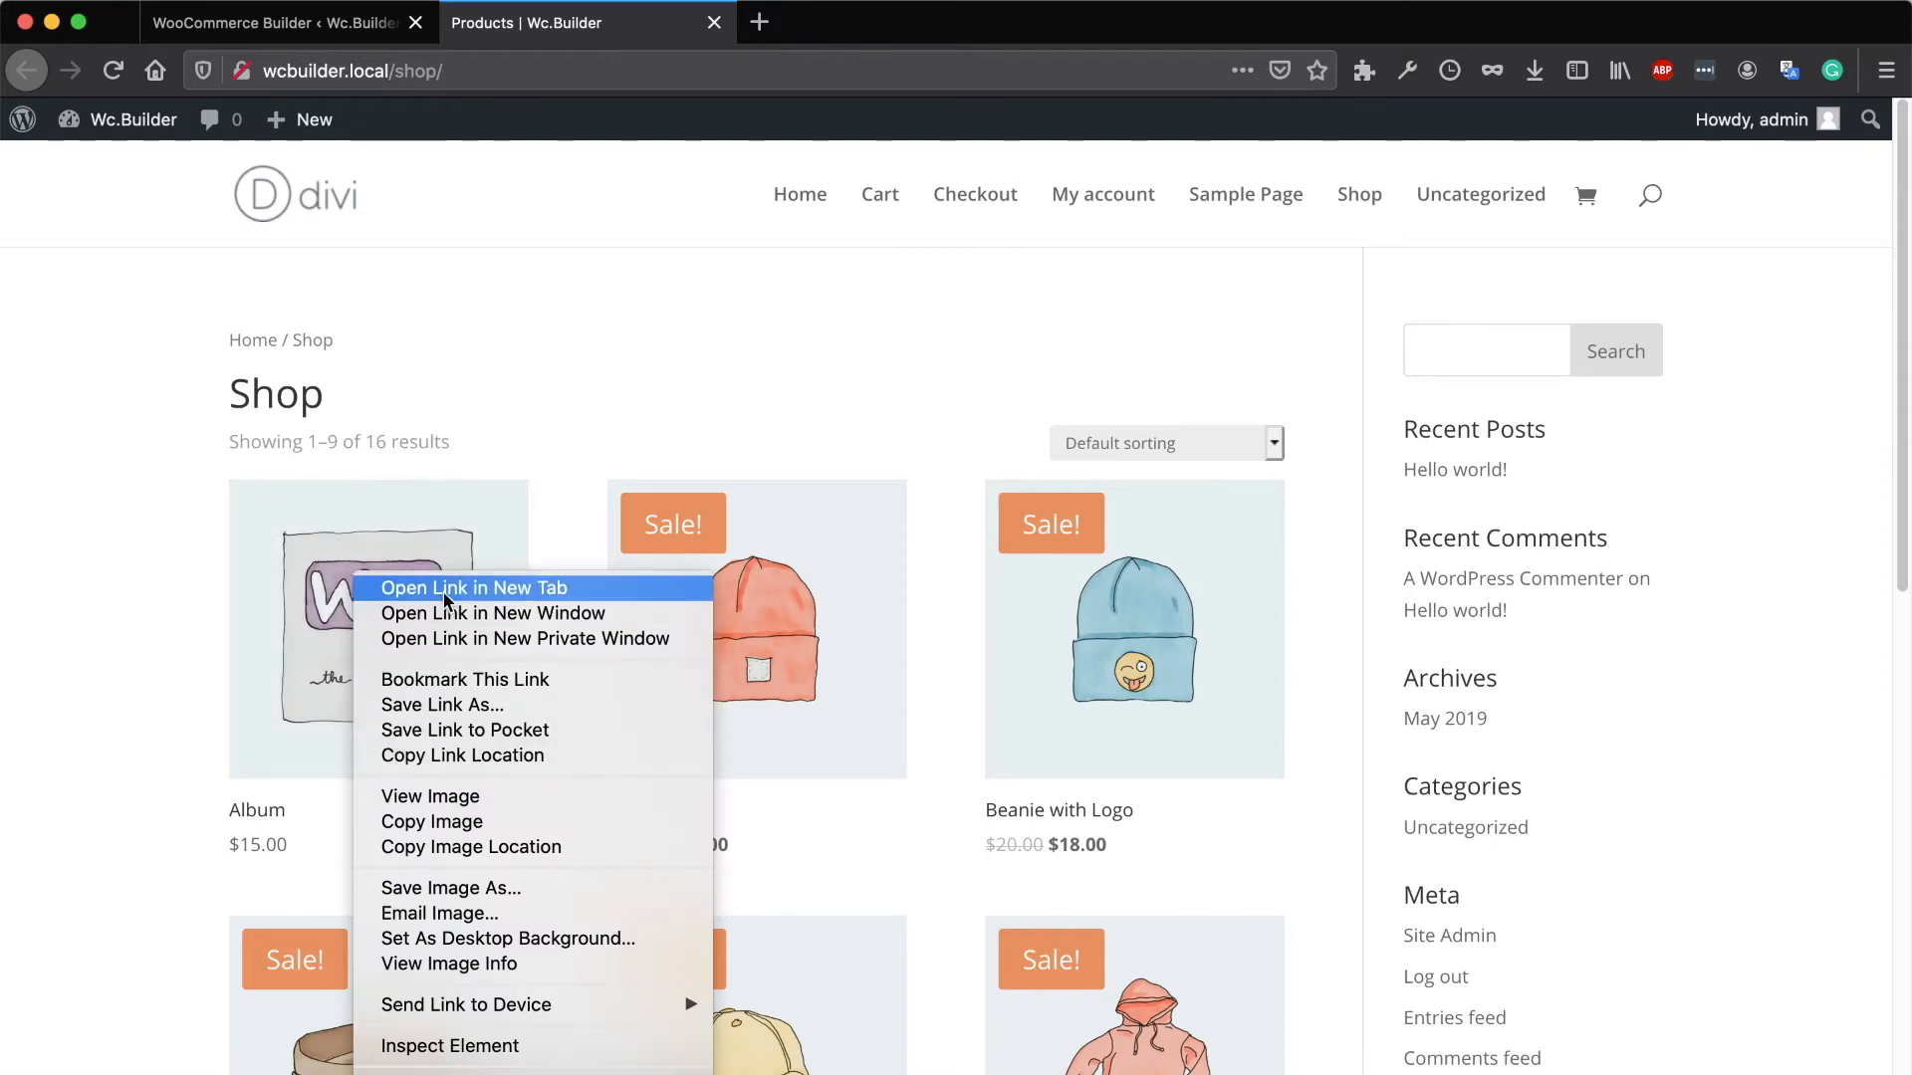
pyautogui.click(468, 589)
pyautogui.rightClick(706, 623)
pyautogui.click(841, 588)
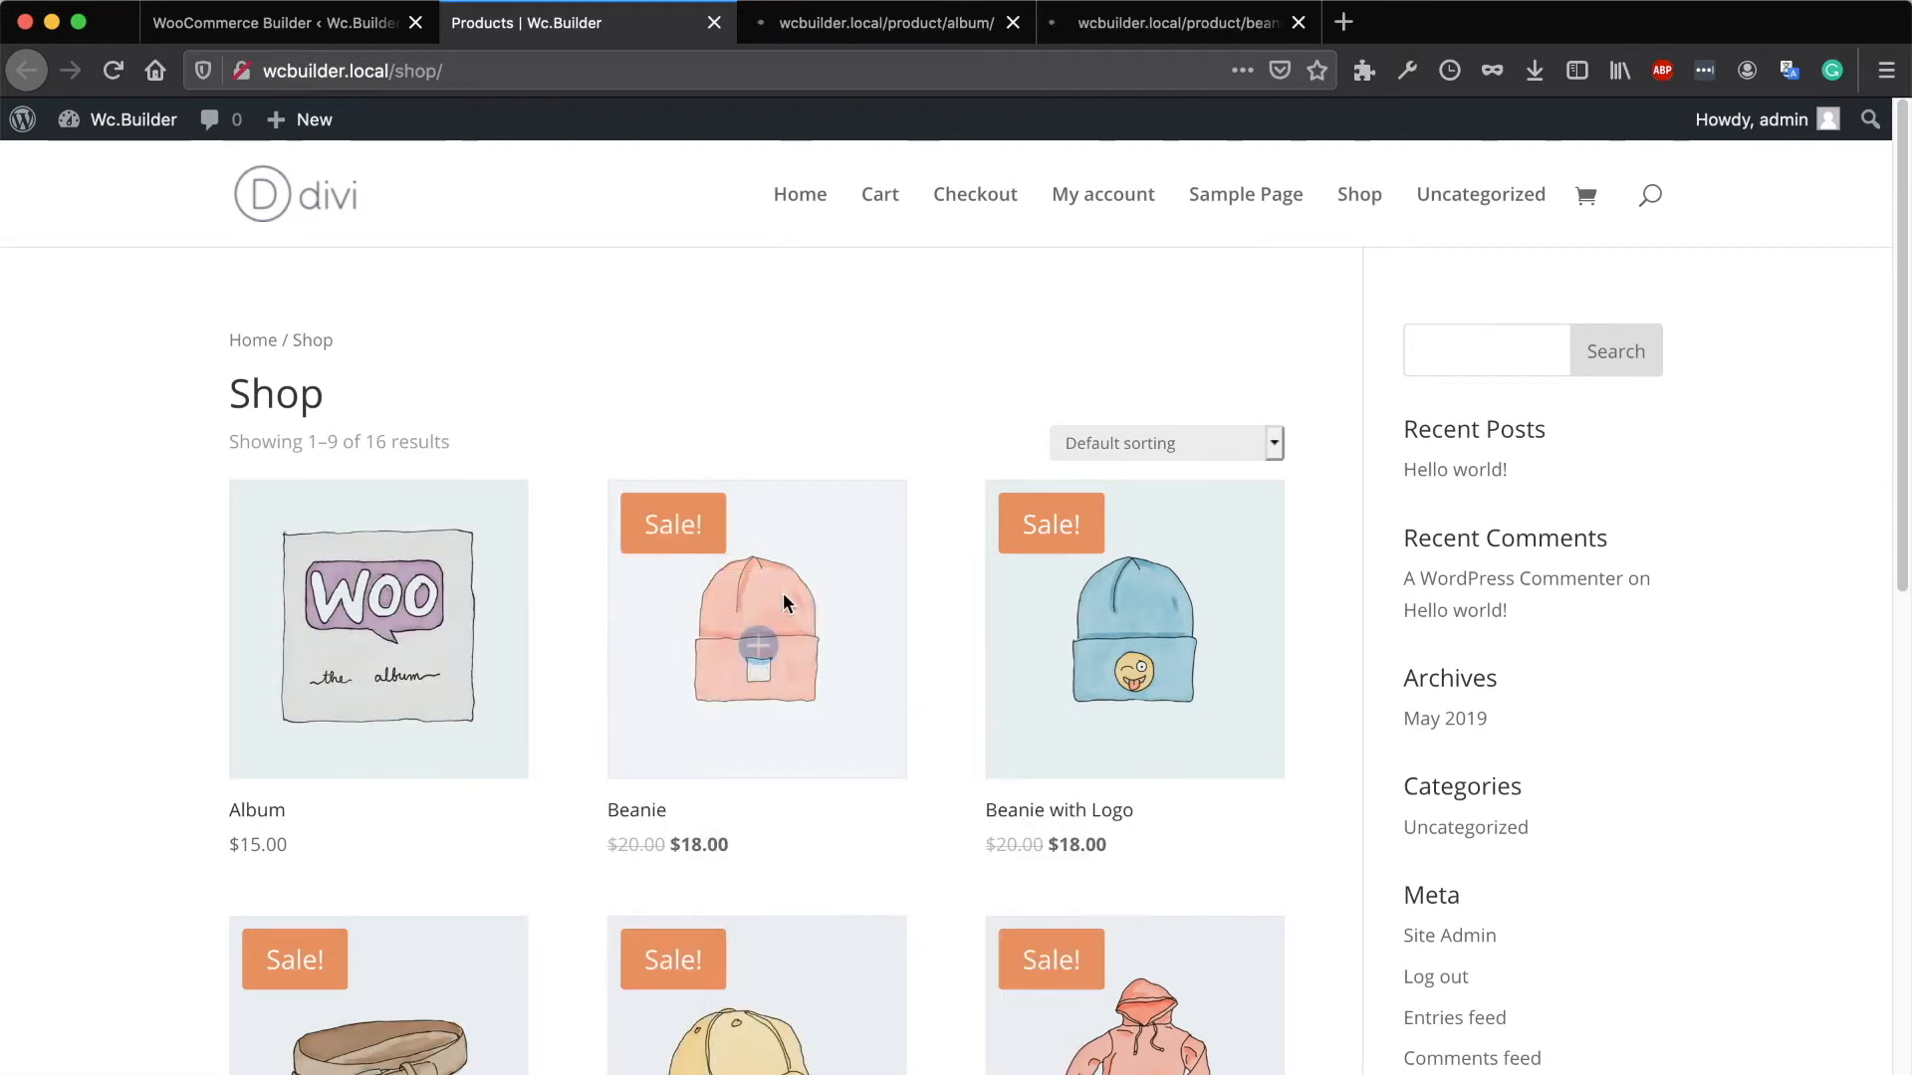
# Step: Examine the default layout of the Album and Beanie product pages, including descriptions and related products
pyautogui.click(881, 22)
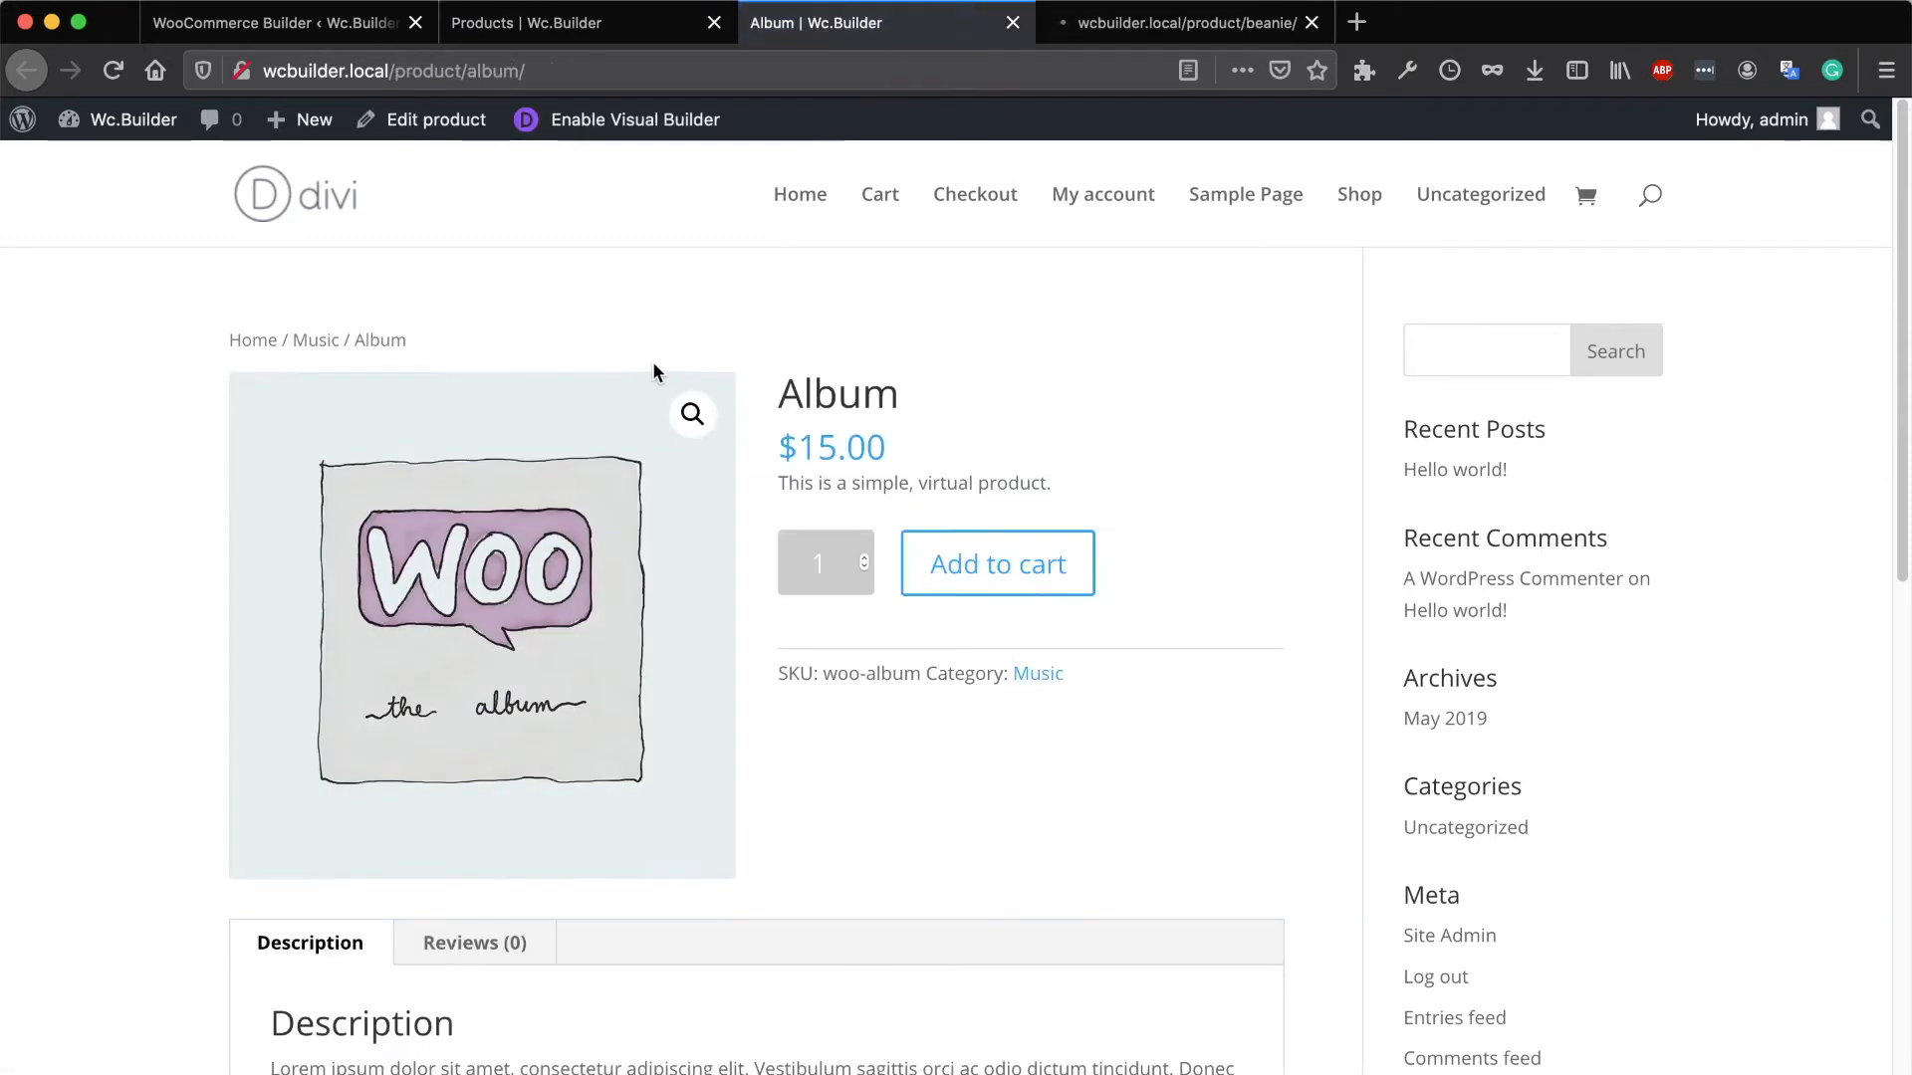
pyautogui.scroll(-10, 1213, 545)
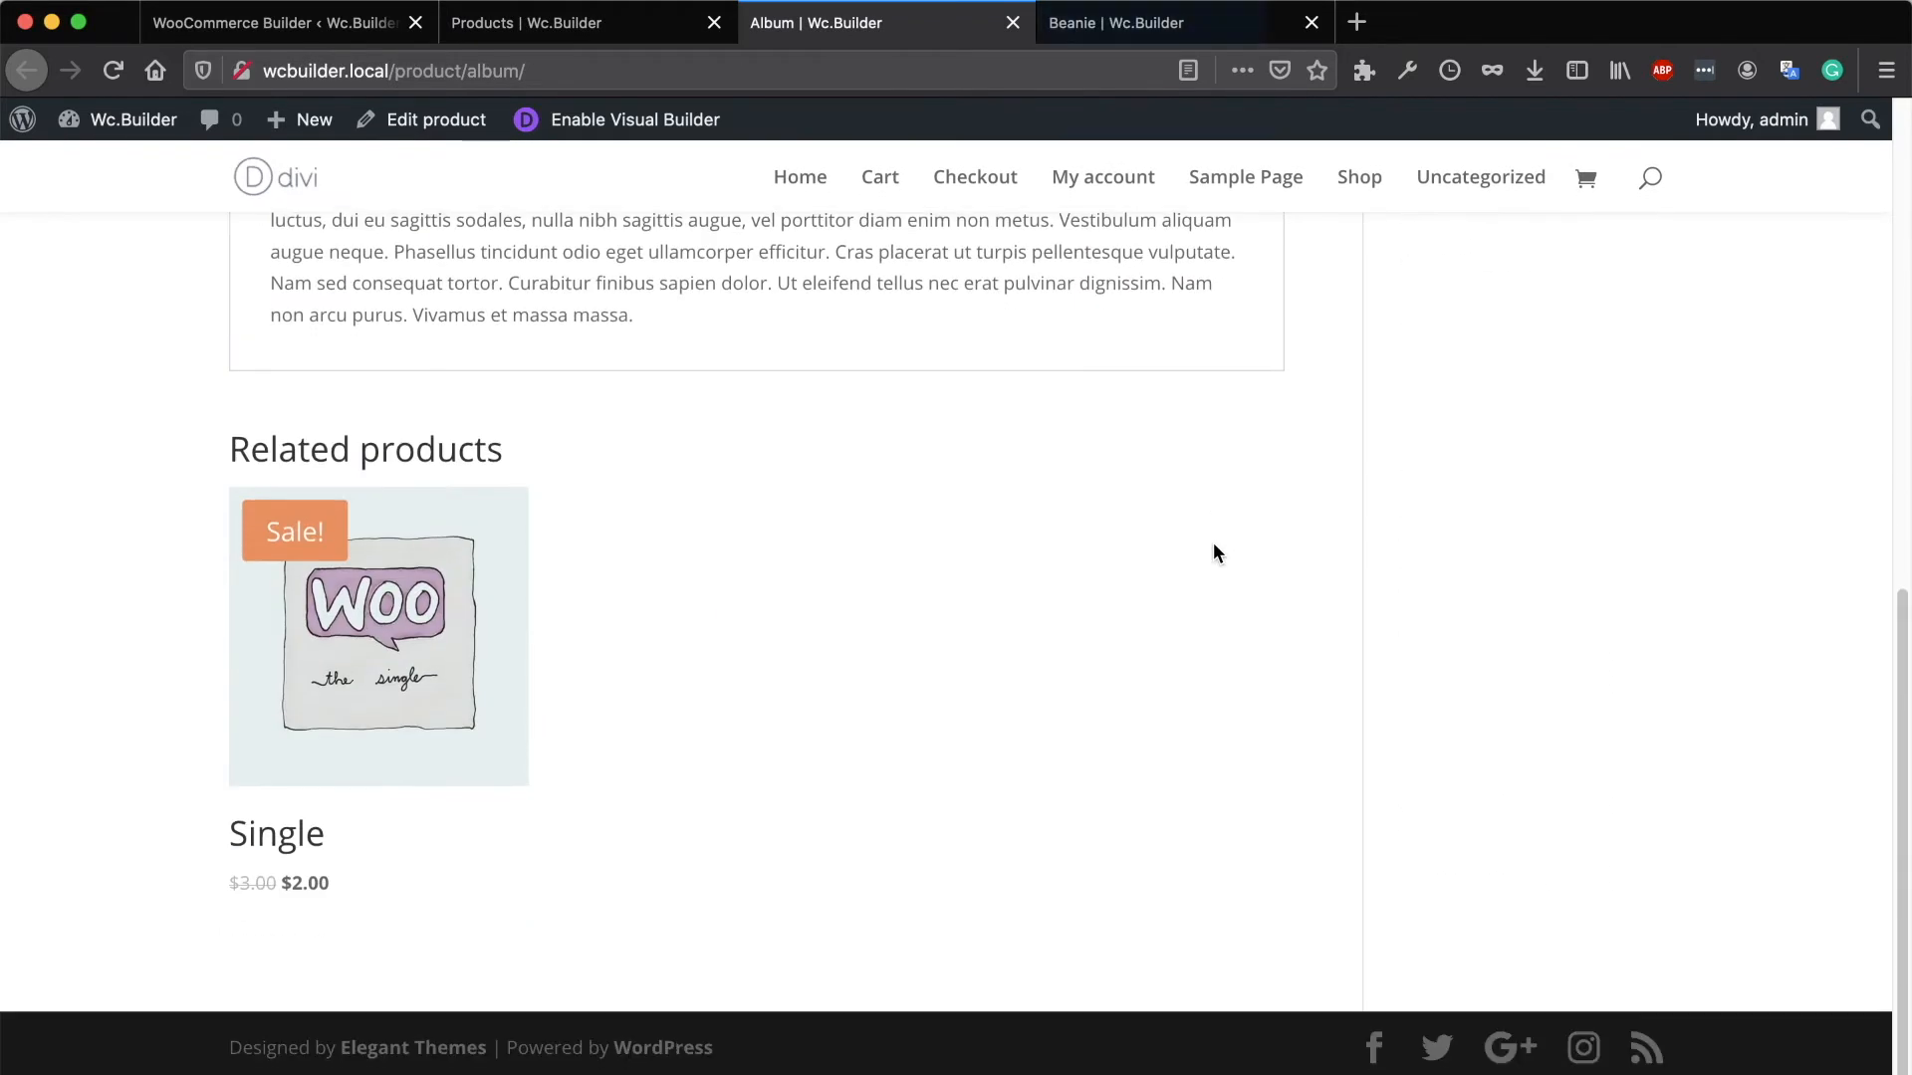
pyautogui.scroll(10, 1212, 554)
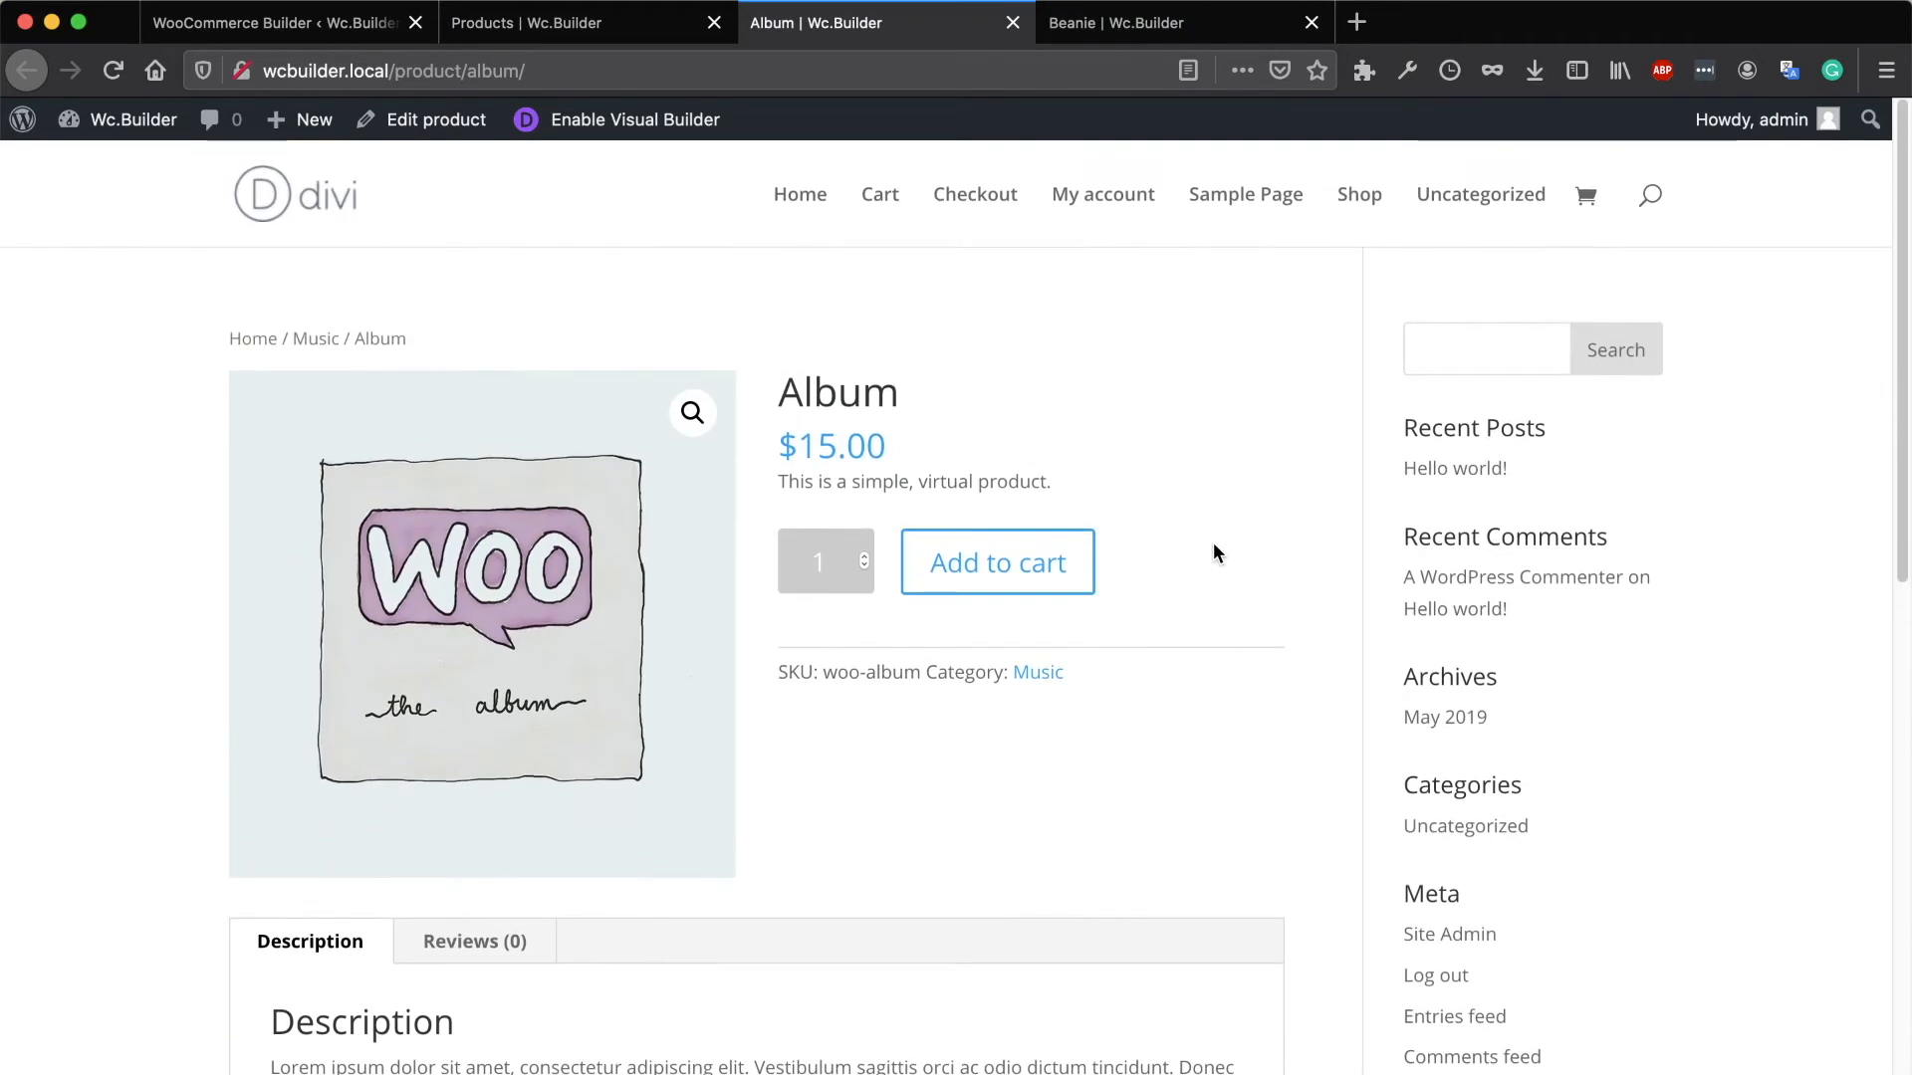
pyautogui.click(1158, 30)
pyautogui.scroll(-10, 1199, 543)
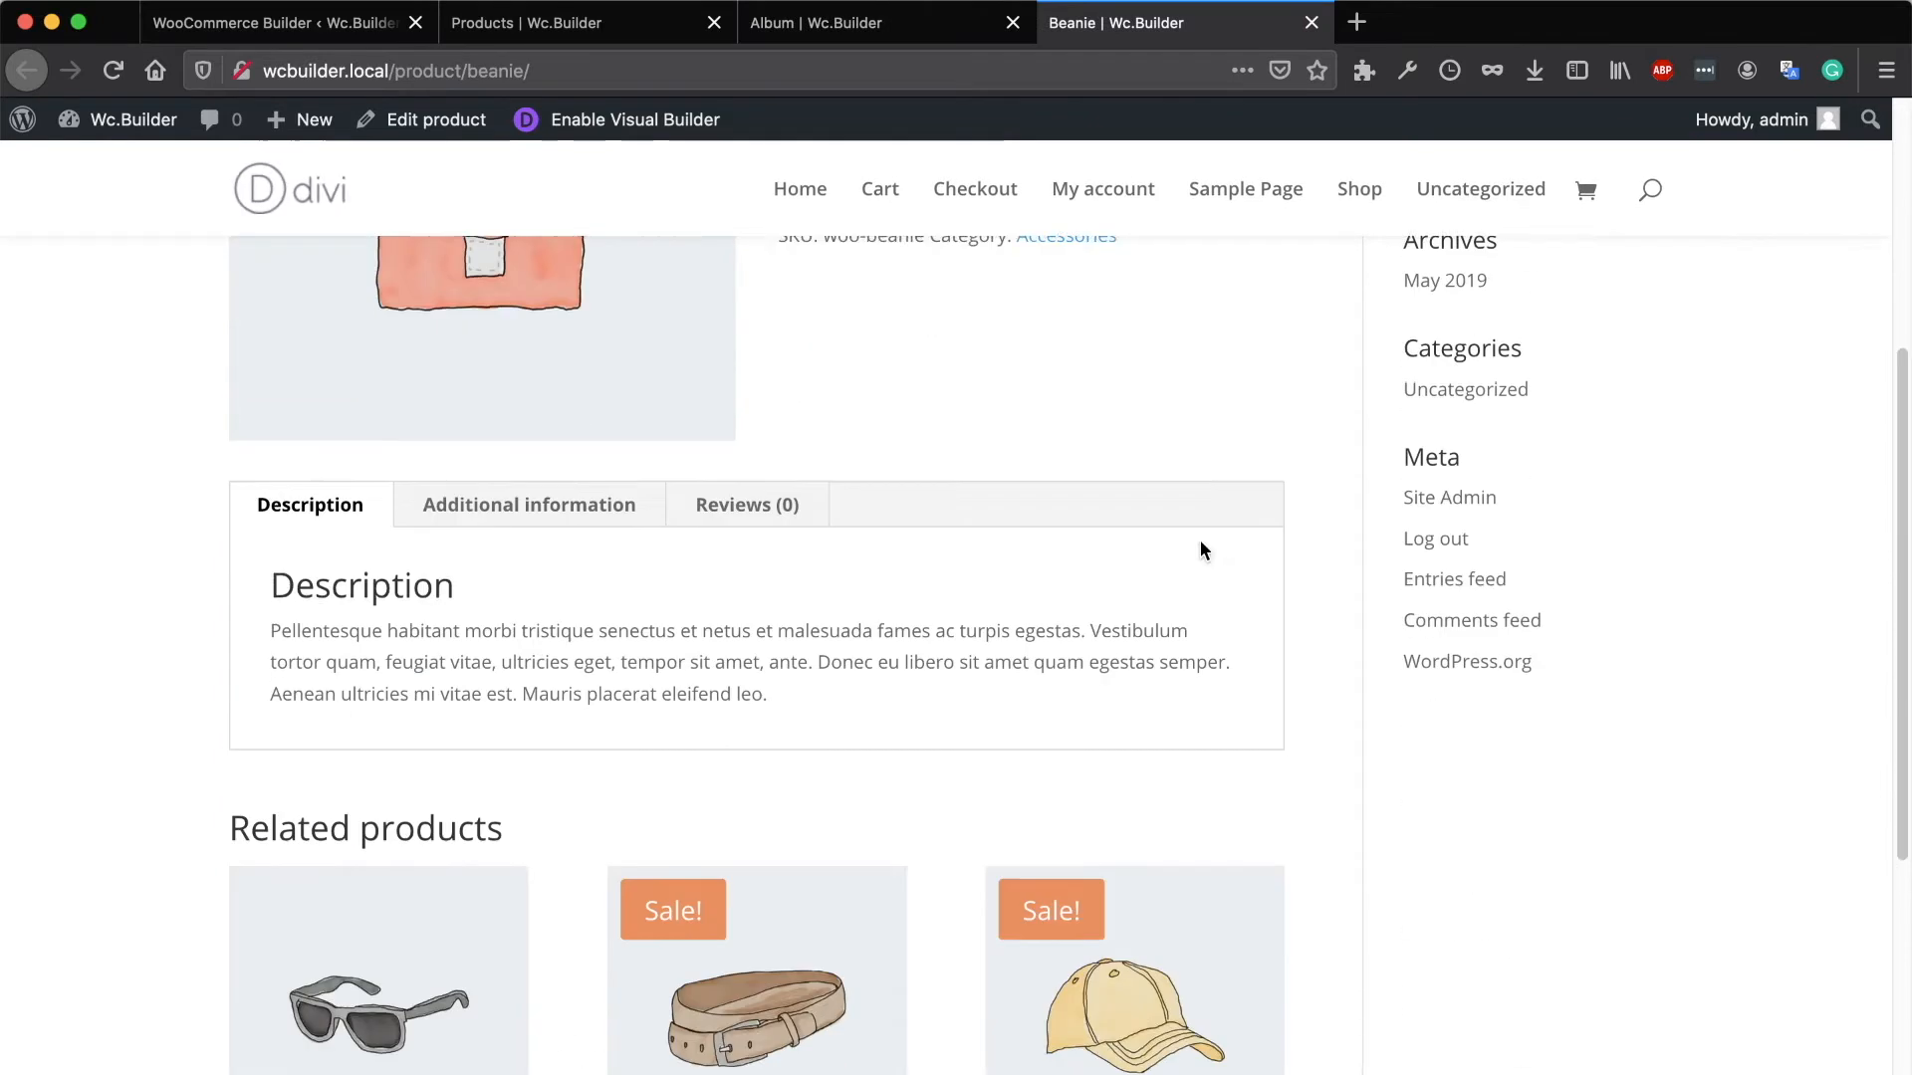
pyautogui.scroll(10, 1348, 695)
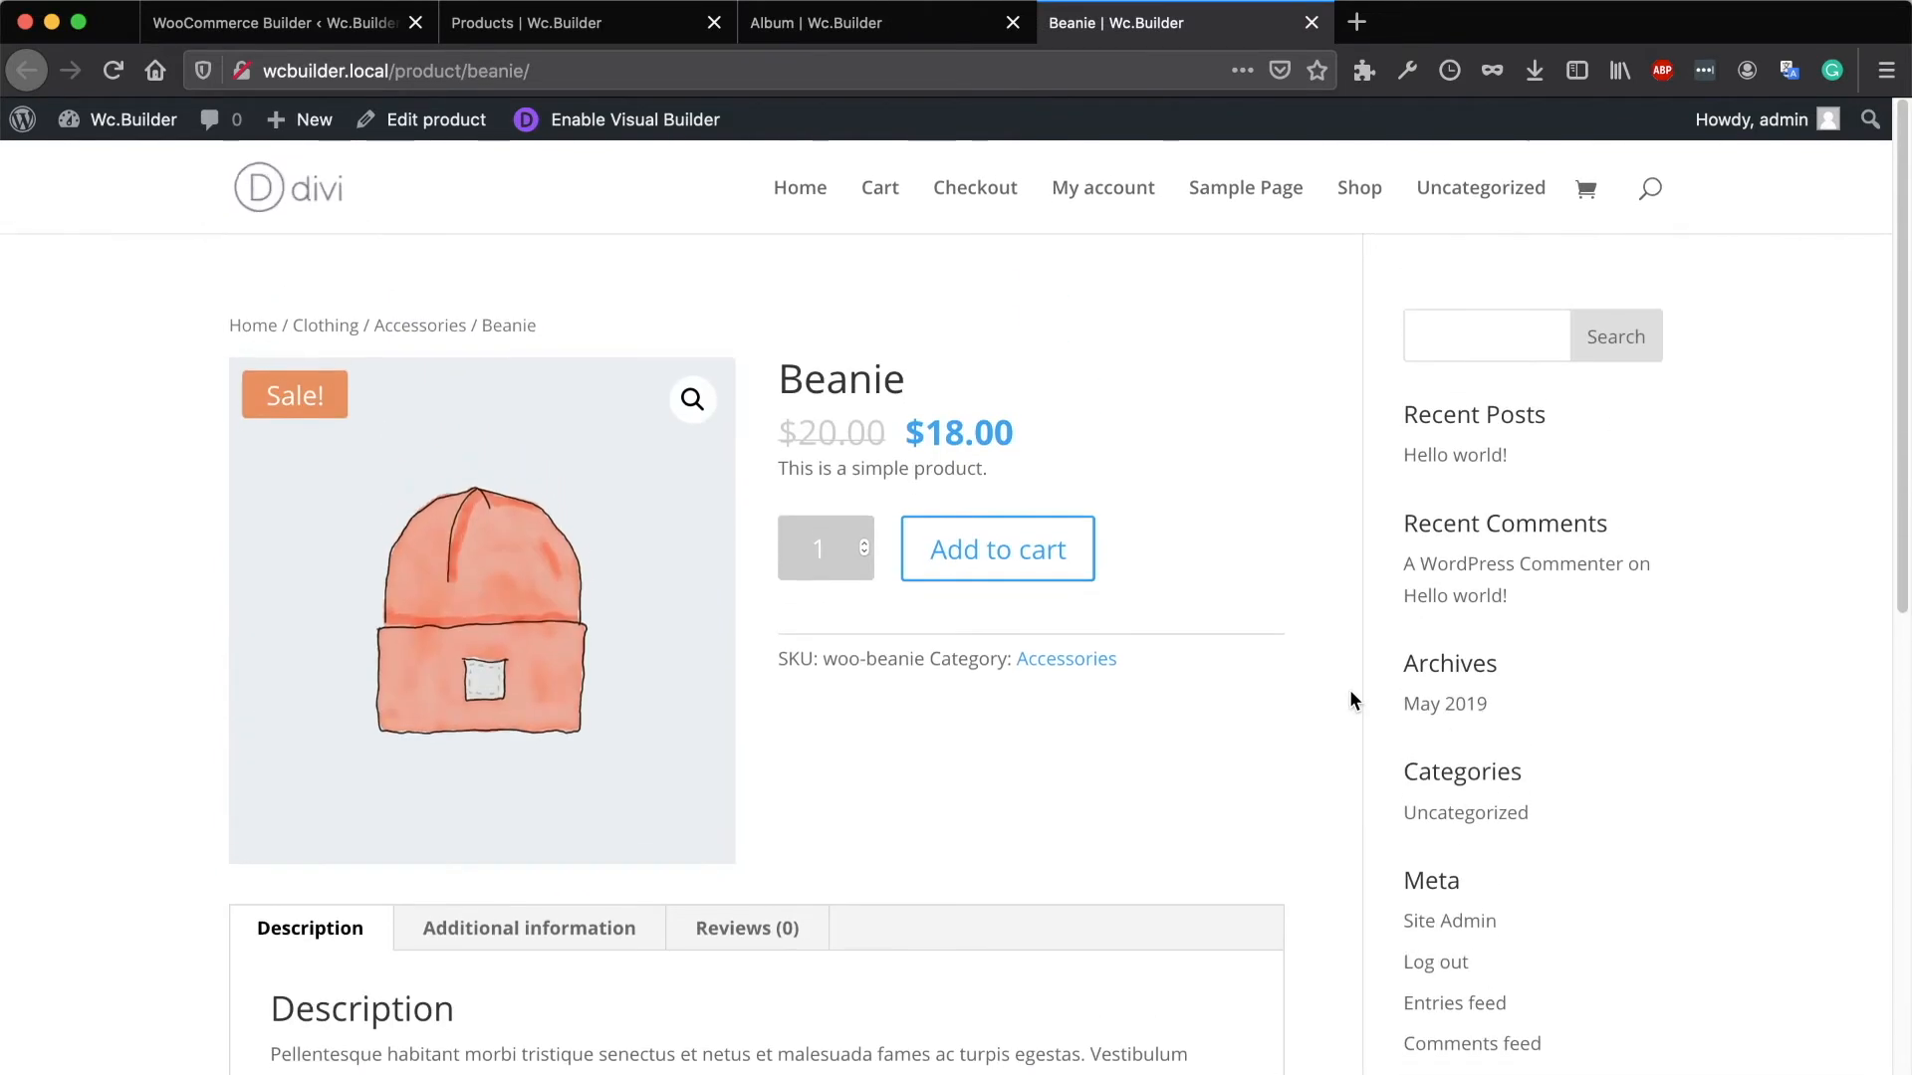
# Step: In the WooCommerce Builder settings, set the General Default Layout for products to Product Layout #1 and save the changes
pyautogui.click(344, 27)
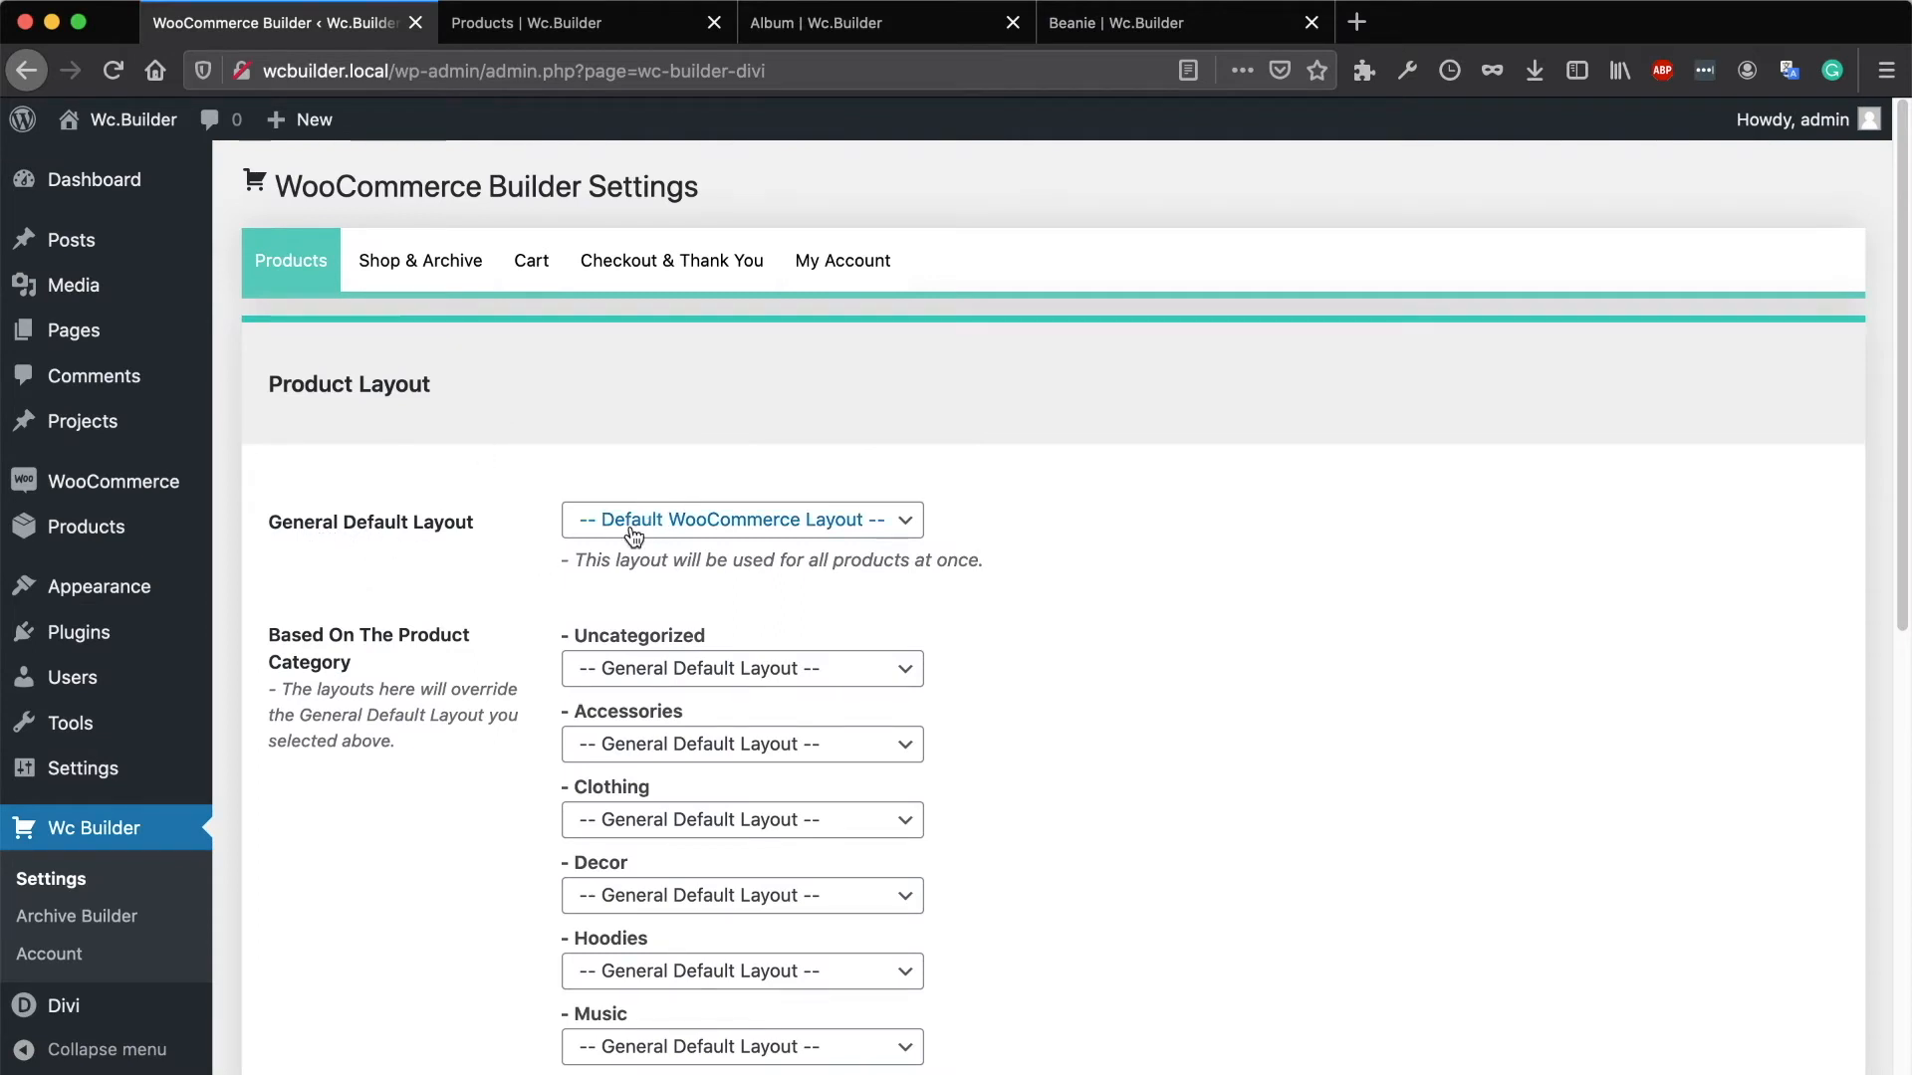
pyautogui.moveTo(30, 1008)
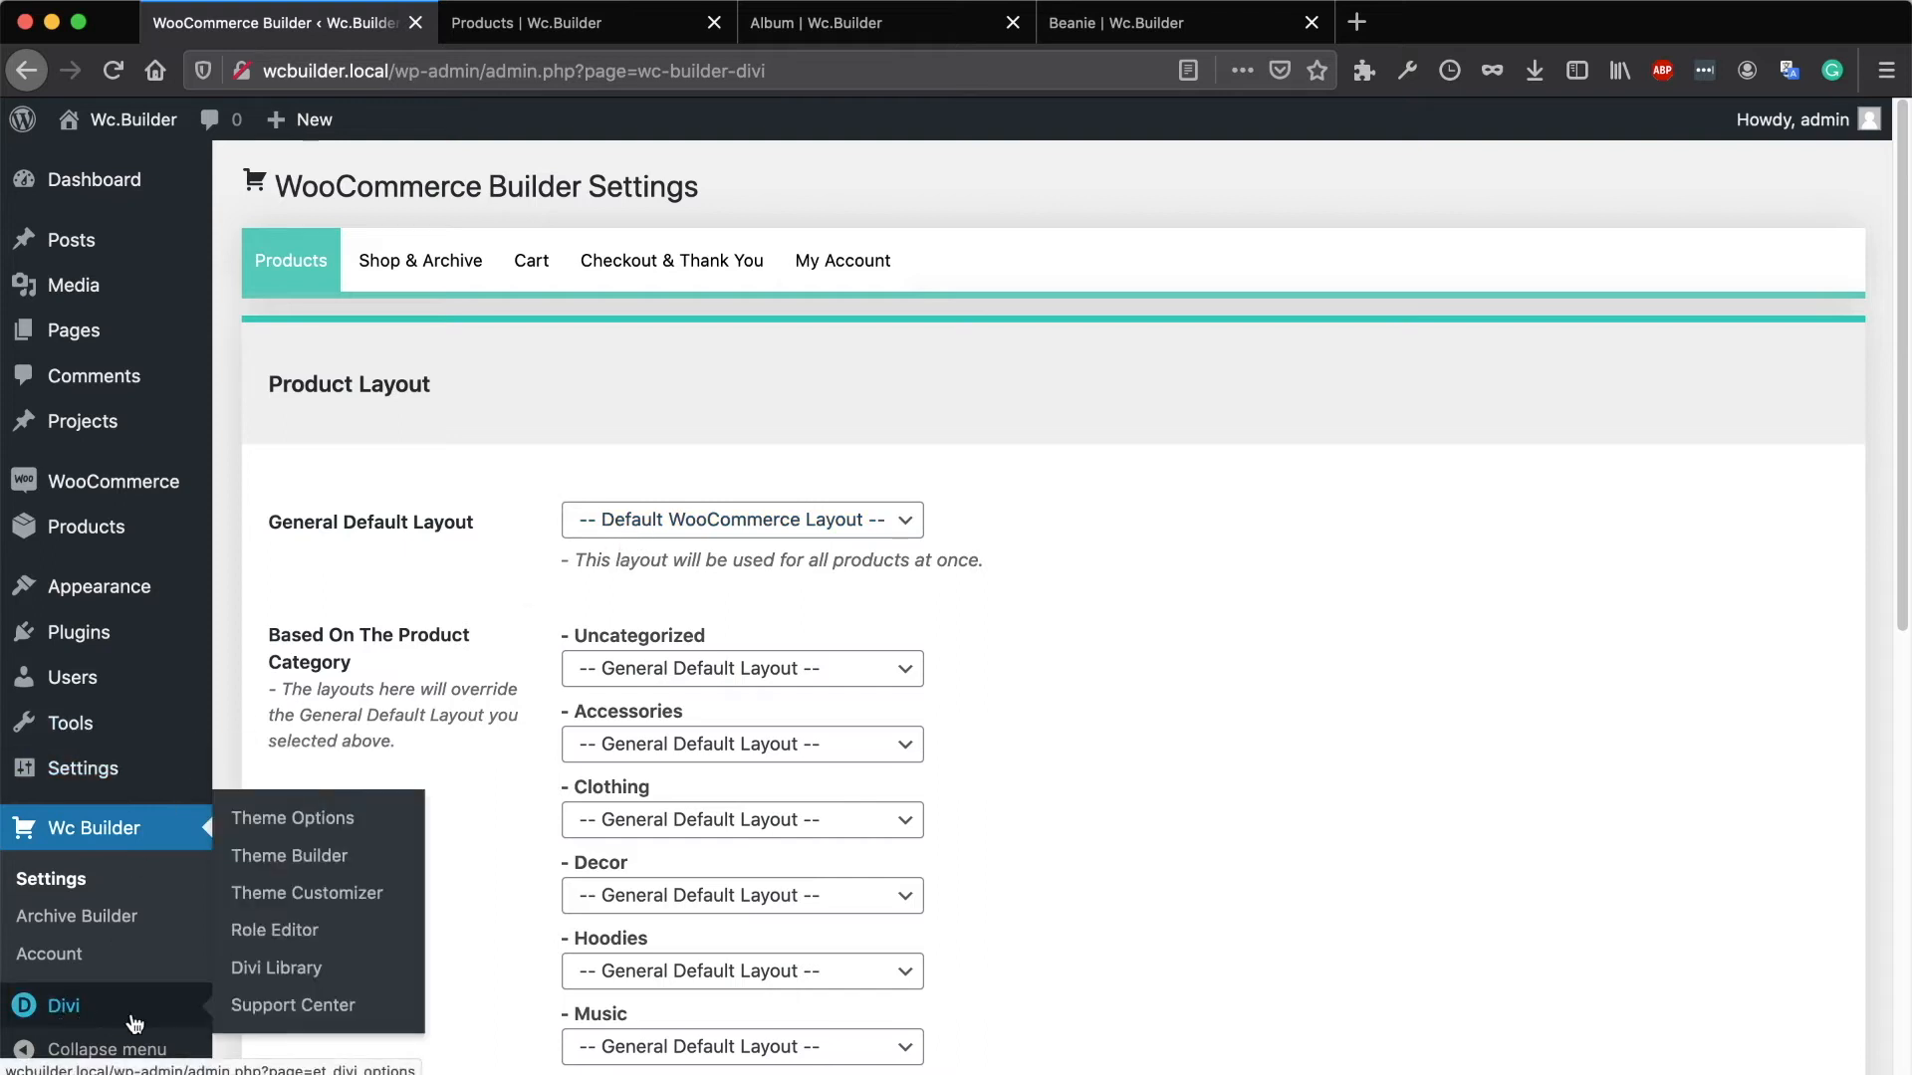
pyautogui.click(900, 528)
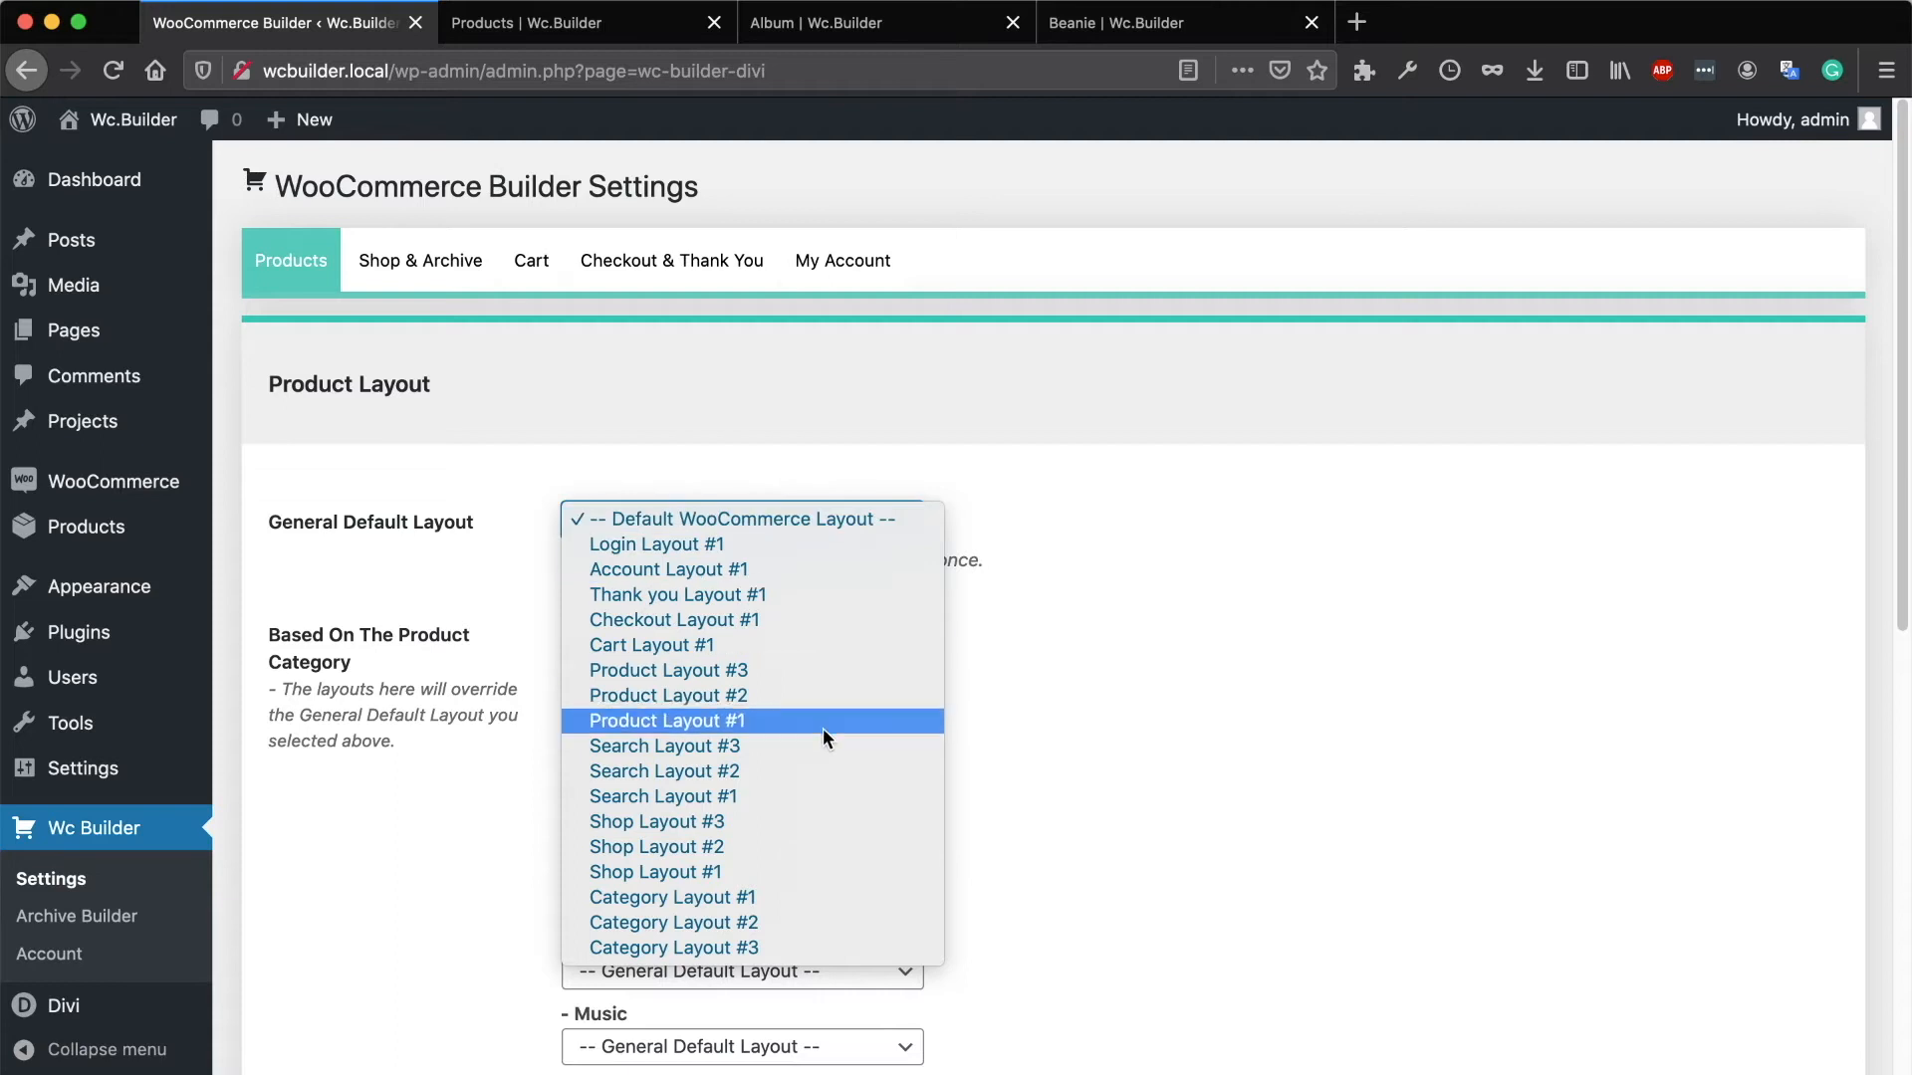
pyautogui.click(1181, 579)
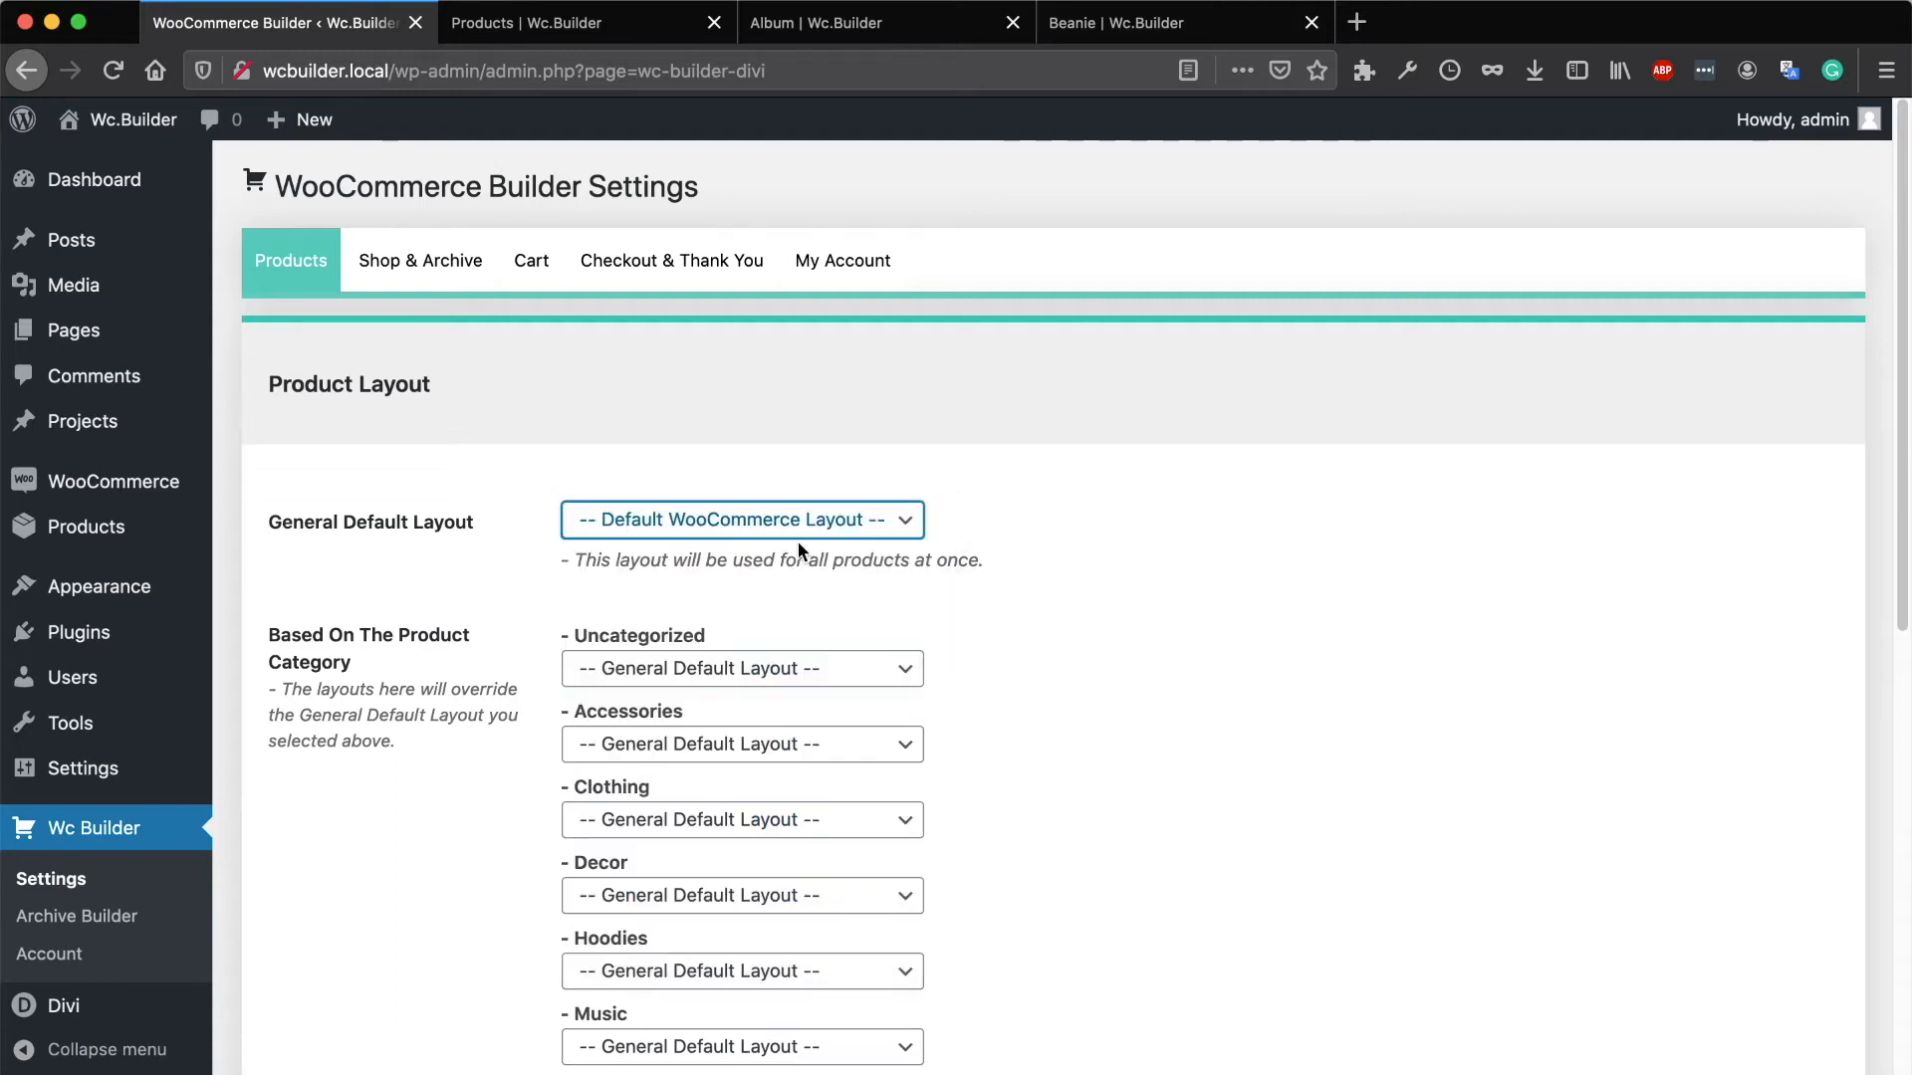
pyautogui.click(730, 536)
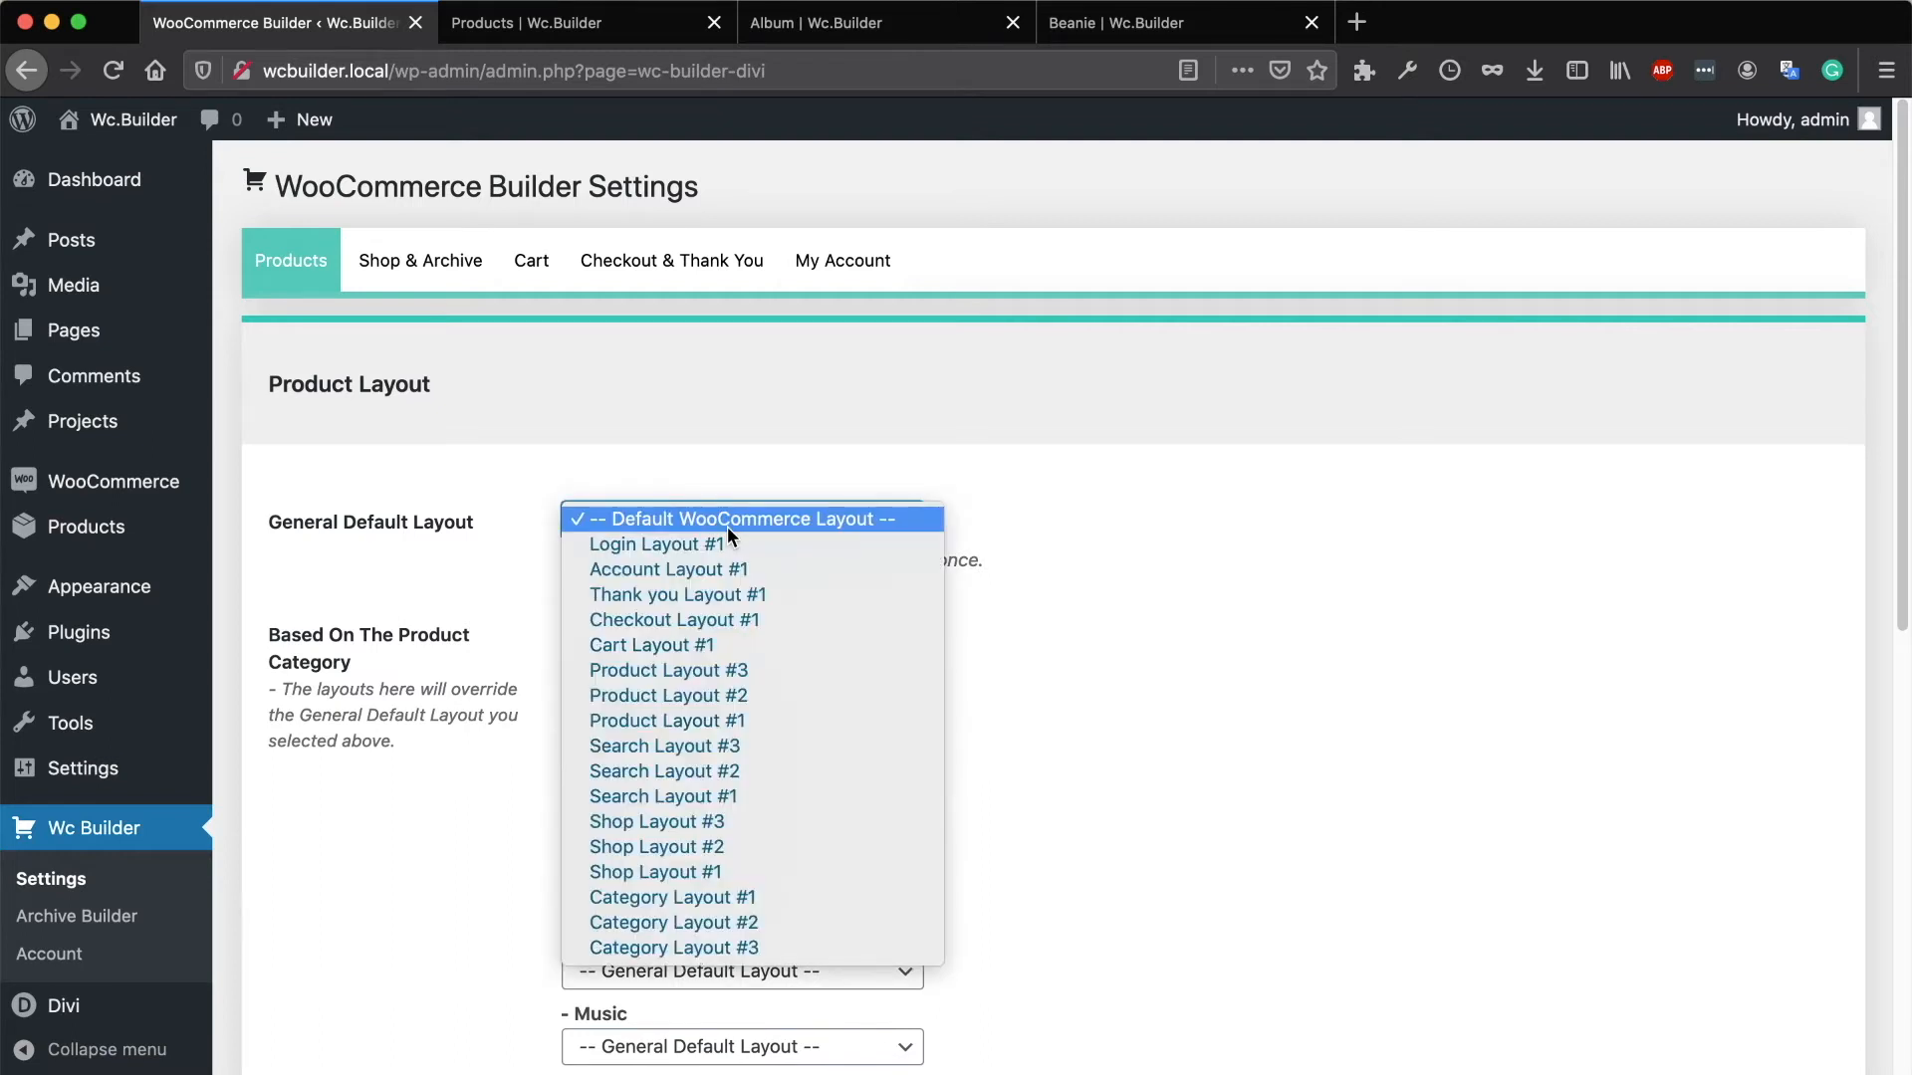
pyautogui.click(729, 725)
pyautogui.scroll(-7, 1185, 672)
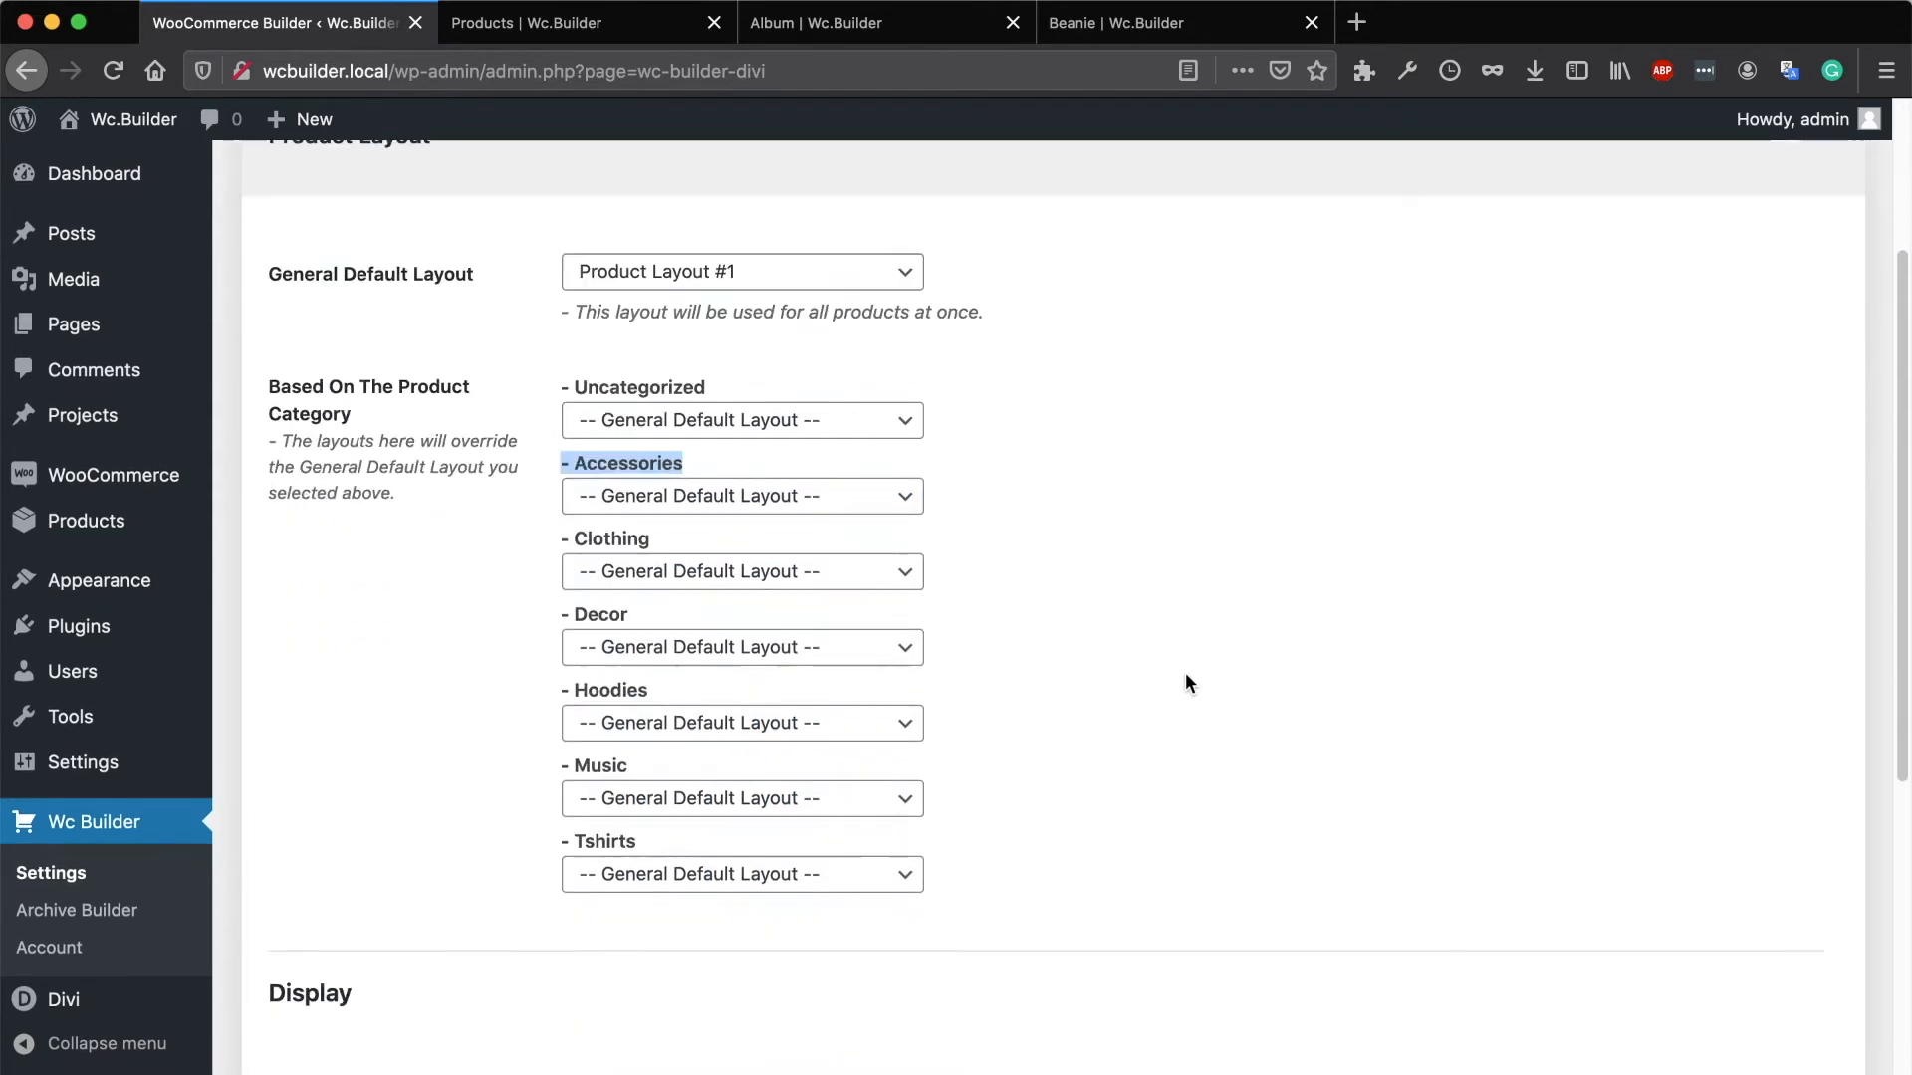
pyautogui.scroll(-1, 1181, 674)
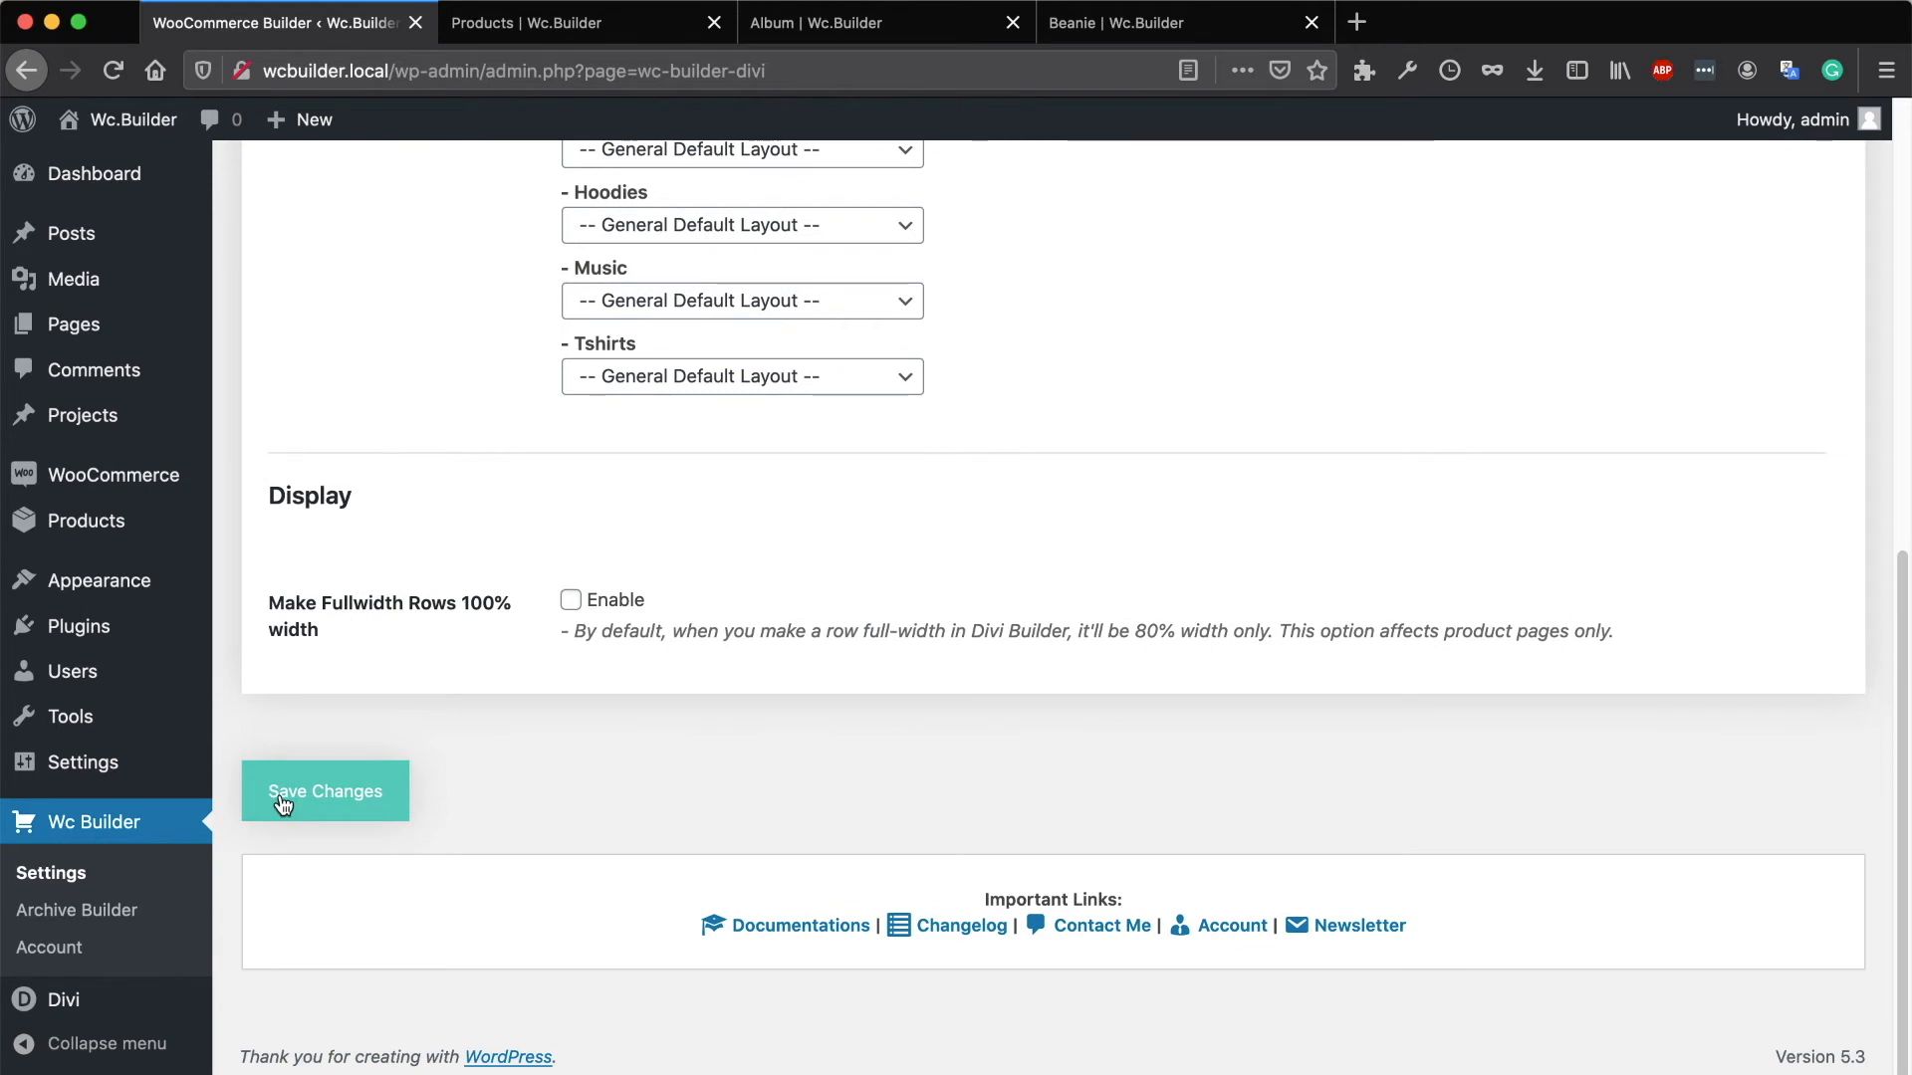
pyautogui.click(284, 802)
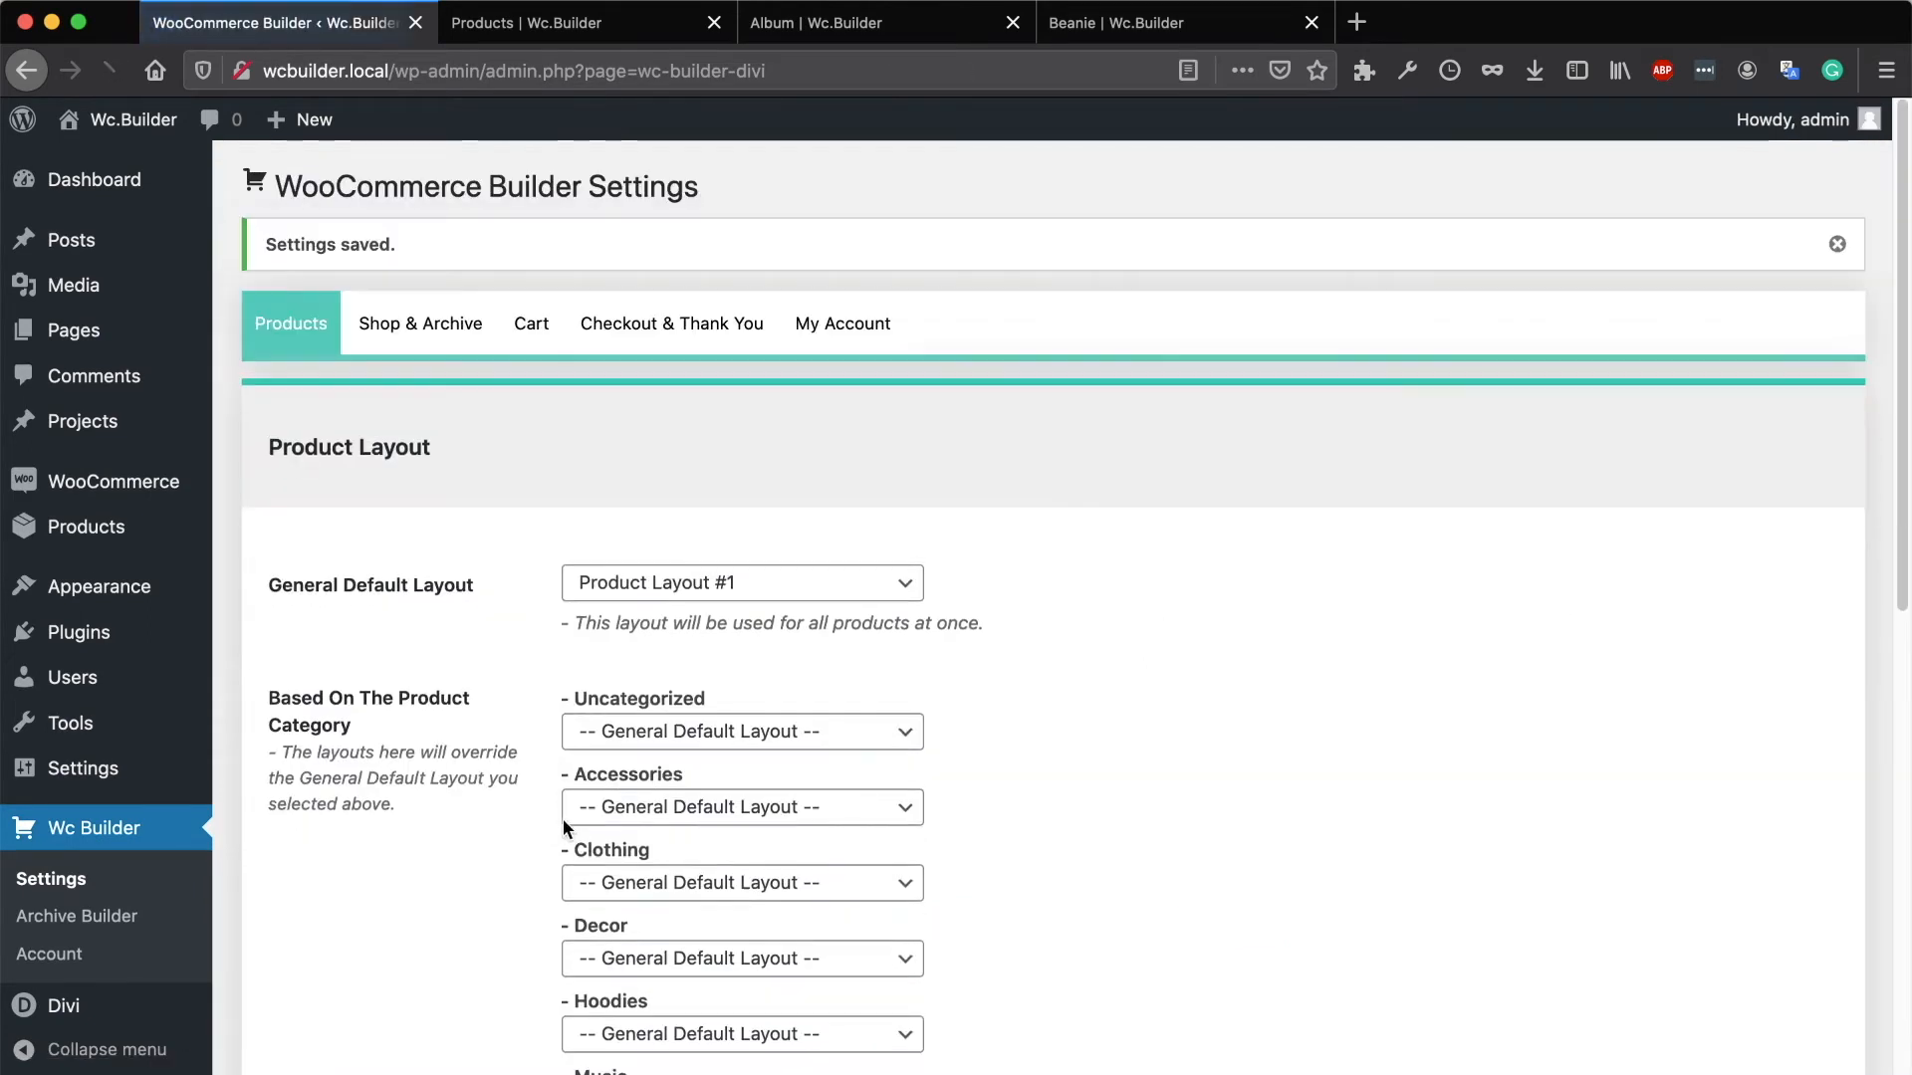
# Step: Reload the open Album and Beanie product pages to apply the saved product layout
pyautogui.click(819, 24)
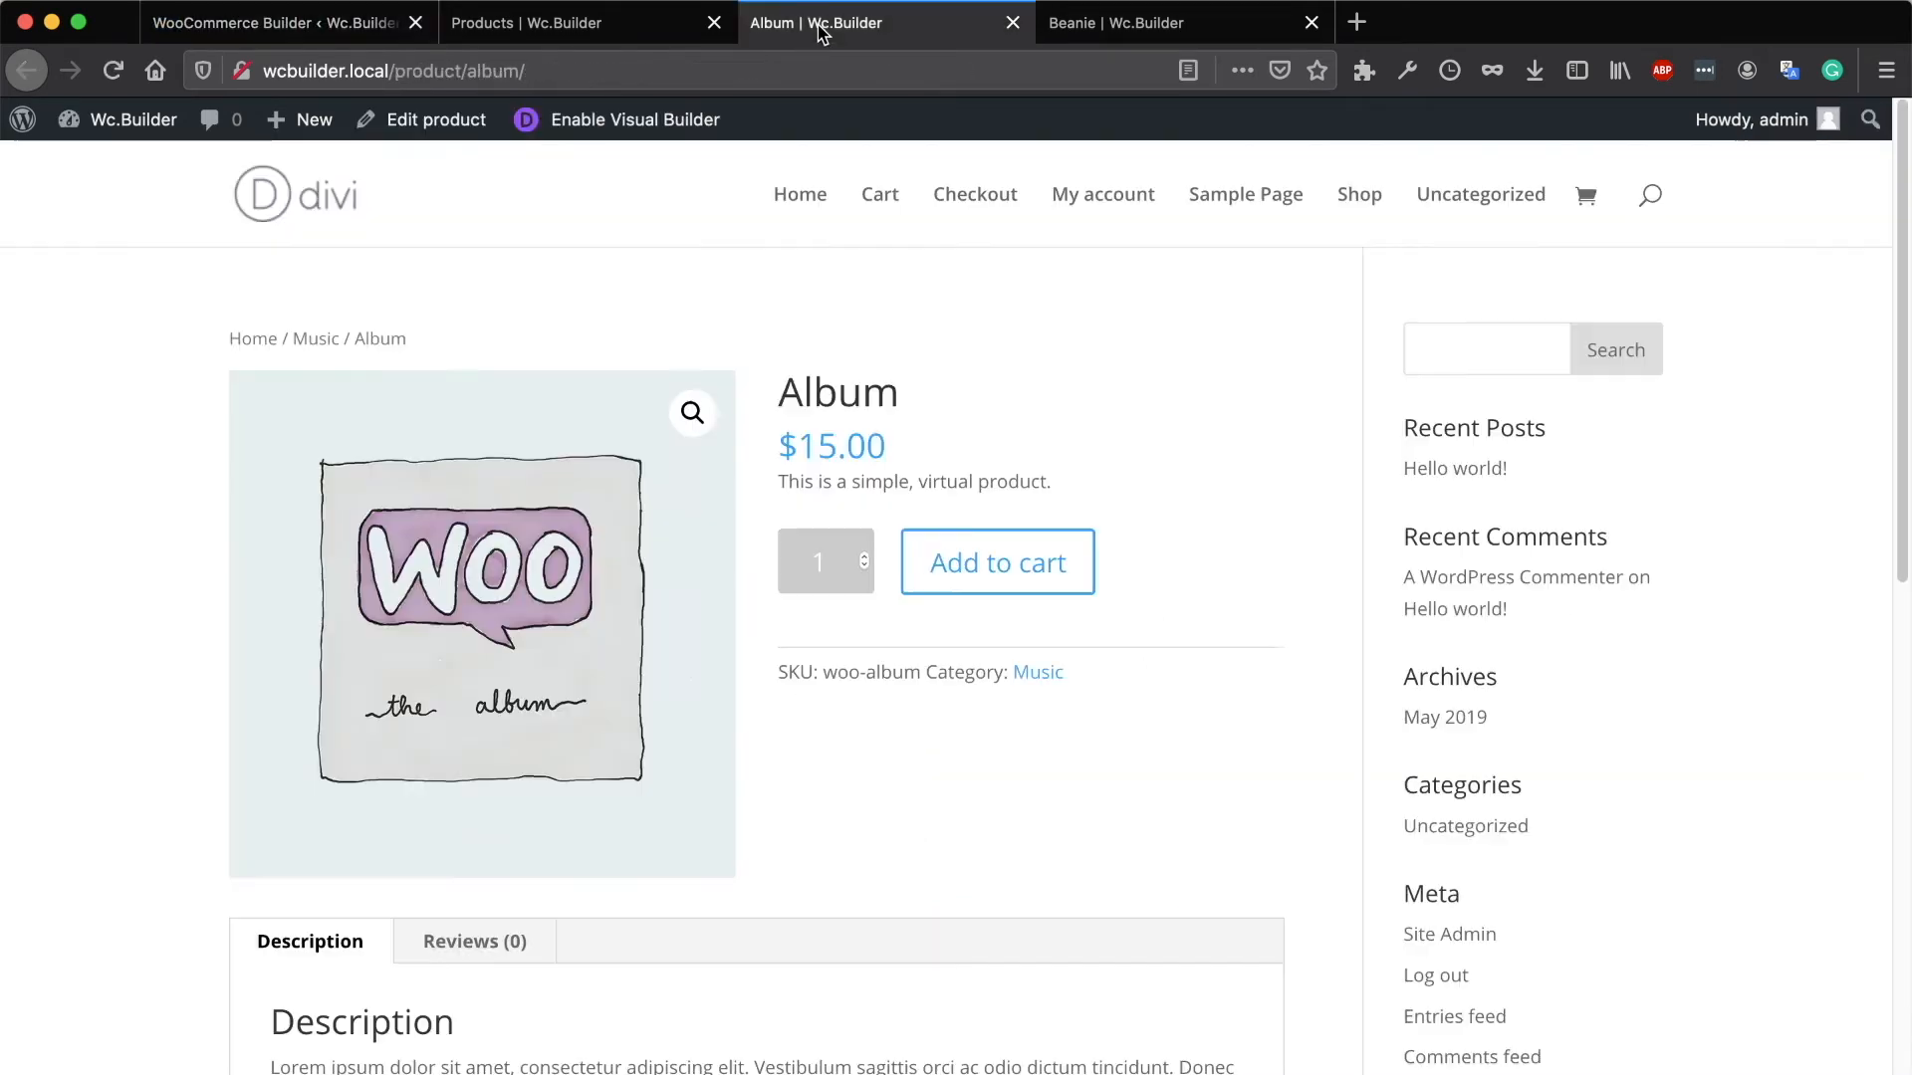
pyautogui.click(113, 70)
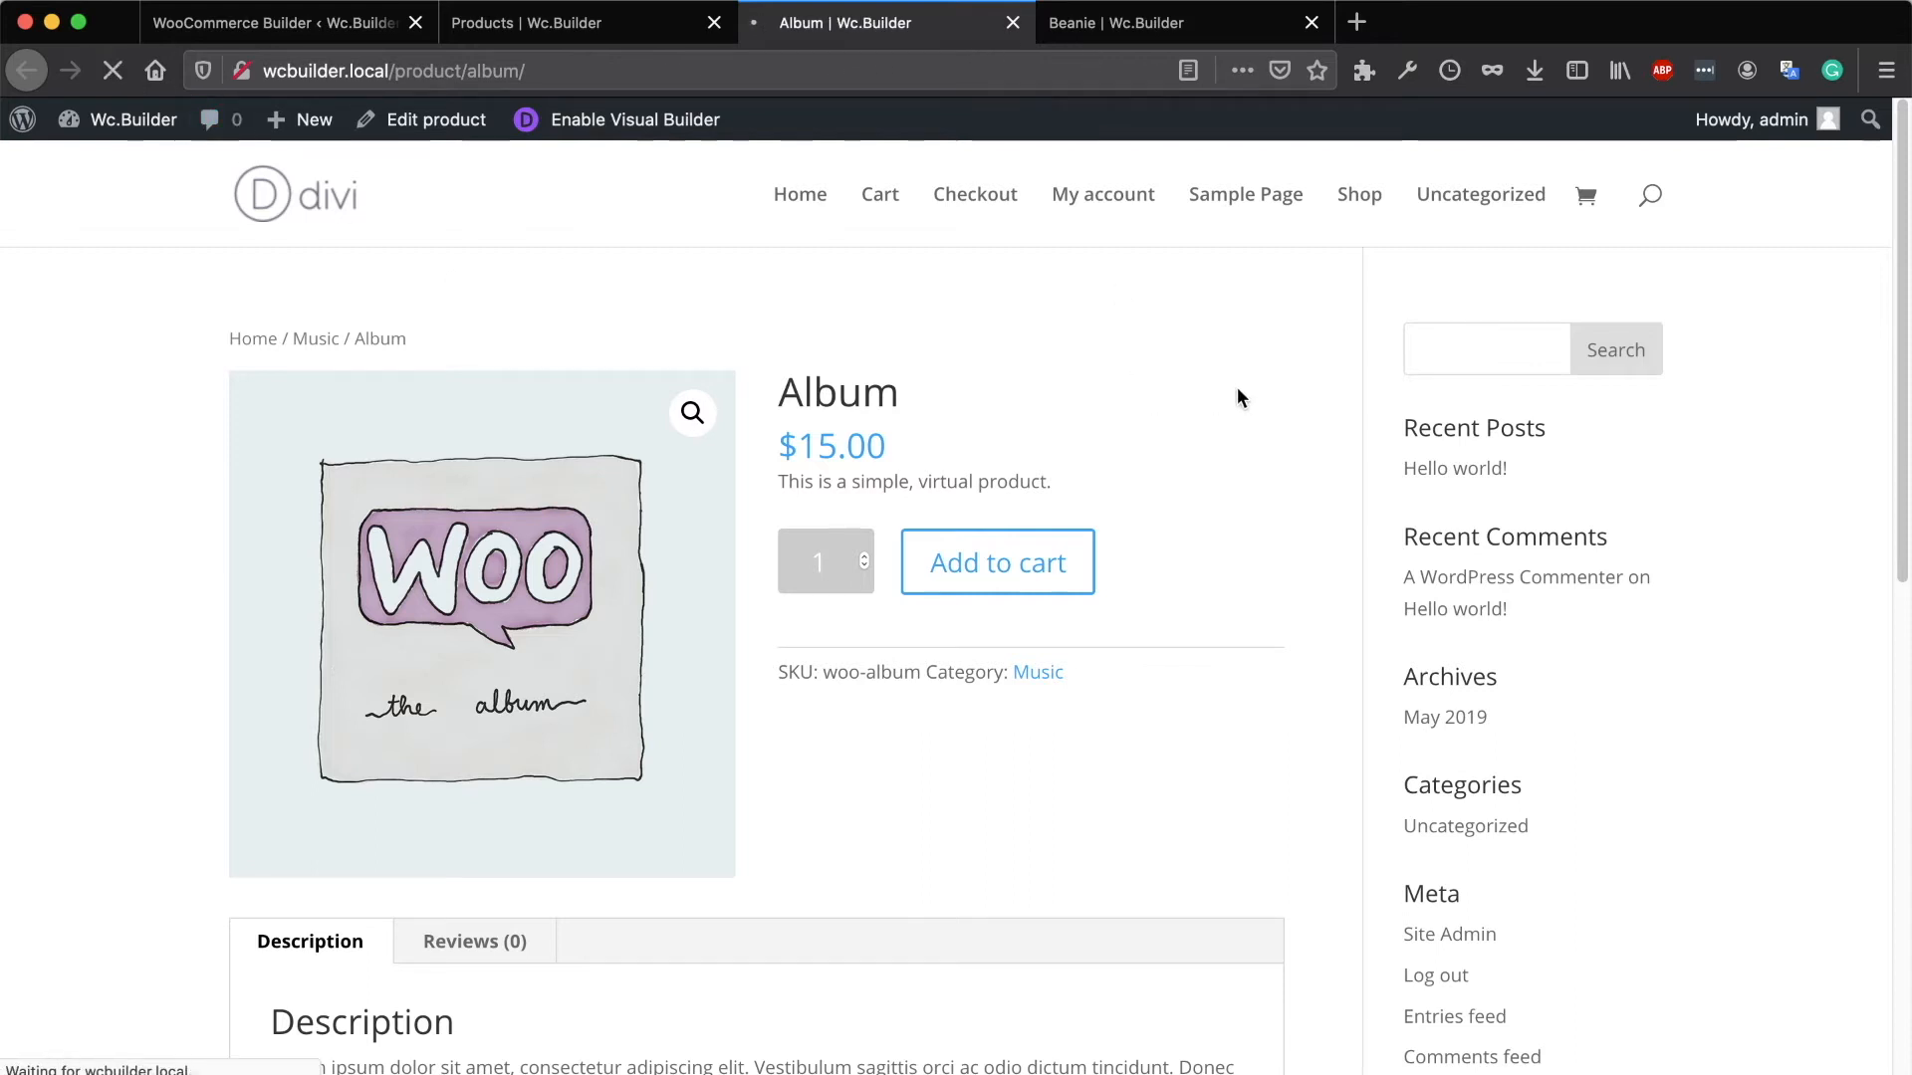
pyautogui.click(1185, 24)
pyautogui.click(112, 70)
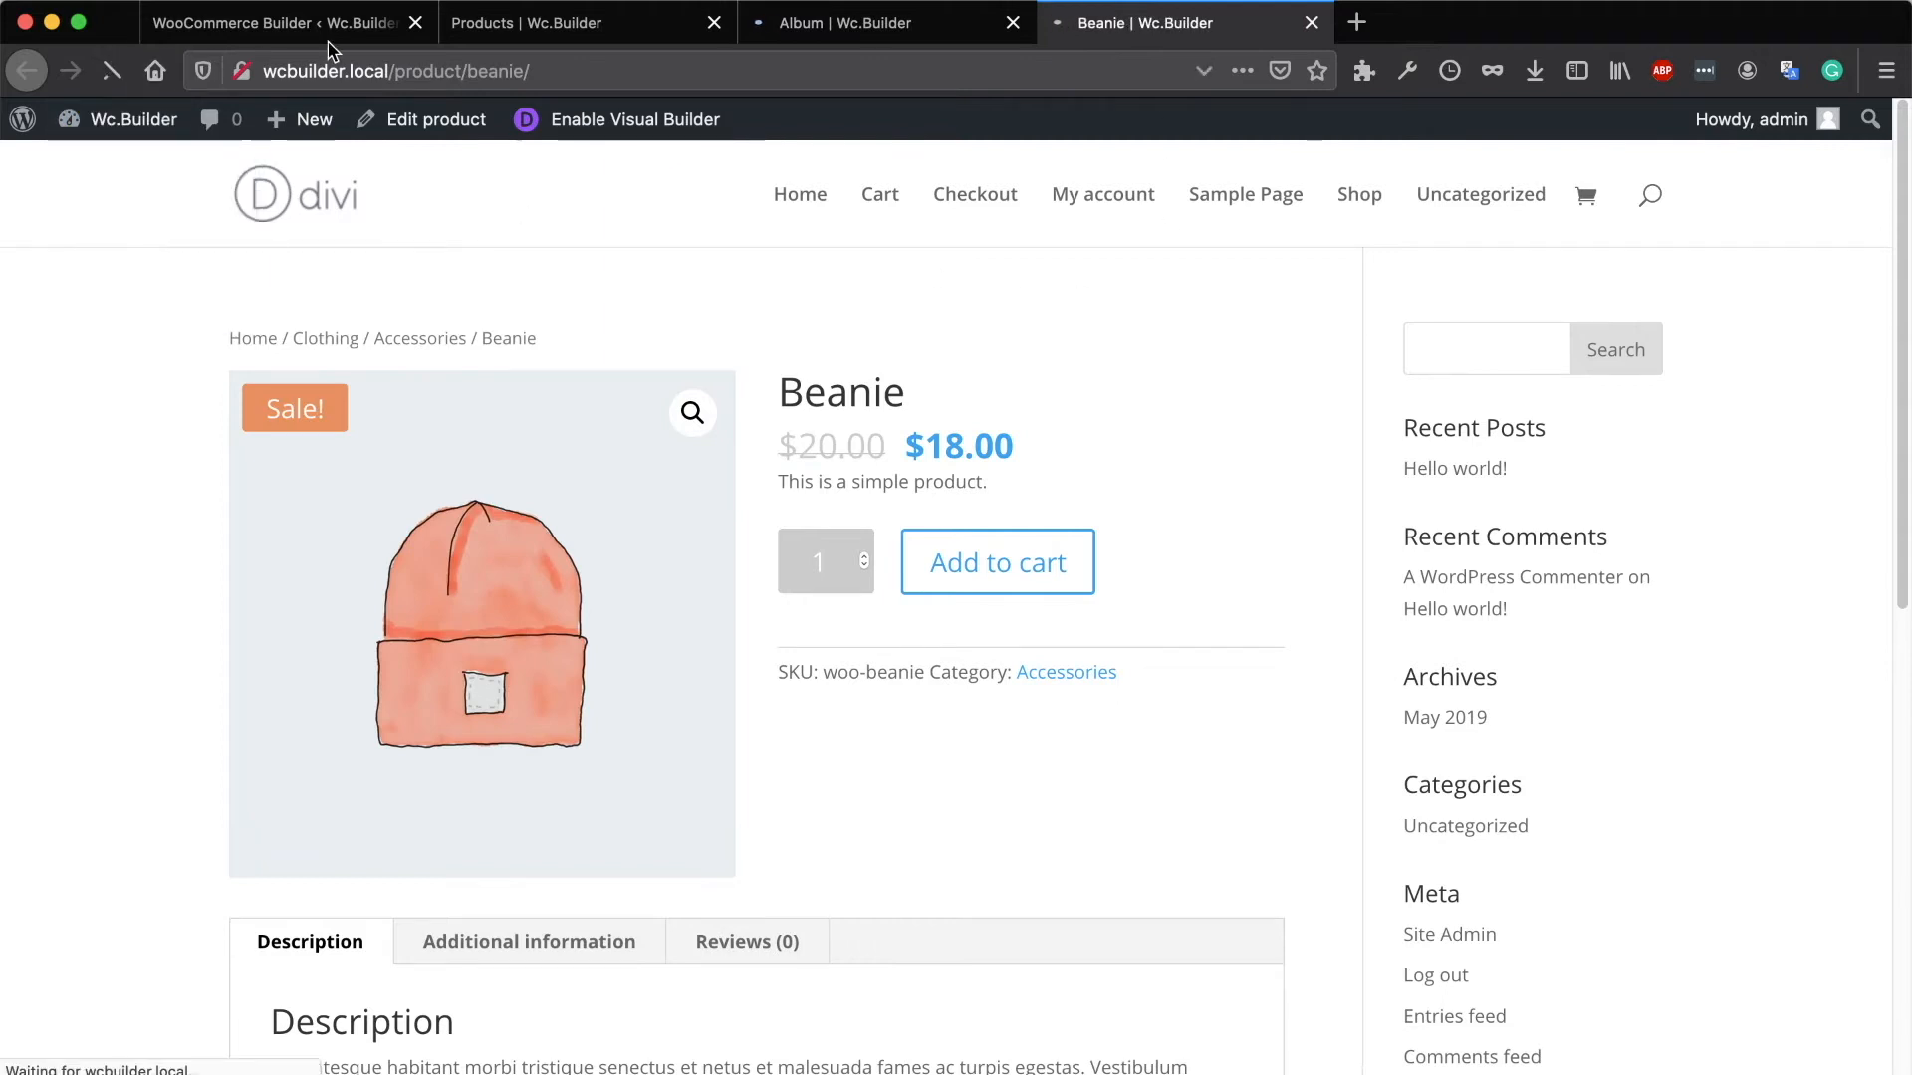
# Step: Review the reloaded Album page from header to reviews section and compare it with the Beanie page
pyautogui.click(337, 30)
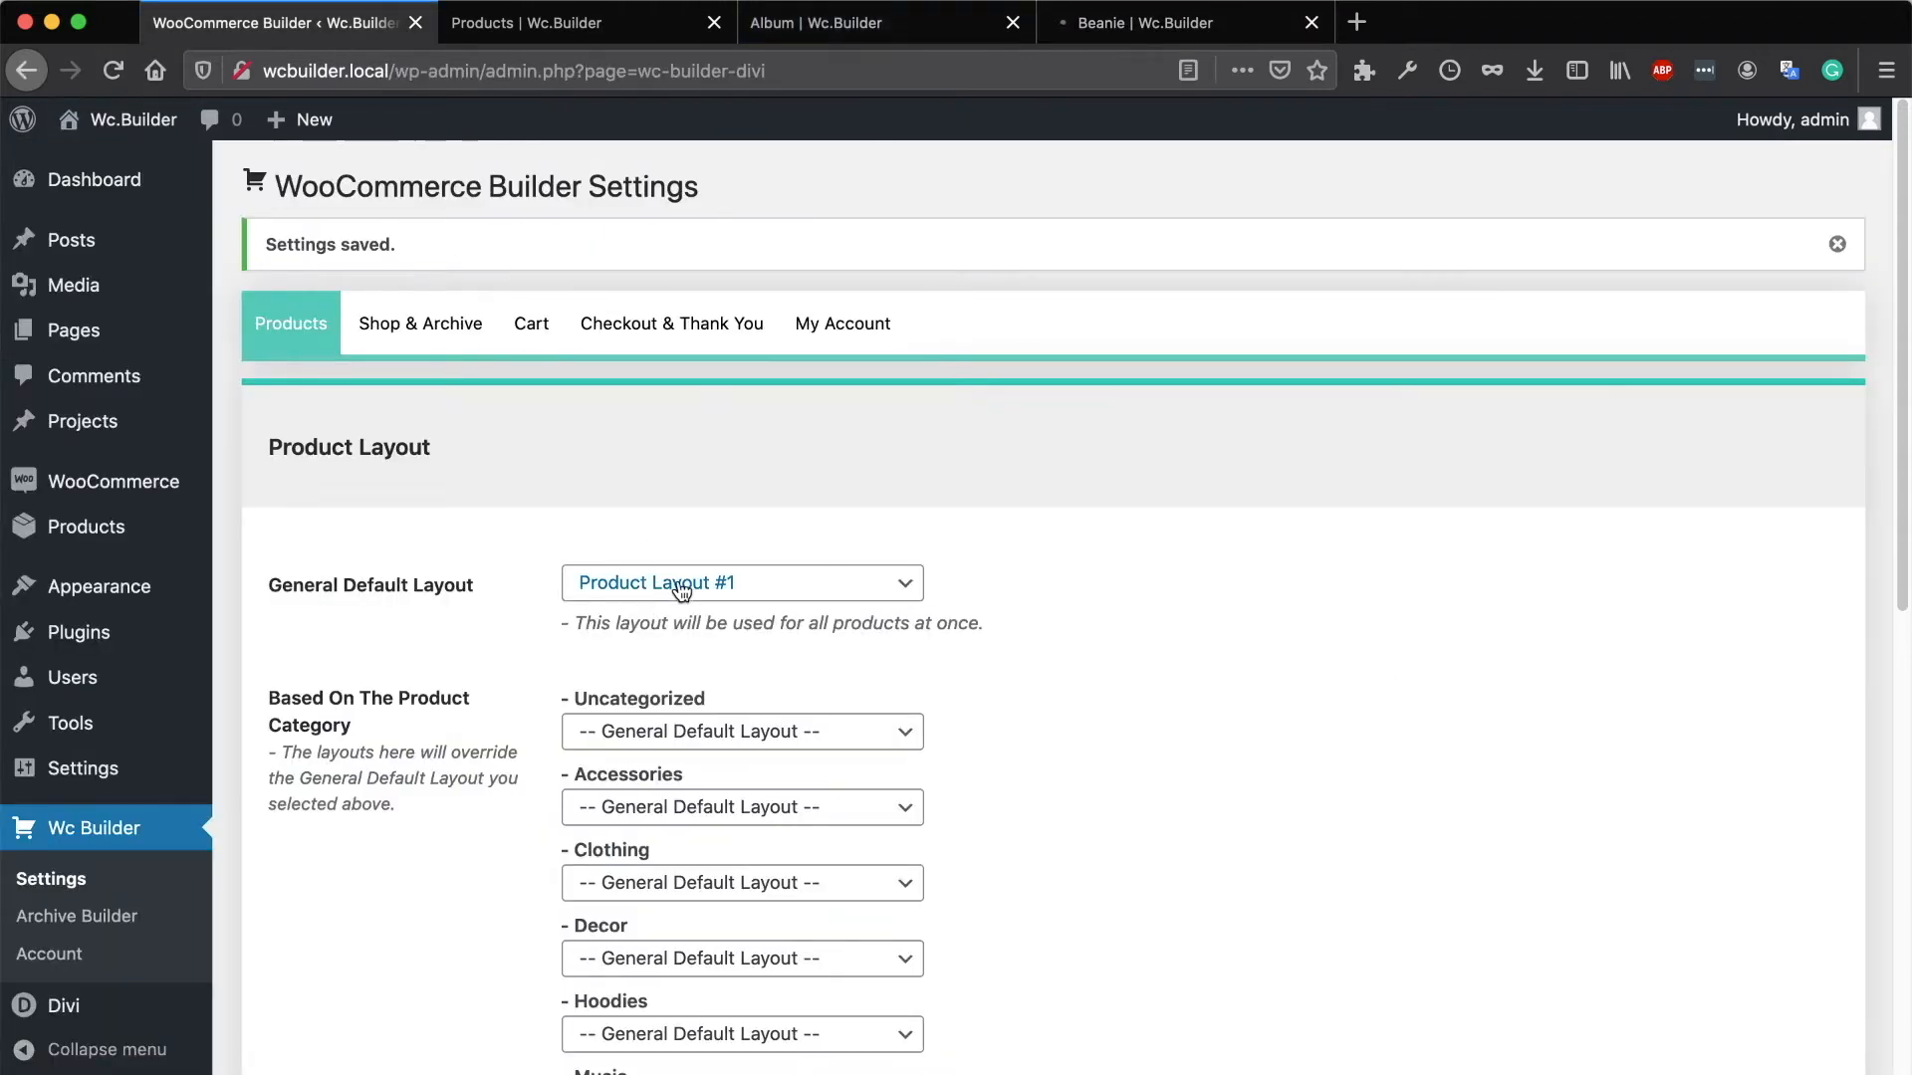
pyautogui.click(840, 22)
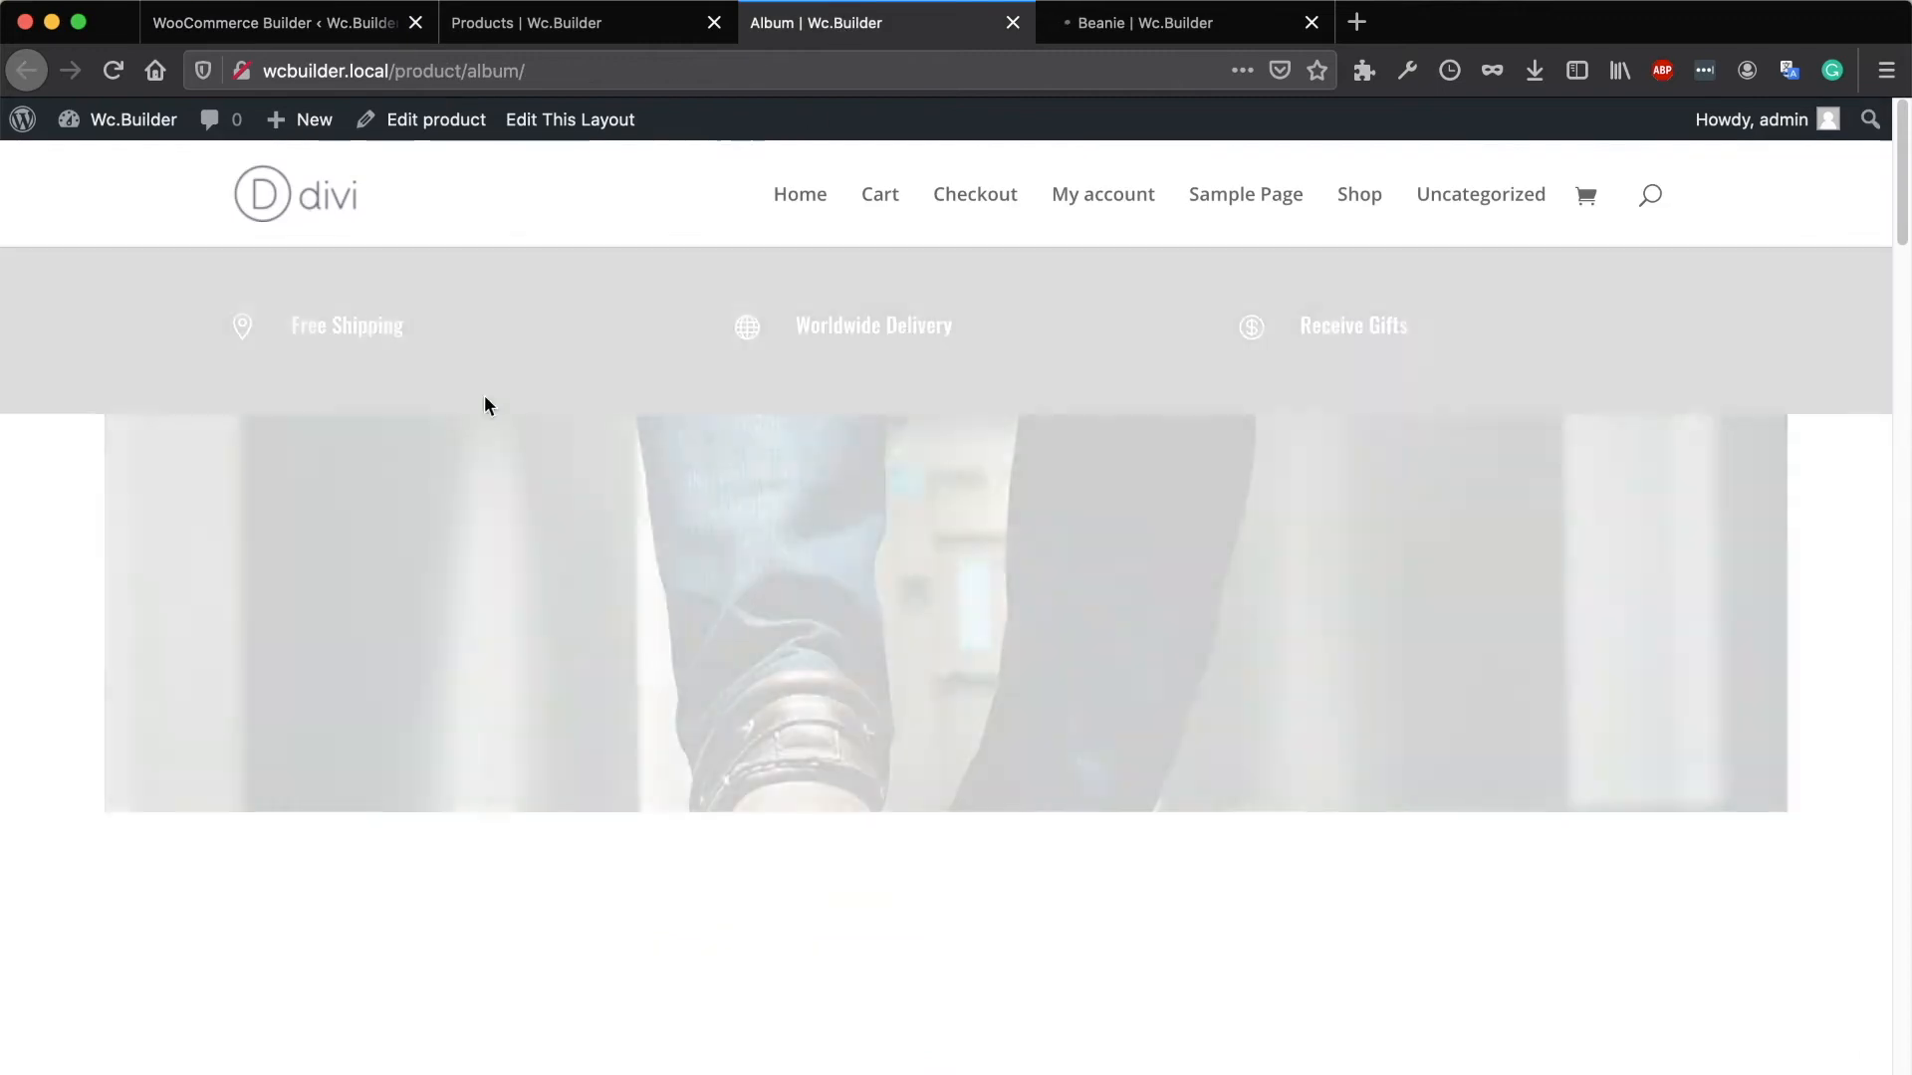
pyautogui.scroll(-5, 1173, 571)
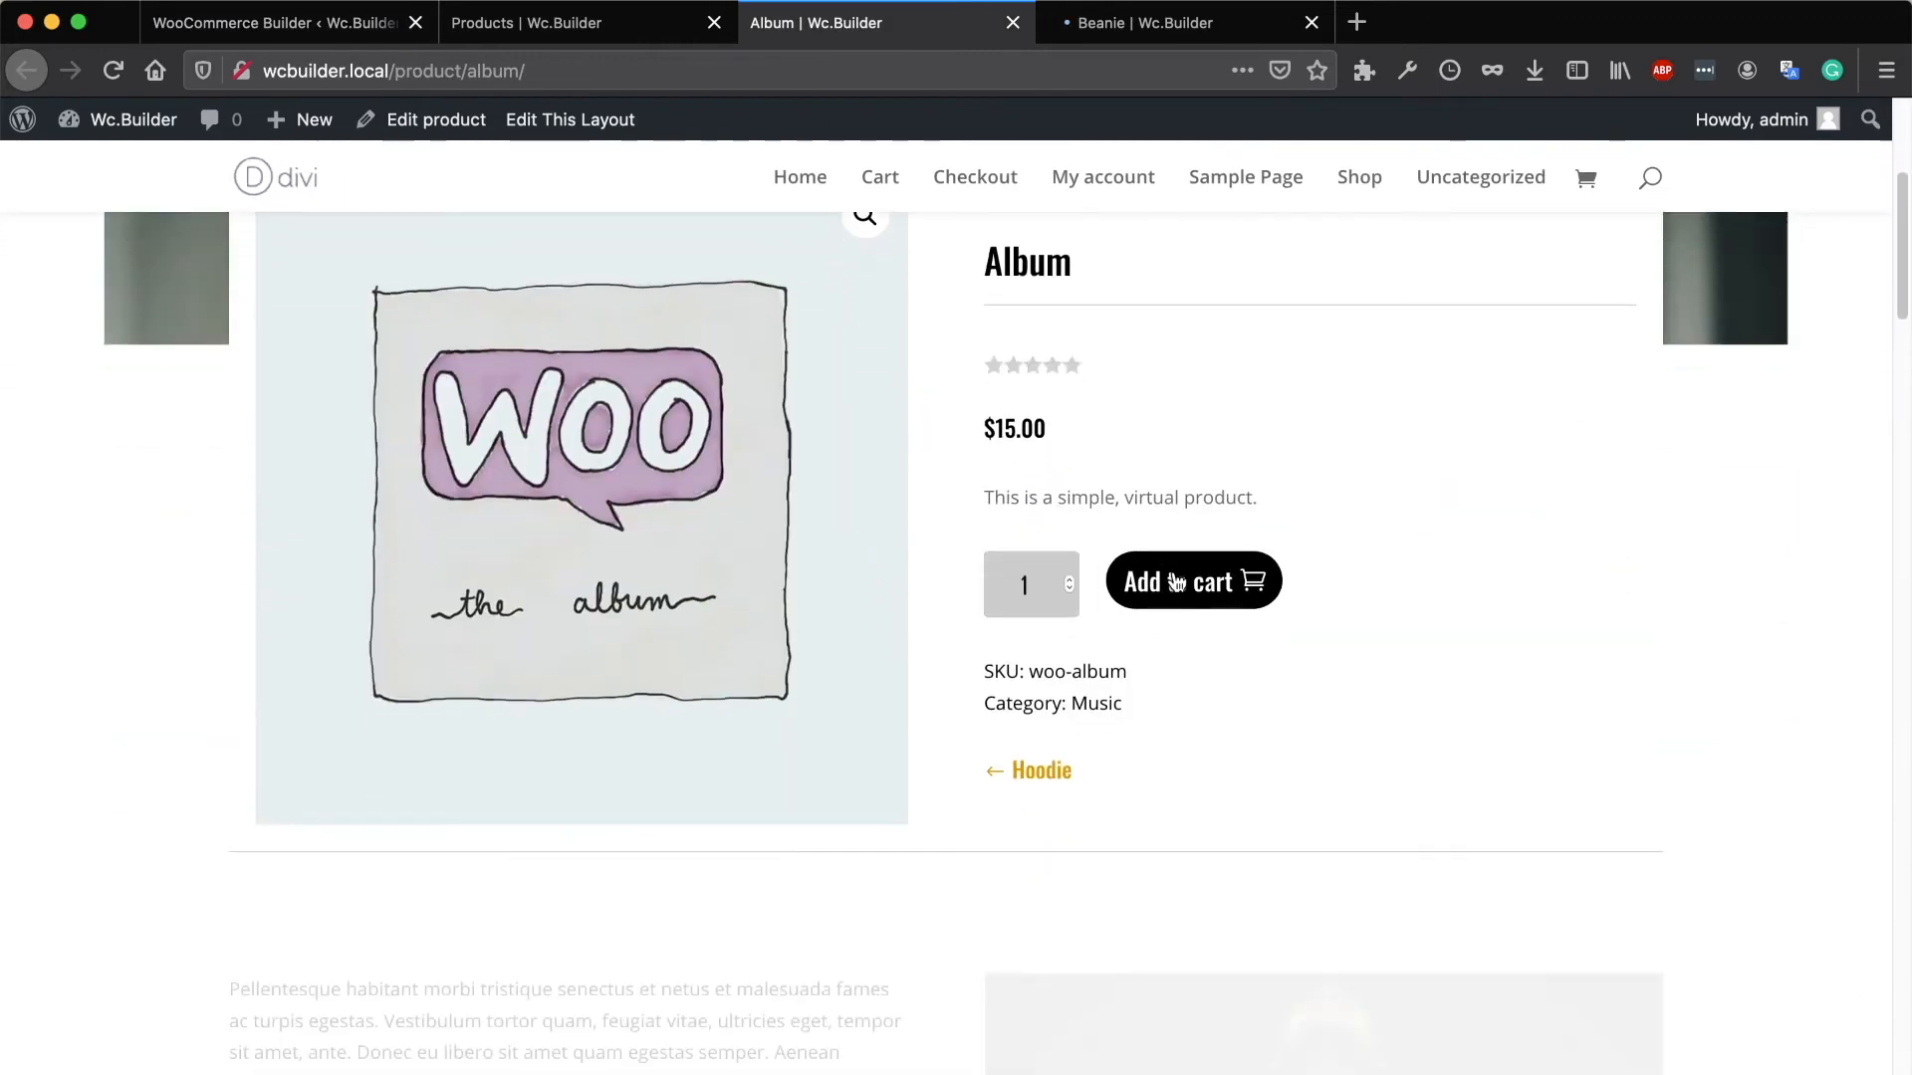
pyautogui.scroll(-15, 1175, 577)
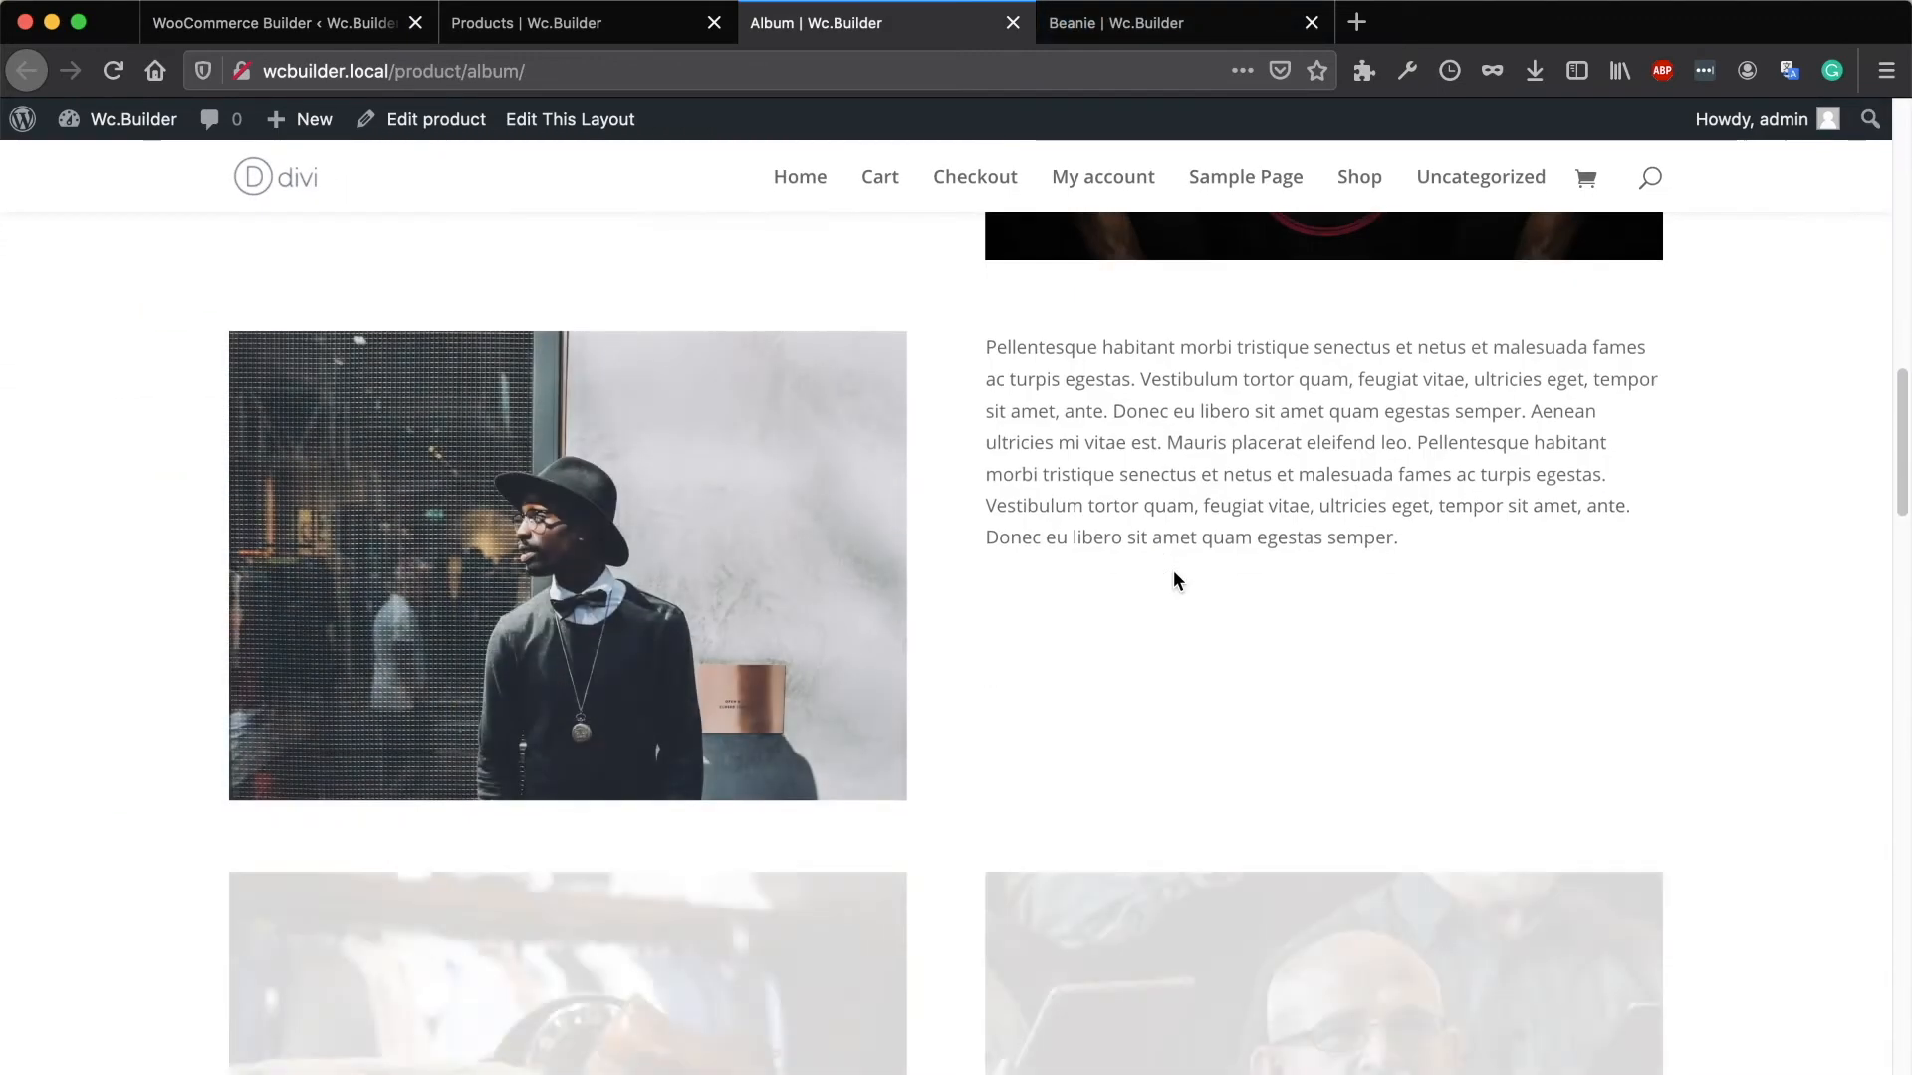
pyautogui.scroll(-20, 1177, 580)
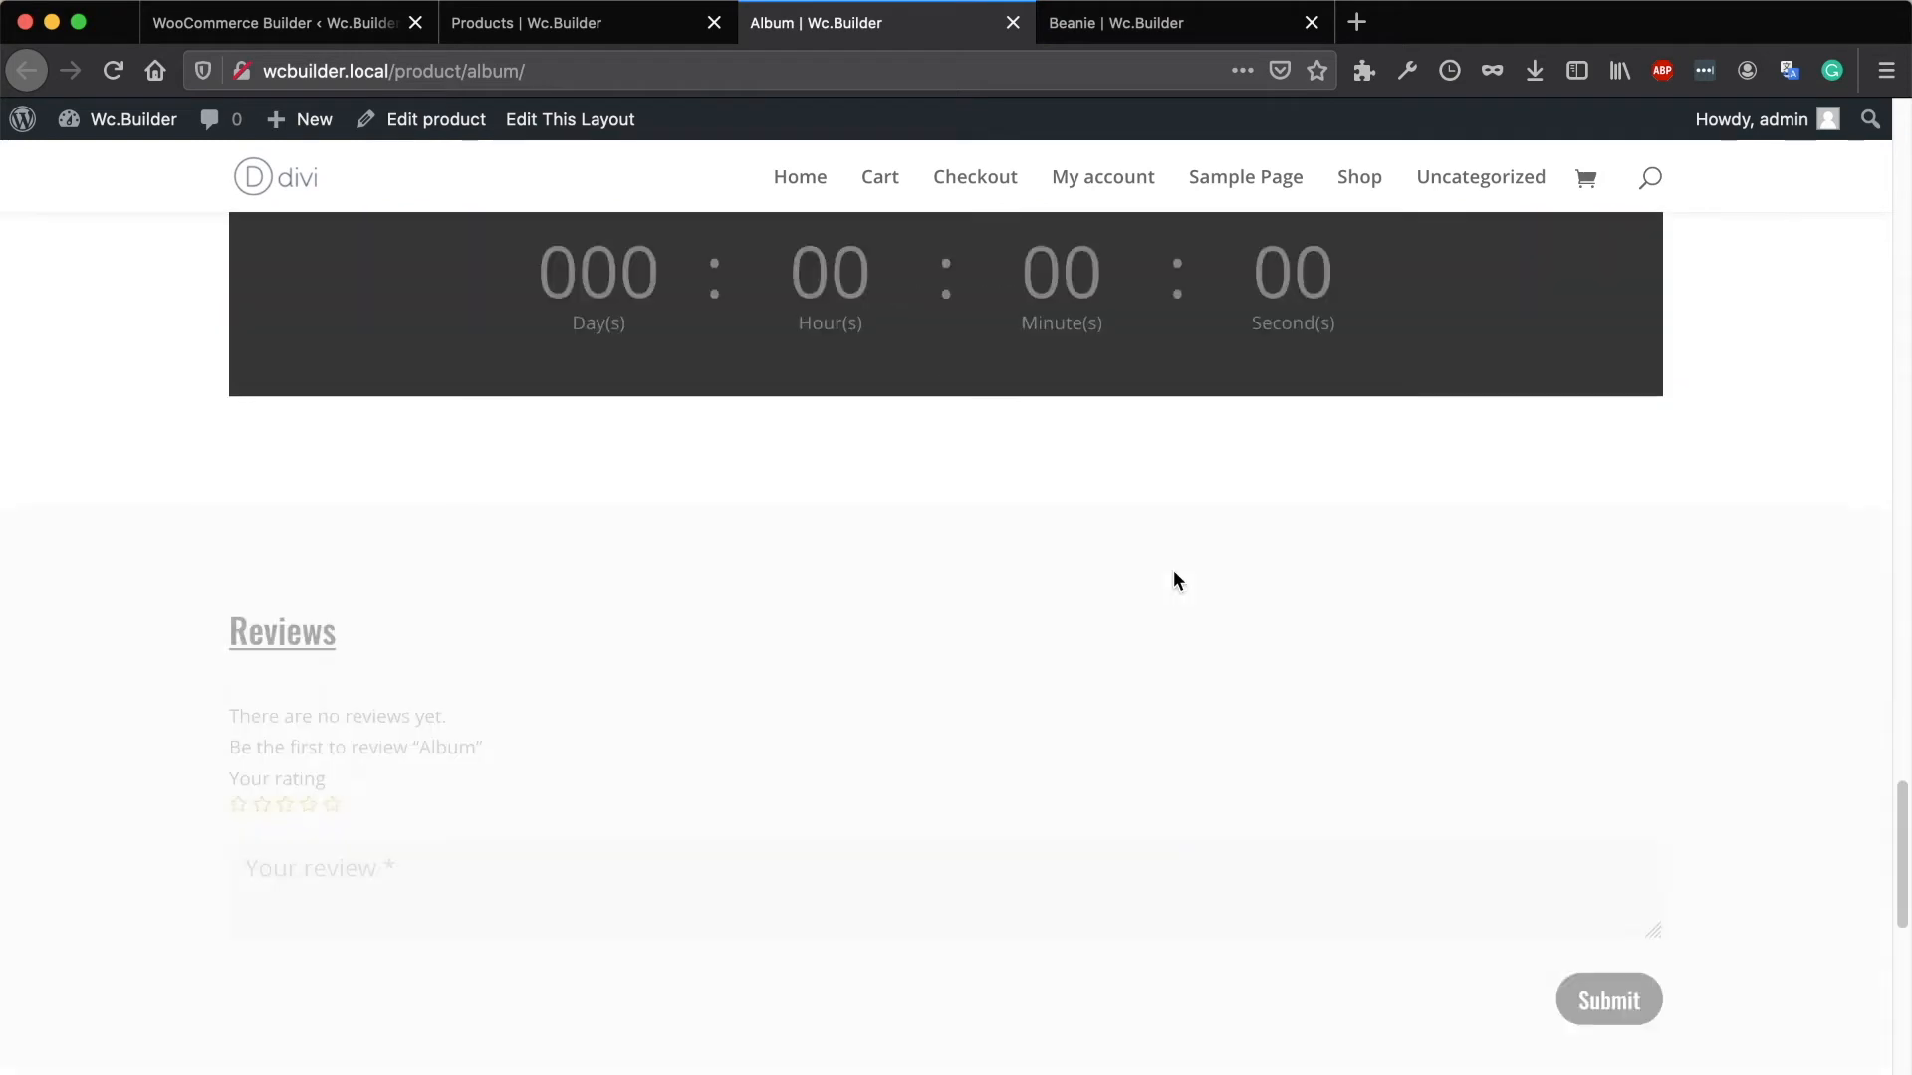
pyautogui.scroll(20, 1174, 574)
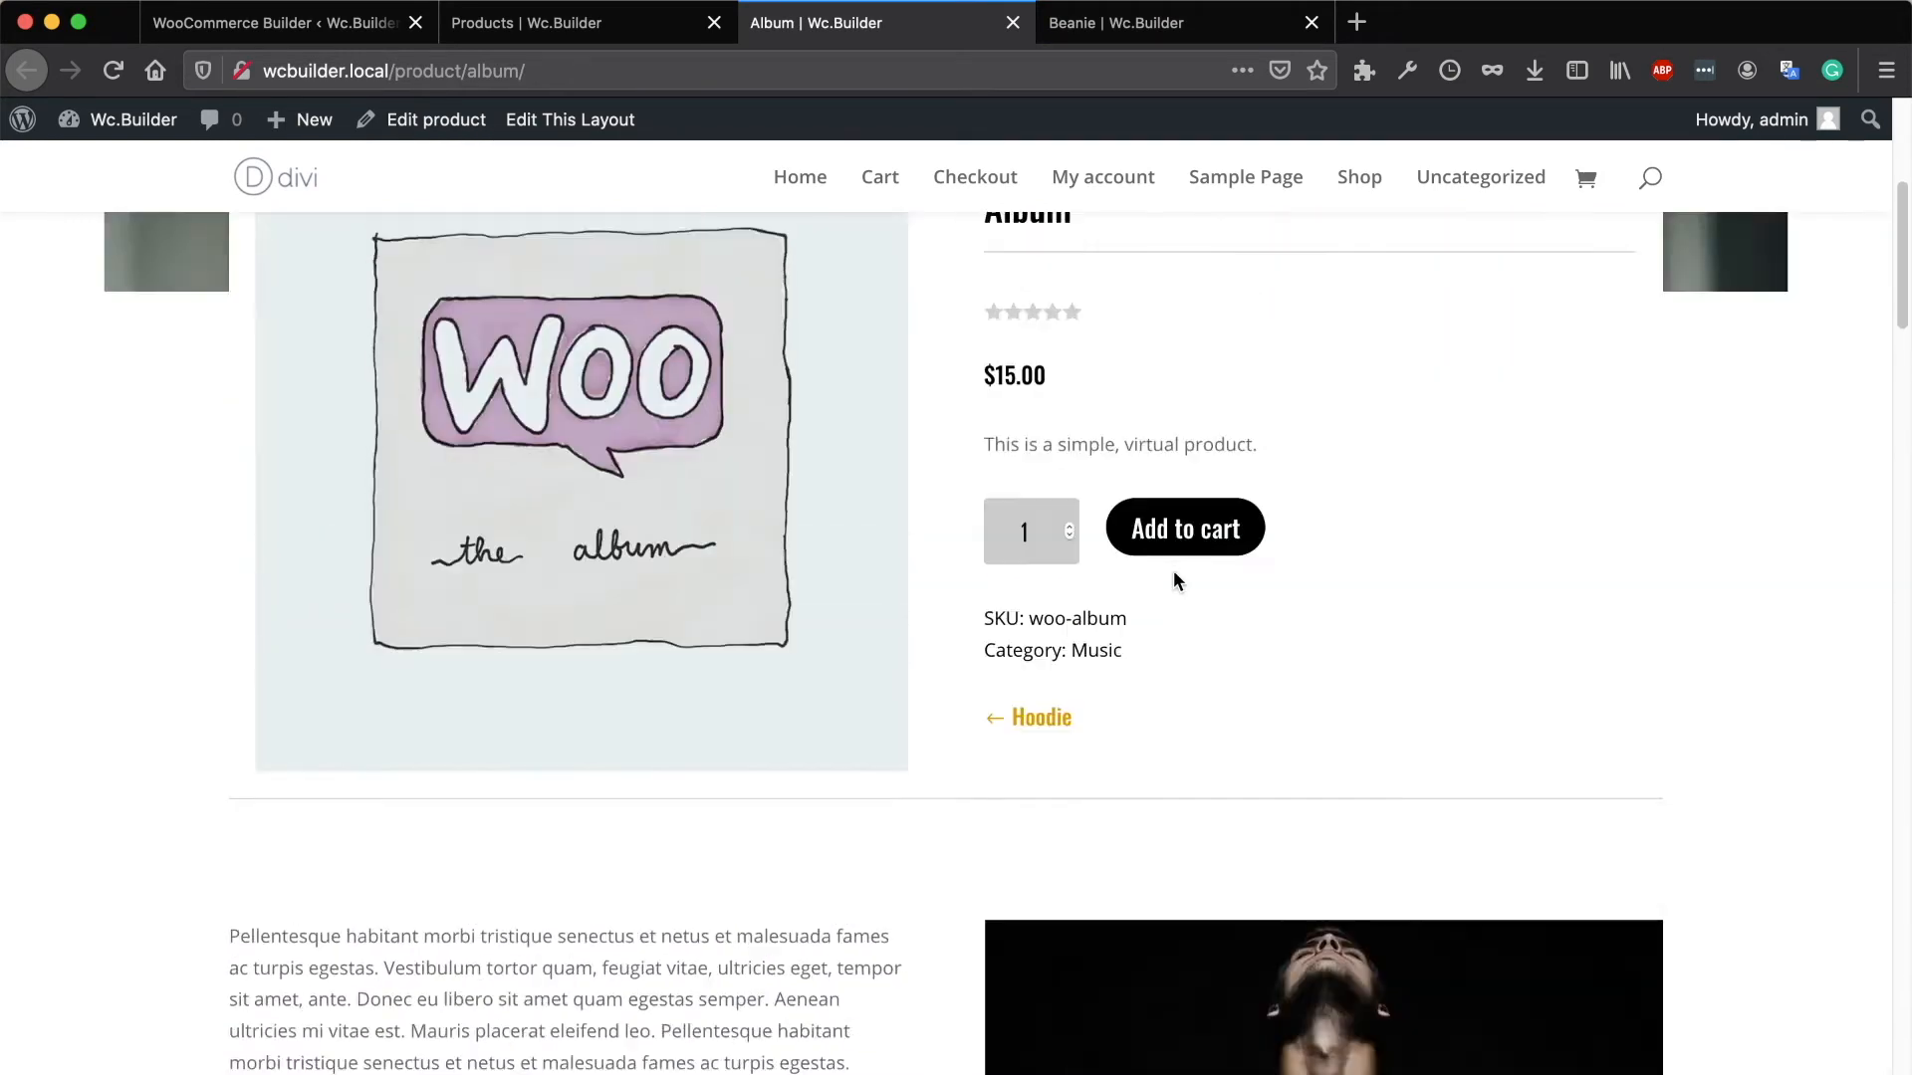
pyautogui.scroll(5, 1173, 576)
pyautogui.click(1145, 24)
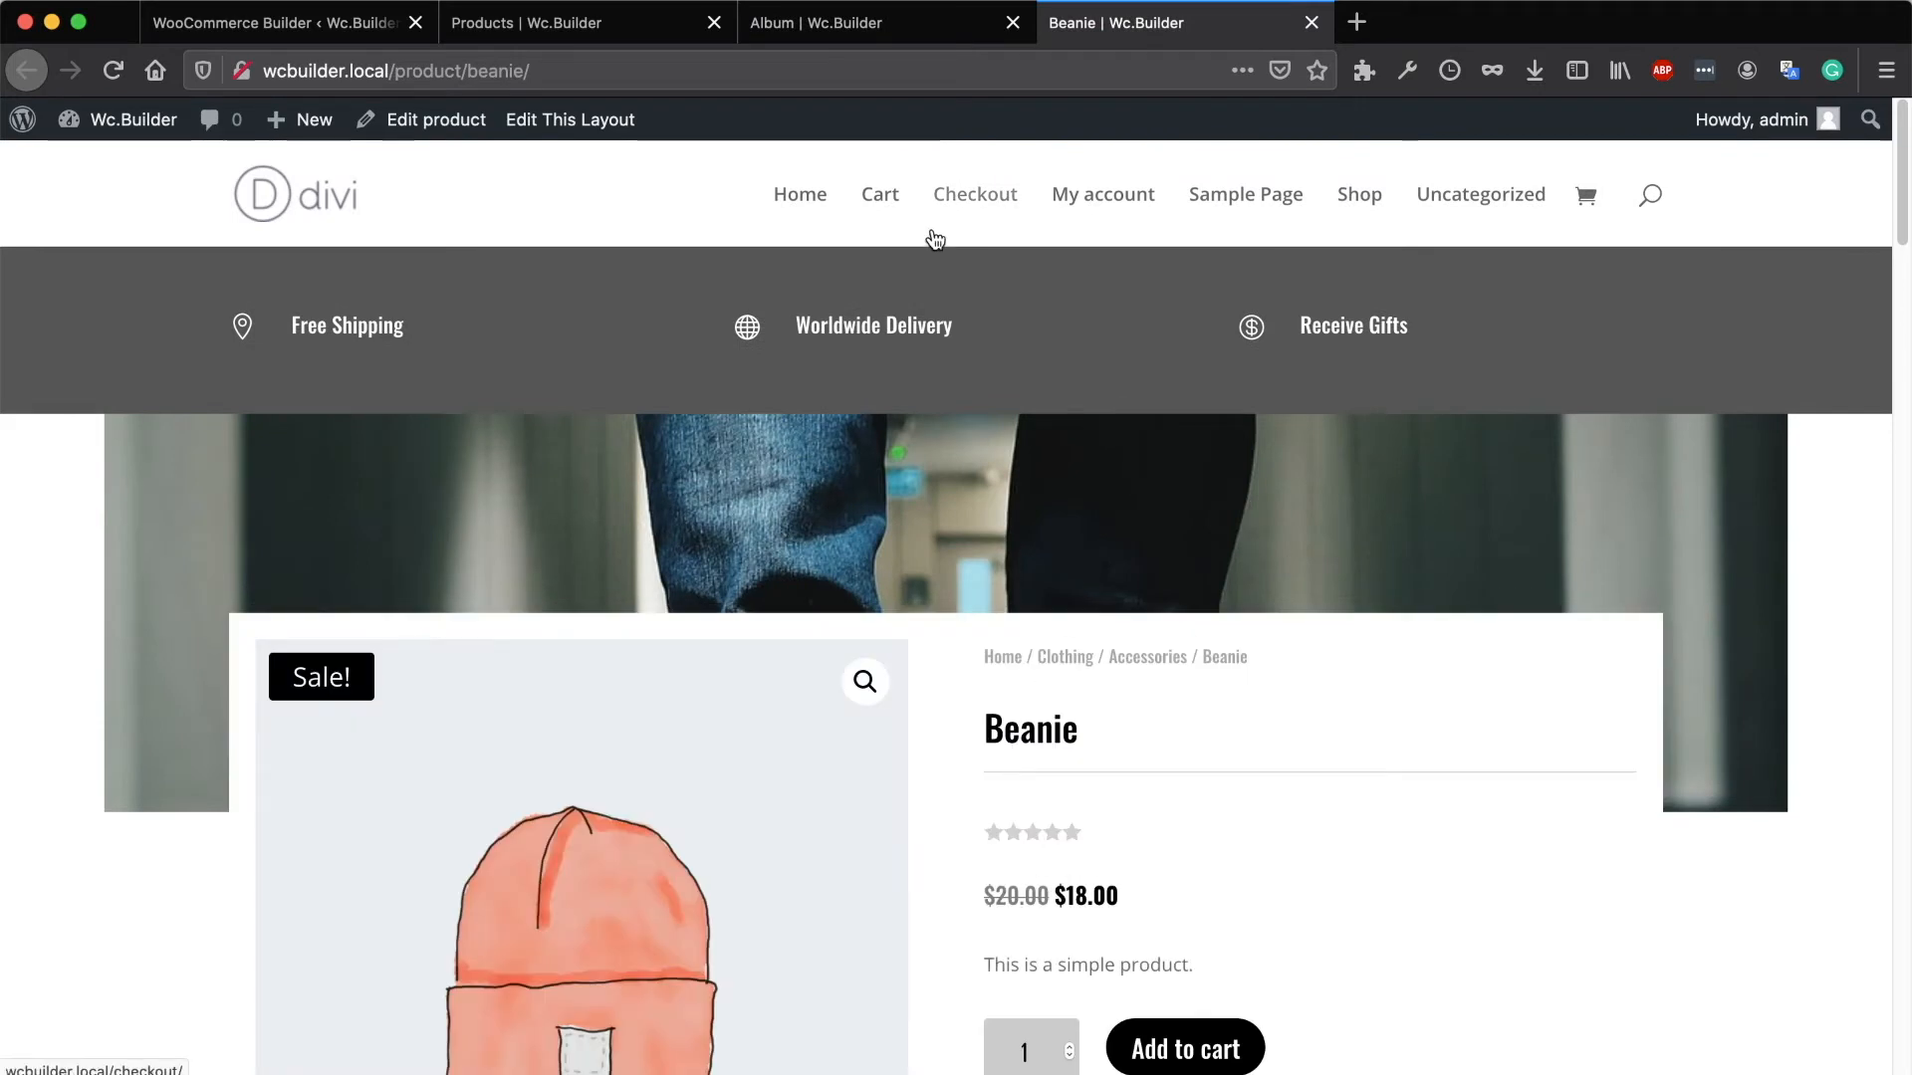
# Step: Look through the product listing on the shop page
pyautogui.click(542, 22)
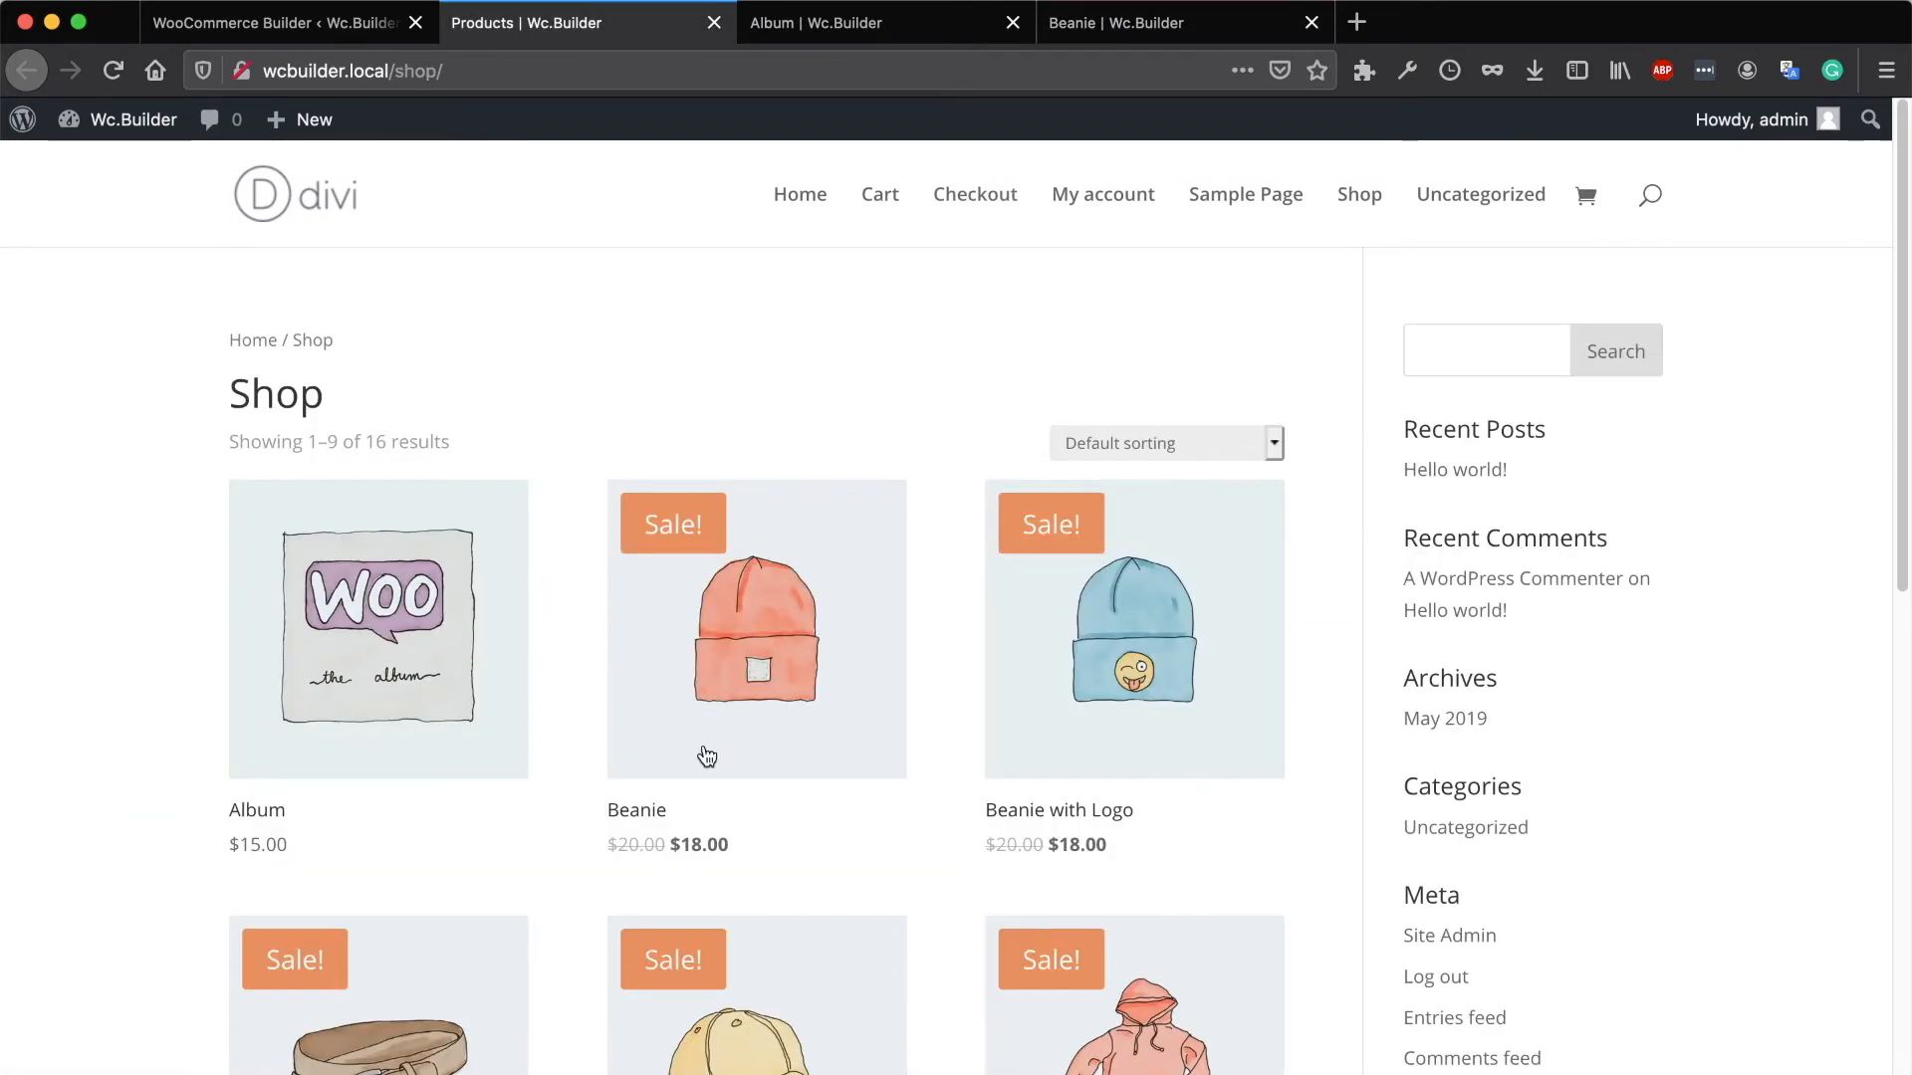
pyautogui.scroll(-2, 831, 717)
pyautogui.scroll(-5, 832, 717)
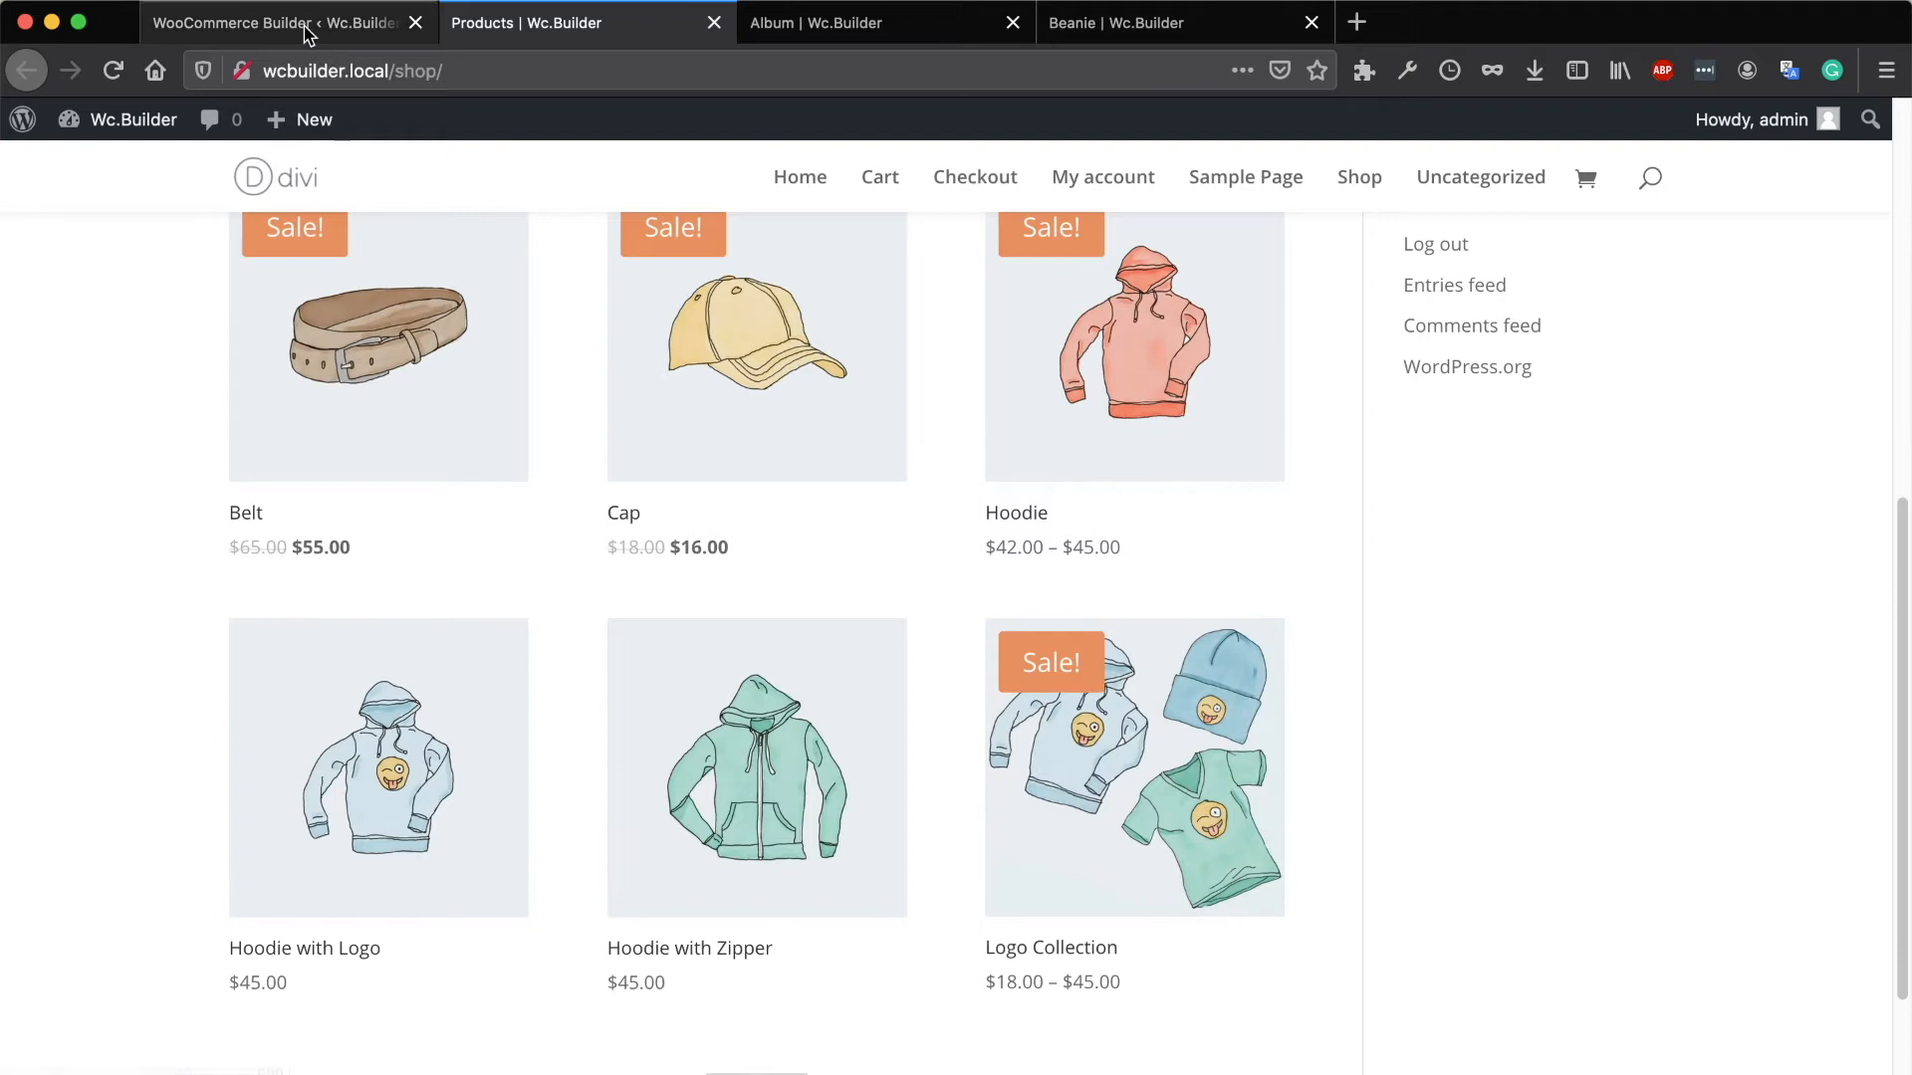
# Step: Return to the Album product page and open the product for editing
pyautogui.click(398, 26)
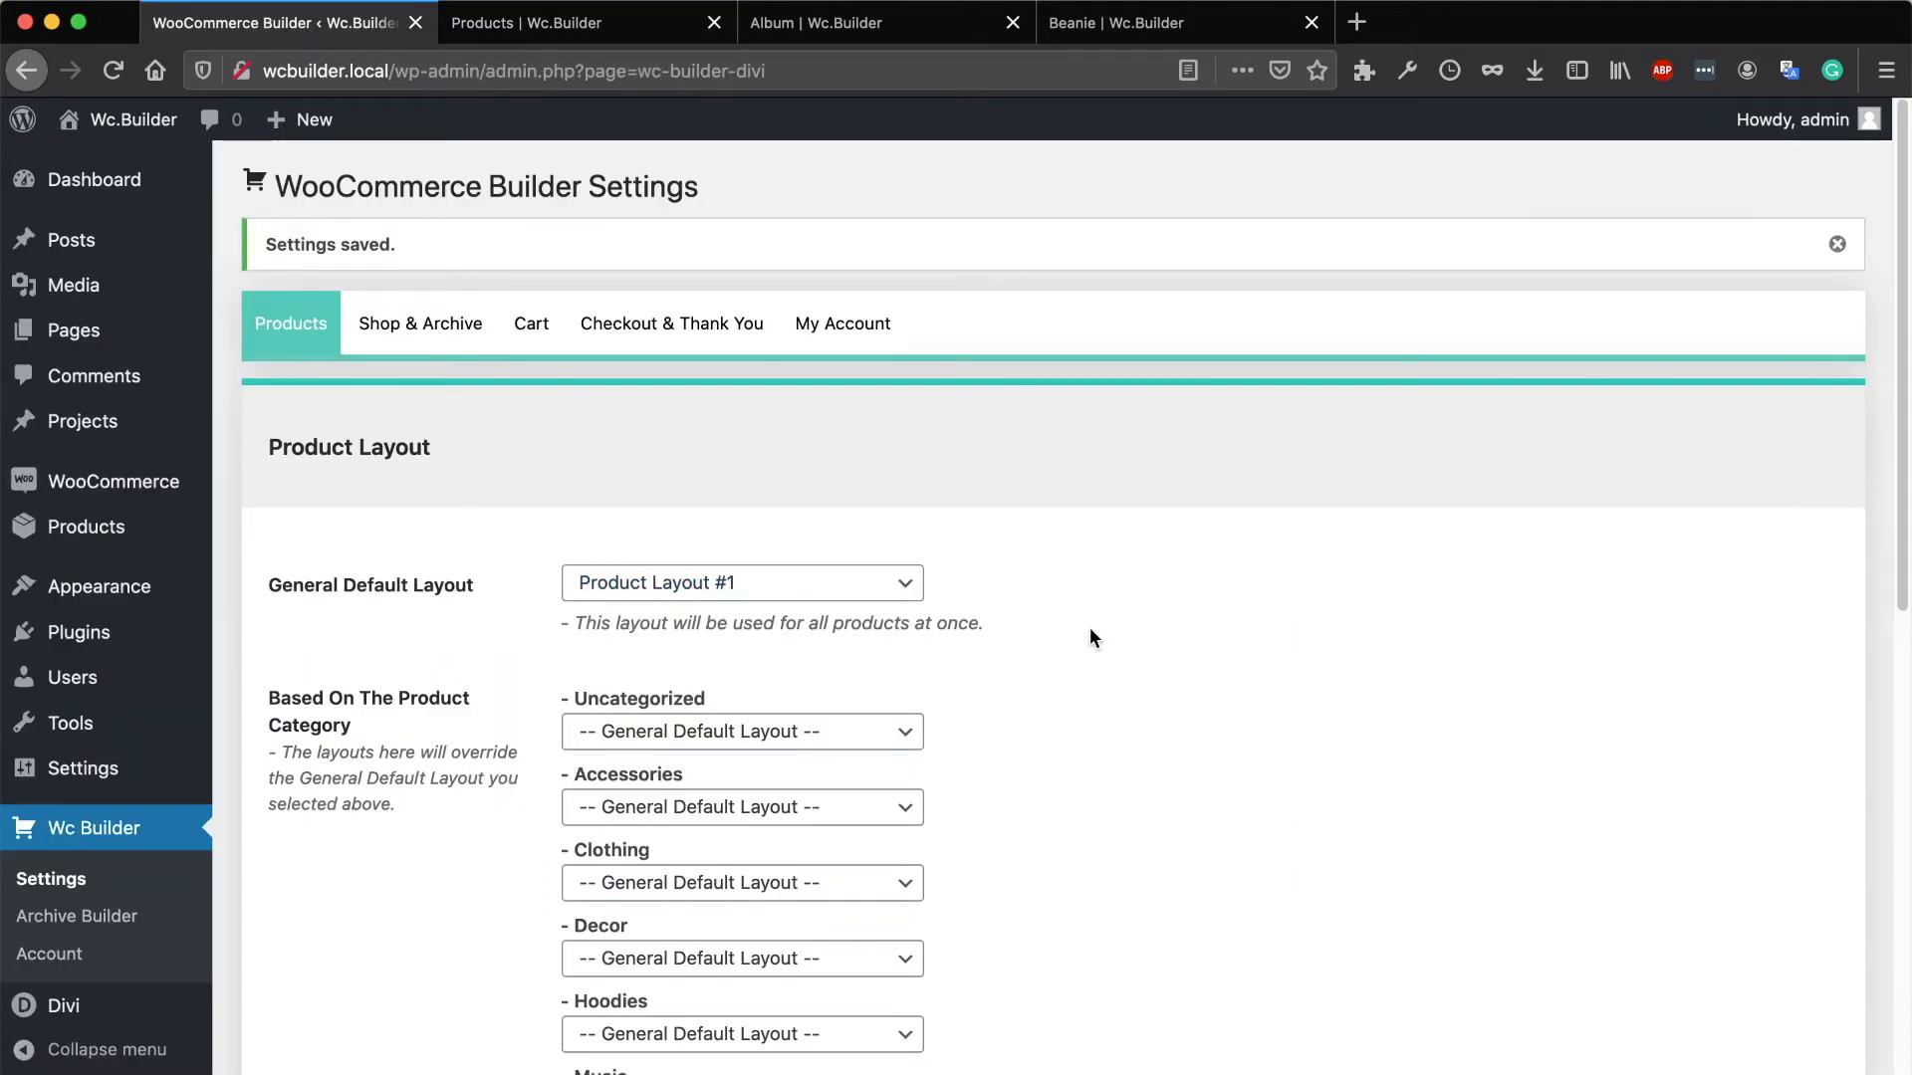
pyautogui.click(874, 28)
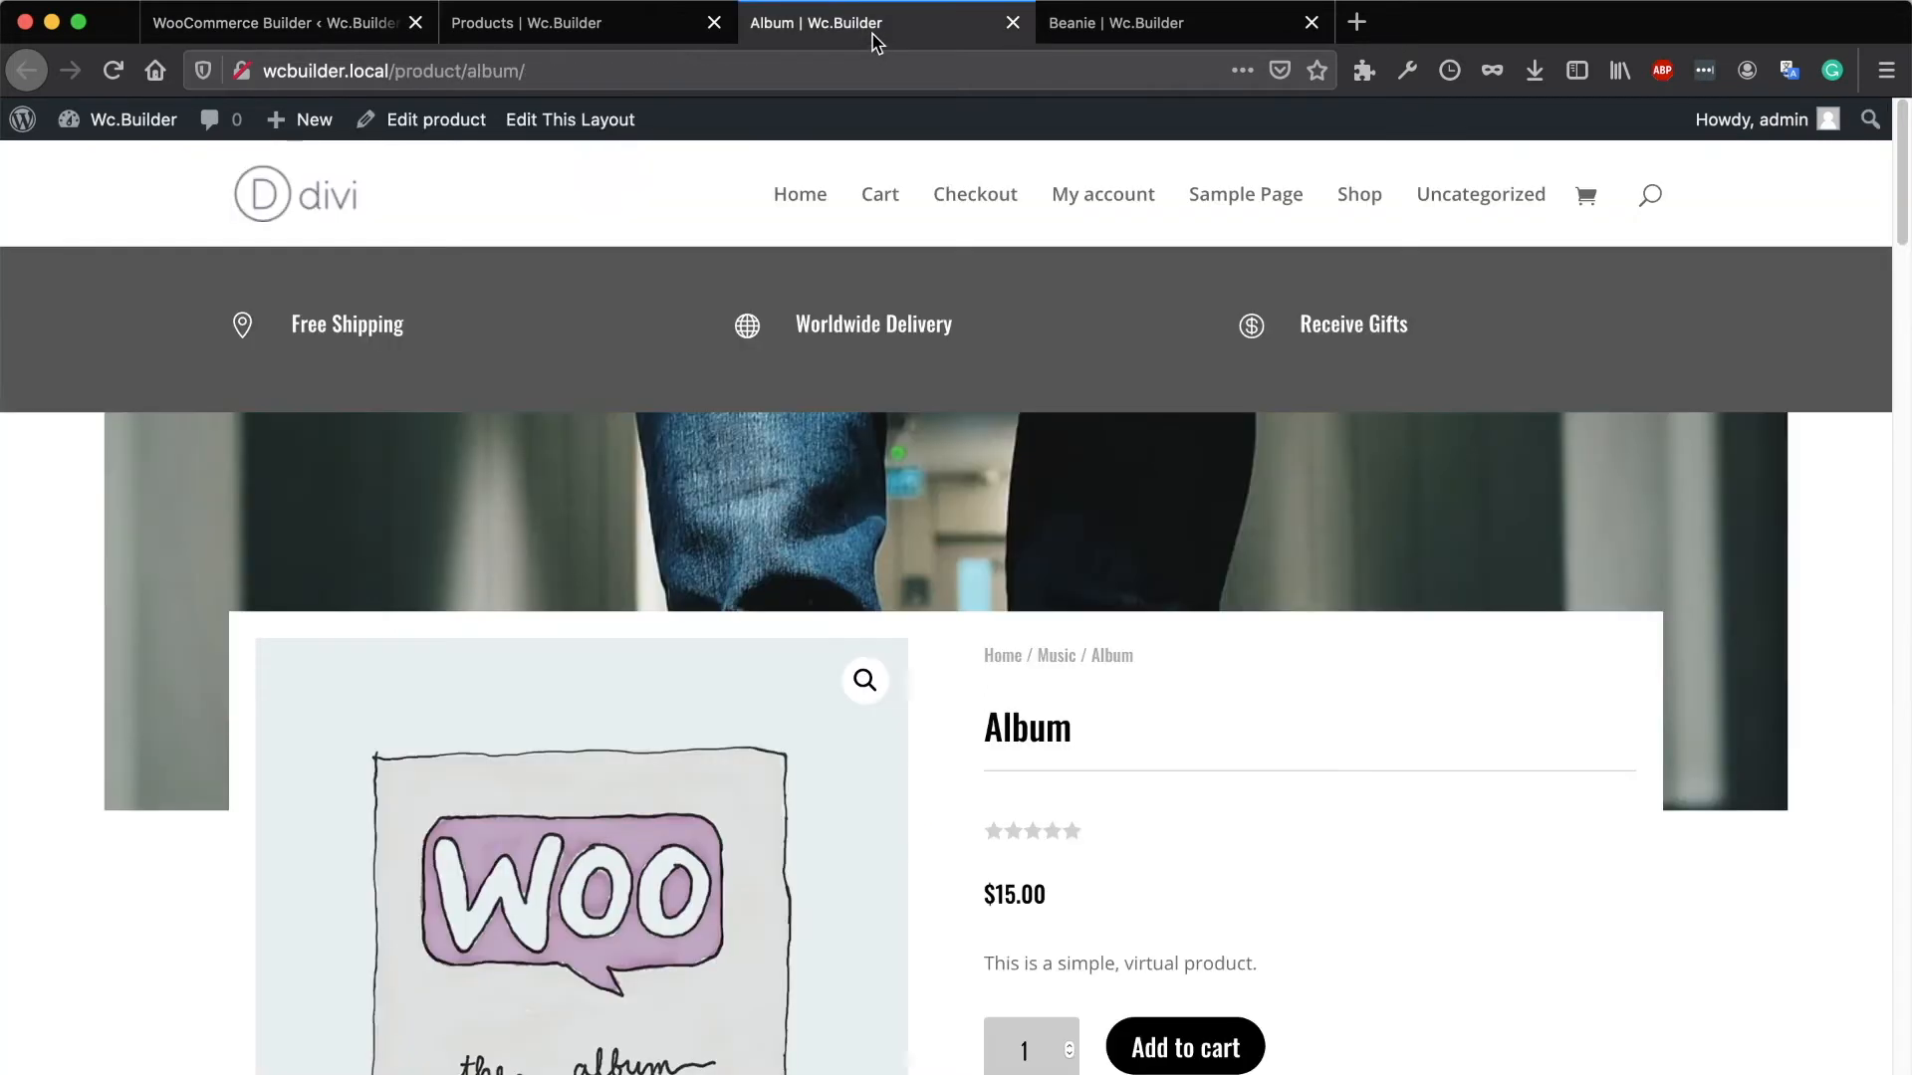
pyautogui.click(428, 120)
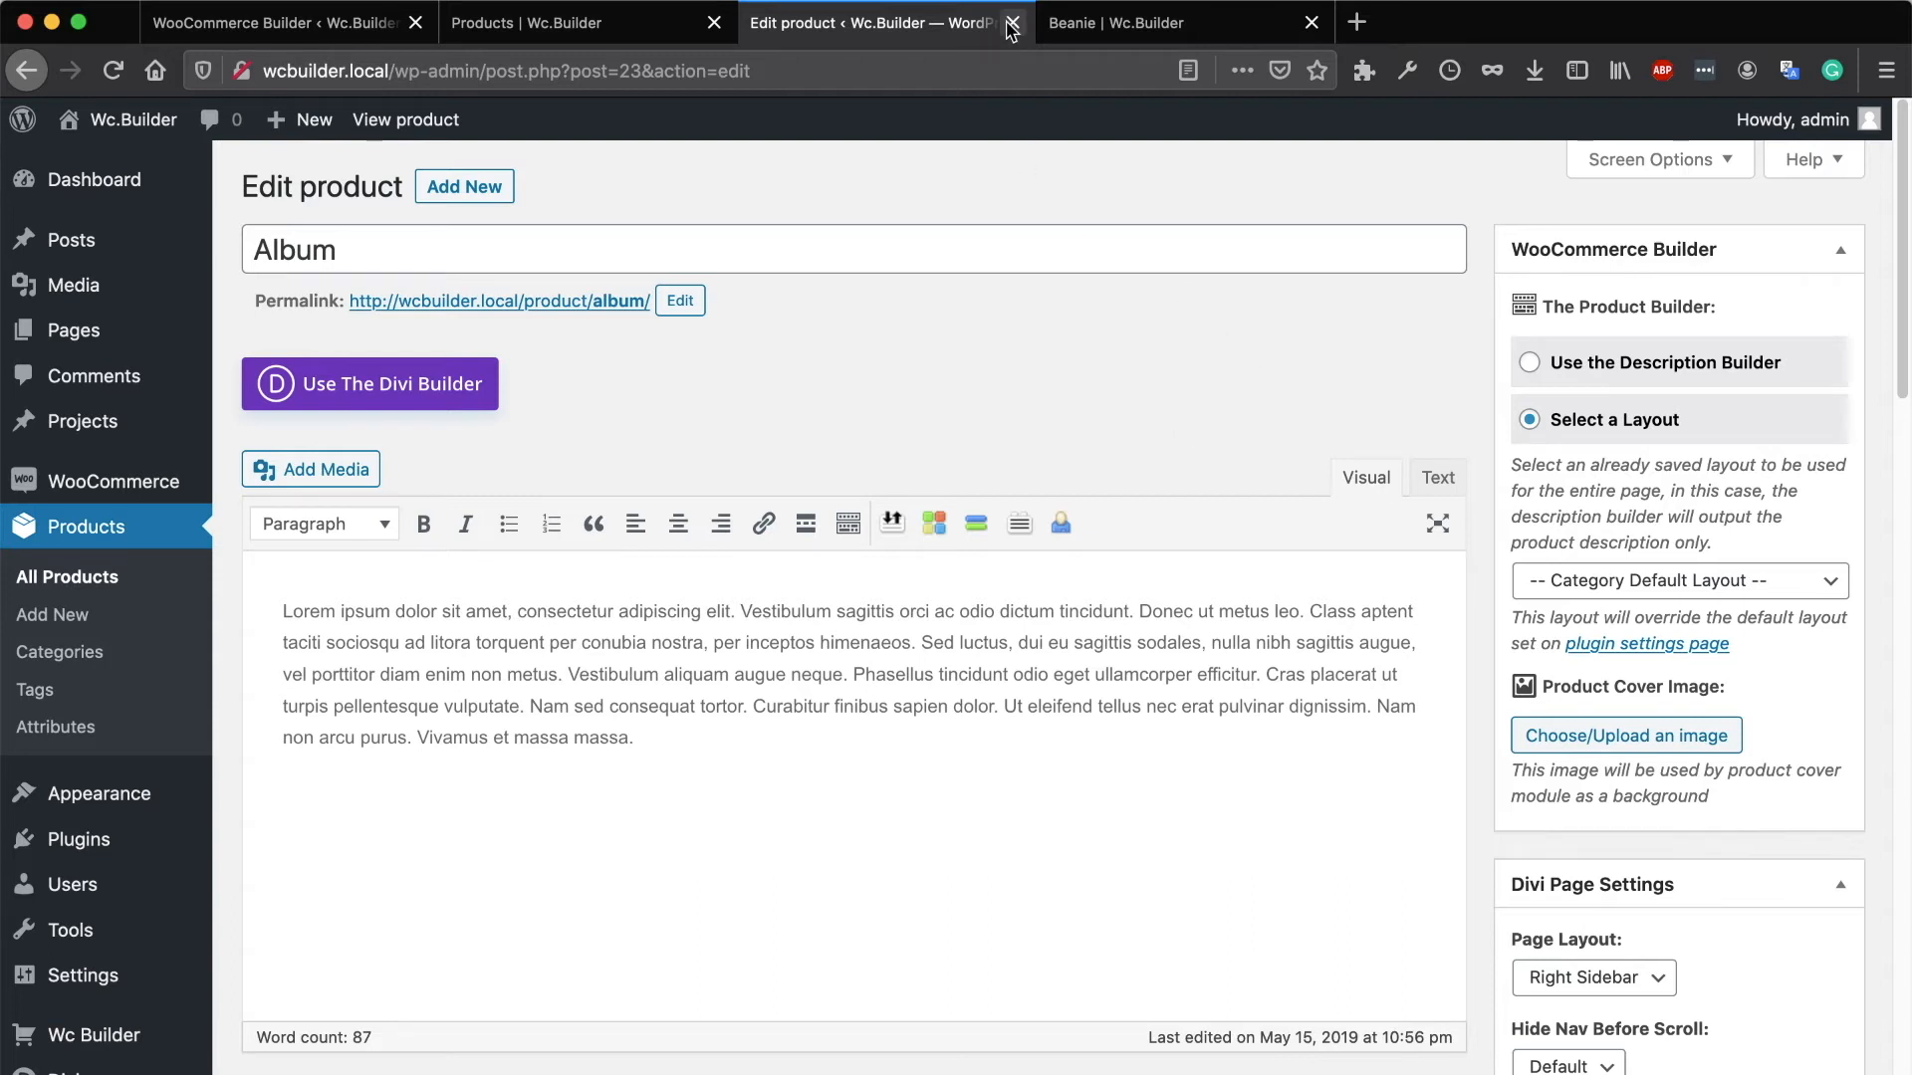
# Step: In the WooCommerce Builder product settings, assign Product Layout #2 to the Music category and save the changes
pyautogui.click(512, 30)
pyautogui.click(193, 30)
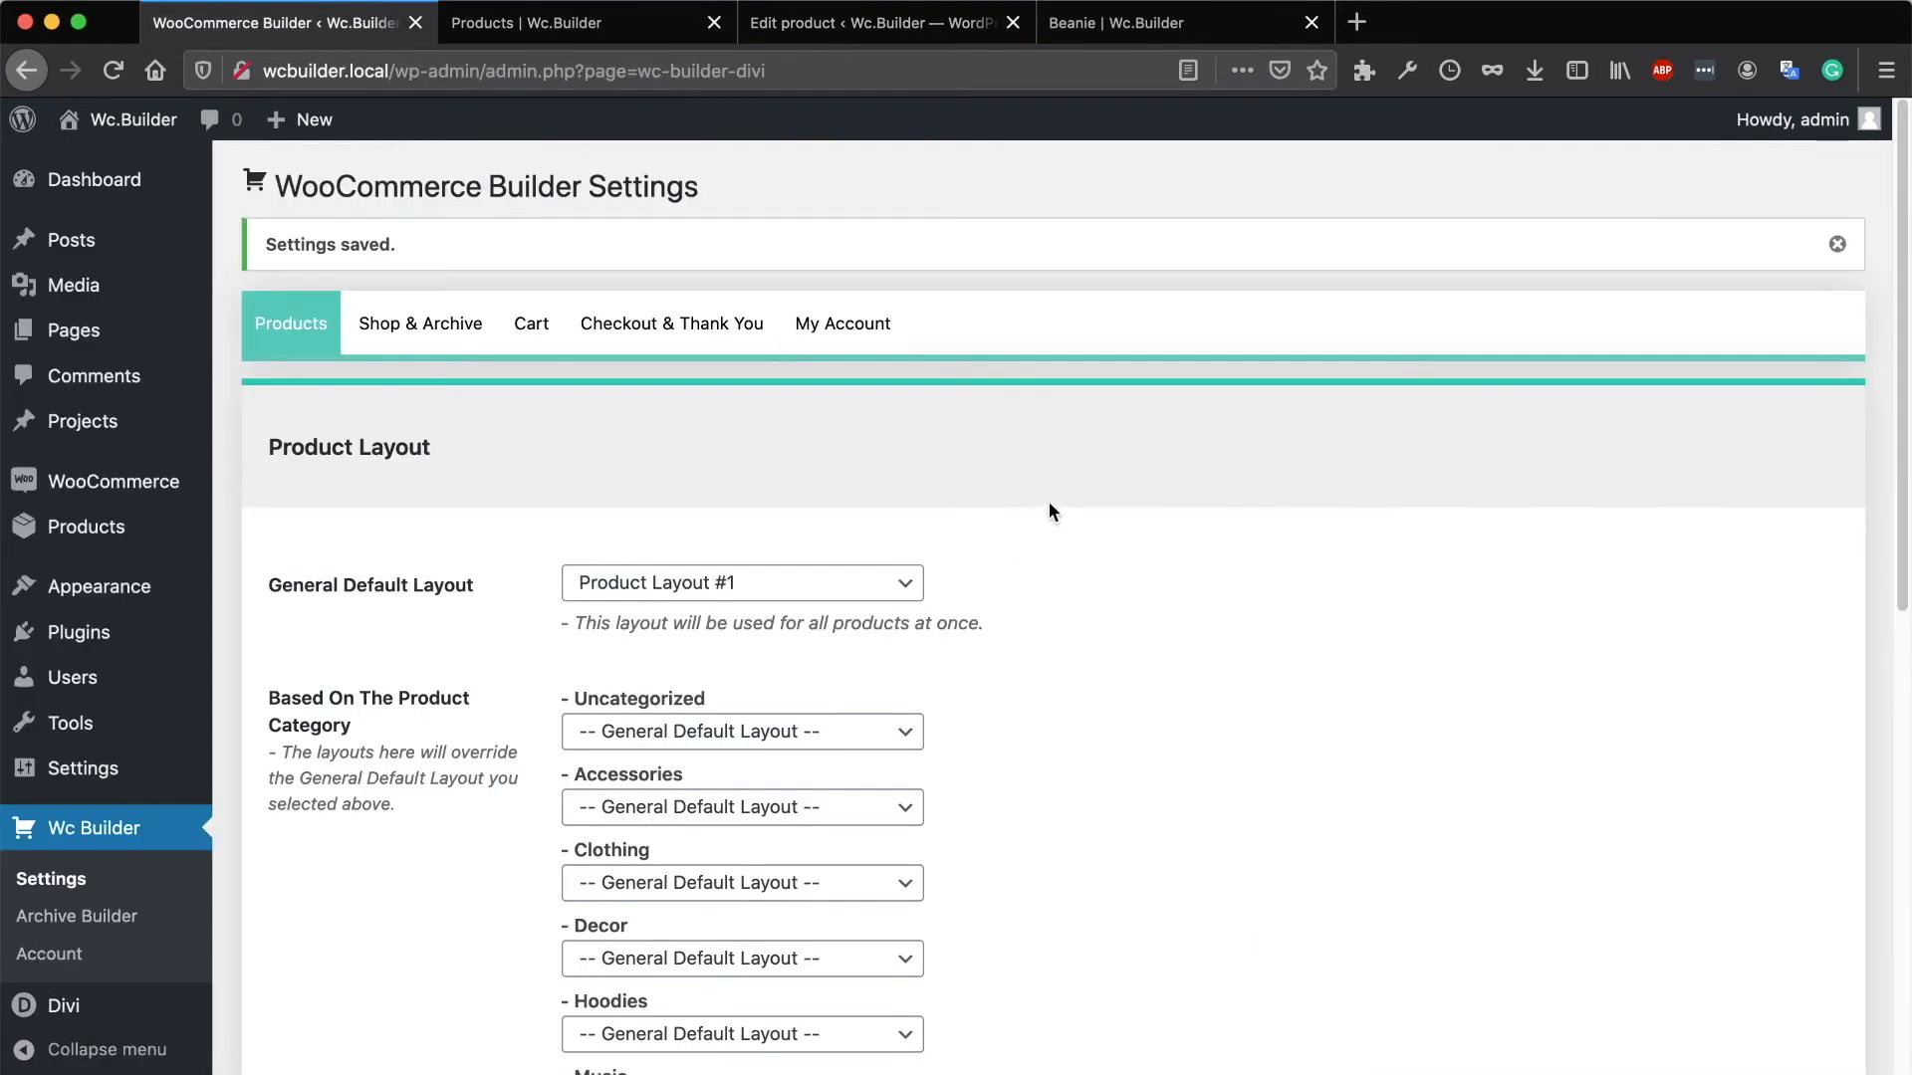
pyautogui.scroll(-4, 1059, 498)
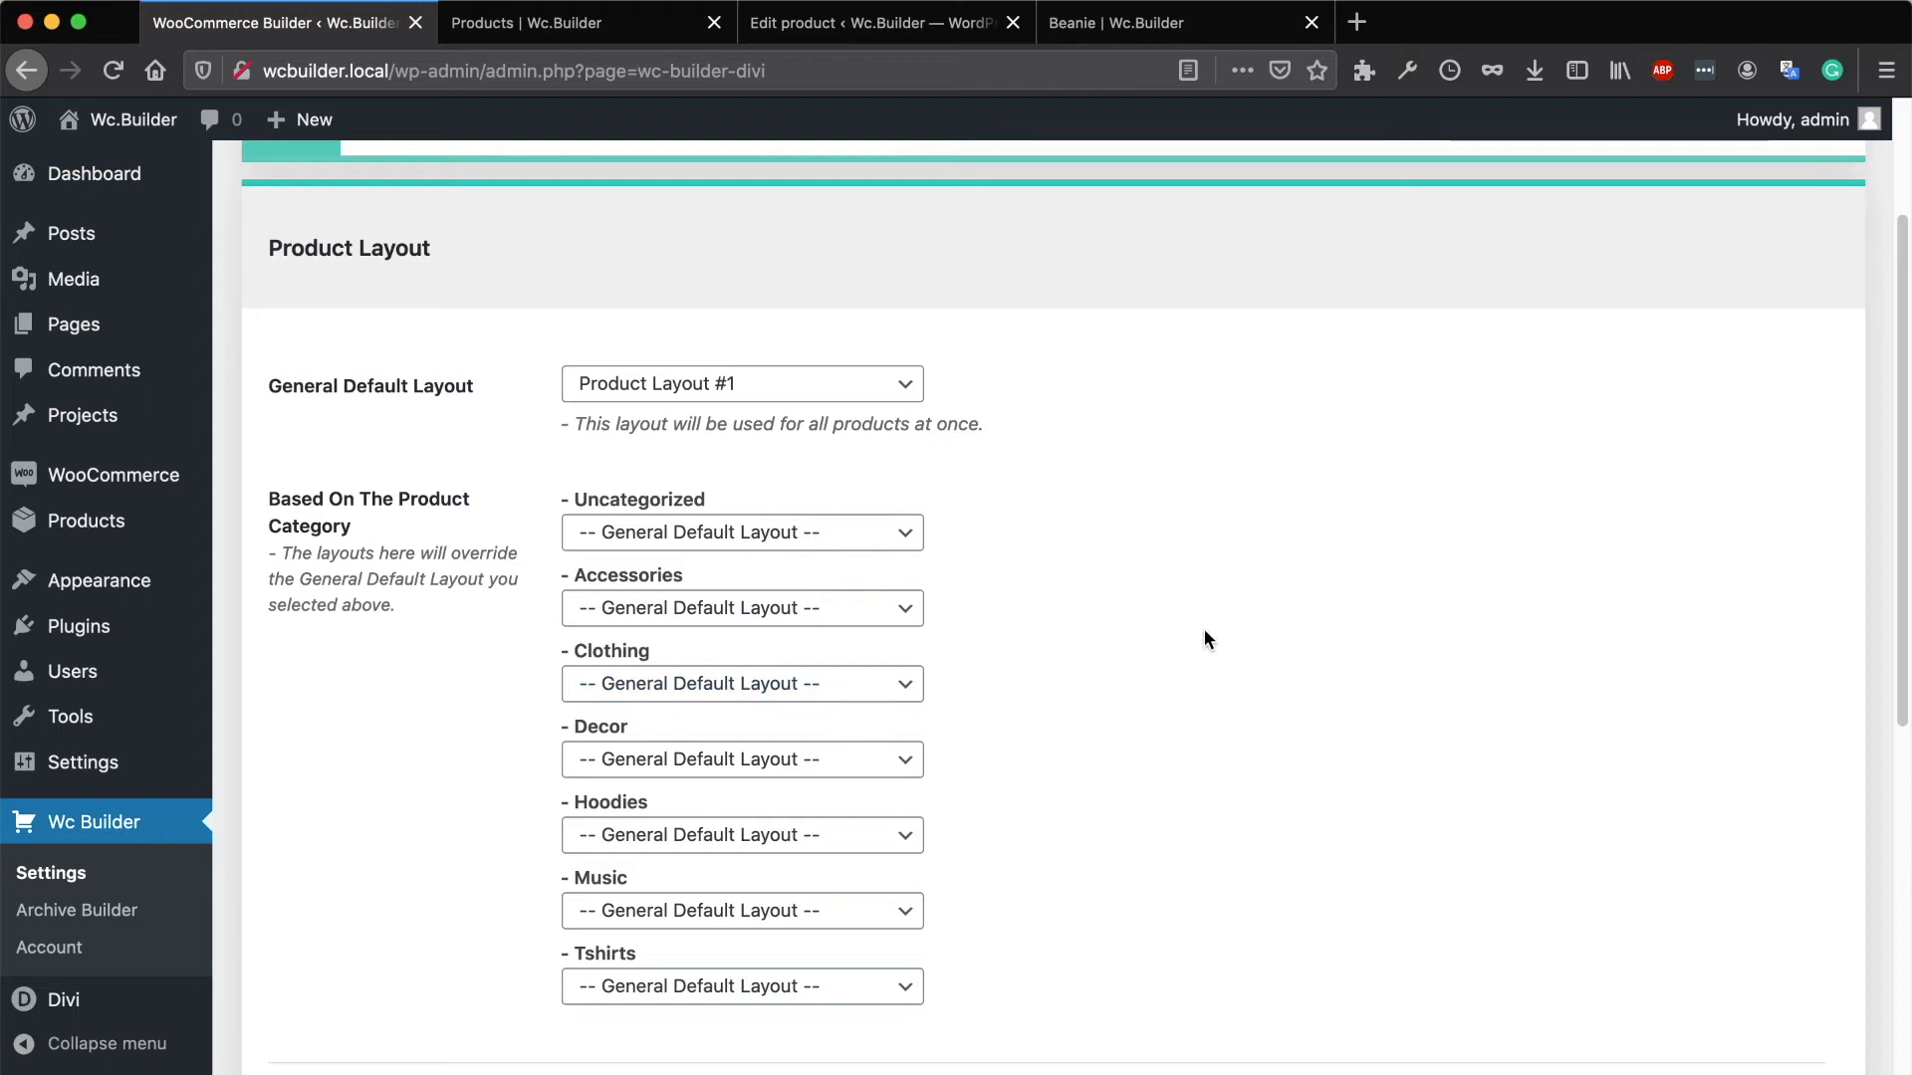
pyautogui.scroll(-2, 1225, 608)
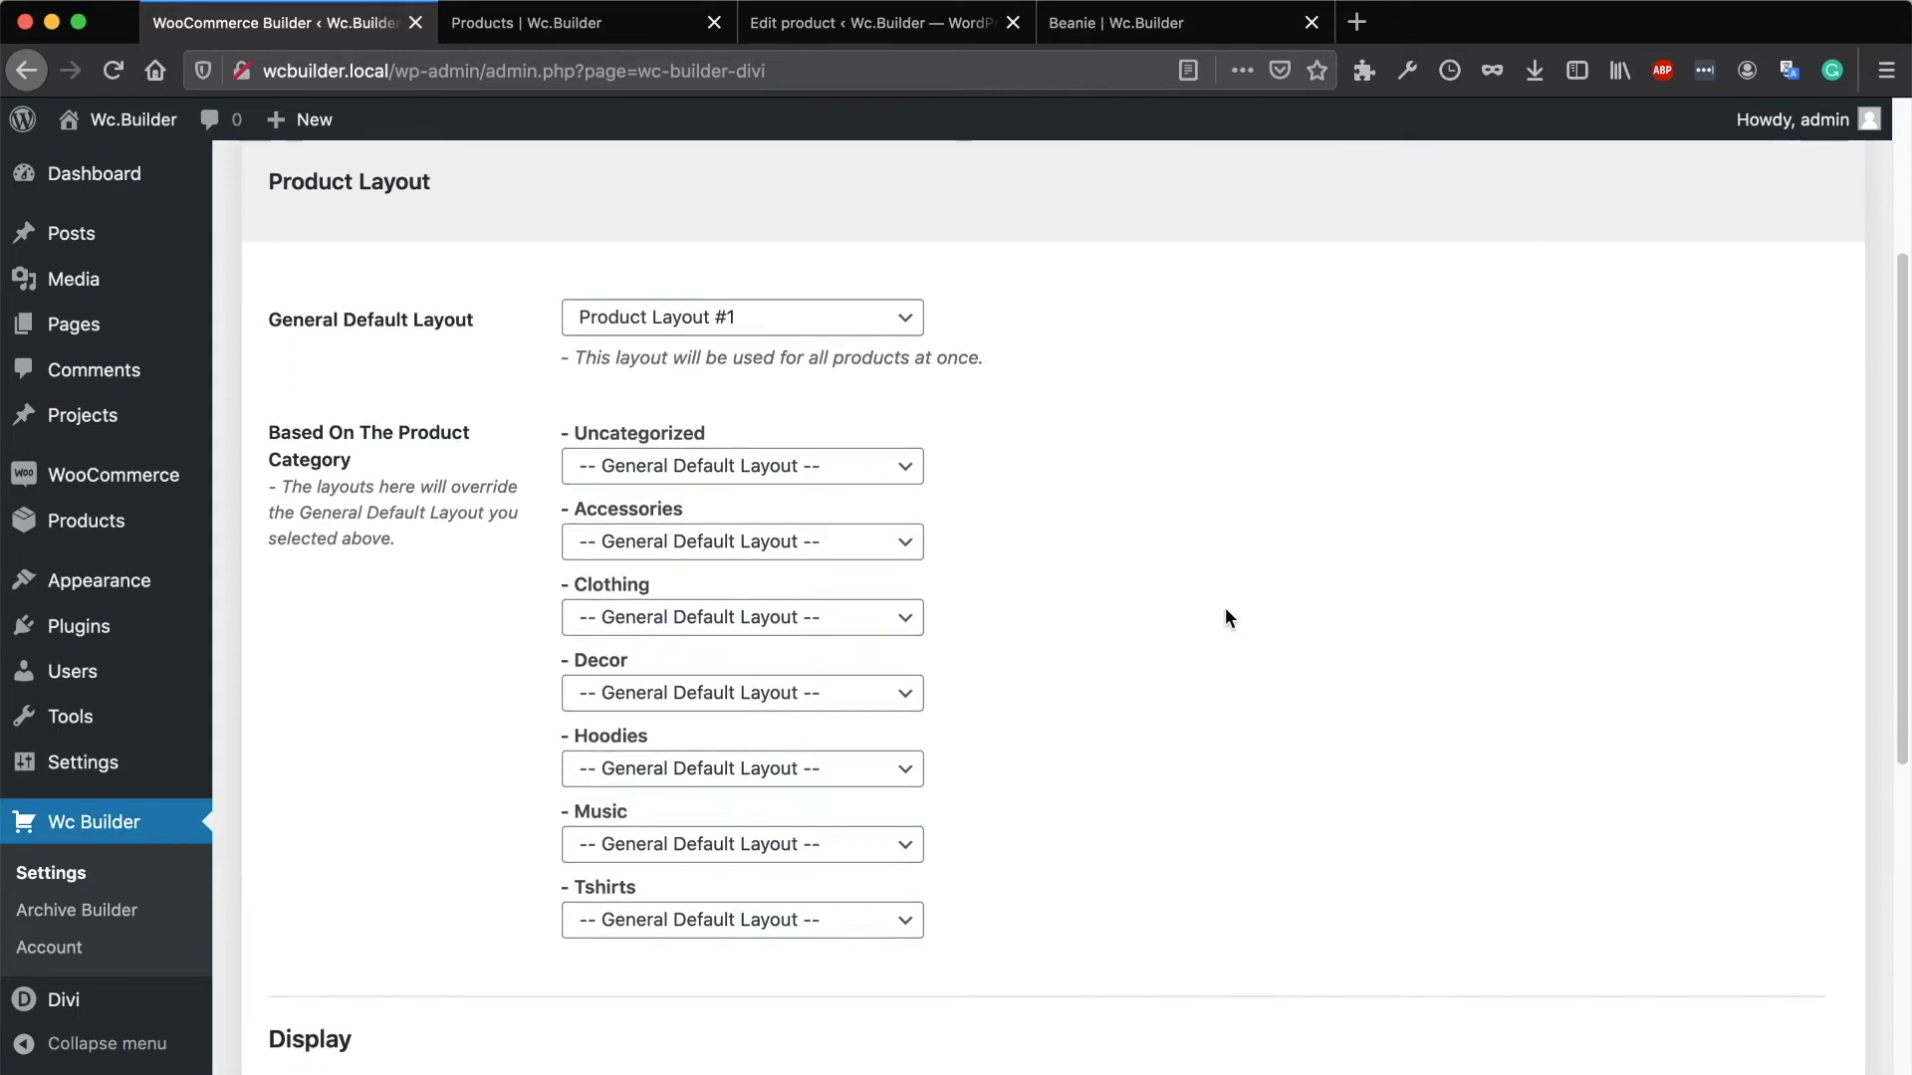
pyautogui.scroll(-2, 1229, 615)
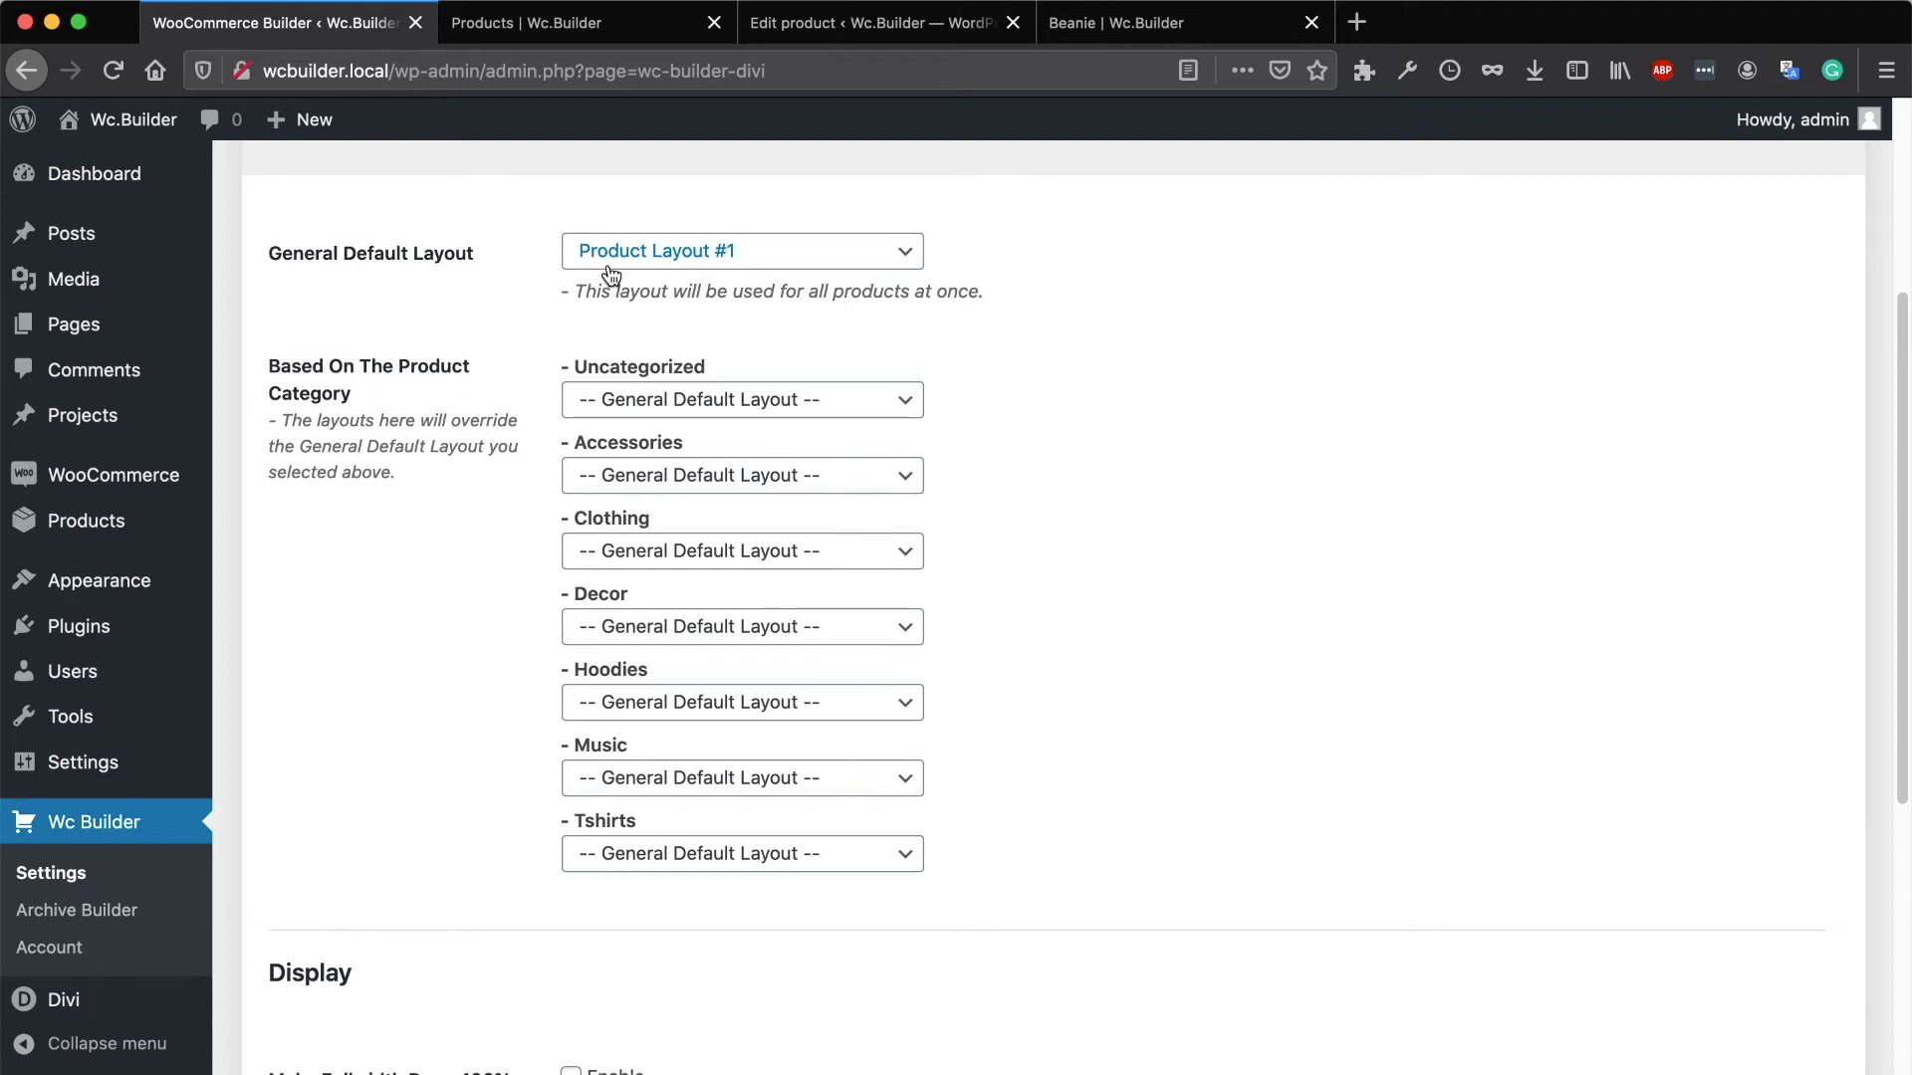
pyautogui.click(709, 778)
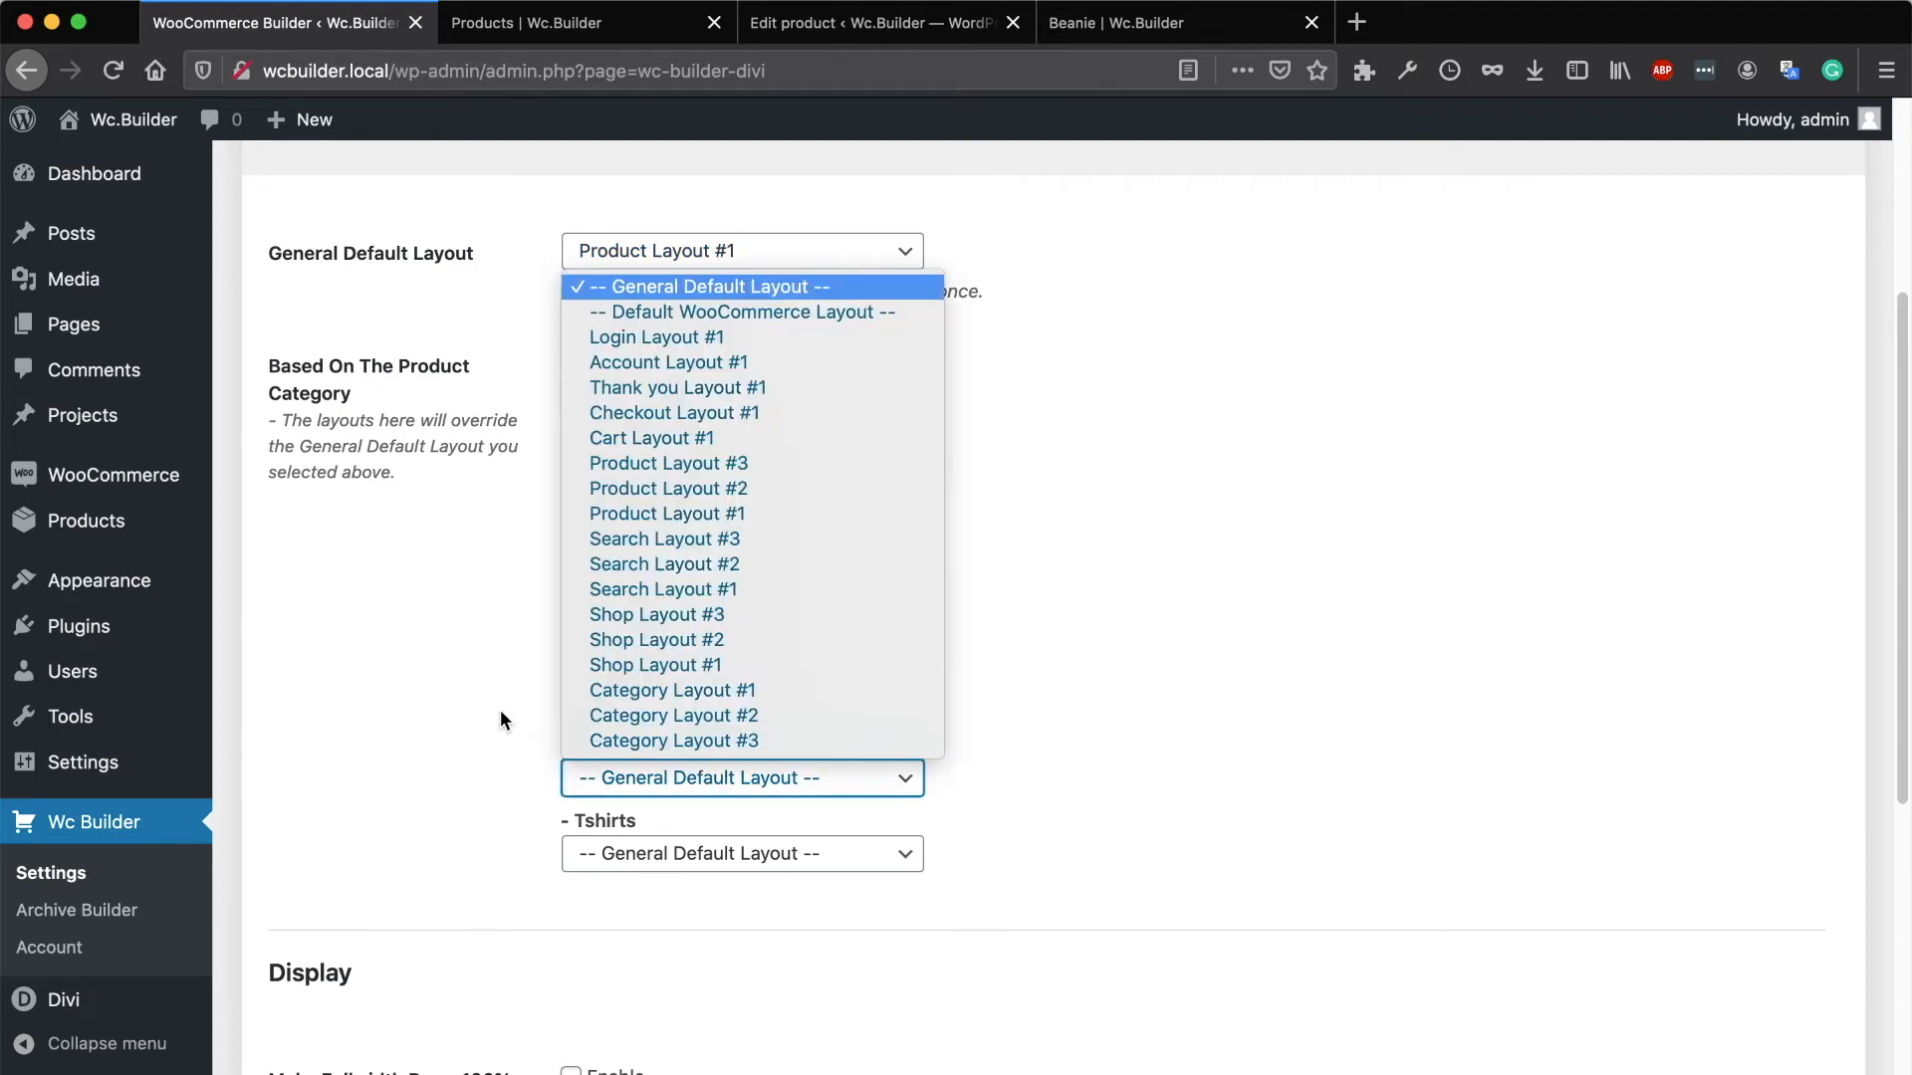
pyautogui.click(709, 489)
pyautogui.scroll(-3, 726, 825)
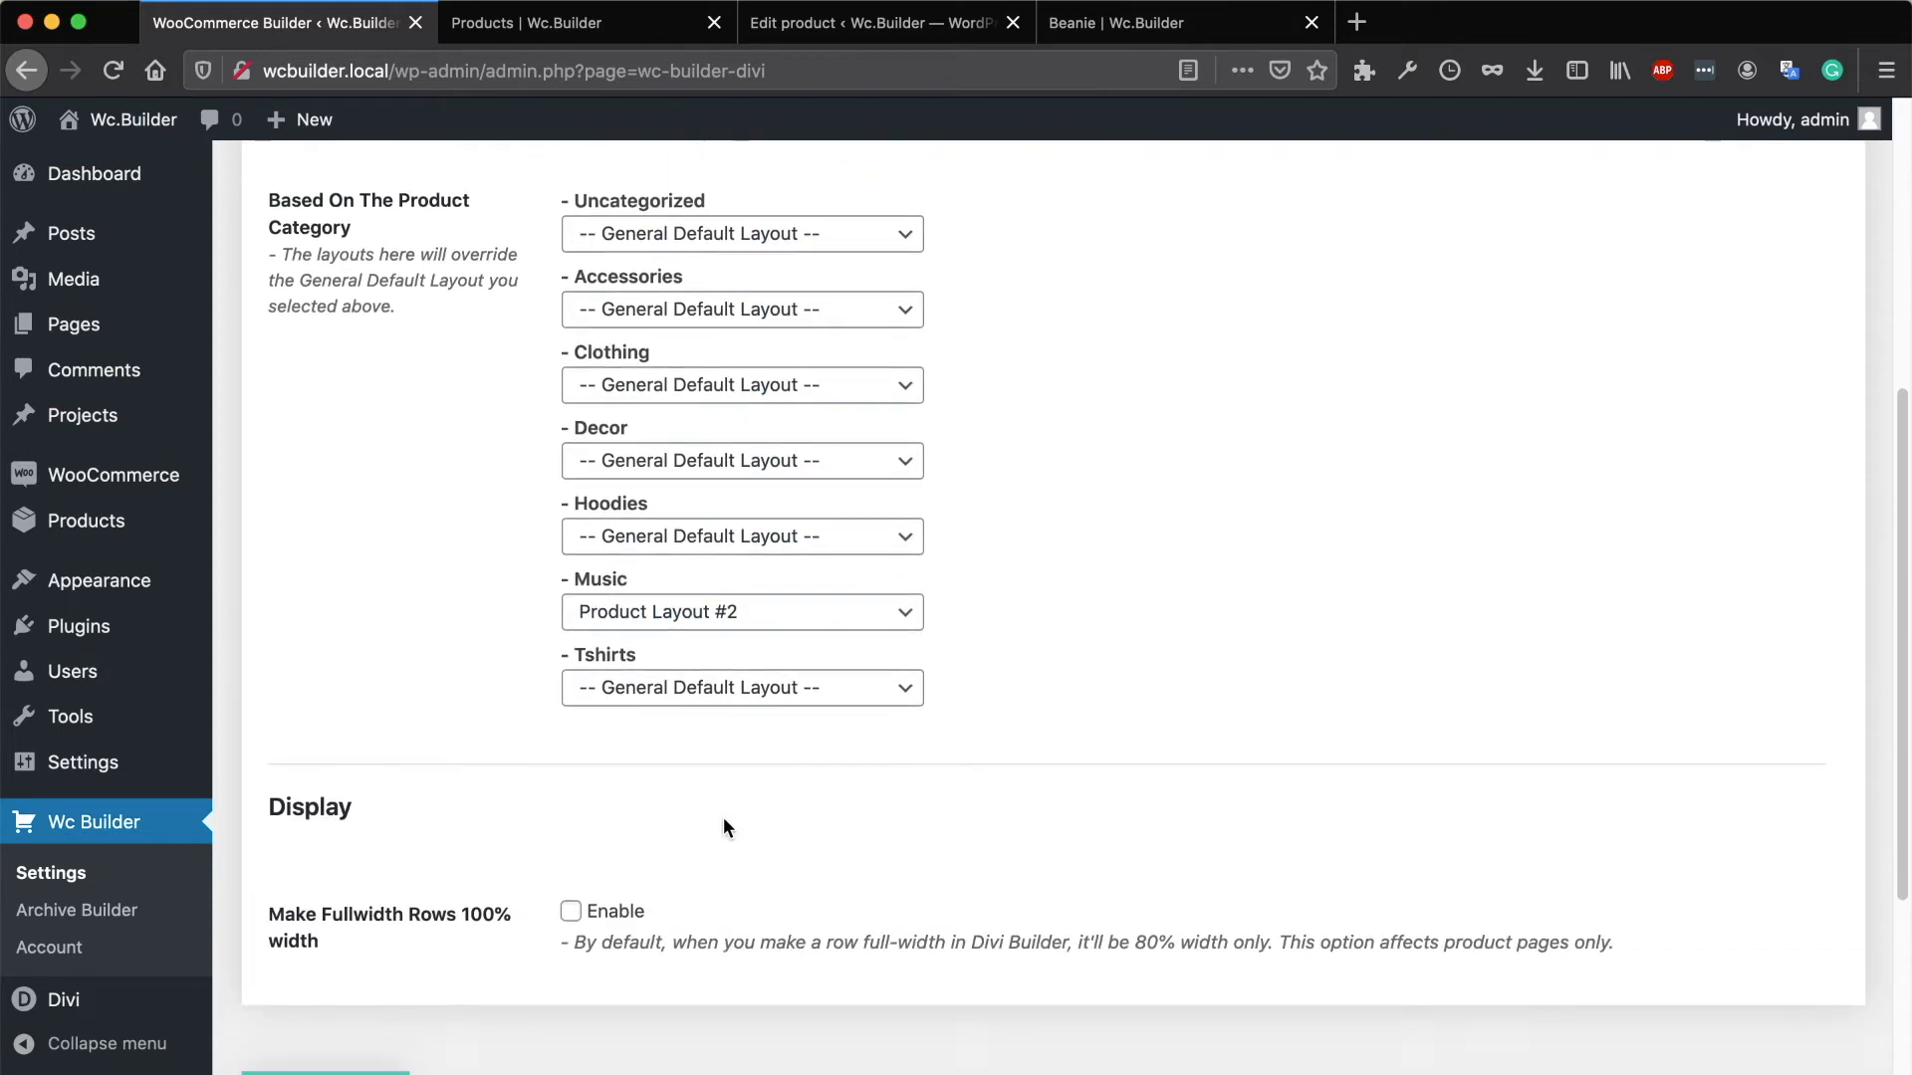
pyautogui.scroll(-3, 298, 941)
pyautogui.click(364, 938)
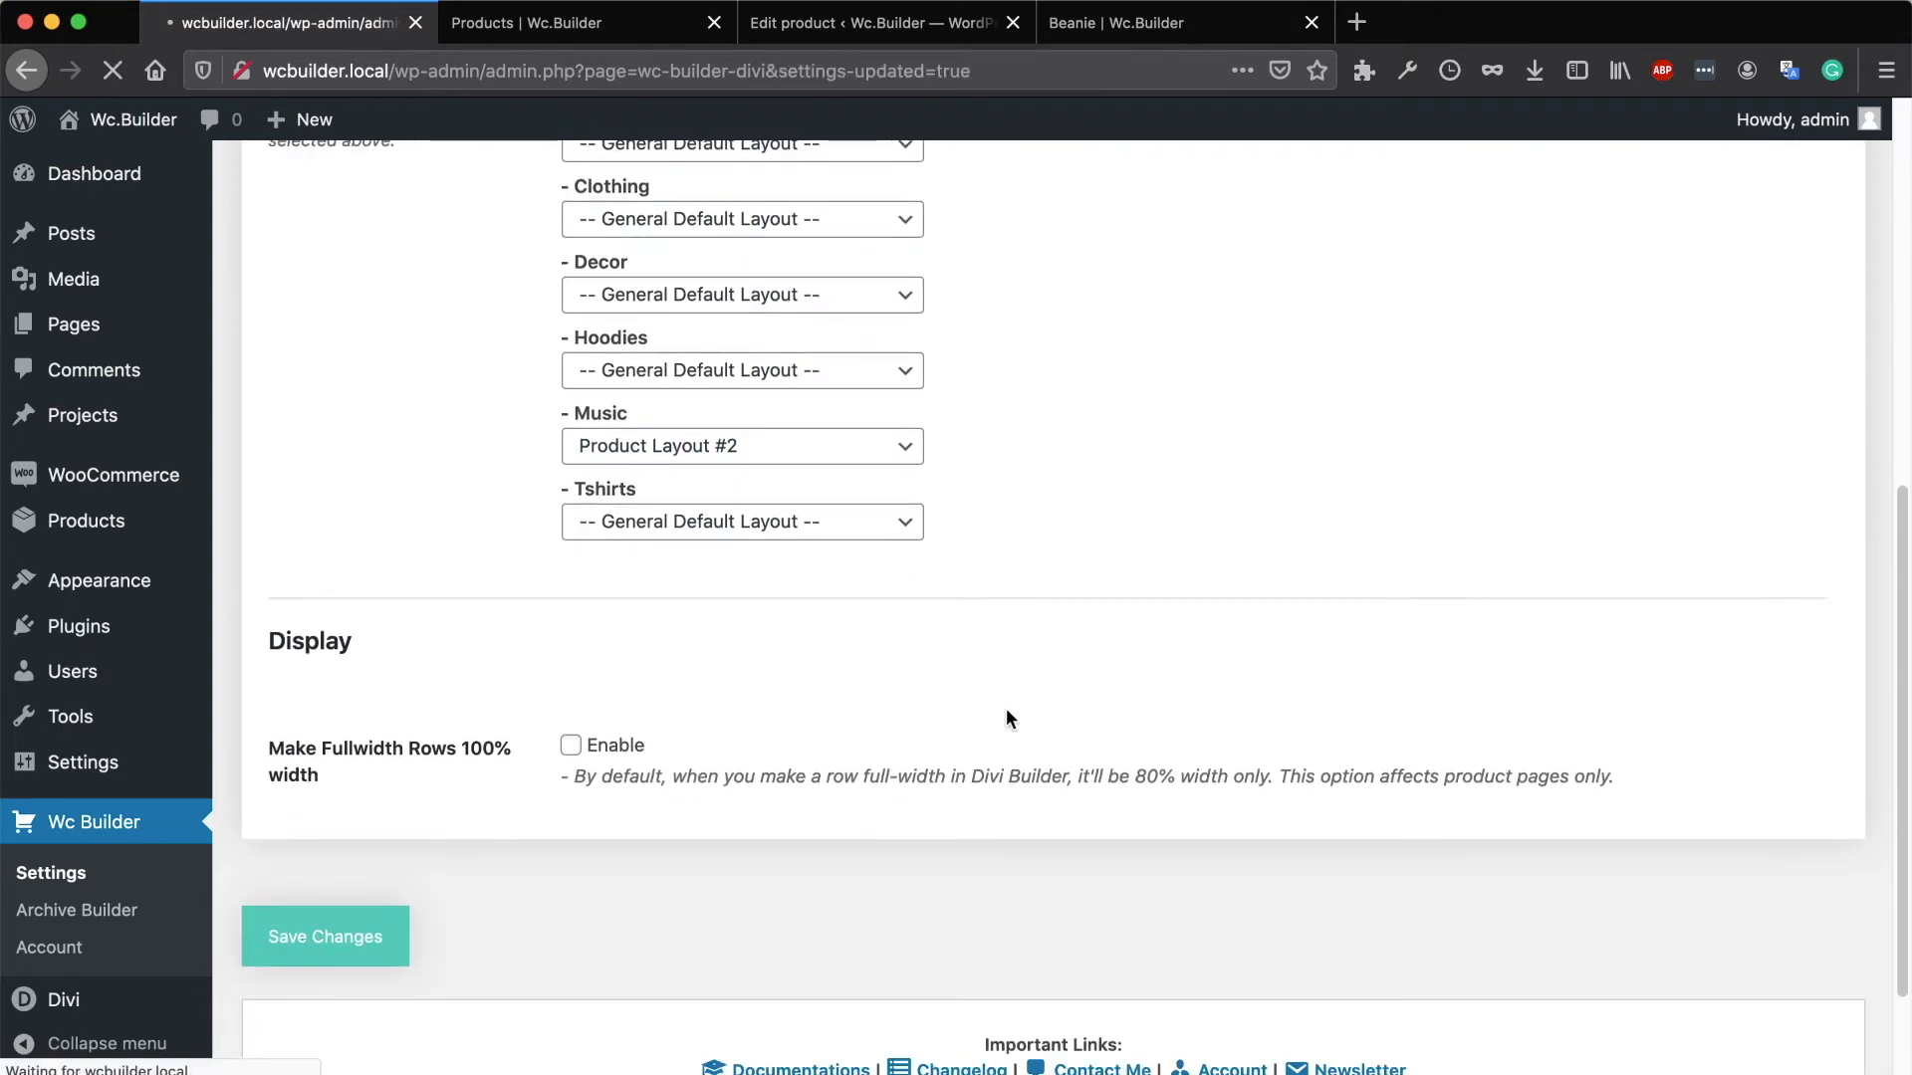
pyautogui.scroll(-2, 1002, 517)
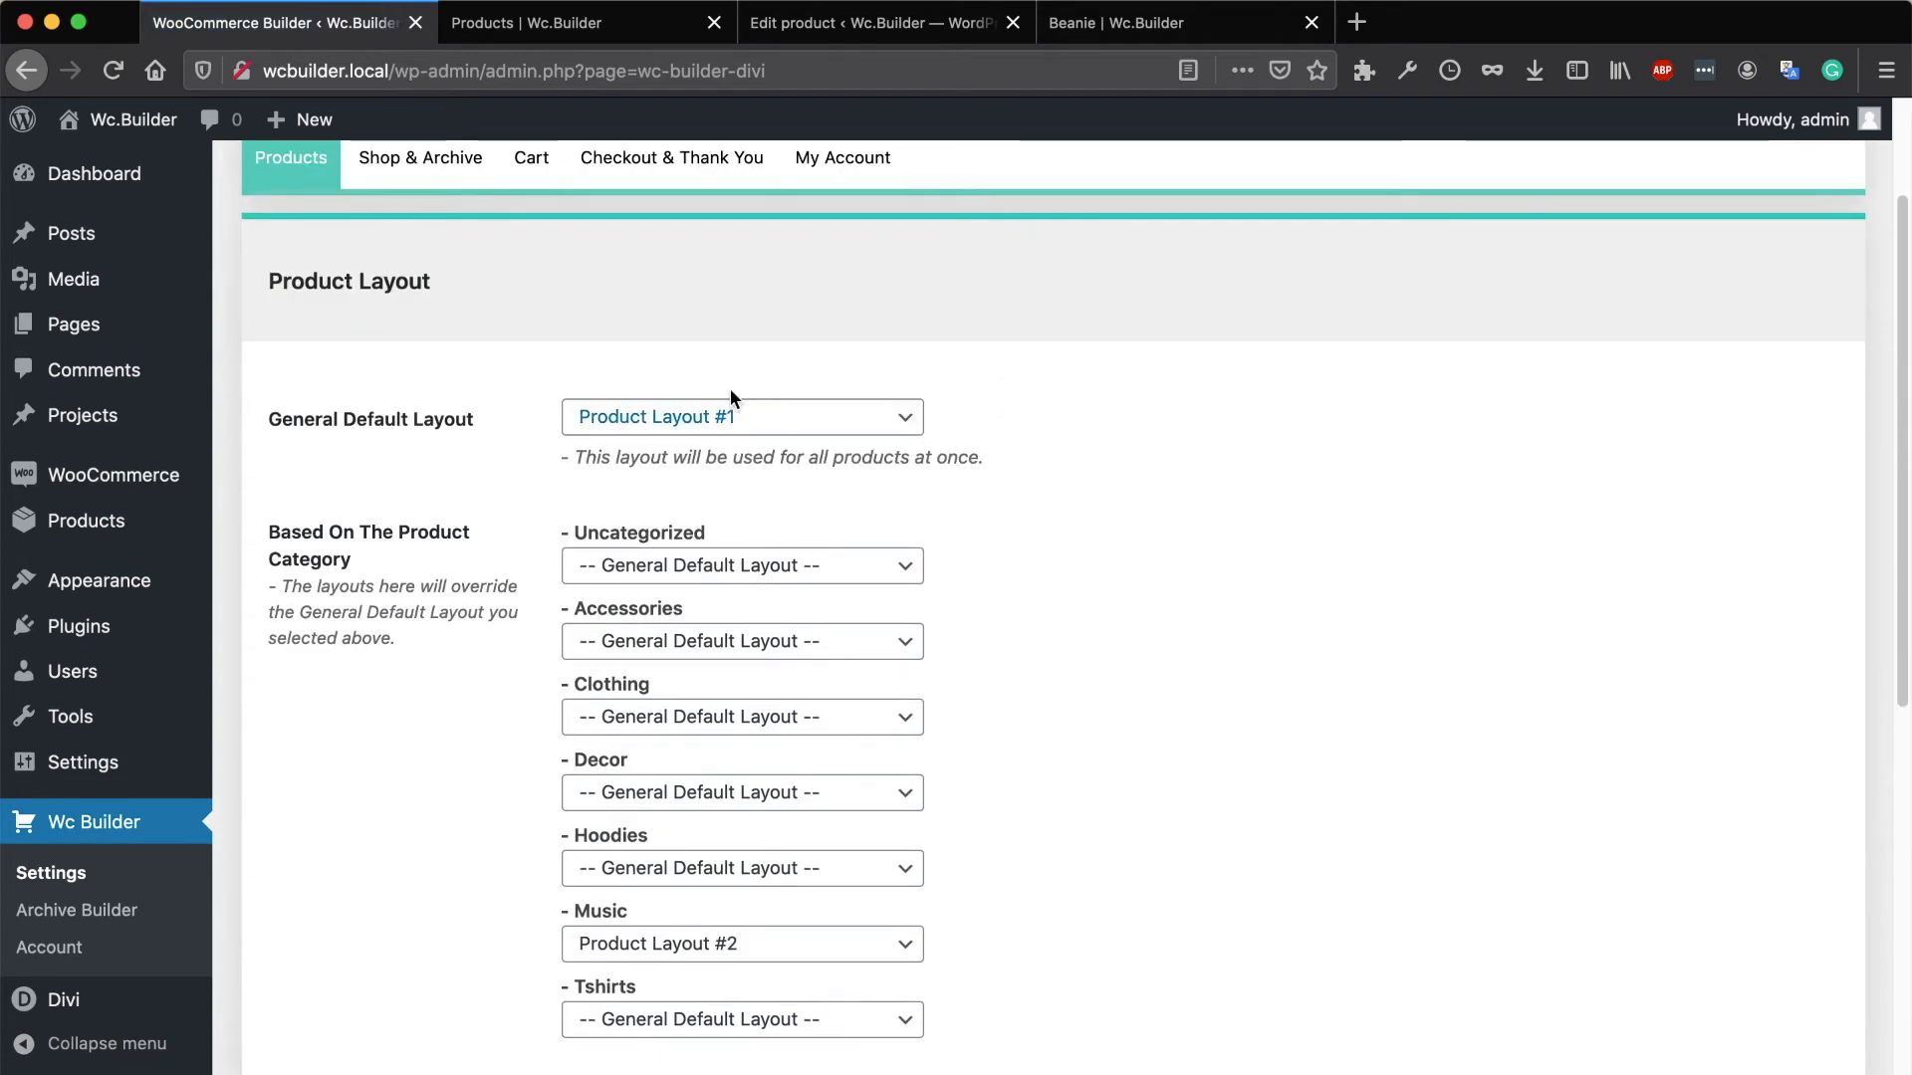
pyautogui.scroll(-3, 619, 490)
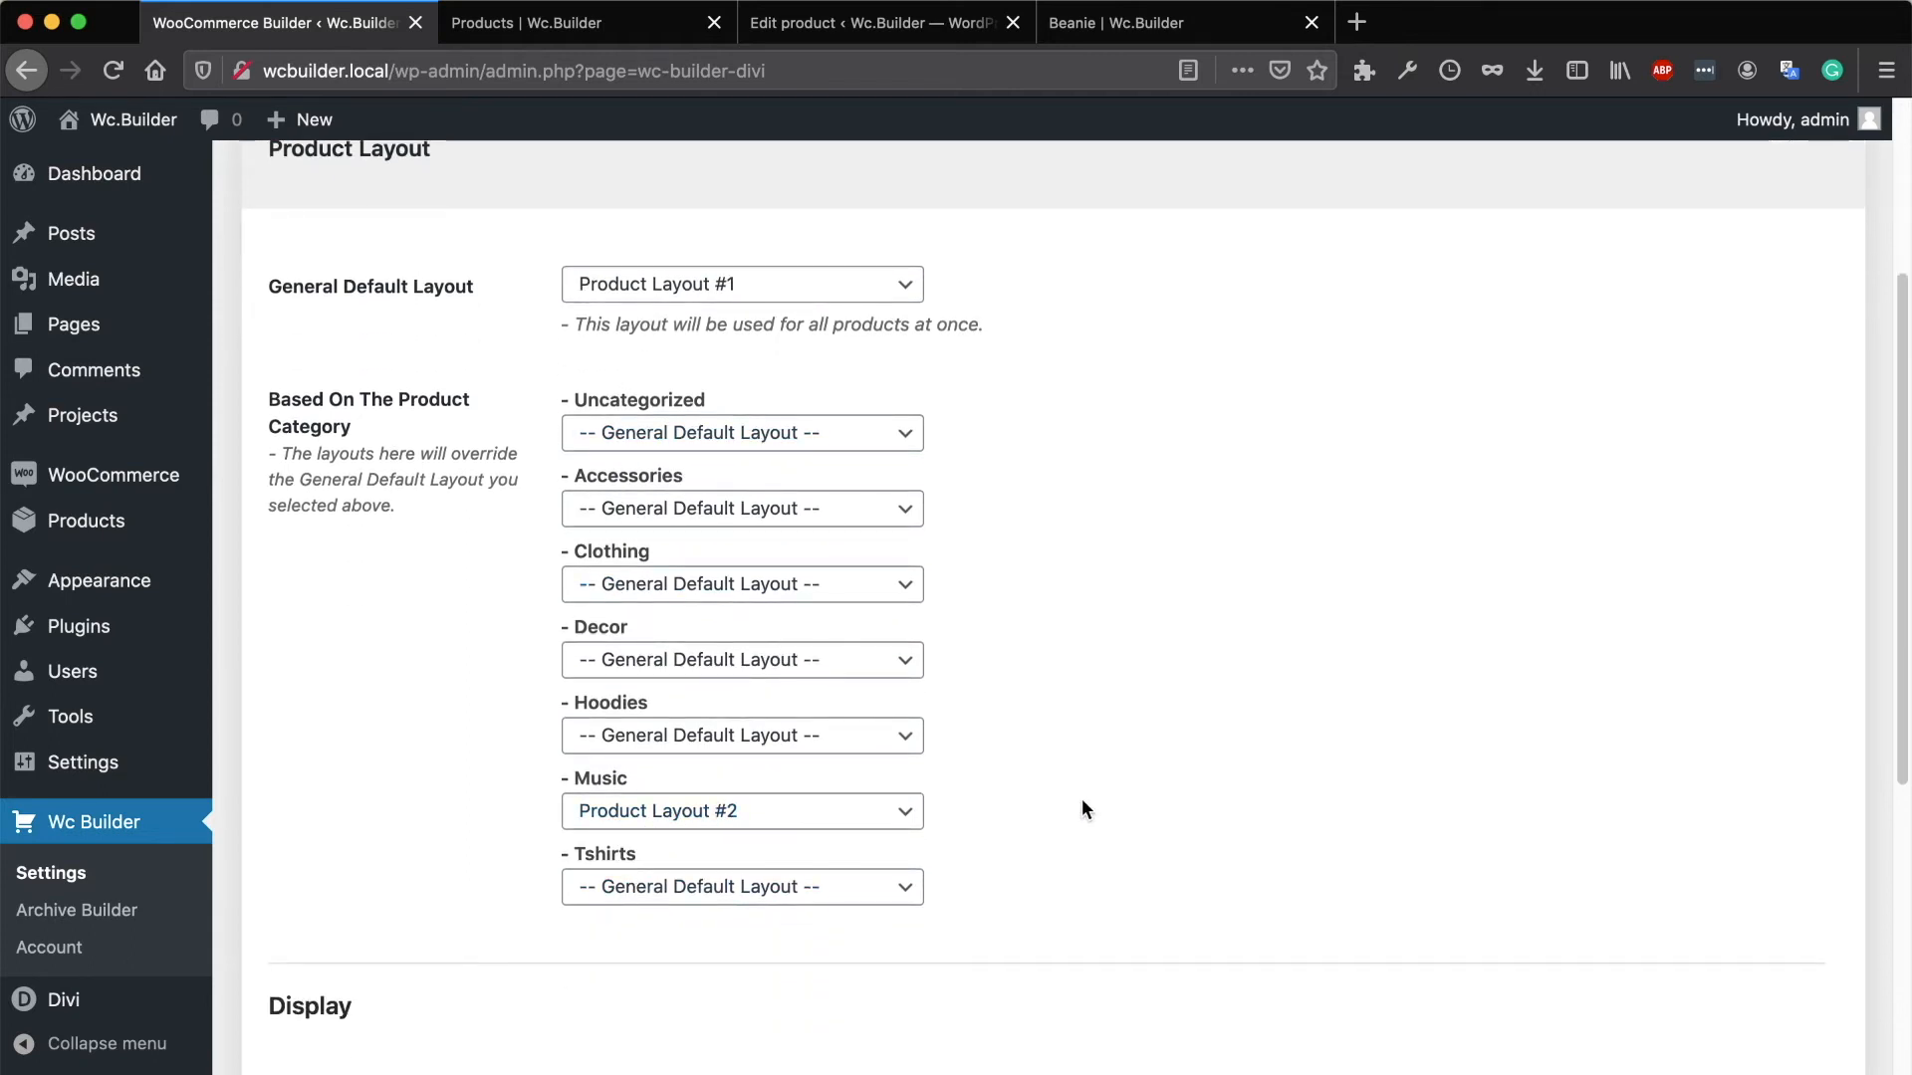
# Step: Close the Album product editor and the Beanie product page
pyautogui.click(884, 22)
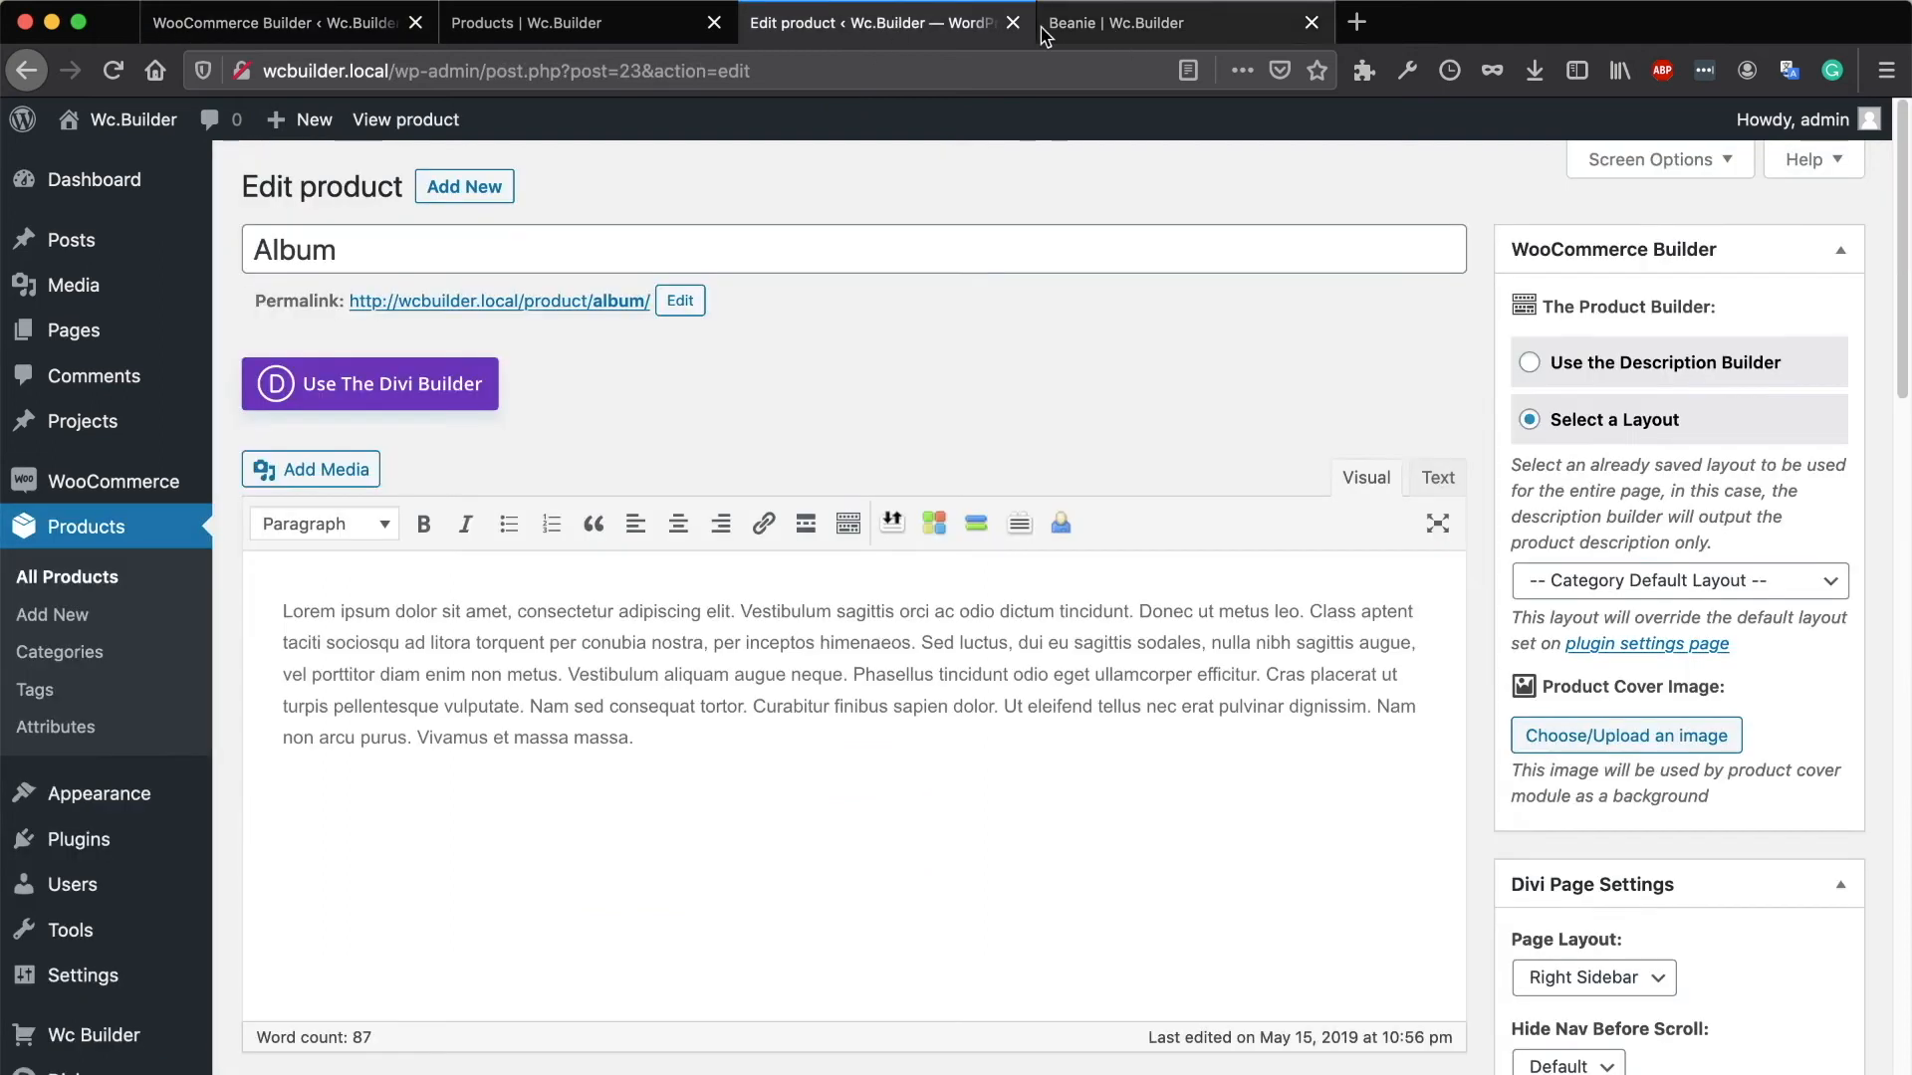
pyautogui.click(1013, 21)
pyautogui.click(1013, 22)
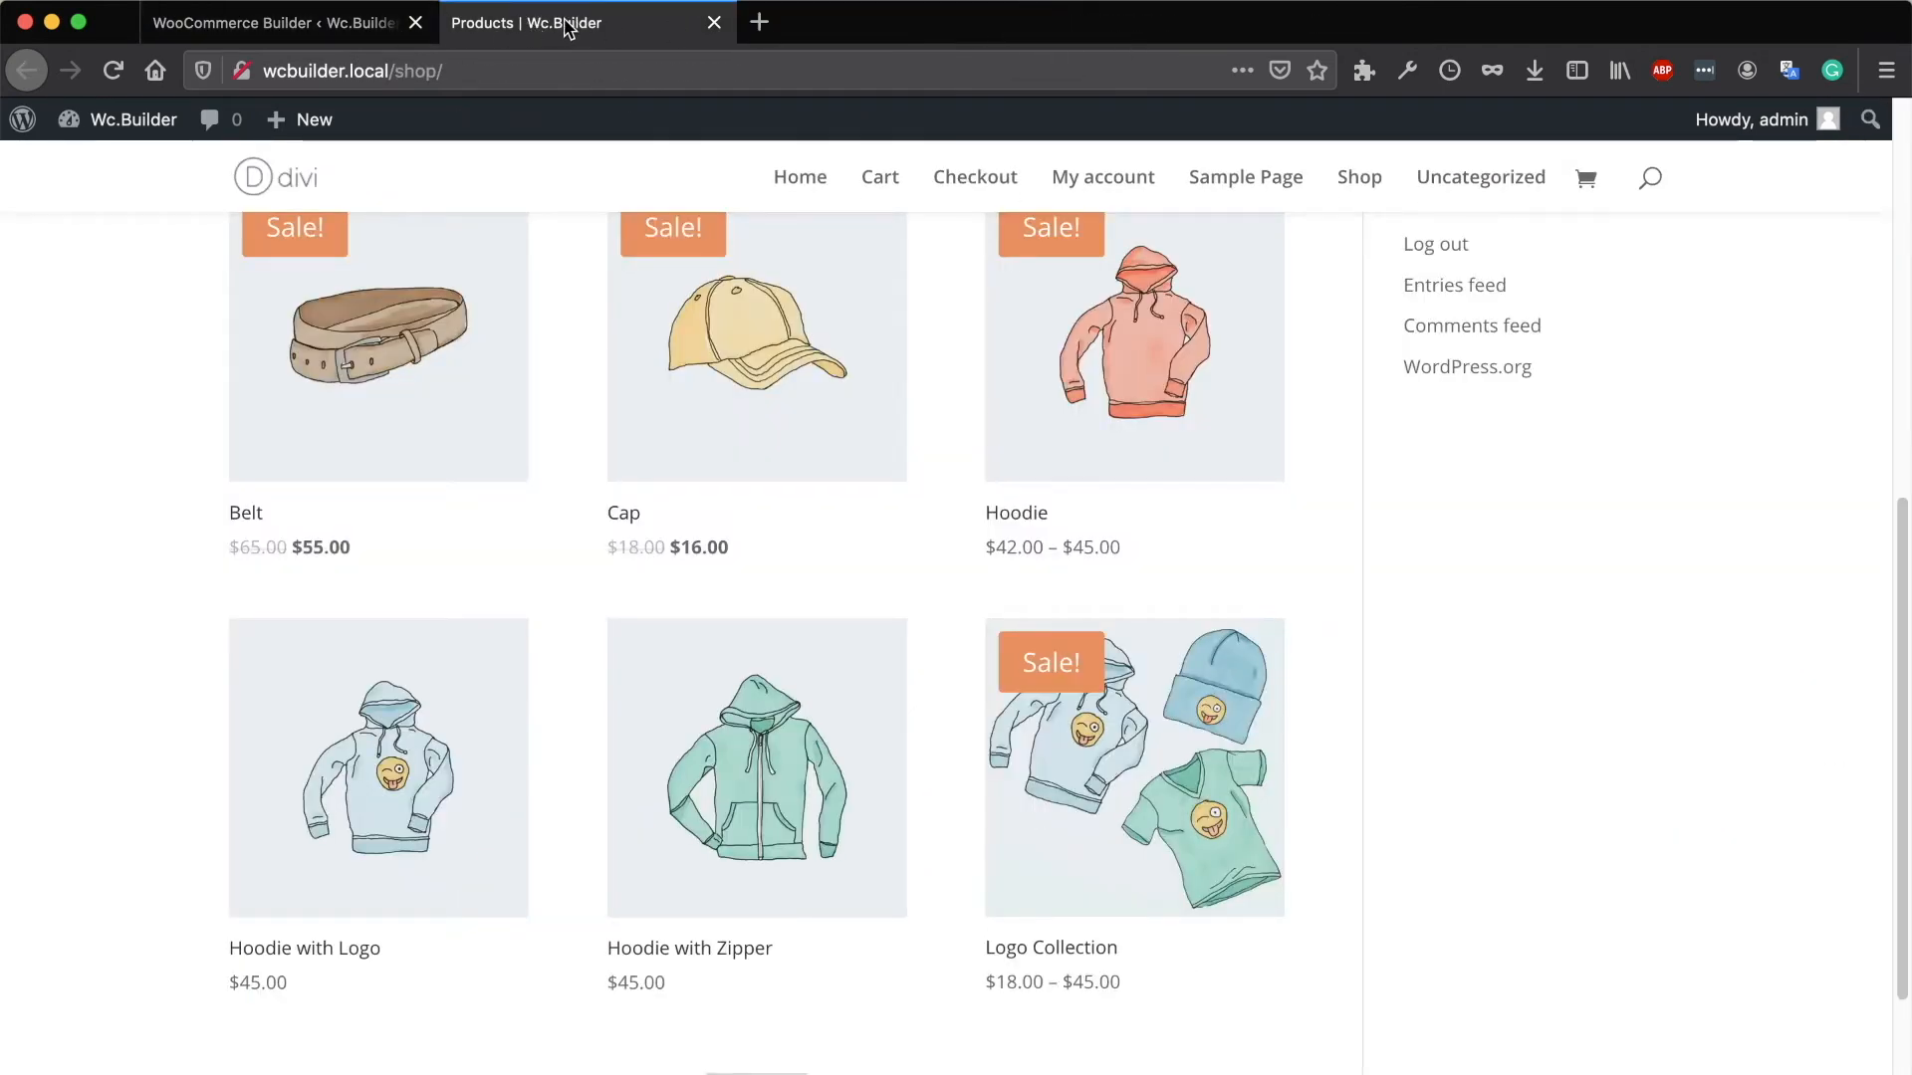
# Step: Open the admin list of all products in a new tab from the WooCommerce Builder settings page
pyautogui.click(288, 22)
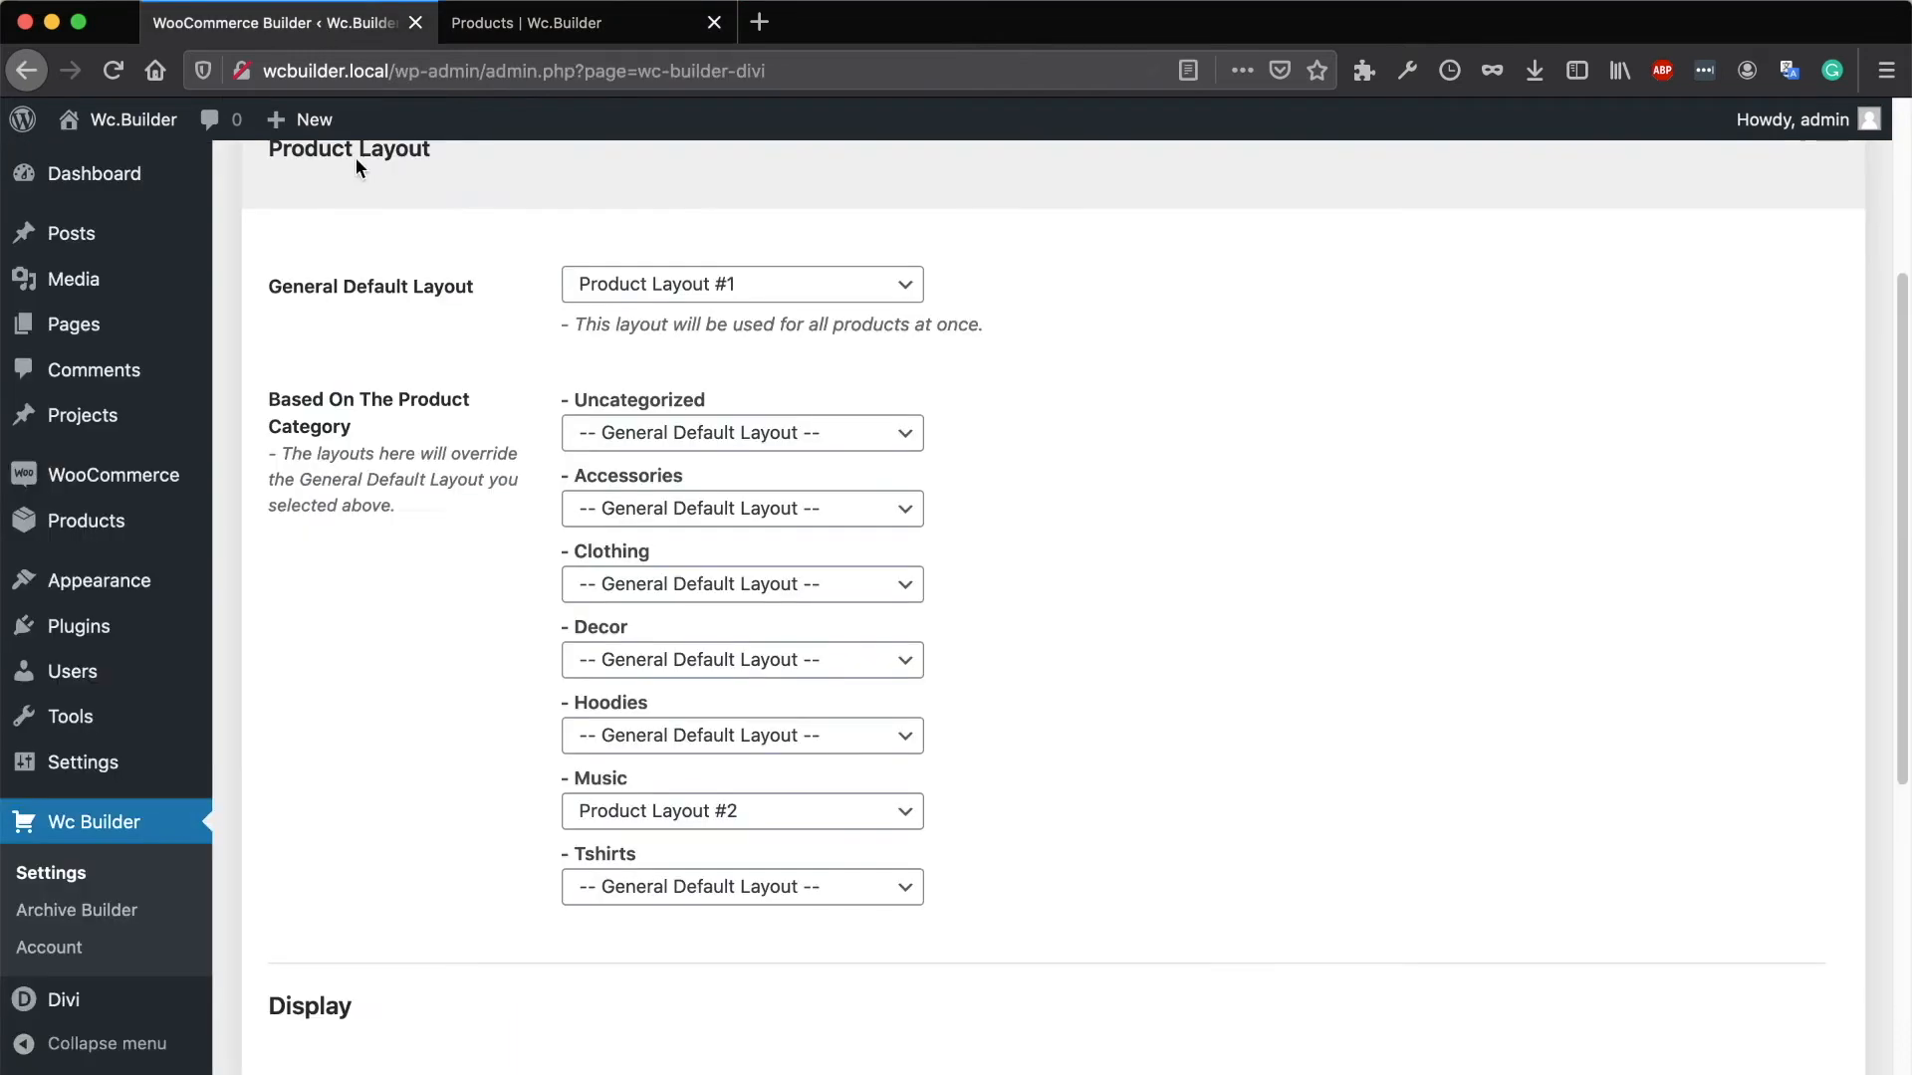
pyautogui.rightClick(65, 513)
pyautogui.click(139, 511)
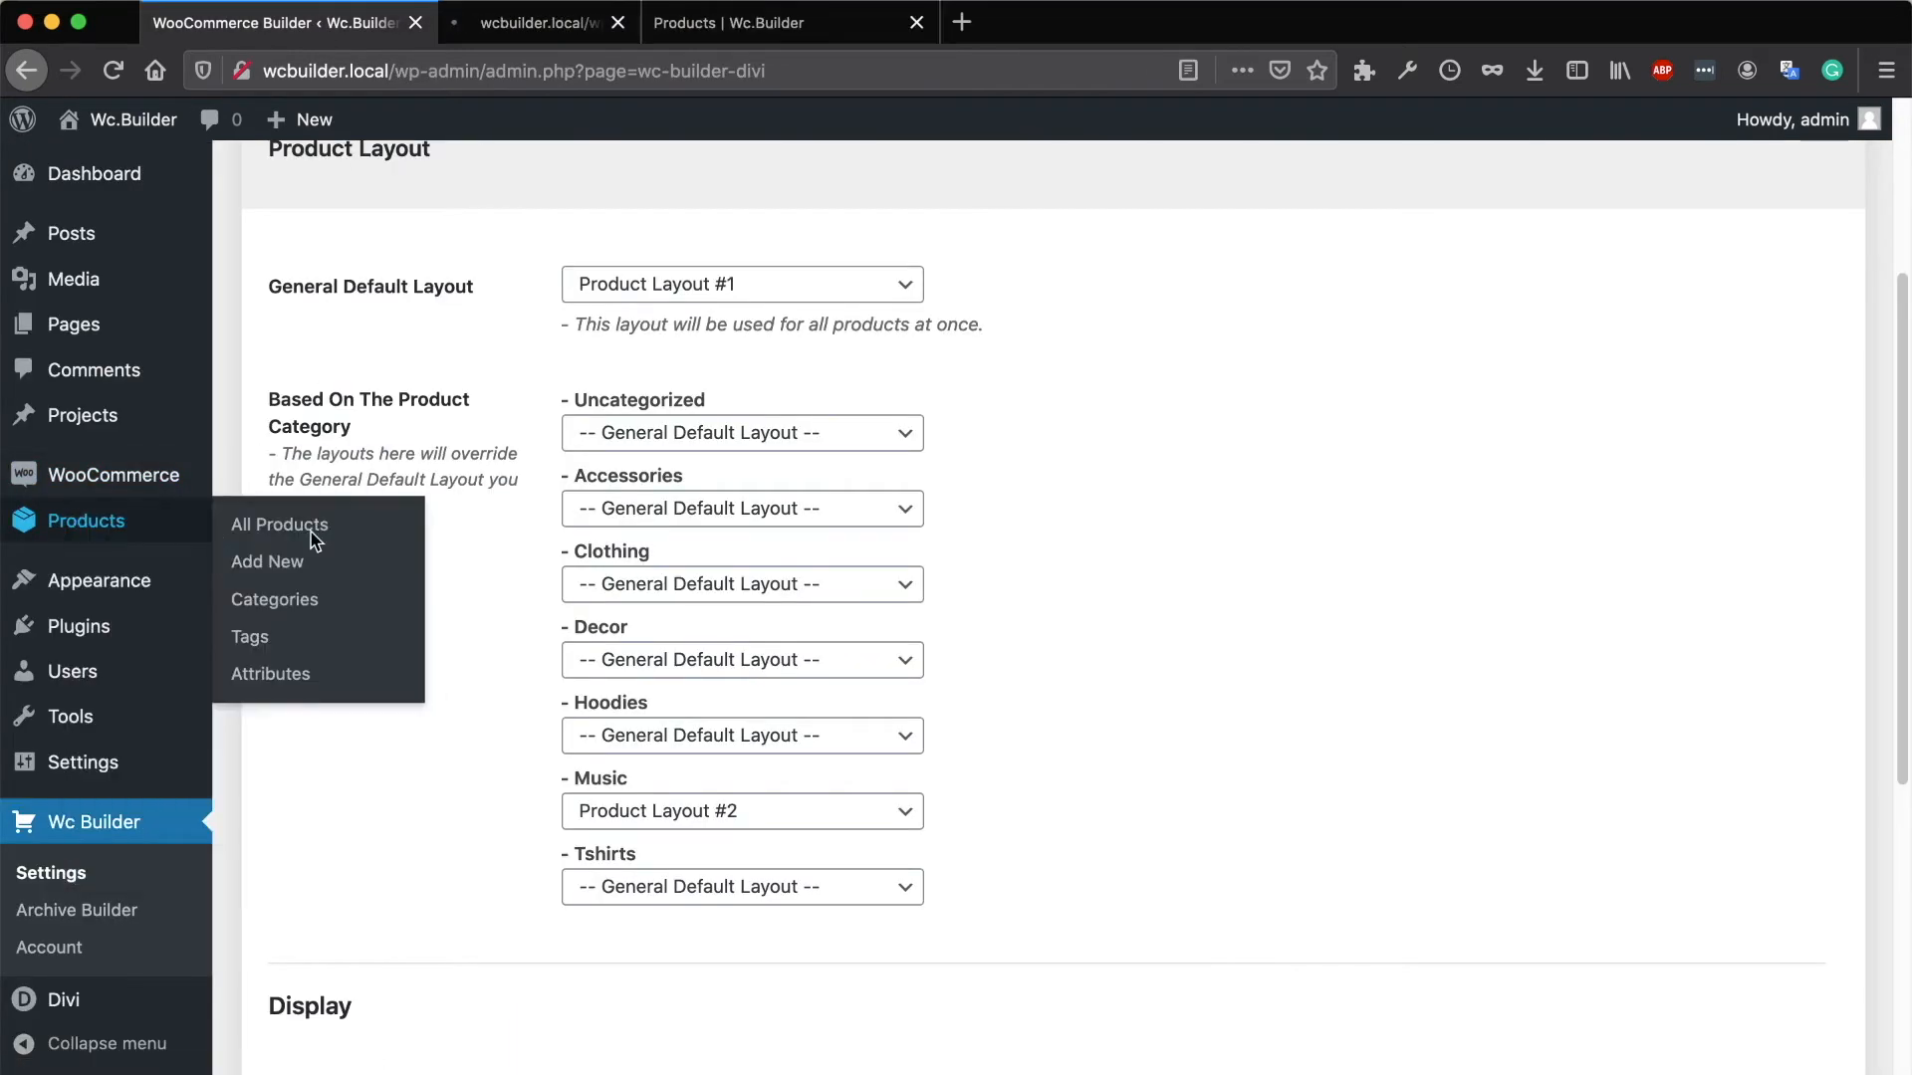
pyautogui.click(657, 22)
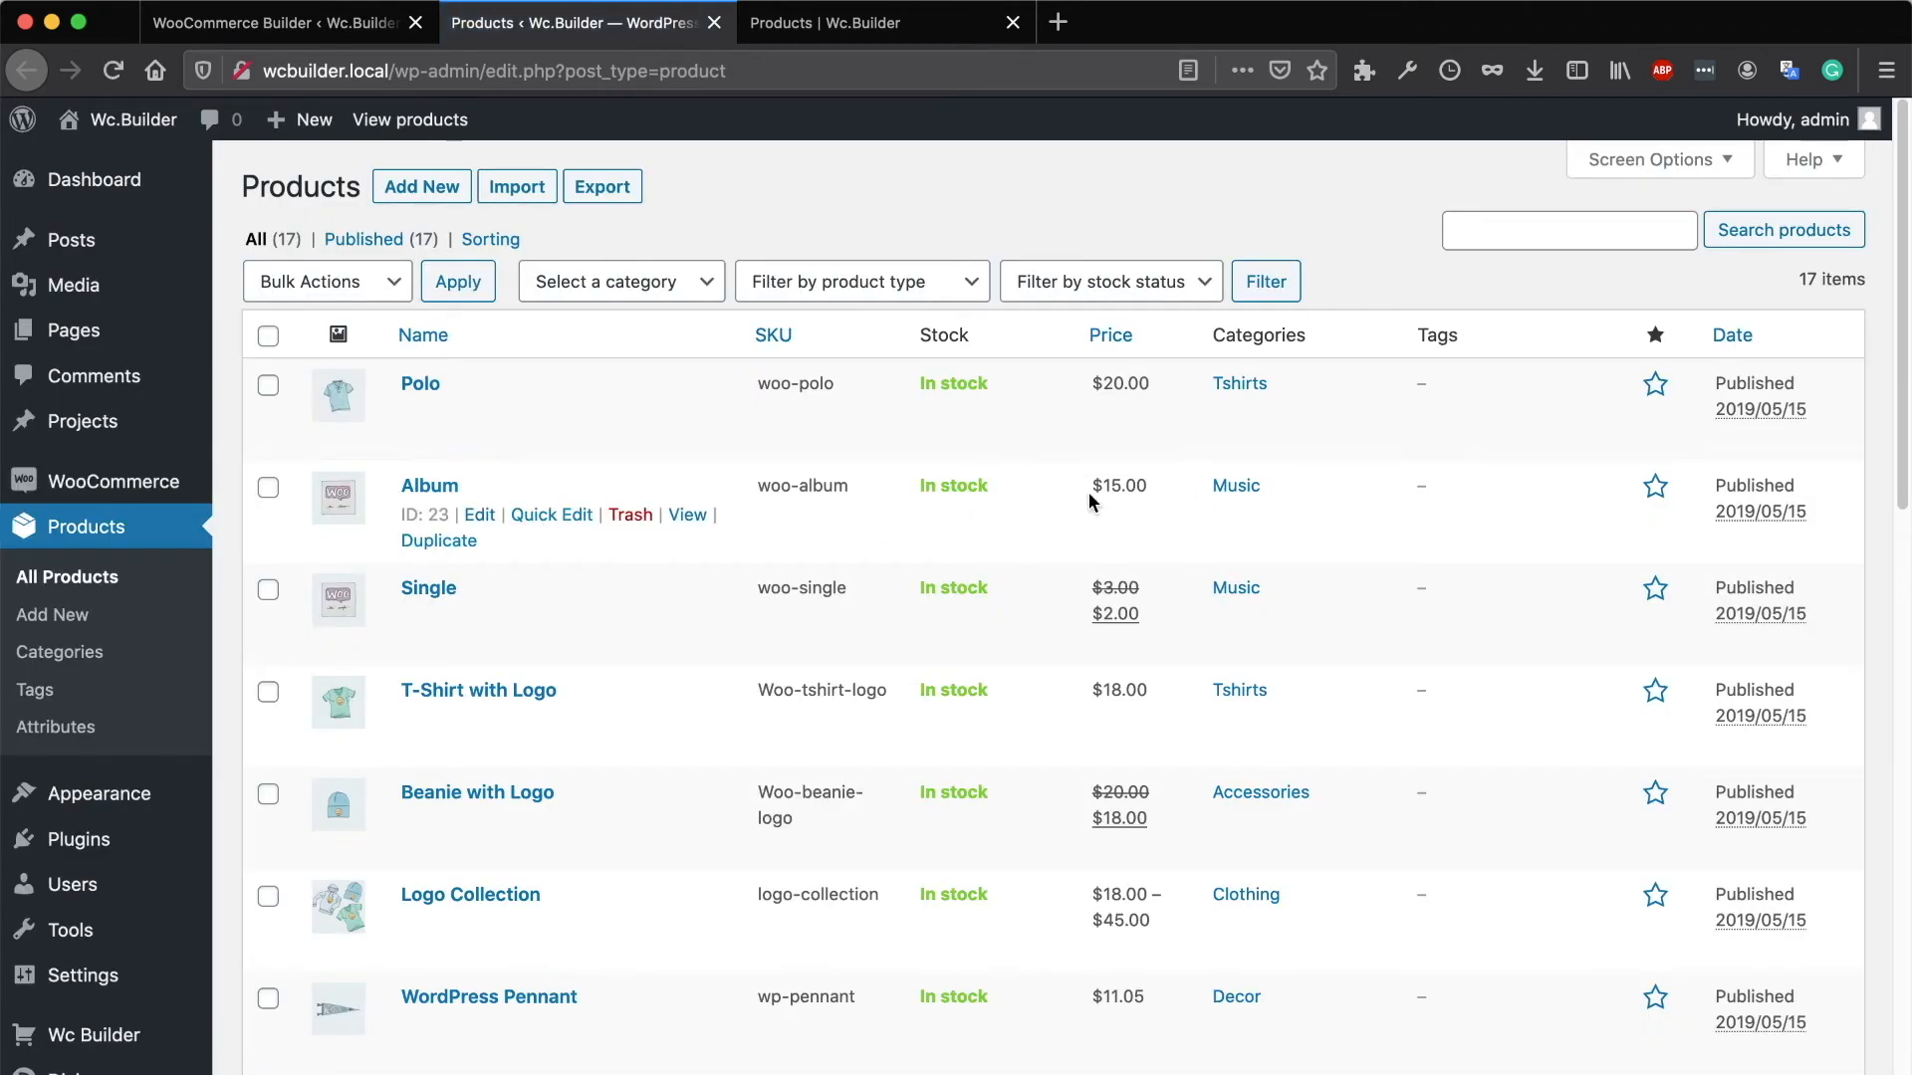
# Step: Open the live pages of the Album and Polo products in new tabs from the product list
pyautogui.rightClick(687, 514)
pyautogui.click(803, 524)
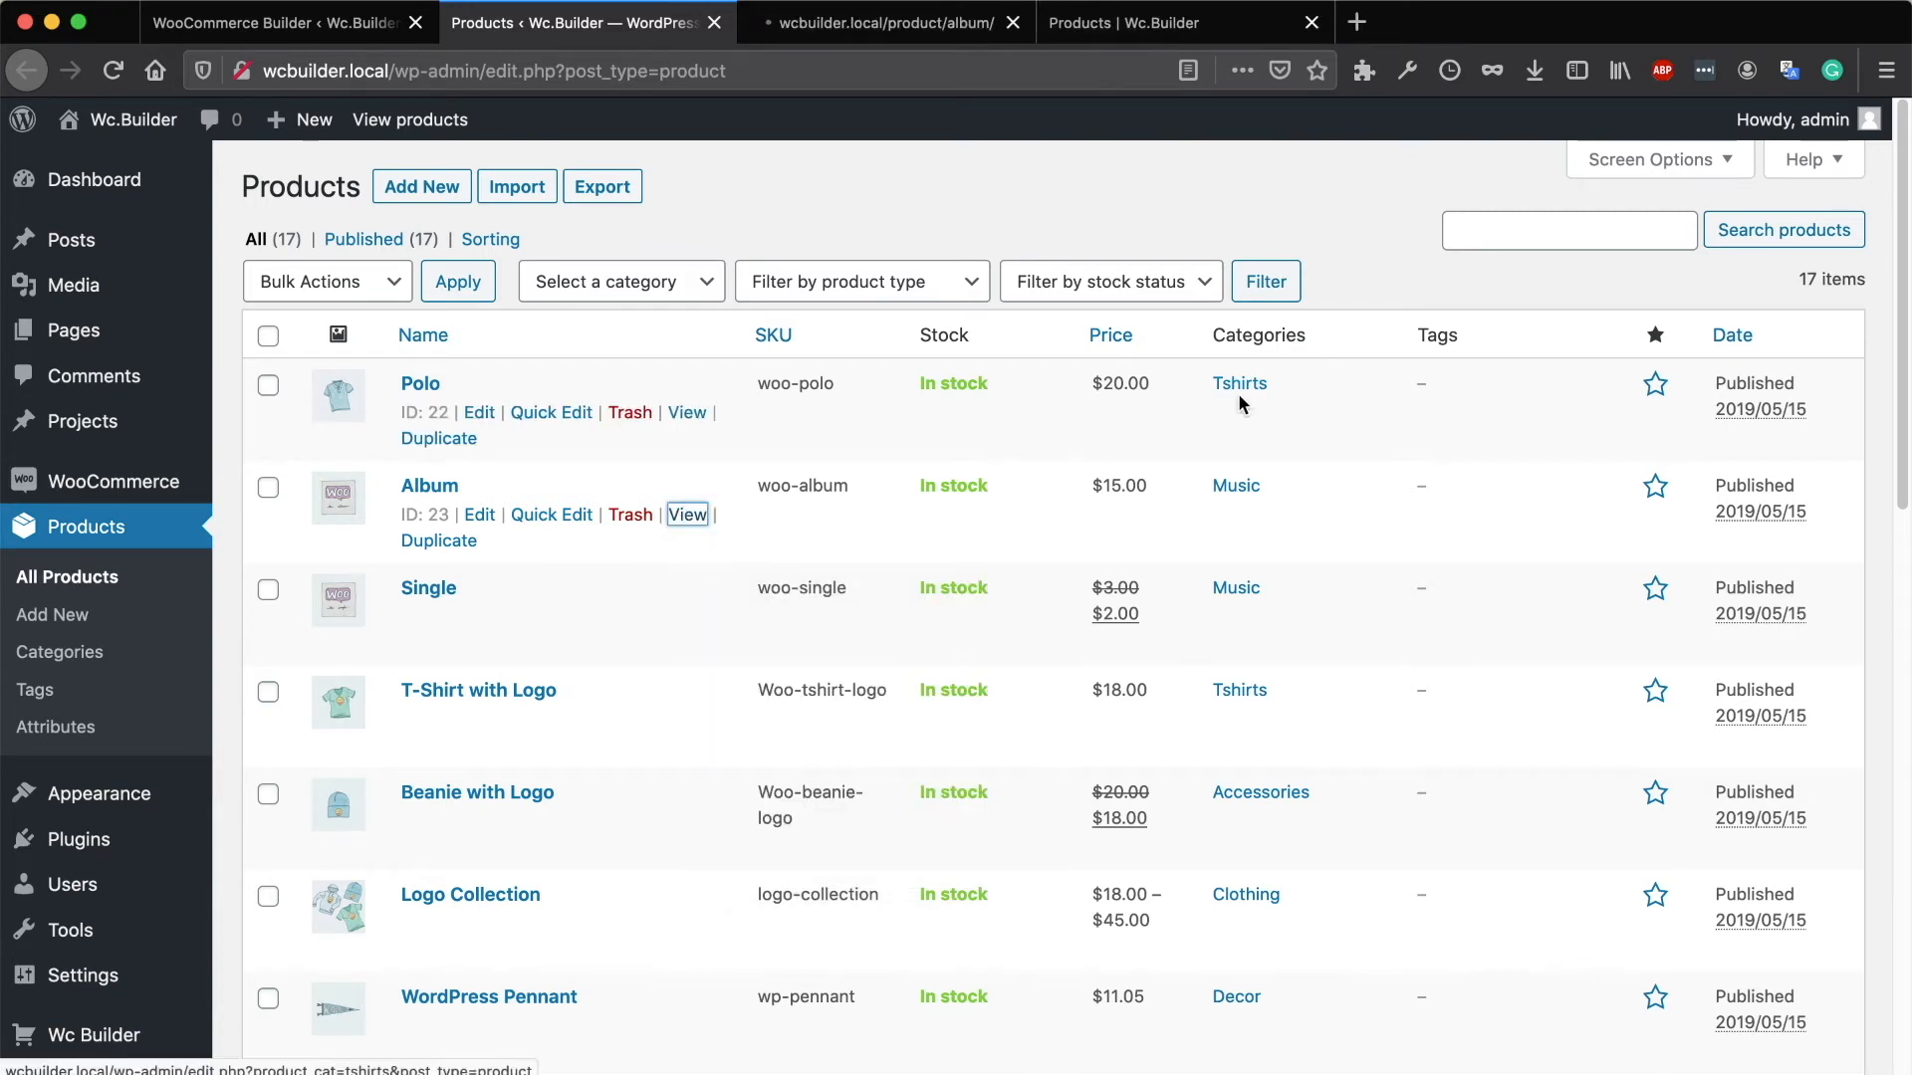
pyautogui.rightClick(687, 412)
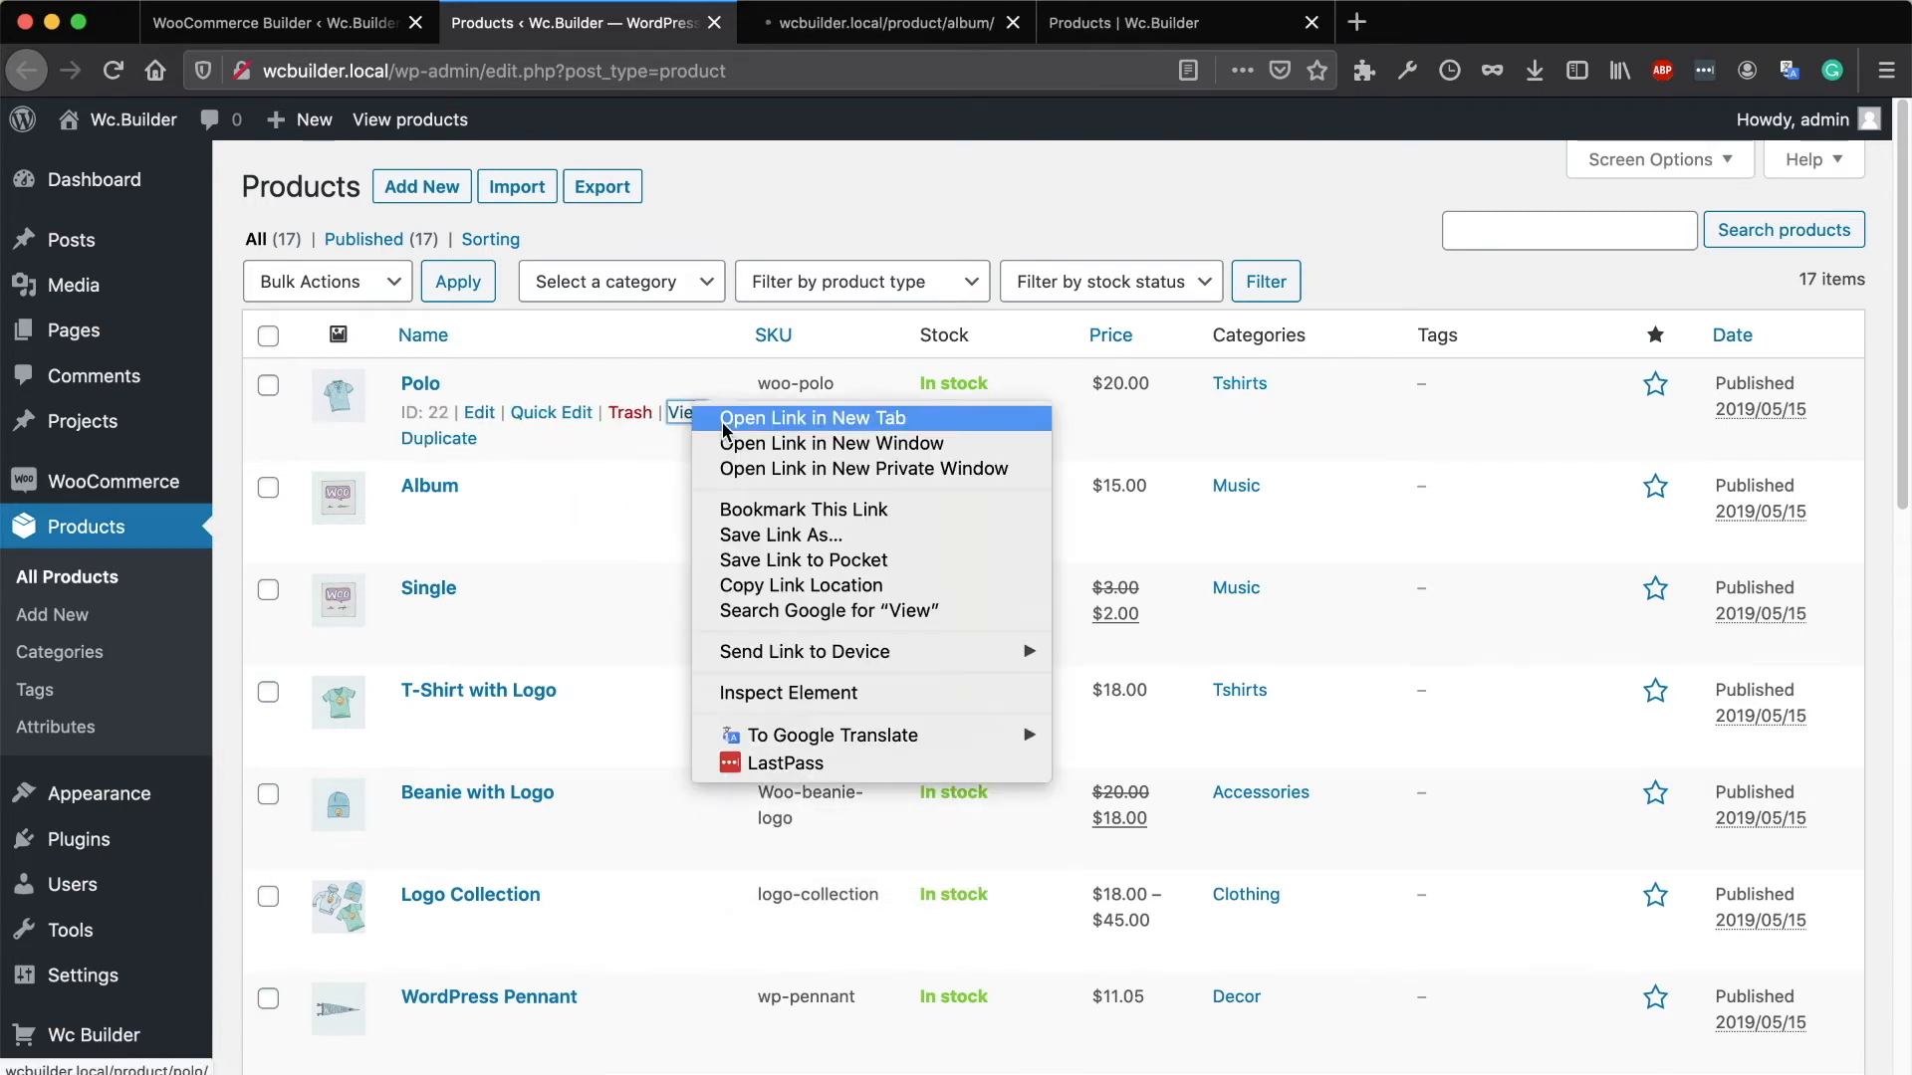
pyautogui.click(727, 422)
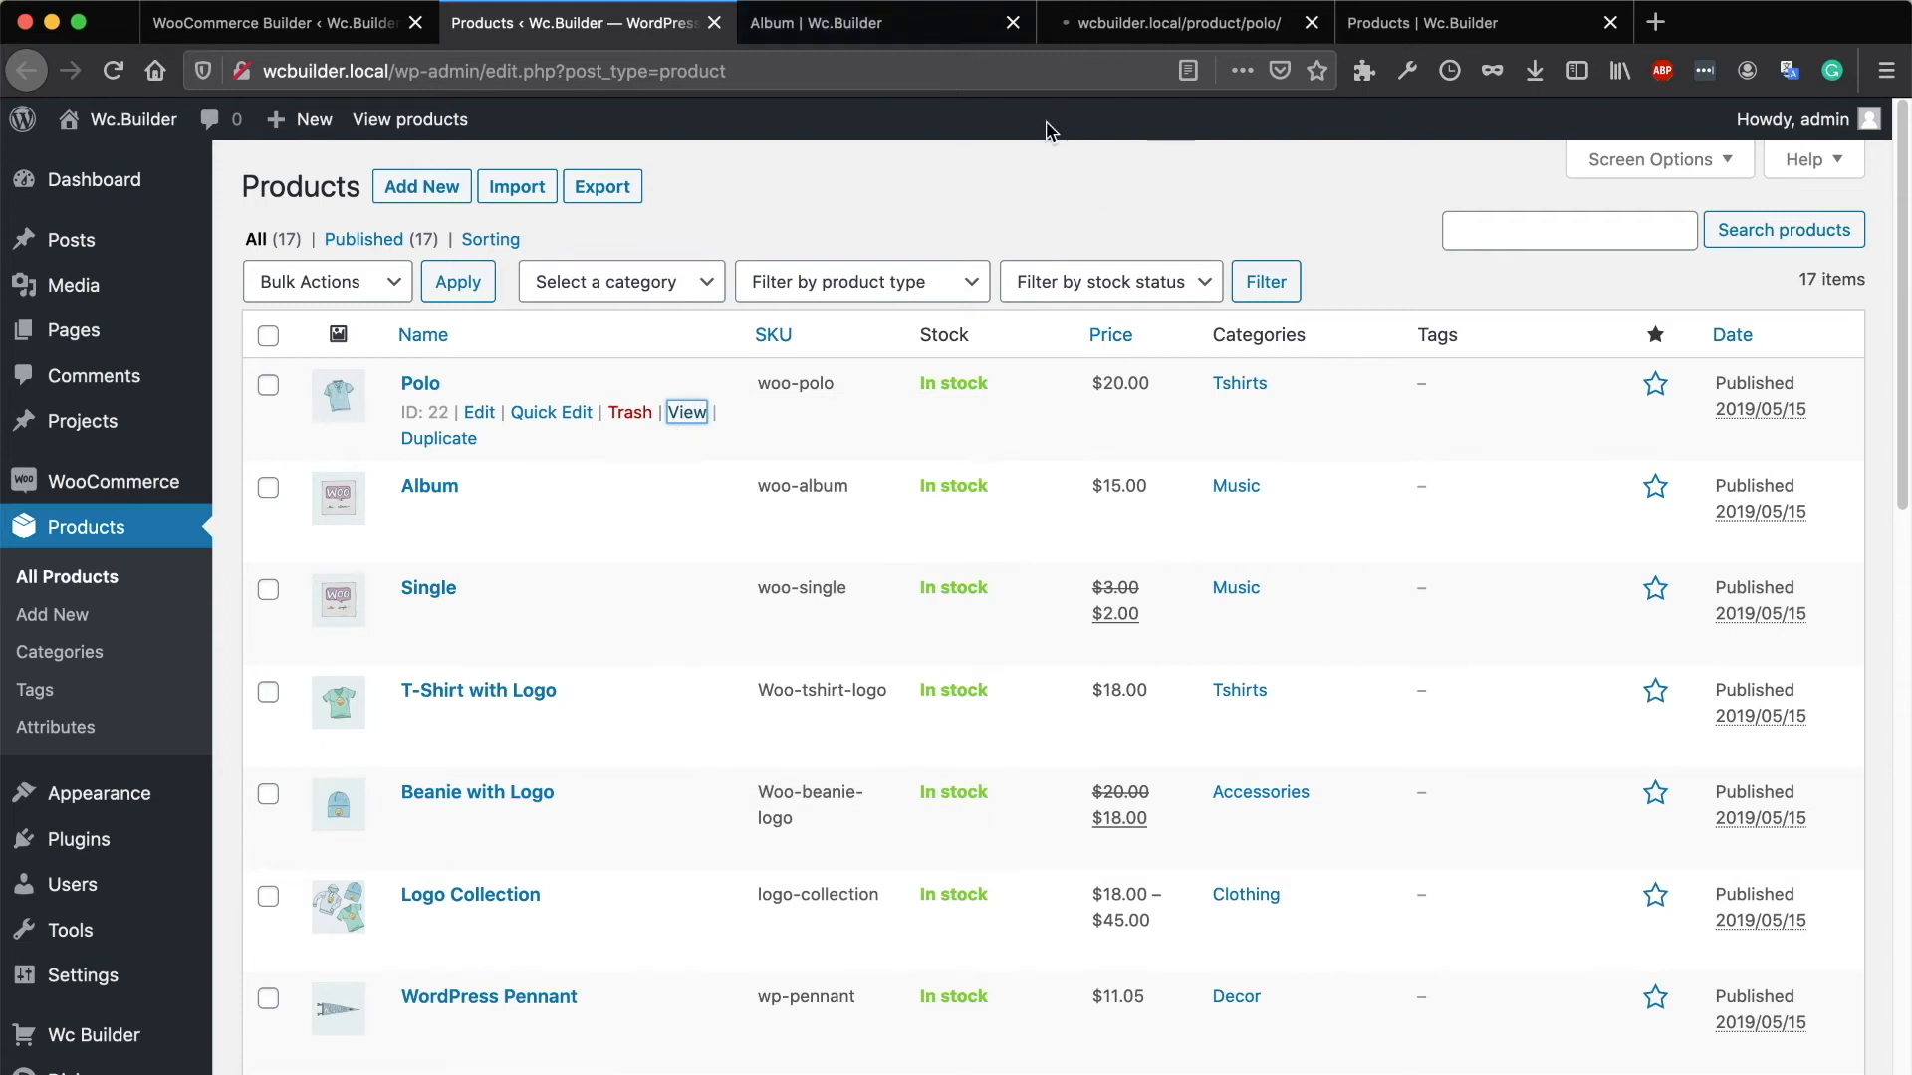
# Step: Review the layout of the Album product page and compare it with the Polo product page
pyautogui.click(862, 29)
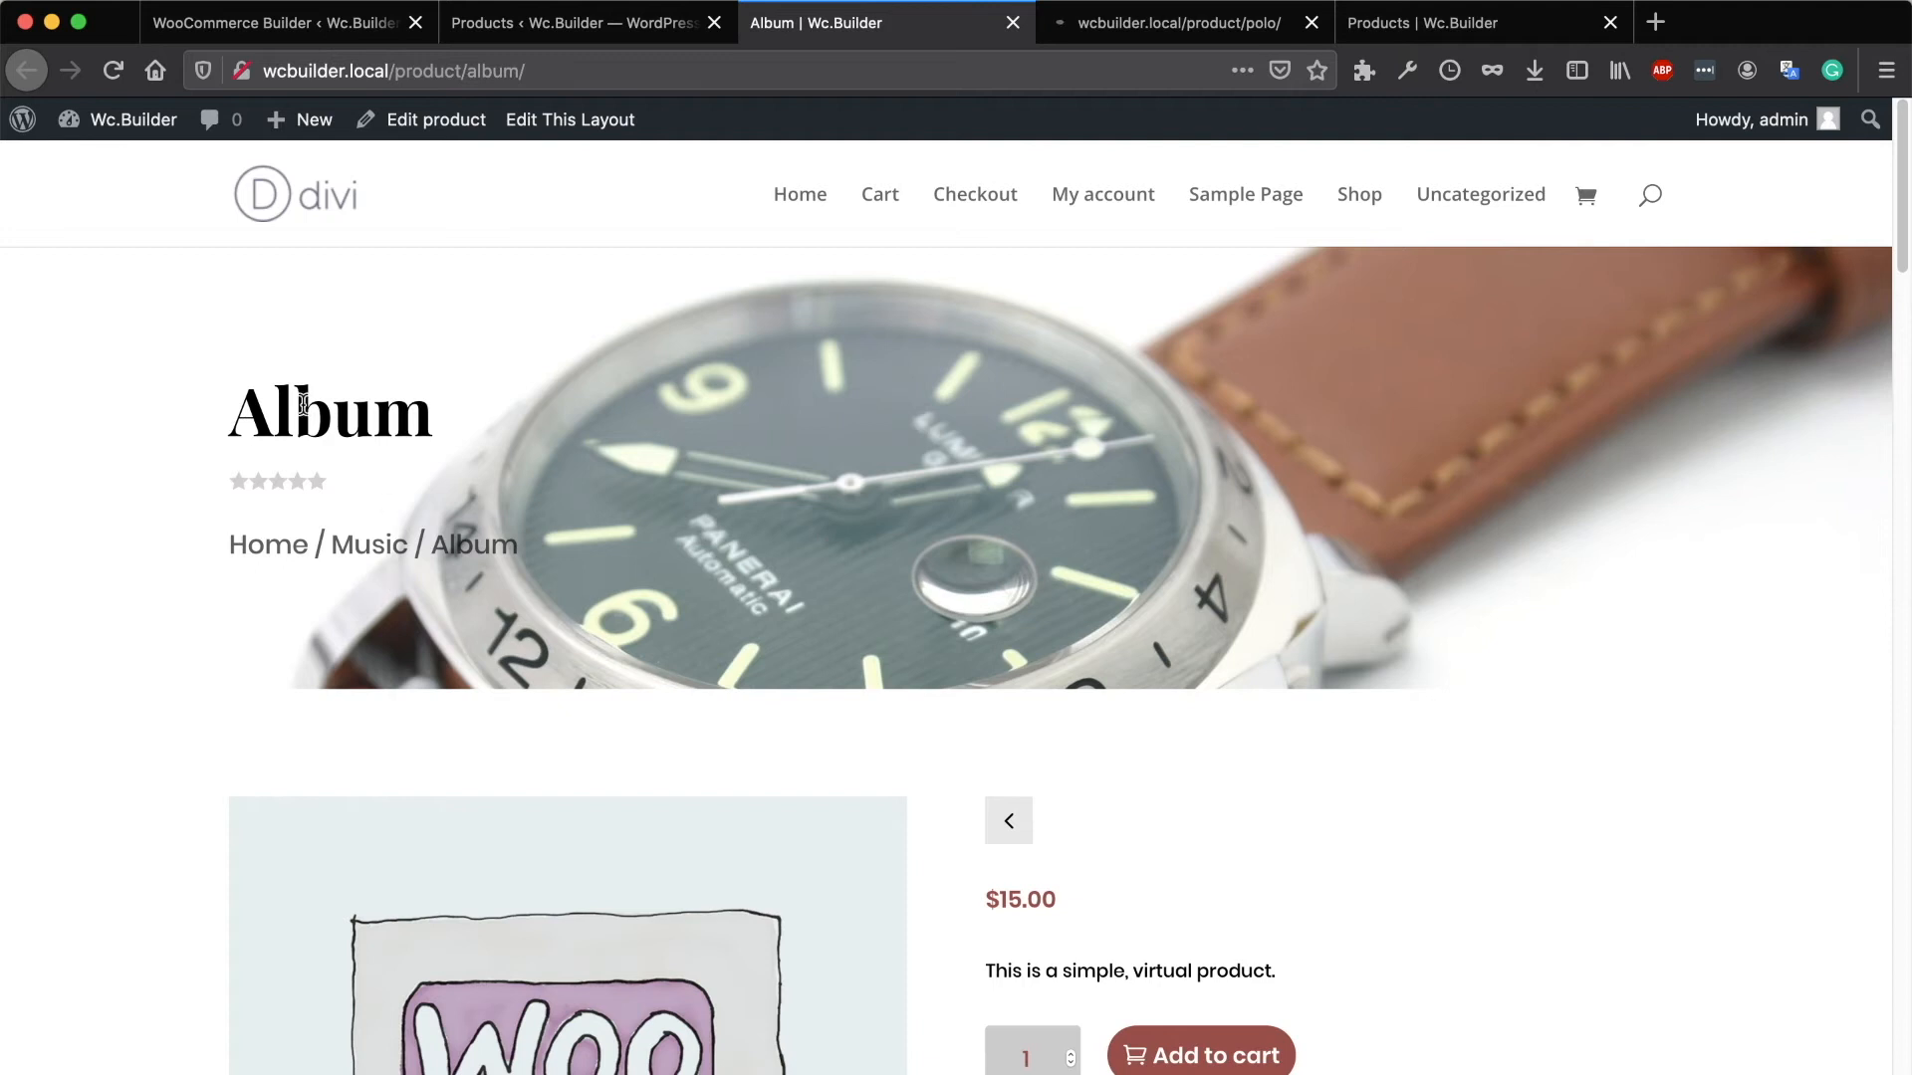
pyautogui.scroll(-5, 1181, 524)
pyautogui.scroll(-2, 1446, 647)
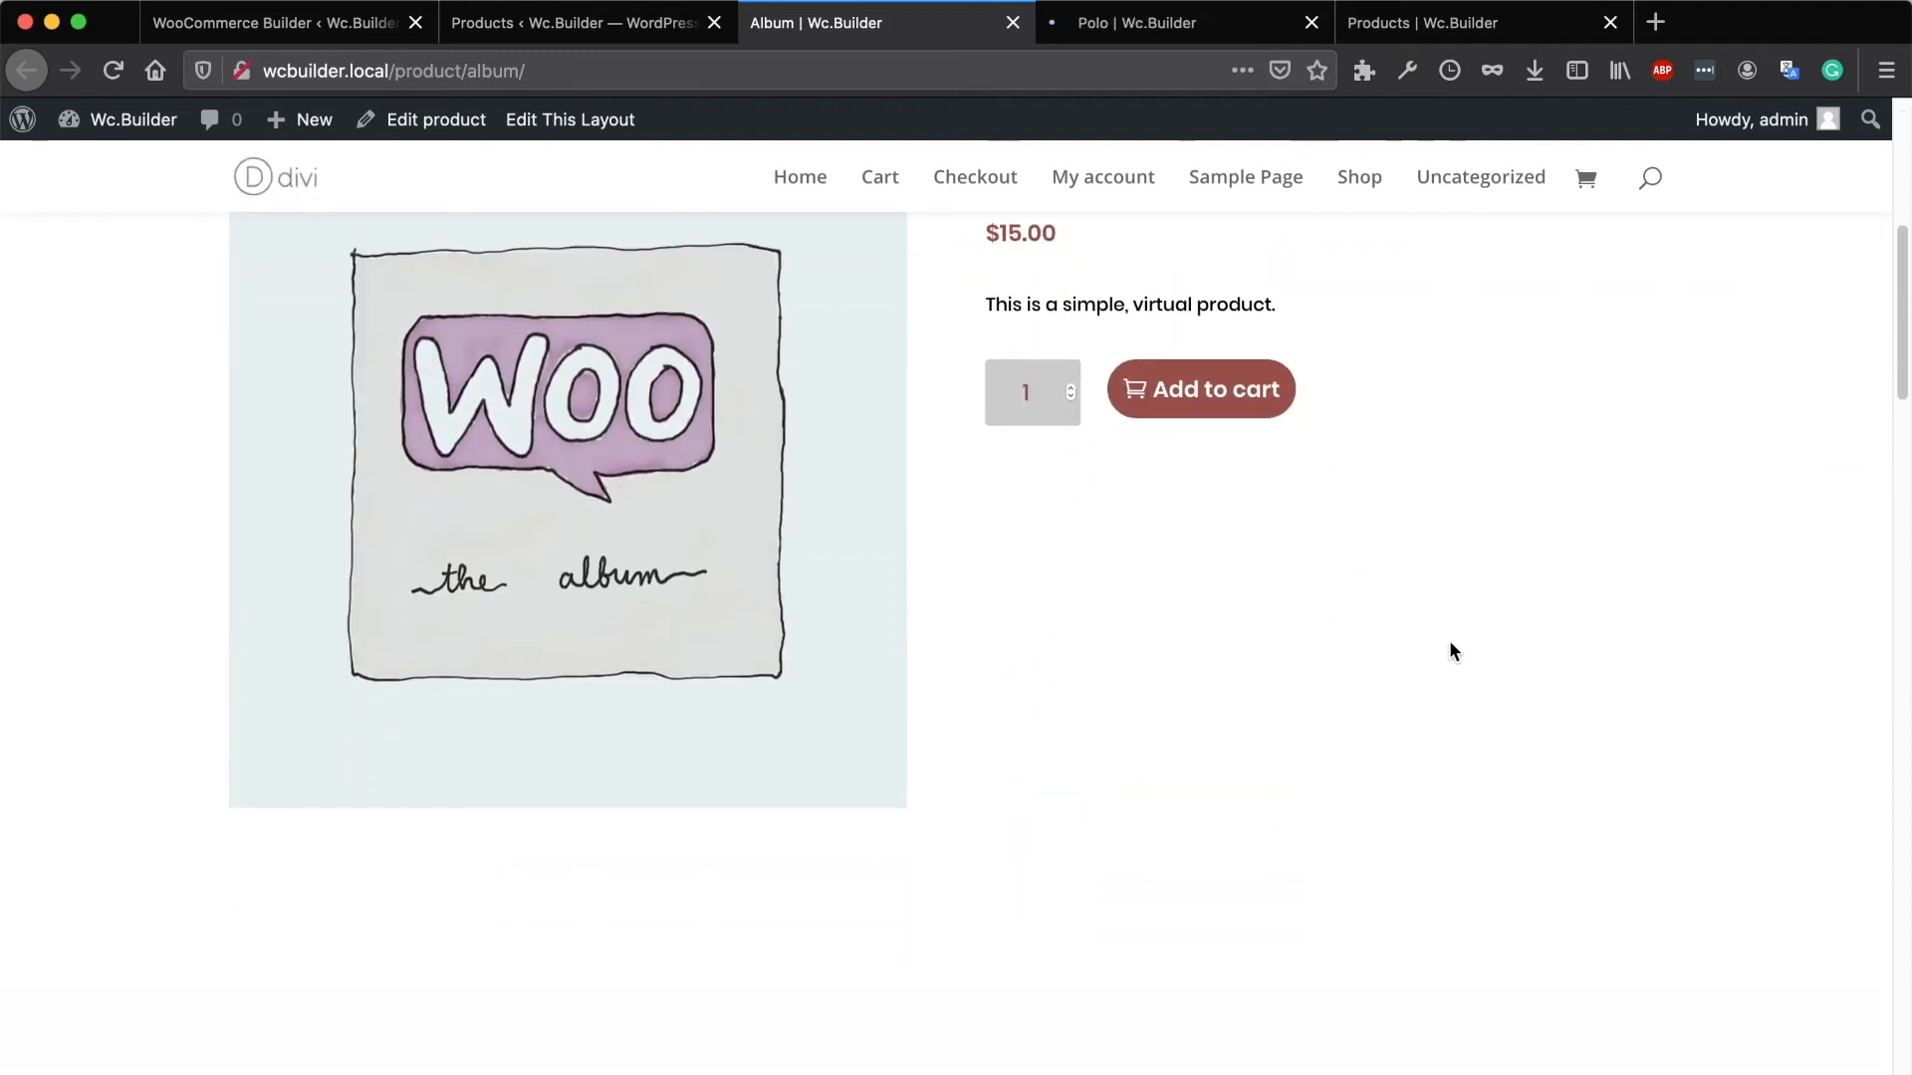
pyautogui.scroll(-8, 1451, 647)
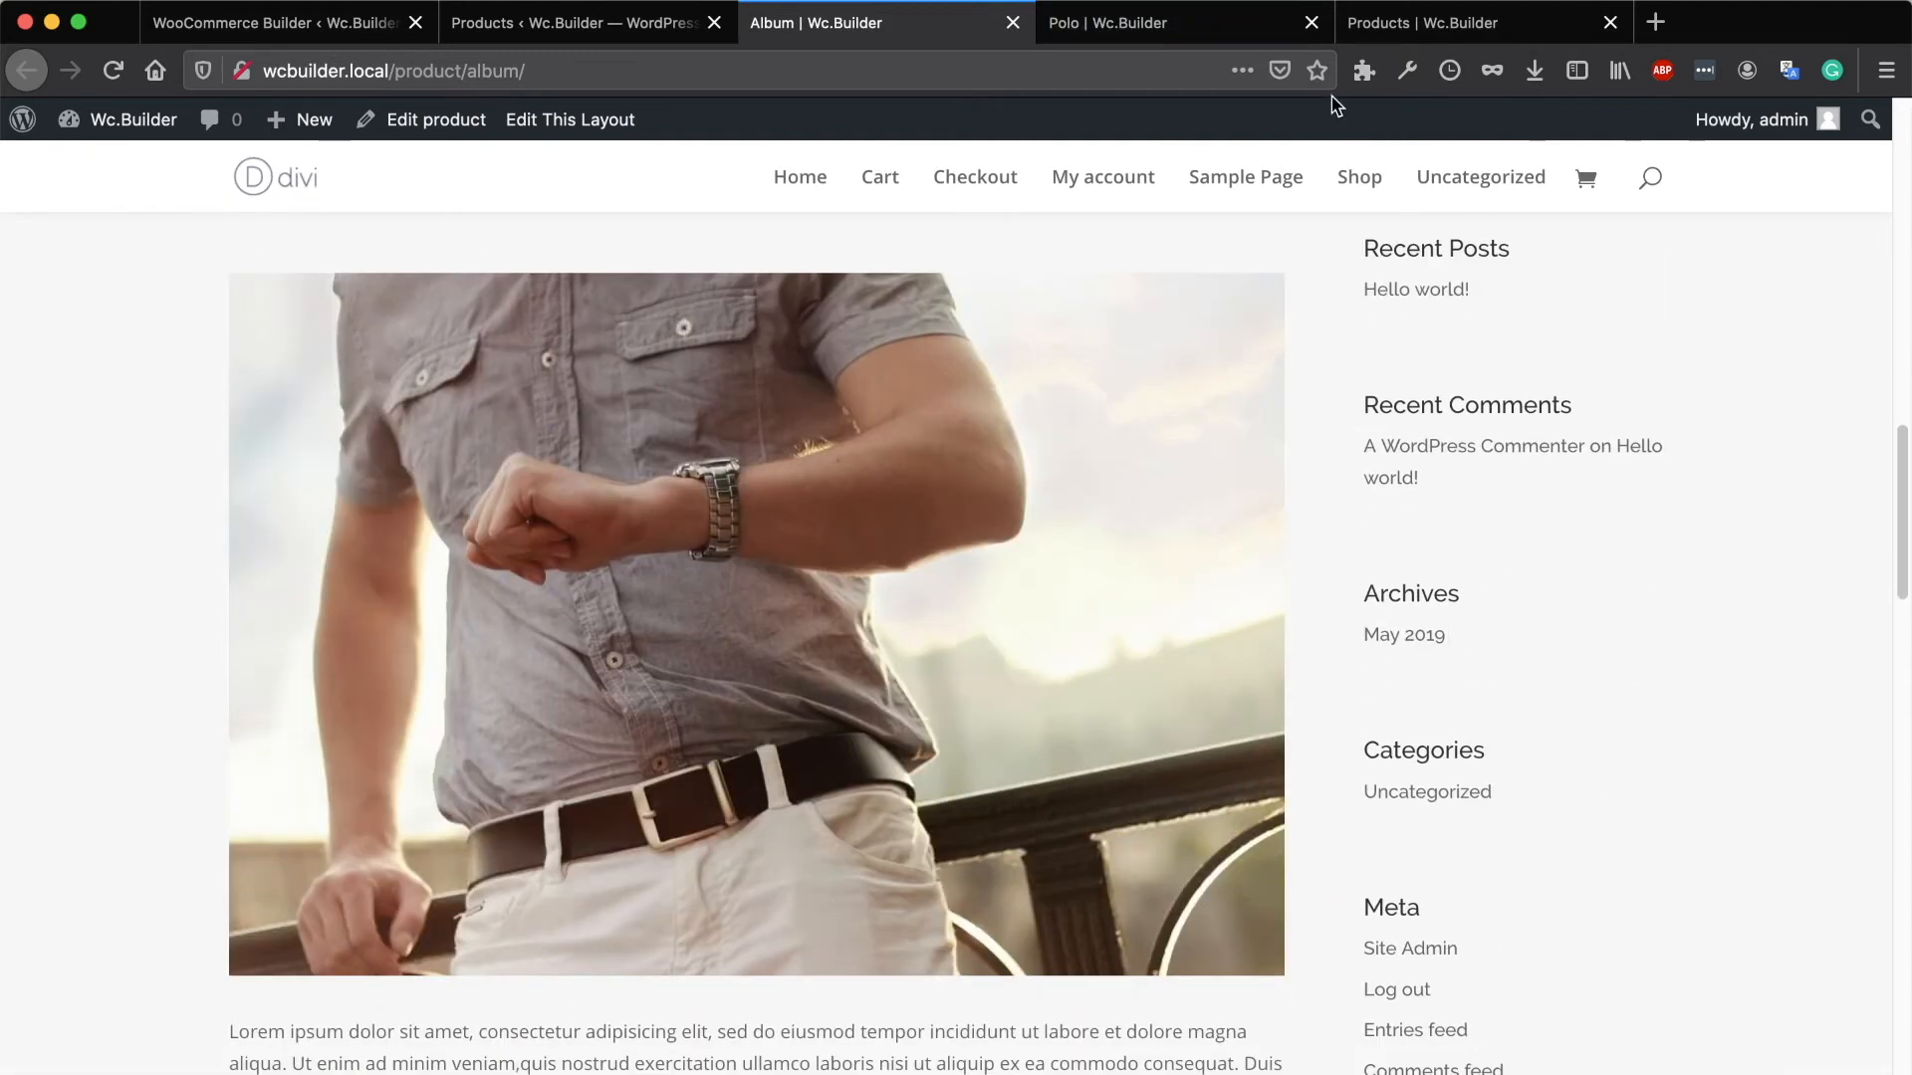
pyautogui.click(1175, 22)
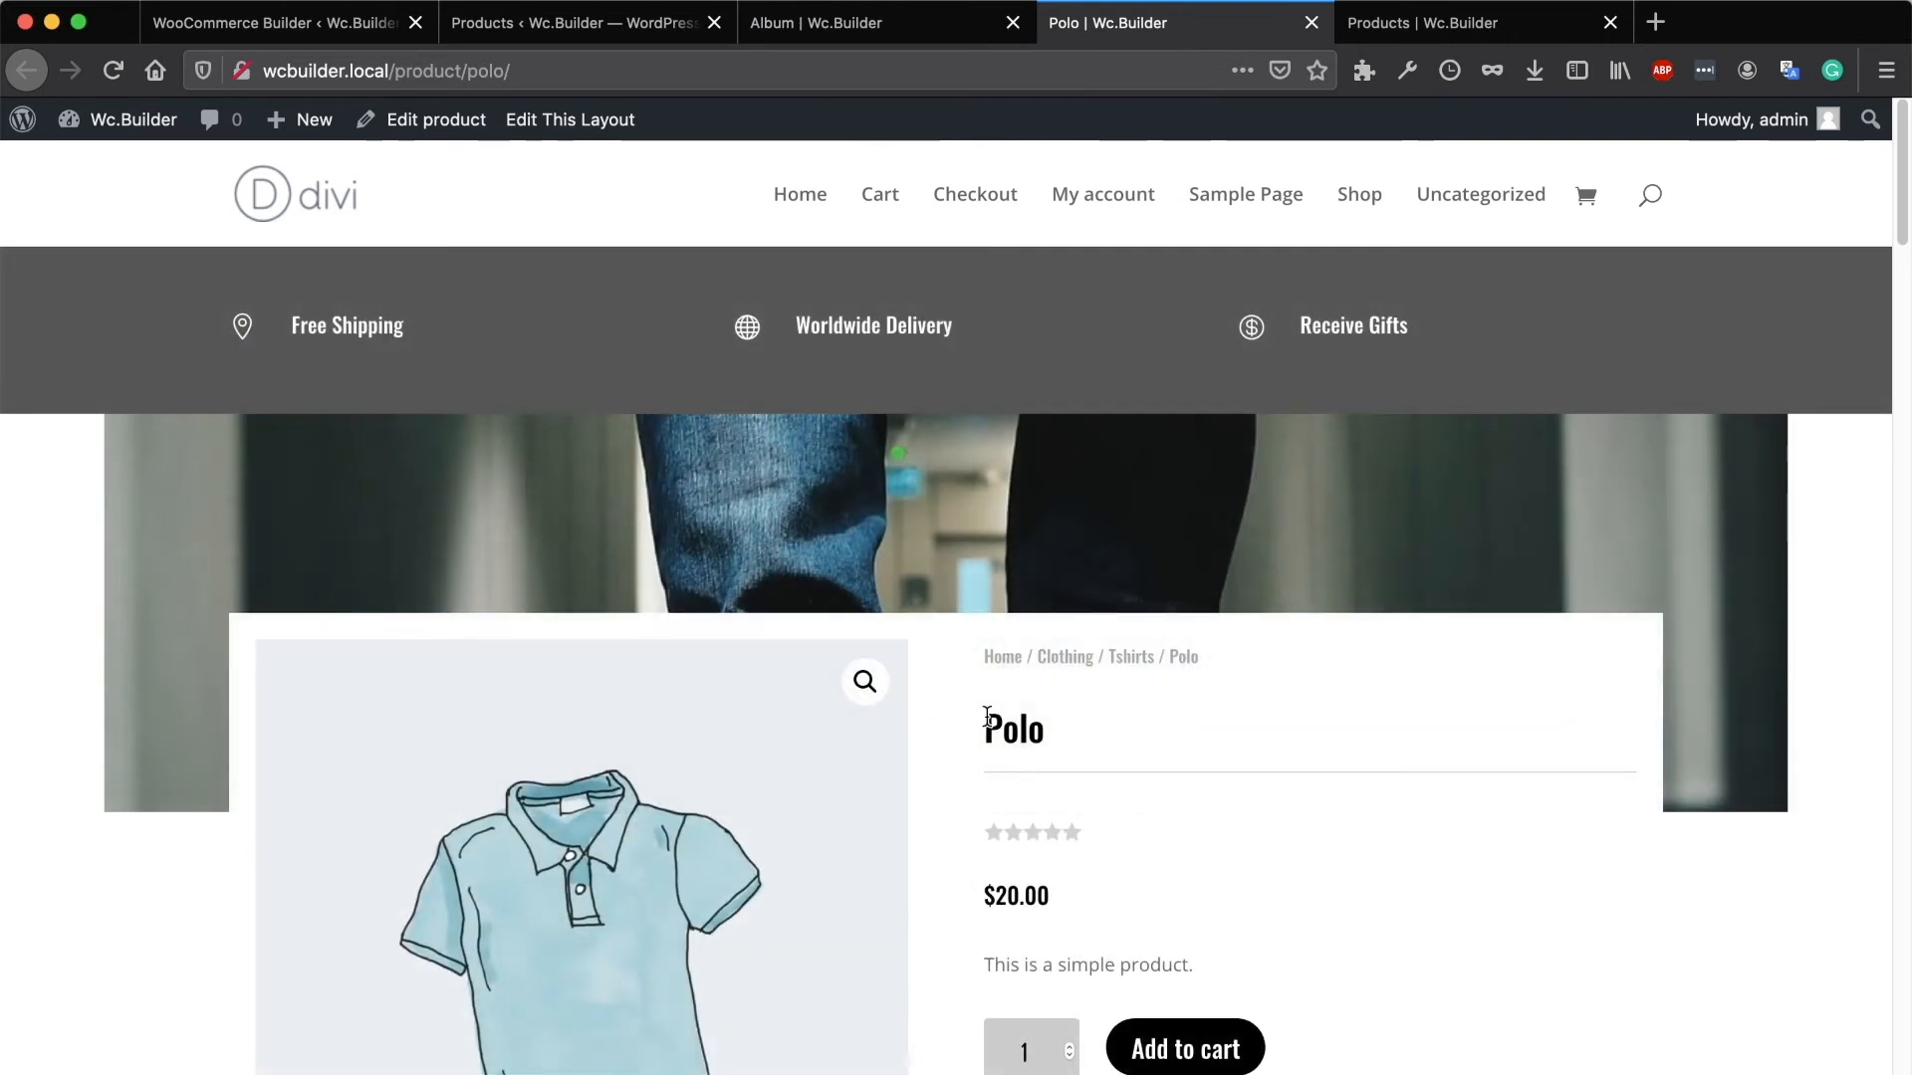
pyautogui.scroll(-5, 987, 717)
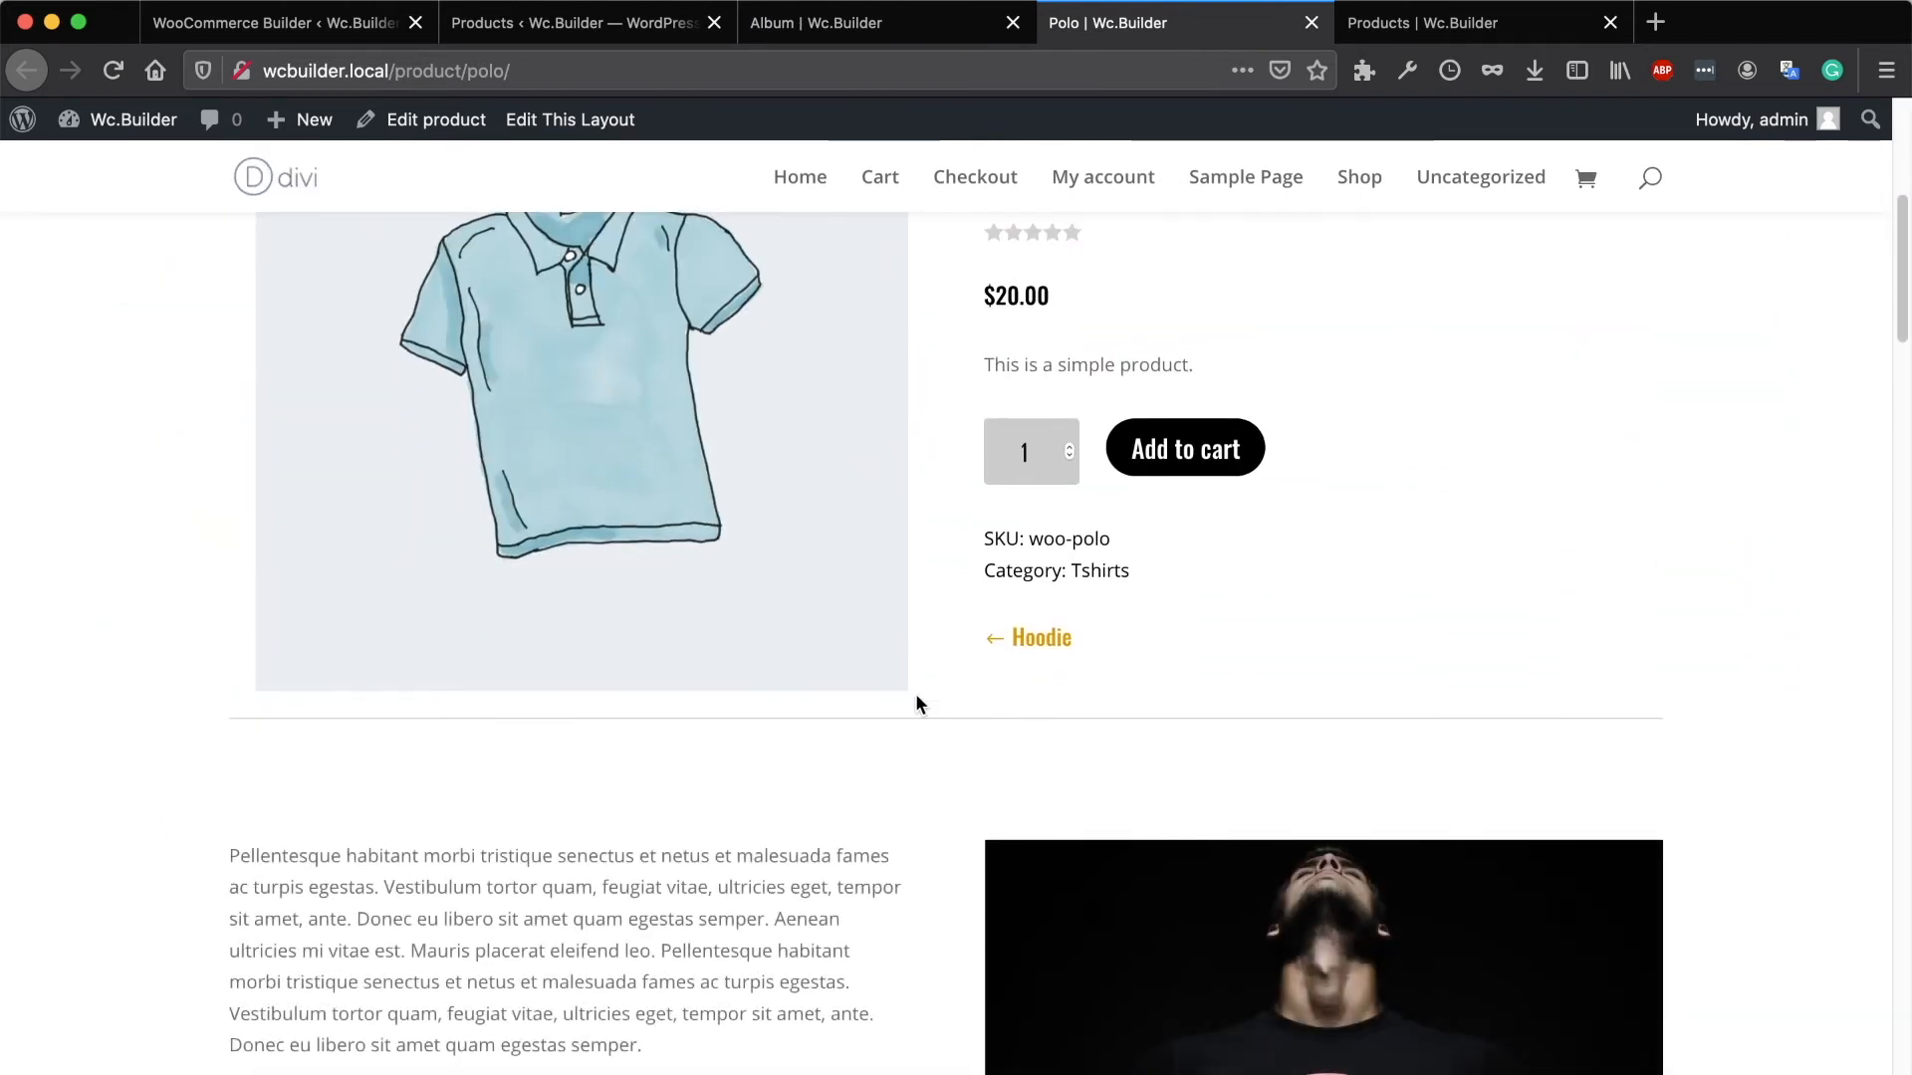
pyautogui.scroll(-3, 916, 693)
pyautogui.scroll(10, 916, 693)
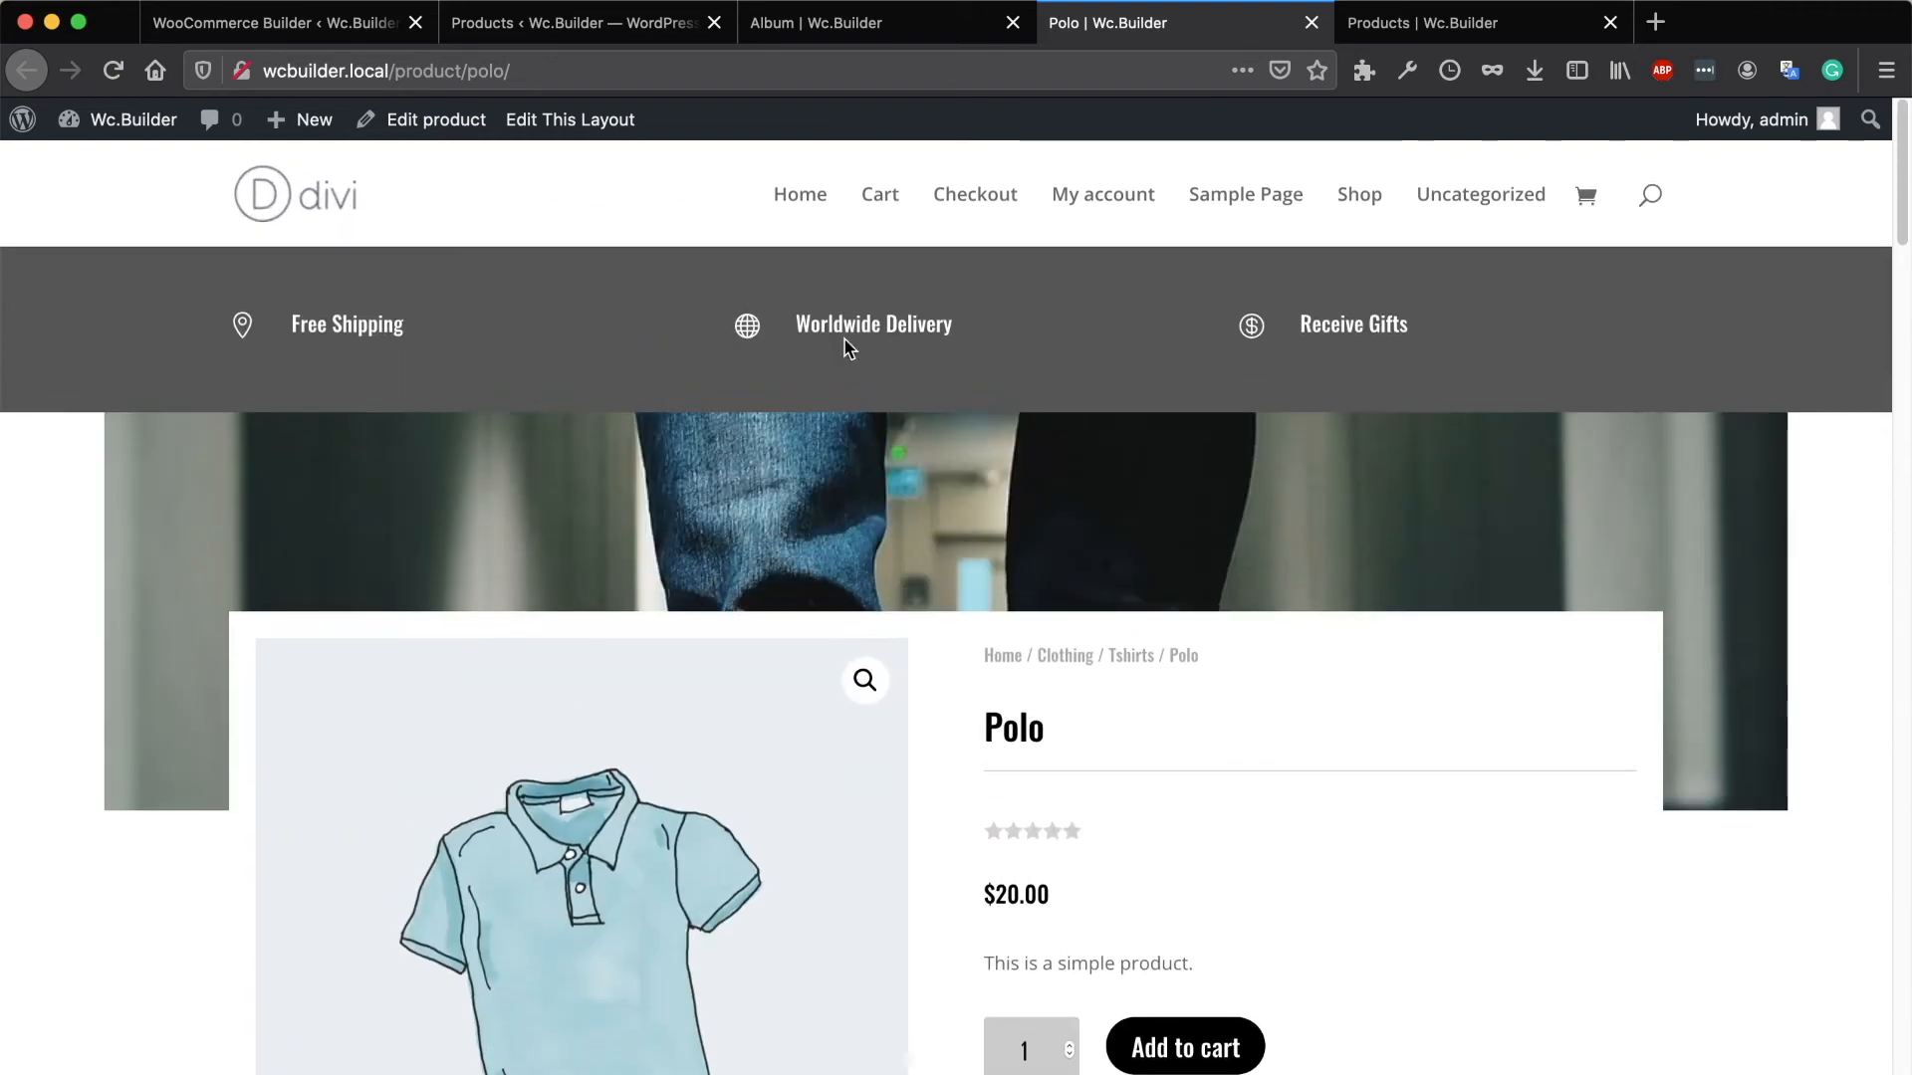
# Step: Return to the WooCommerce Builder settings and review the general default and category-based product layouts
pyautogui.click(302, 28)
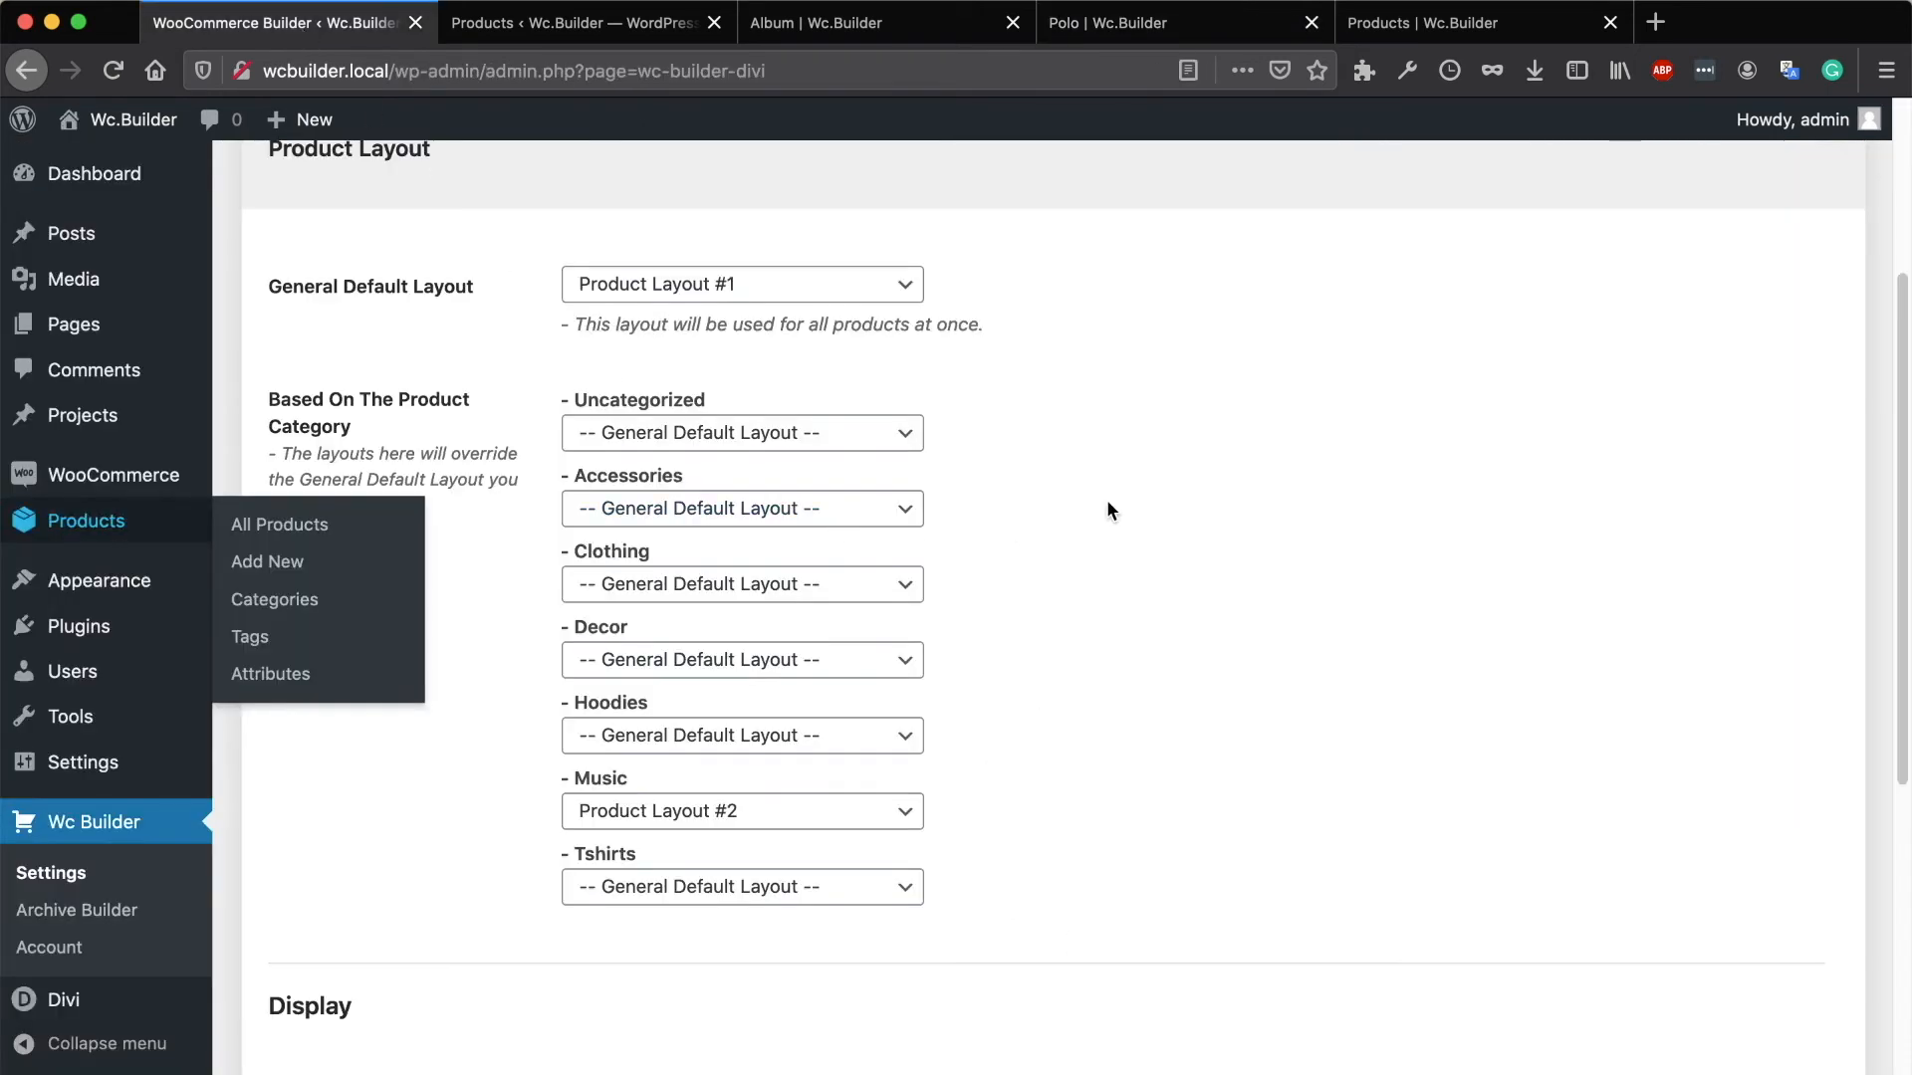
pyautogui.scroll(1, 1127, 597)
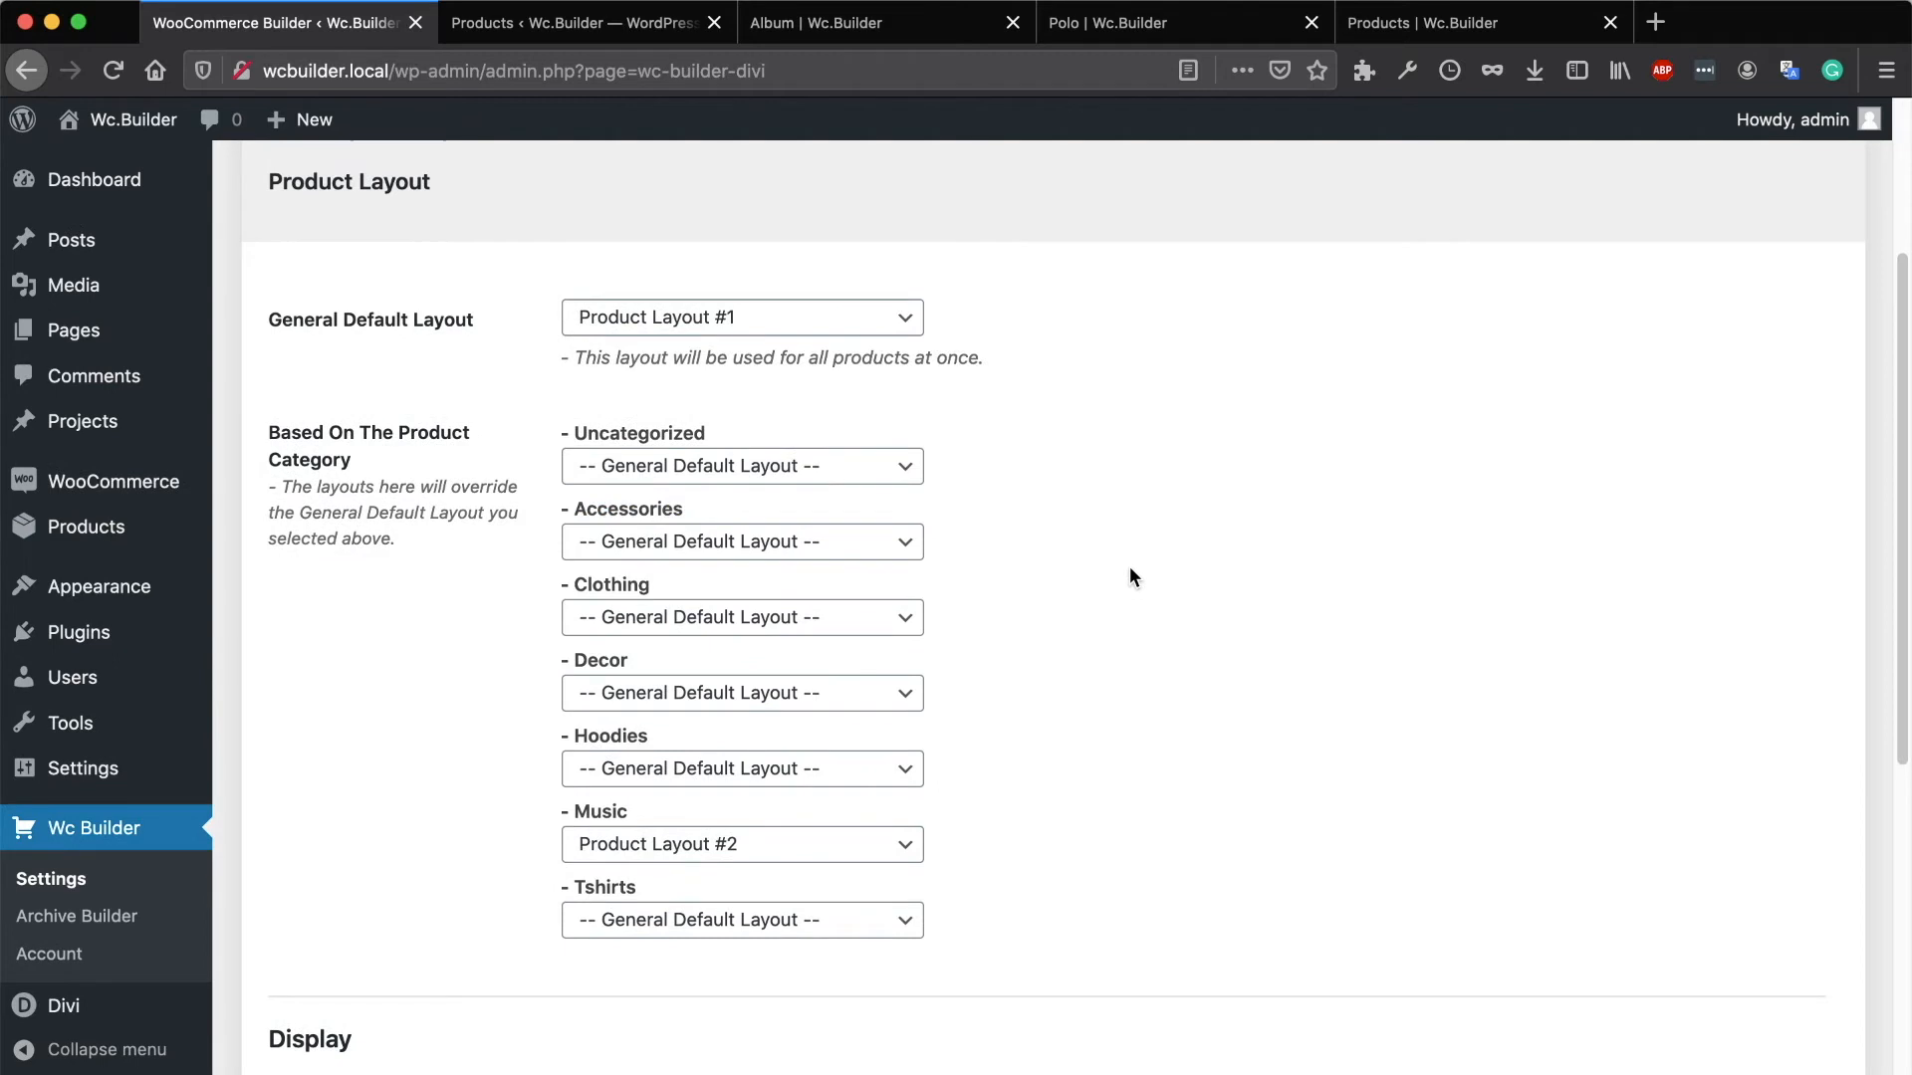
pyautogui.scroll(3, 1127, 567)
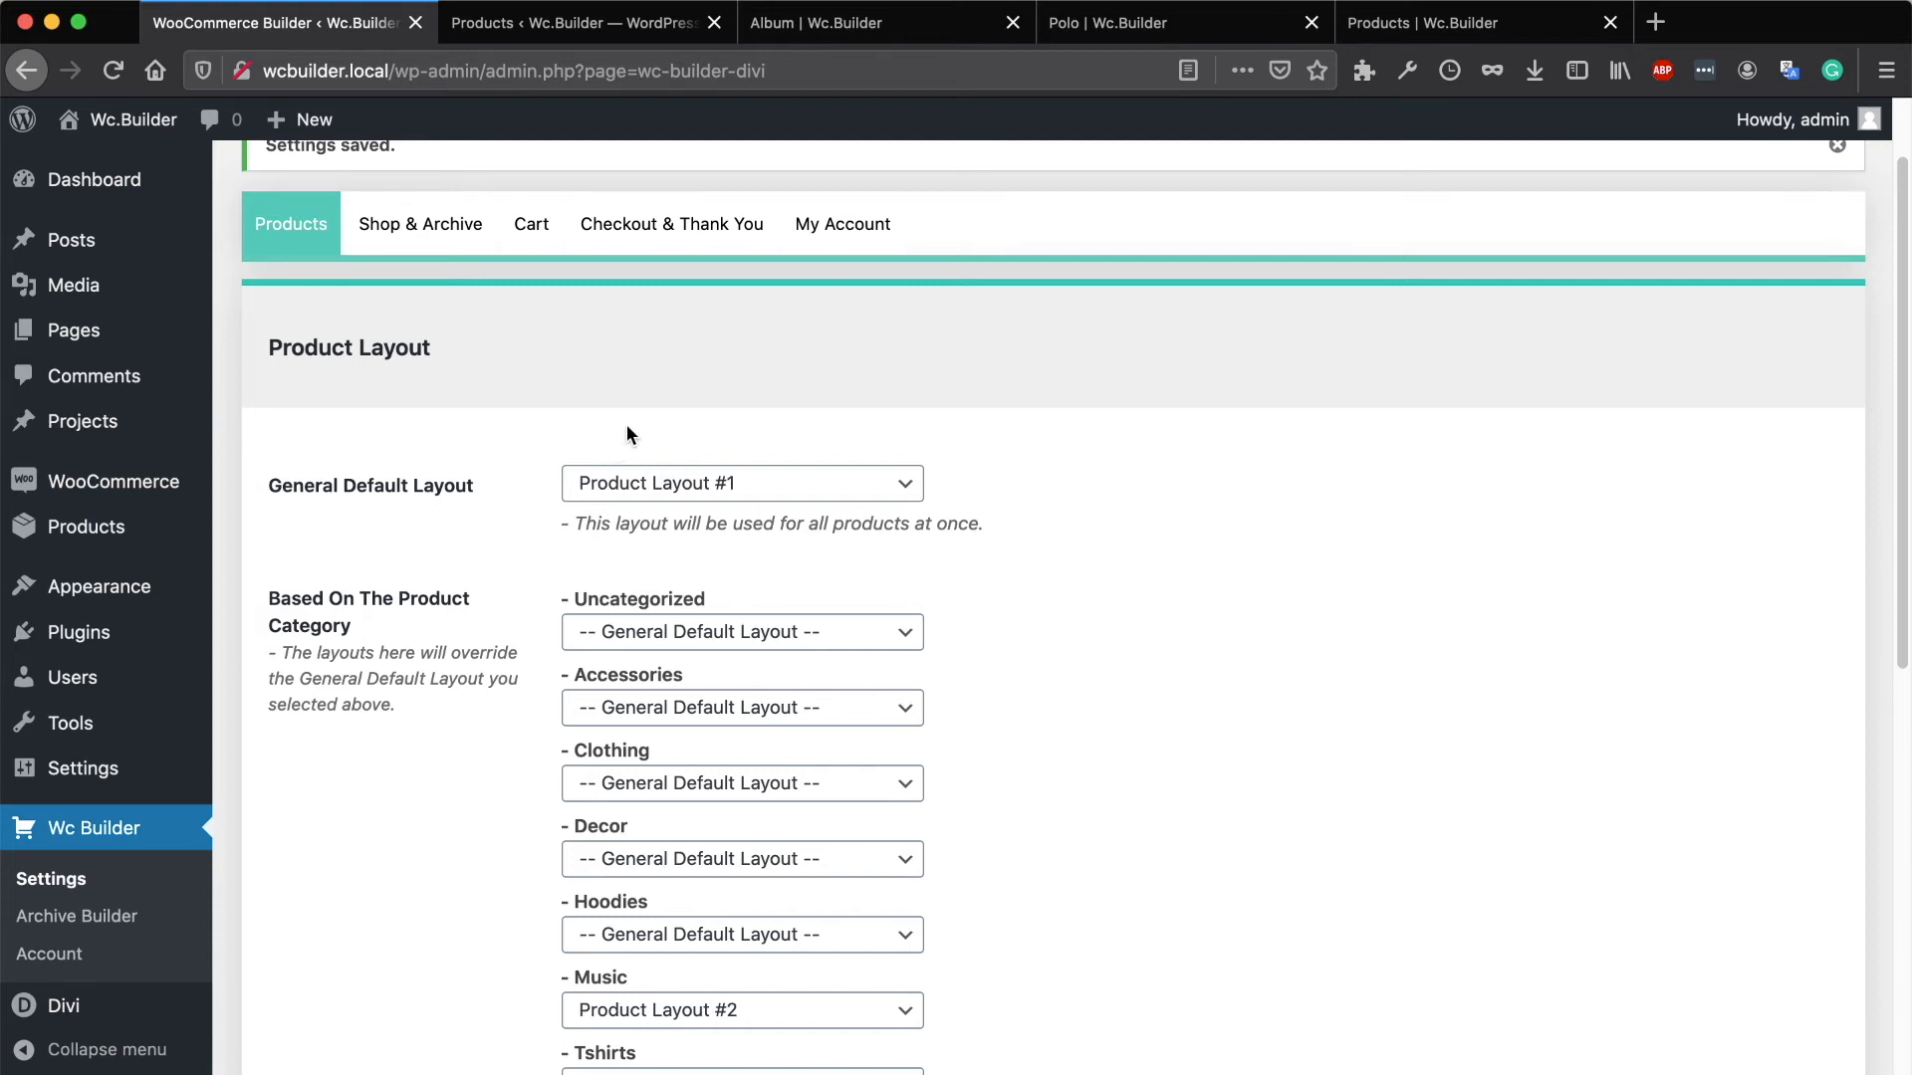
pyautogui.scroll(-3, 625, 434)
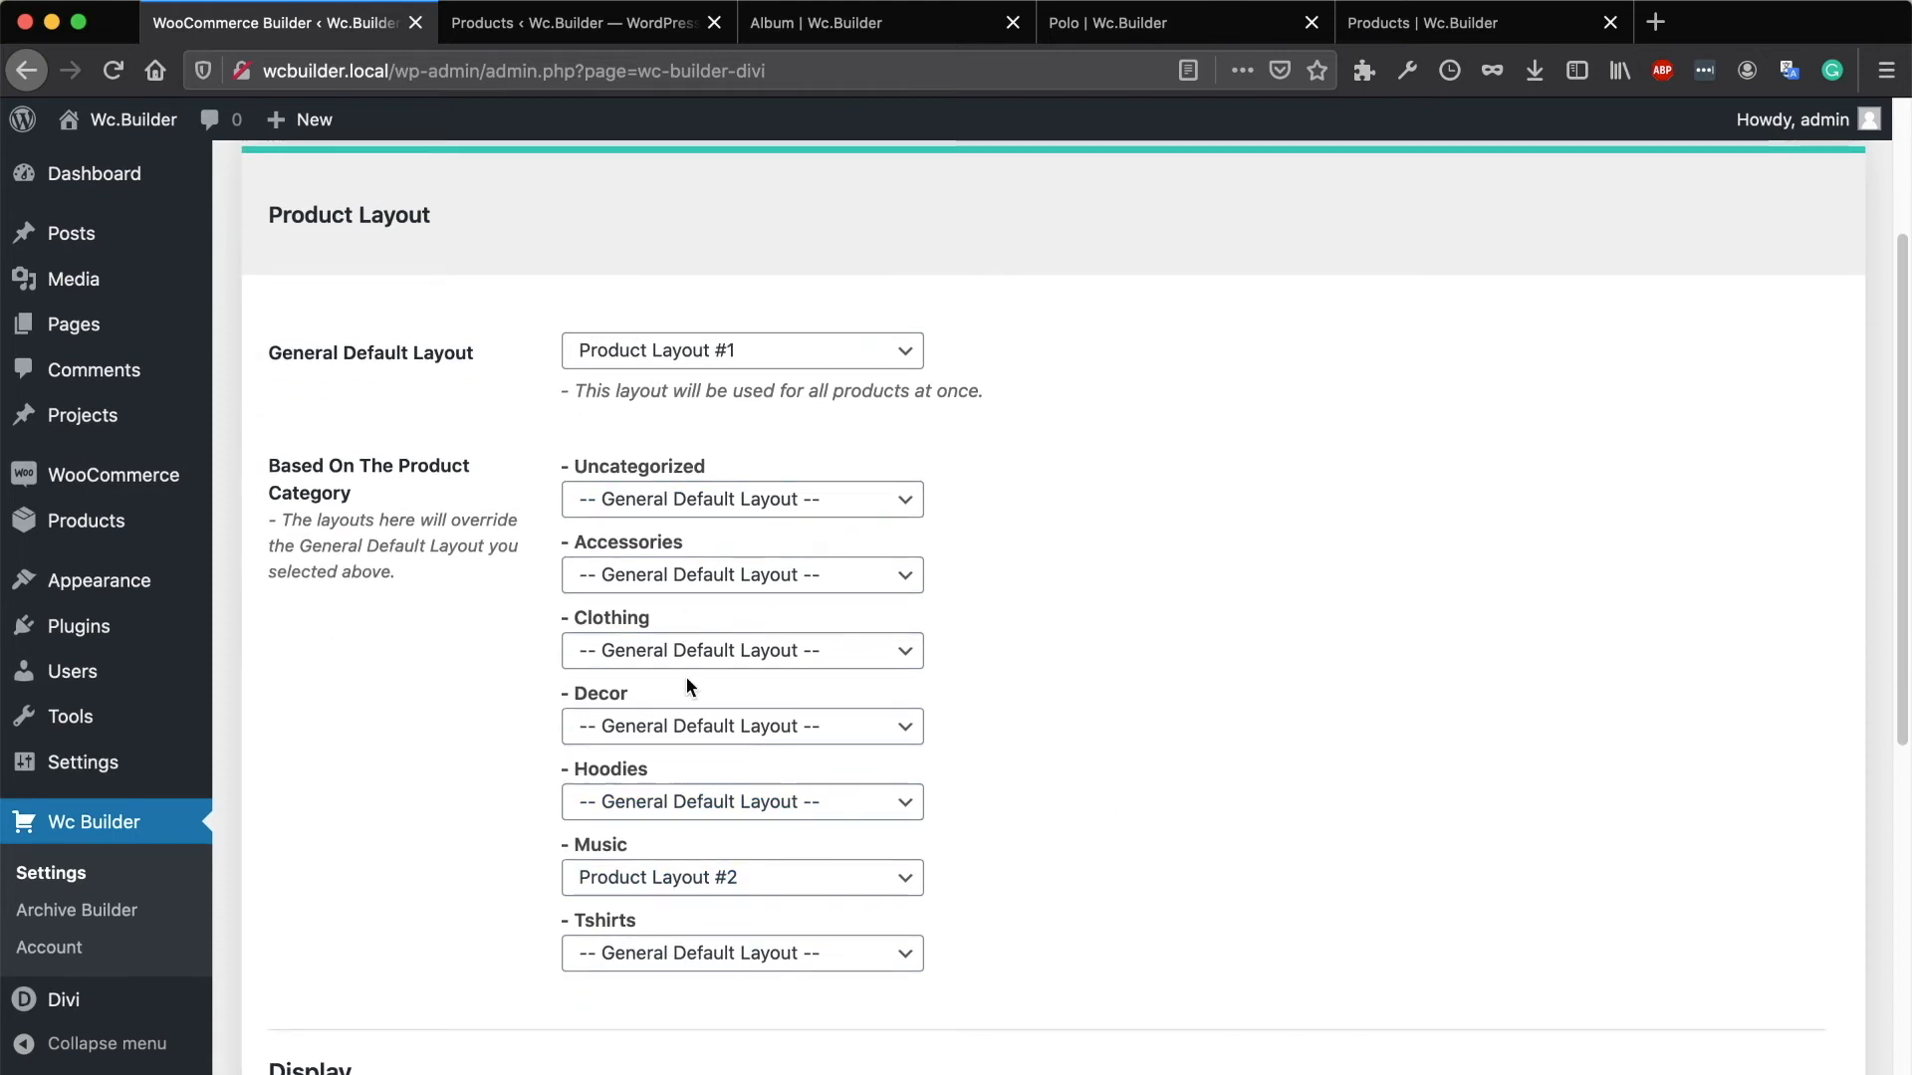
pyautogui.scroll(1, 734, 801)
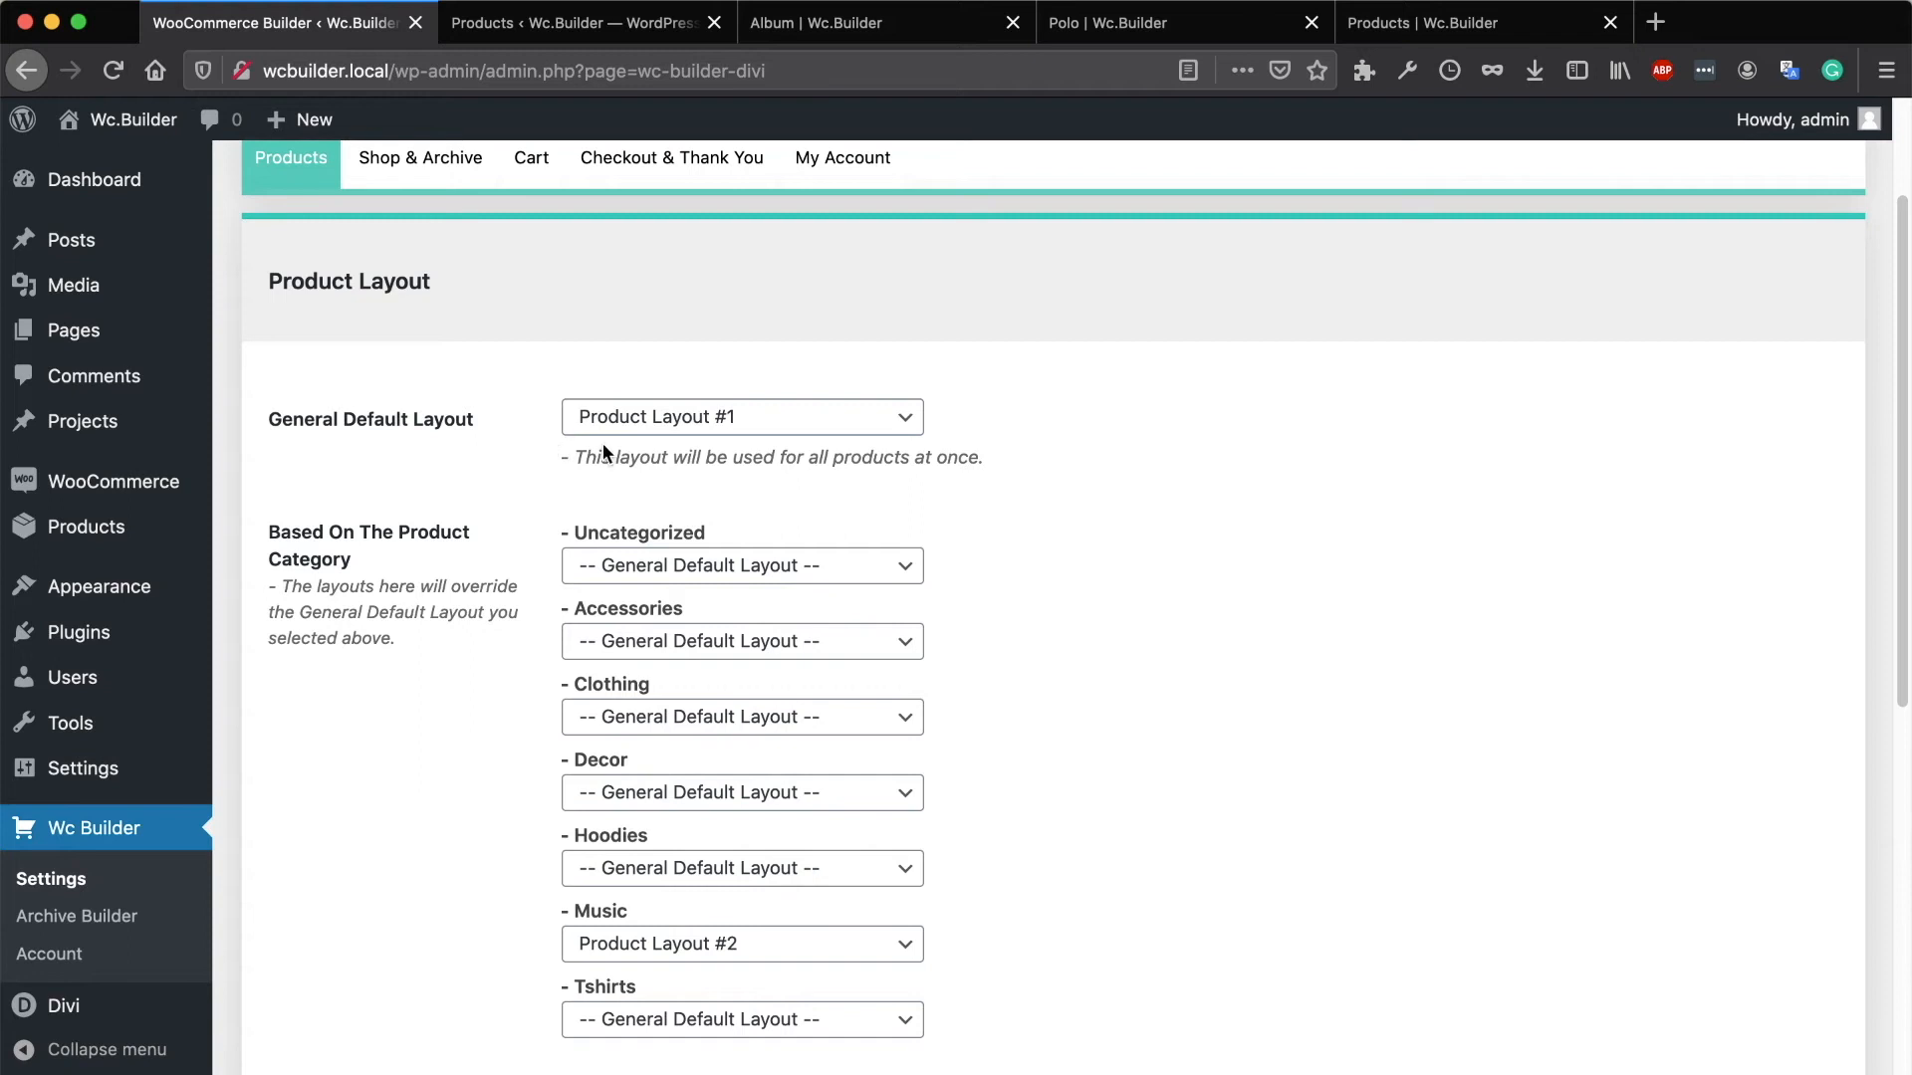
# Step: Open the Single product from the Music category for editing and bring its WooCommerce Builder layout options into view
pyautogui.click(668, 35)
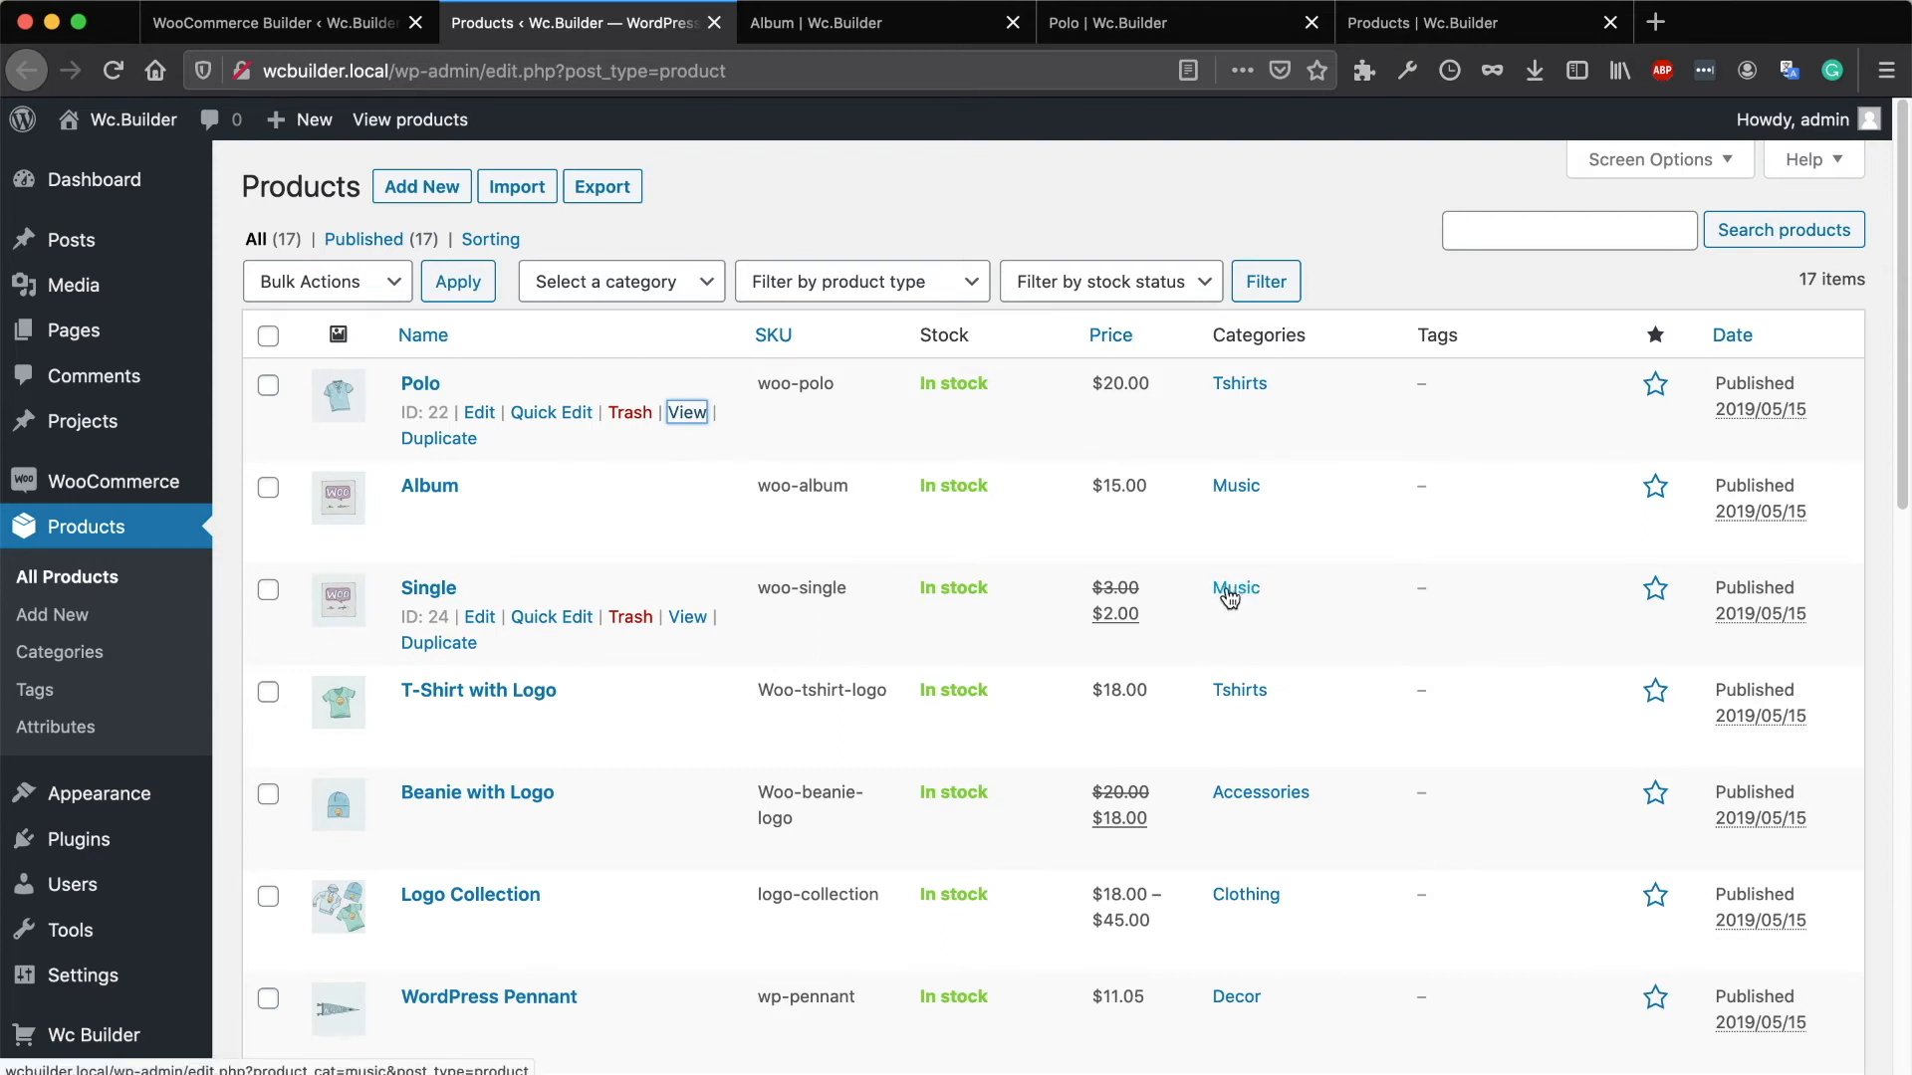
pyautogui.click(420, 593)
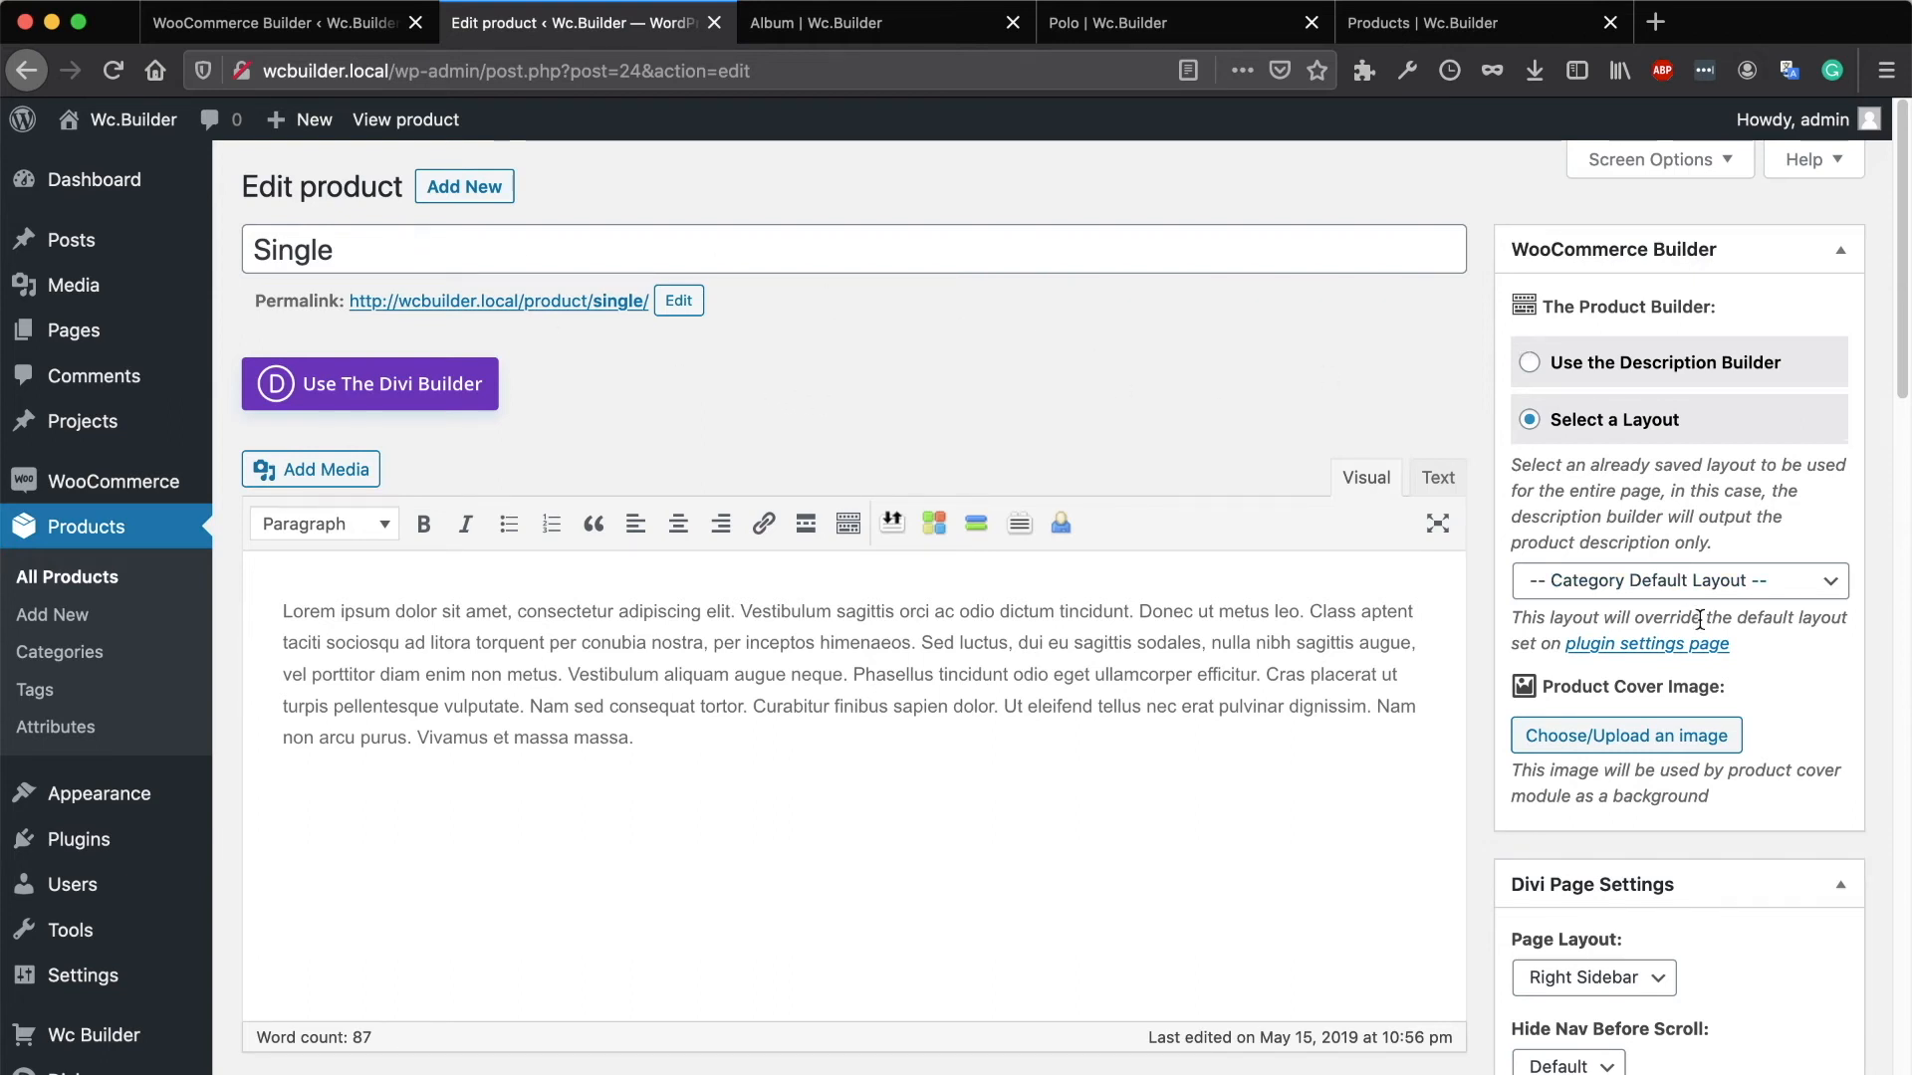
pyautogui.scroll(-2, 1589, 543)
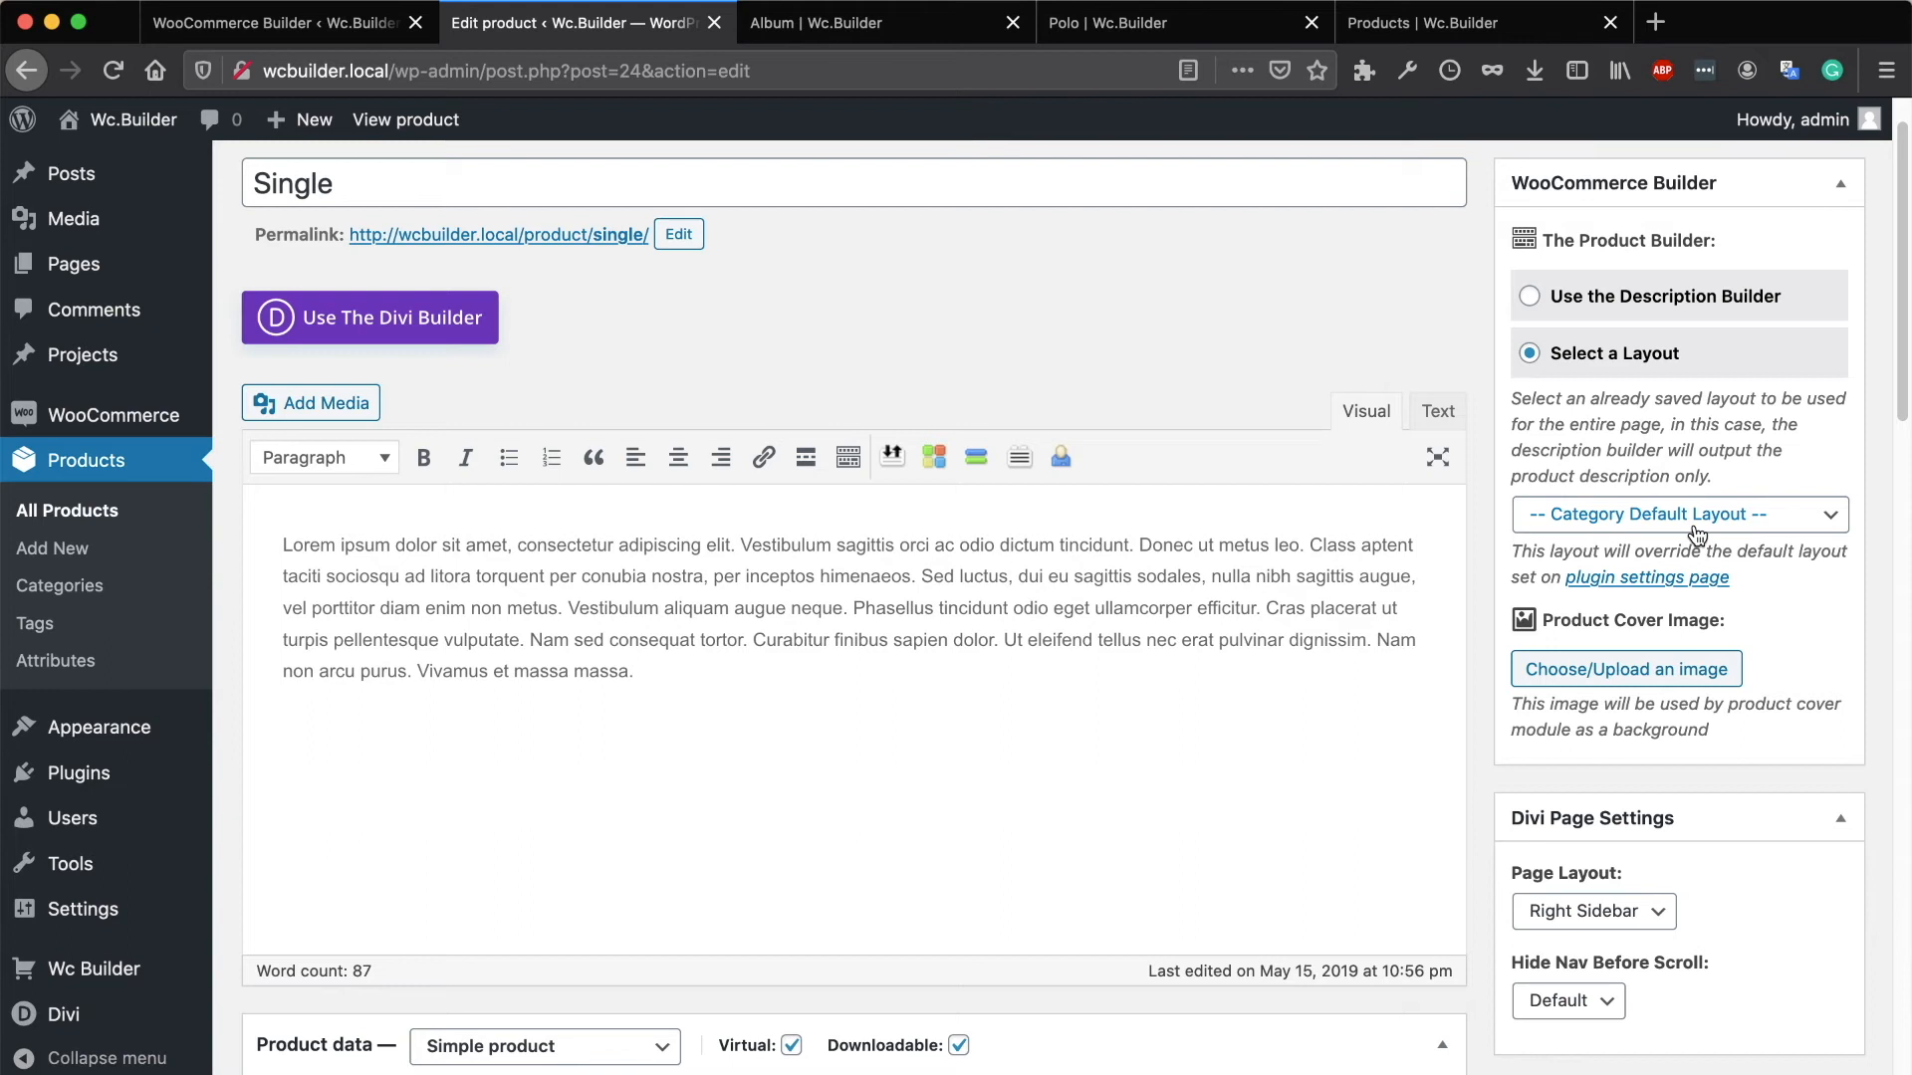
# Step: Assign Product Layout #3 to the Single product as its individual layout
pyautogui.click(841, 22)
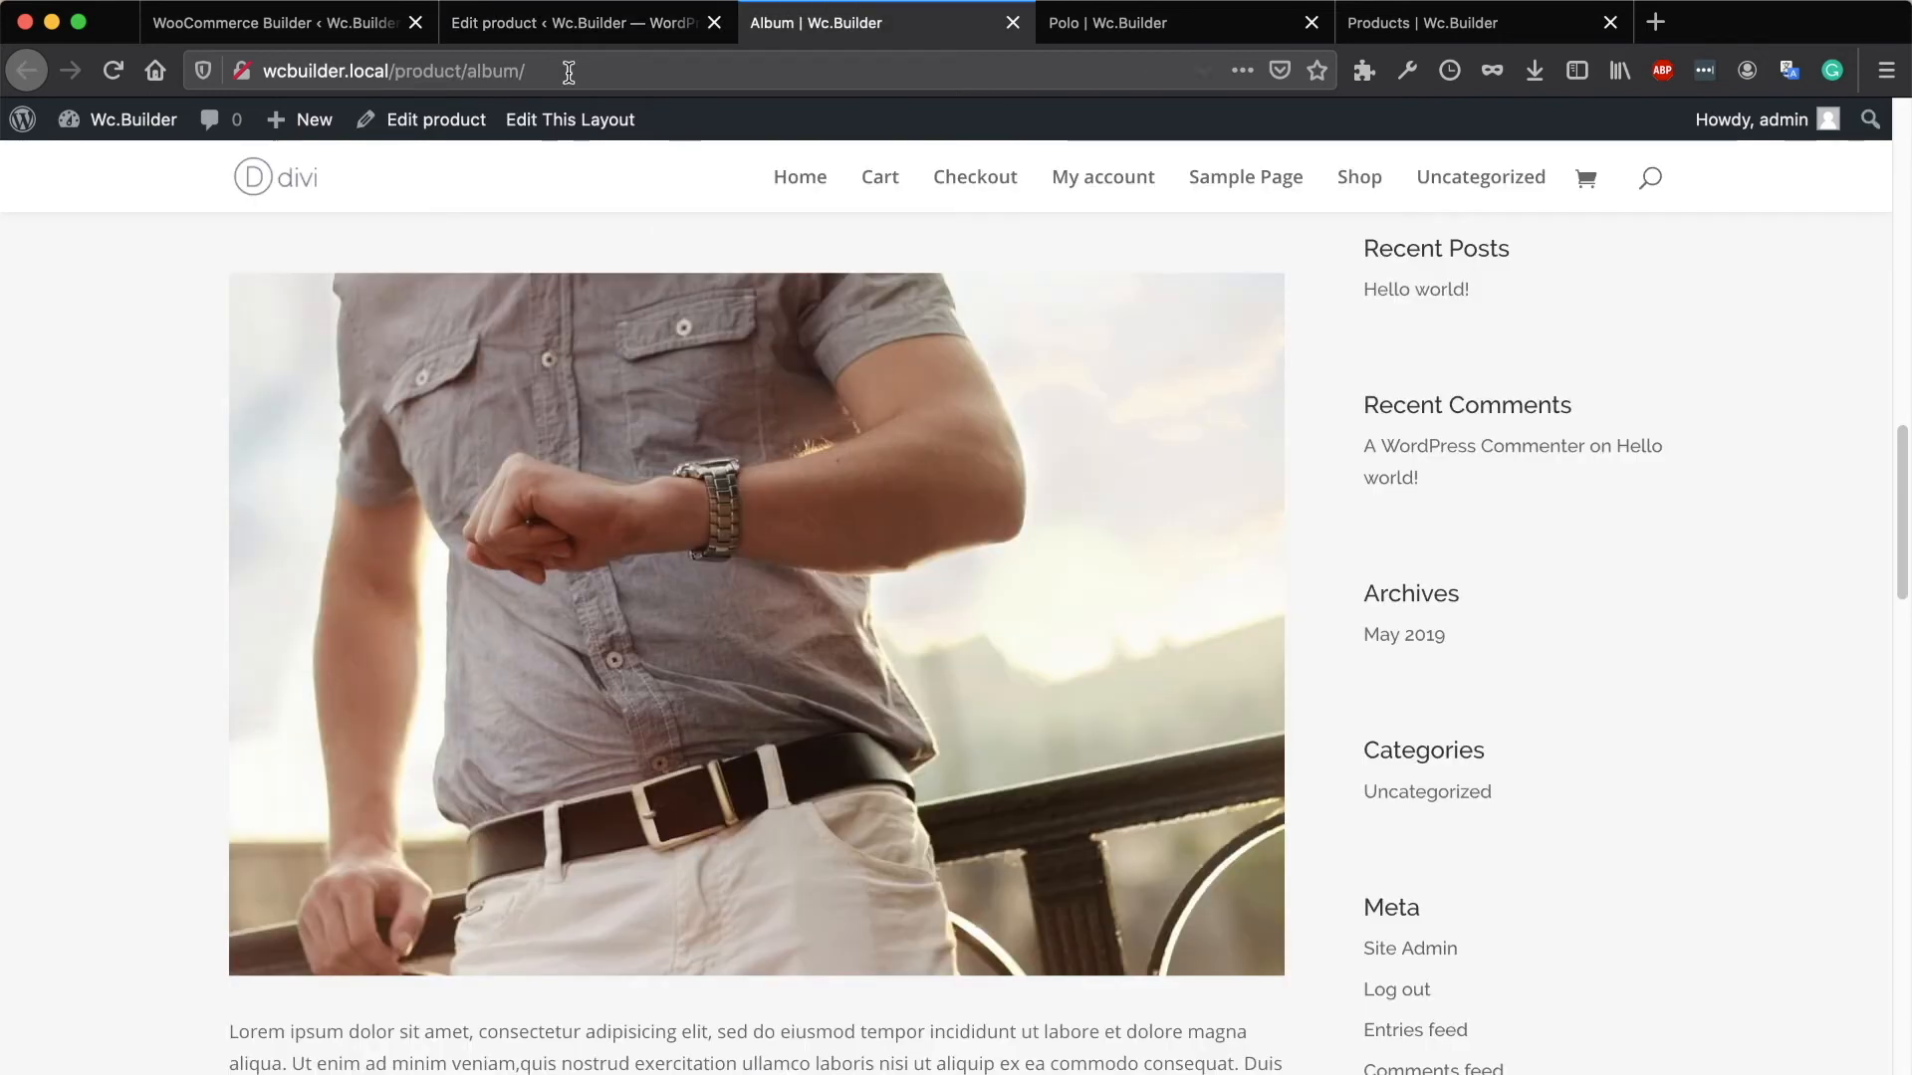
pyautogui.click(463, 24)
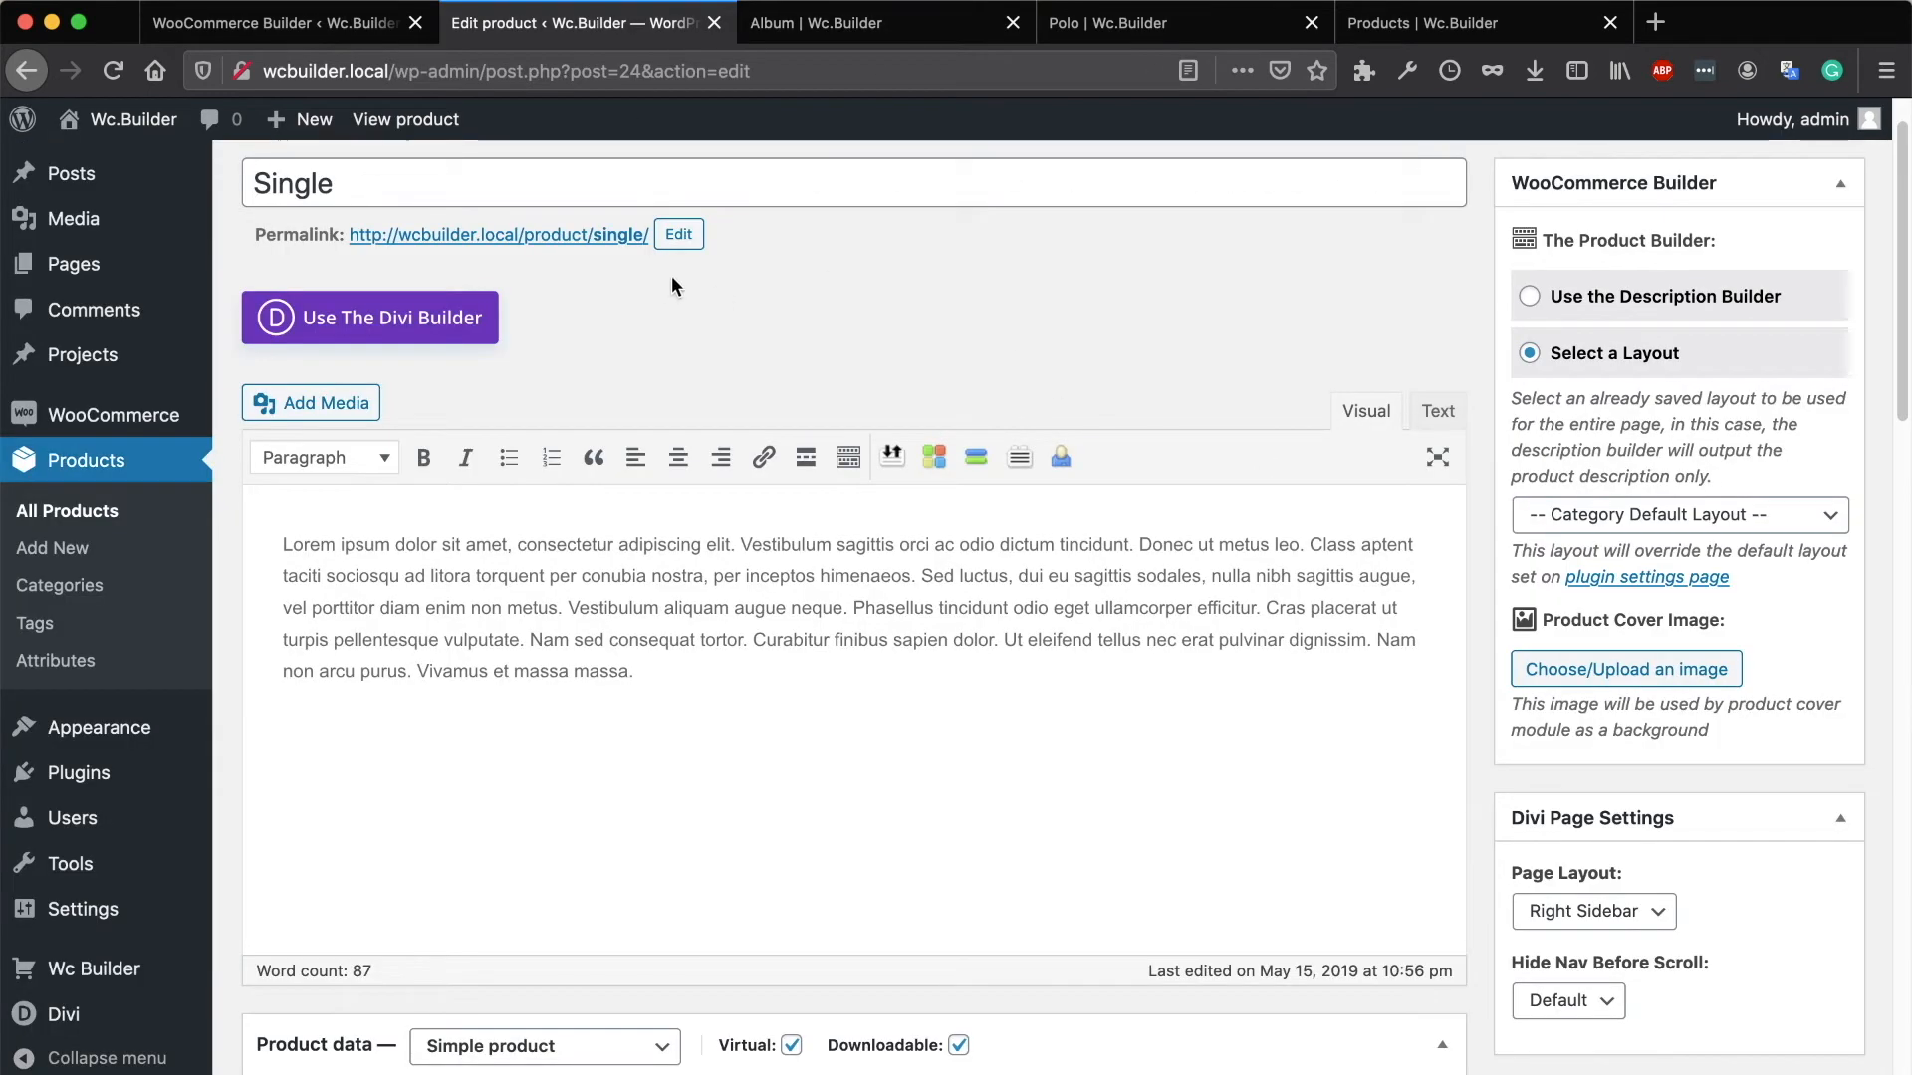
pyautogui.click(1633, 516)
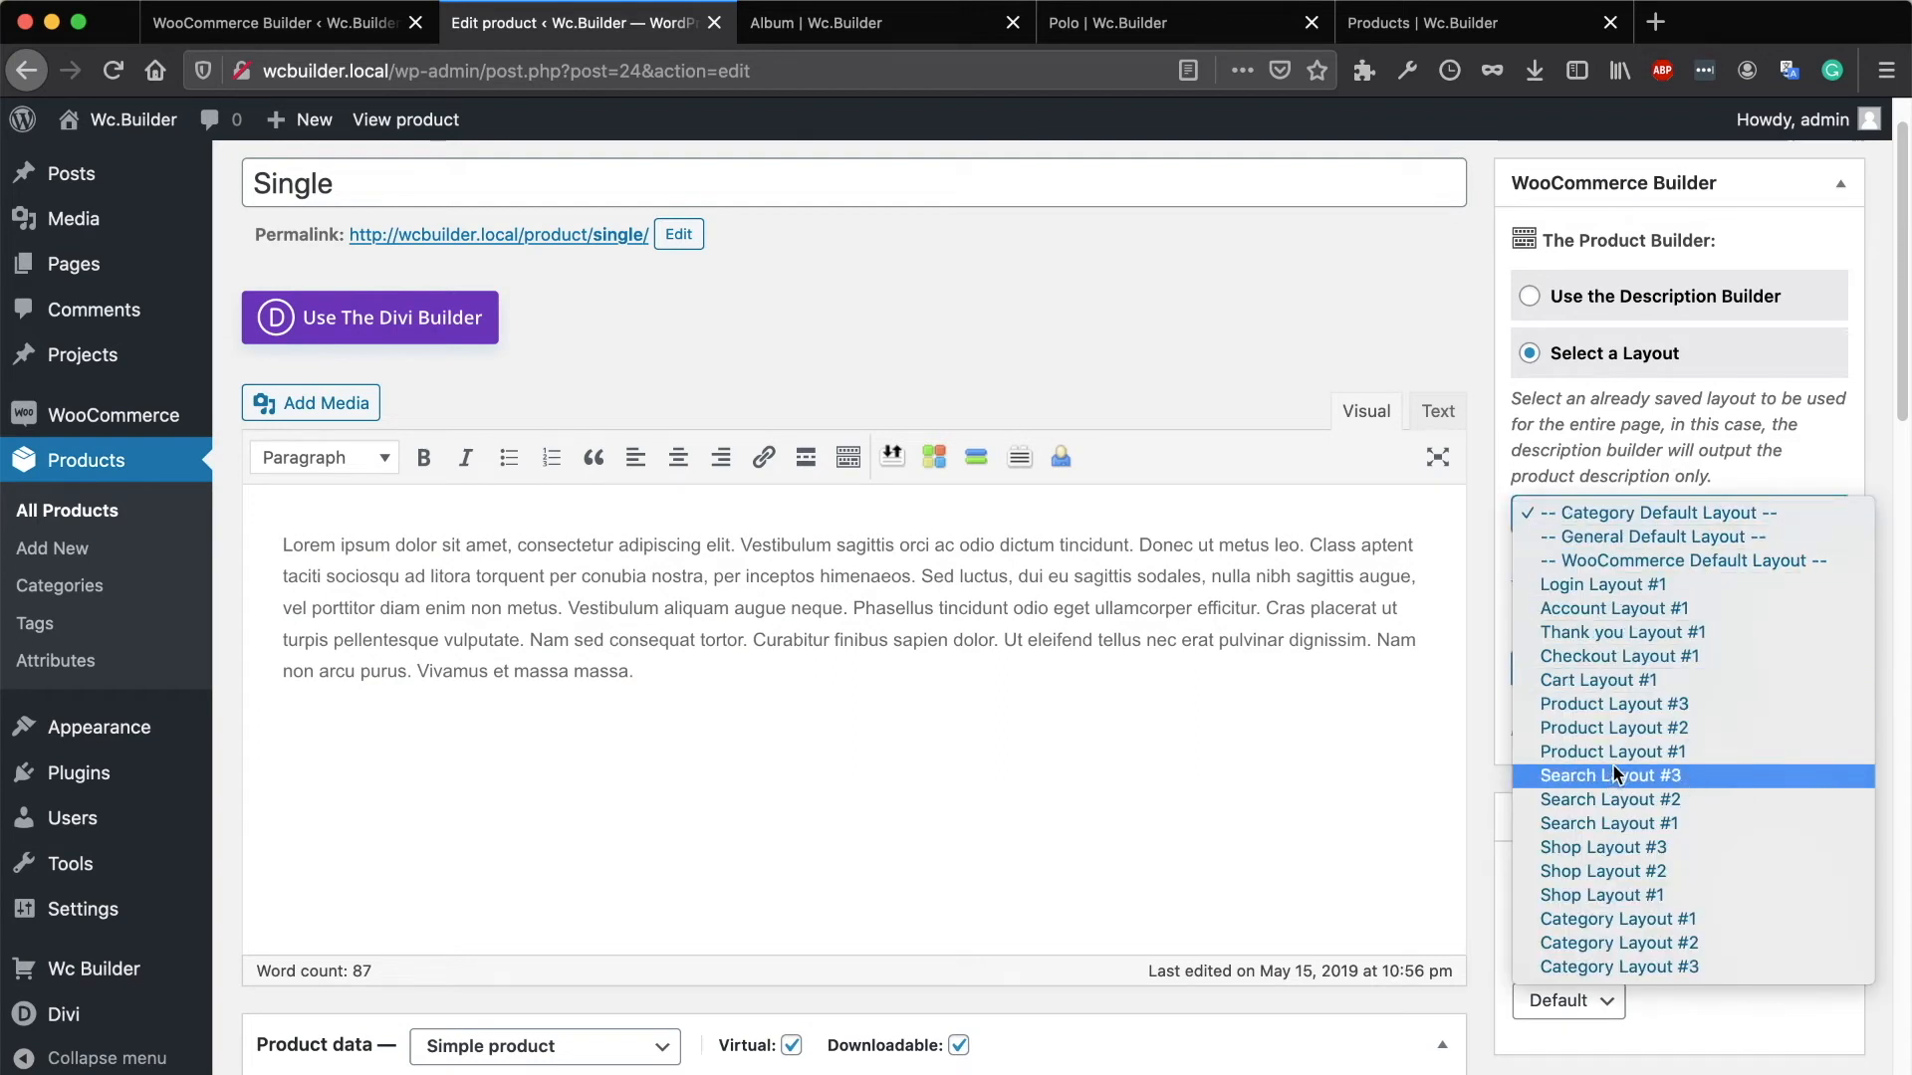
pyautogui.click(1629, 704)
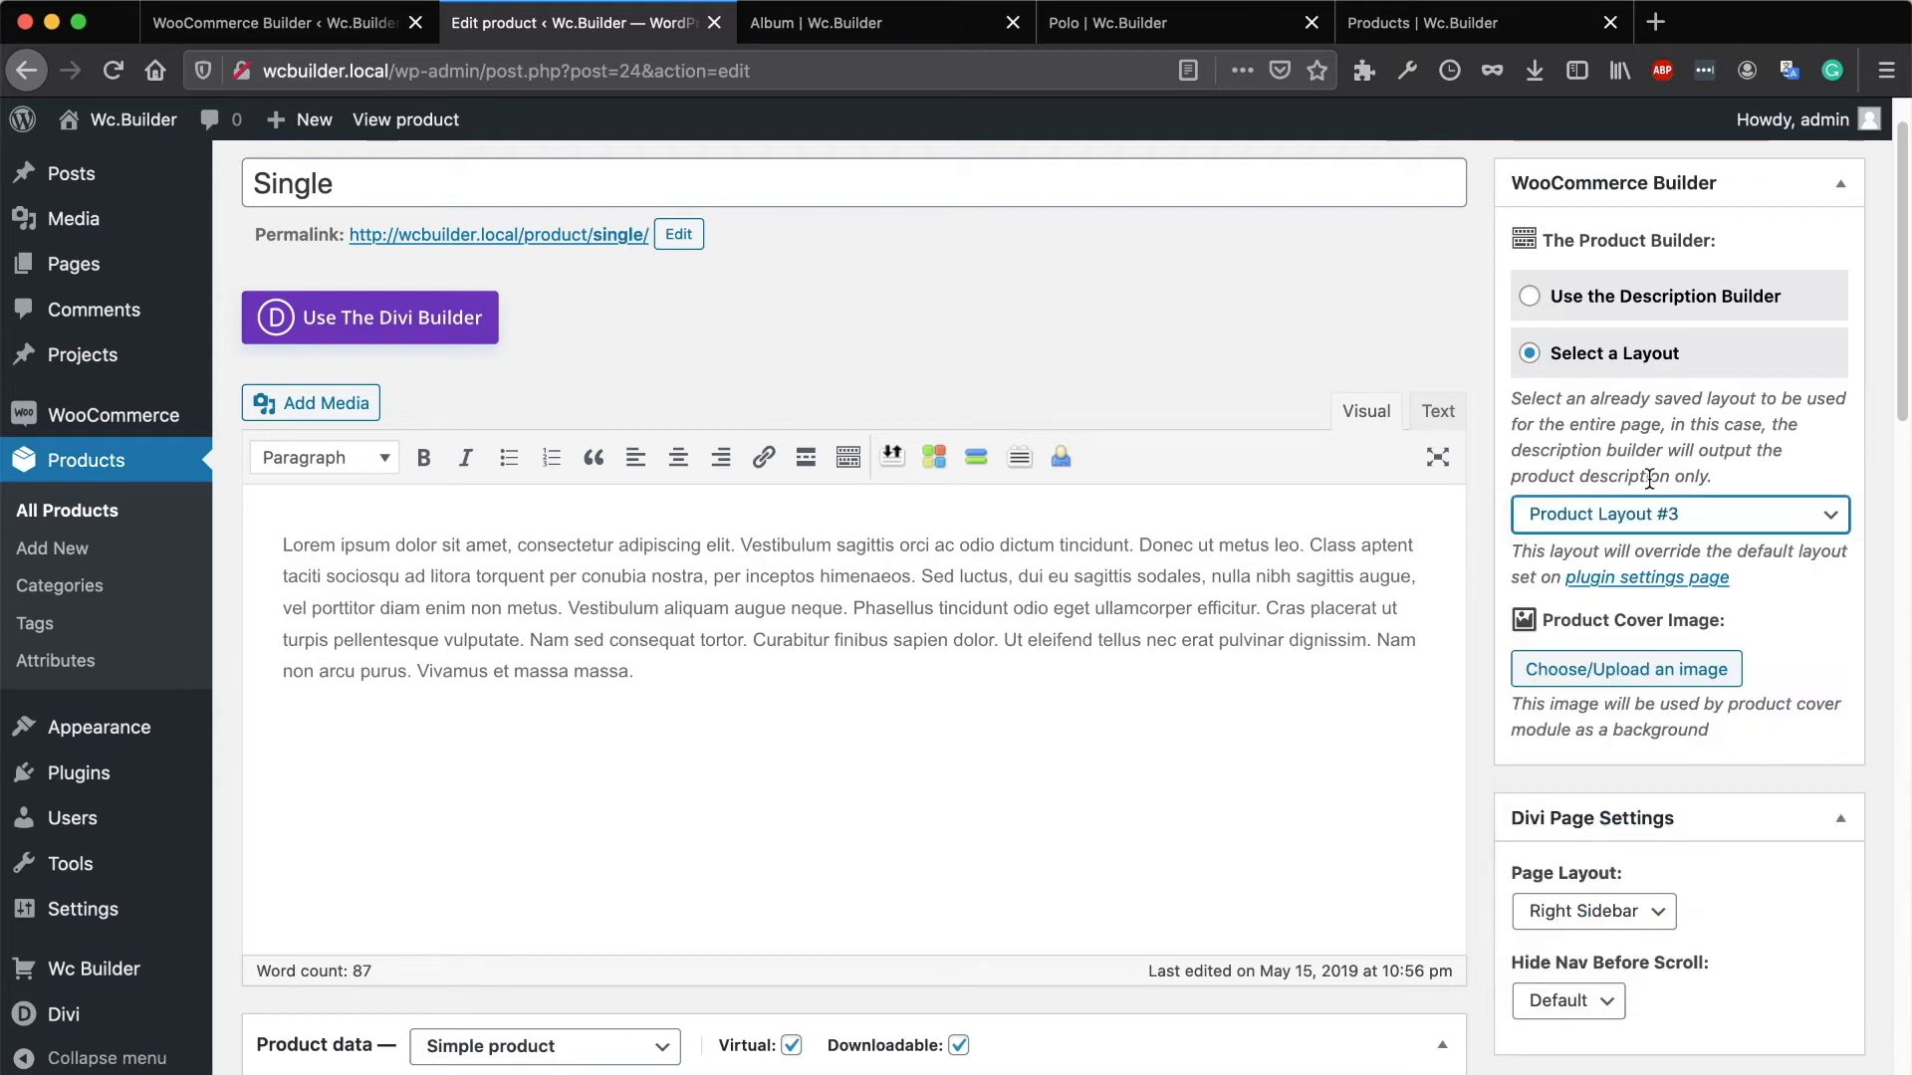
# Step: Update the Single product with its selected layout and open its product page in a new tab
pyautogui.scroll(-5, 1698, 766)
pyautogui.scroll(-2, 1705, 768)
pyautogui.click(1801, 713)
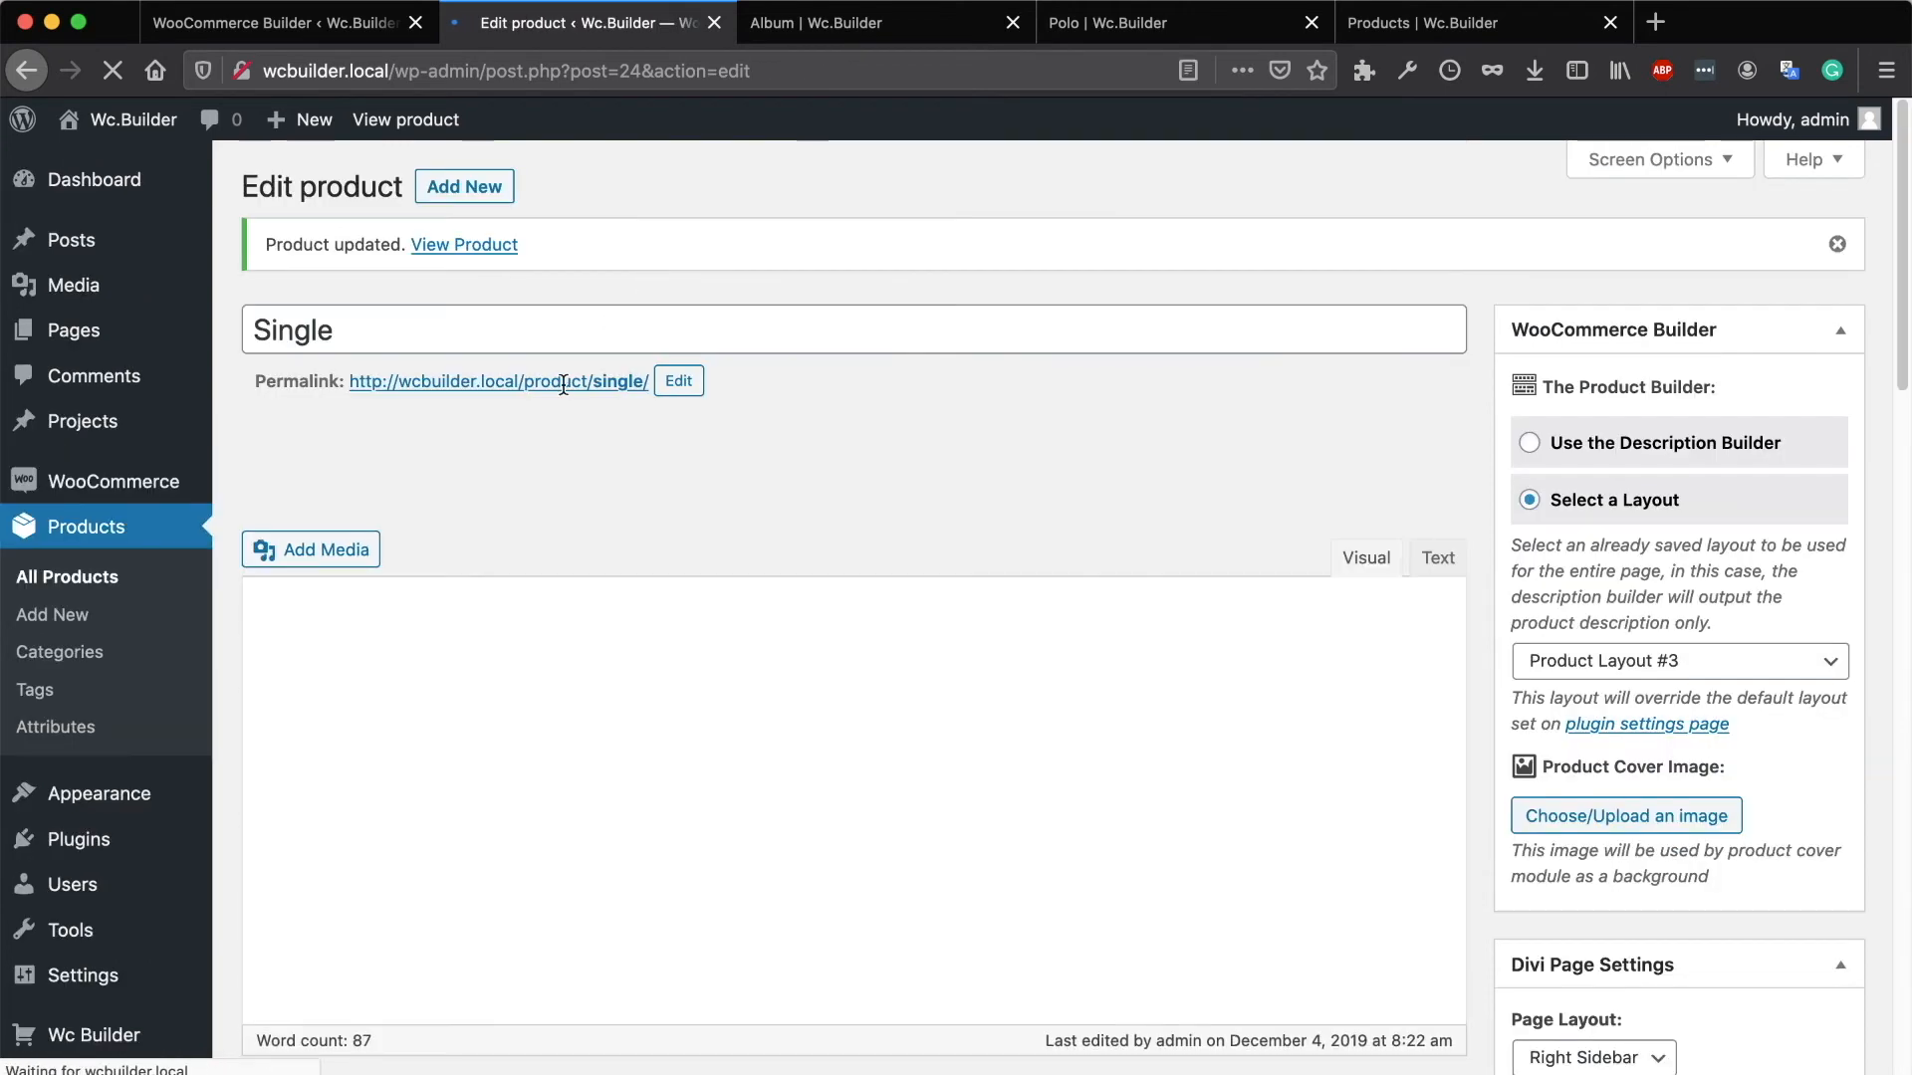
pyautogui.rightClick(568, 393)
pyautogui.click(687, 390)
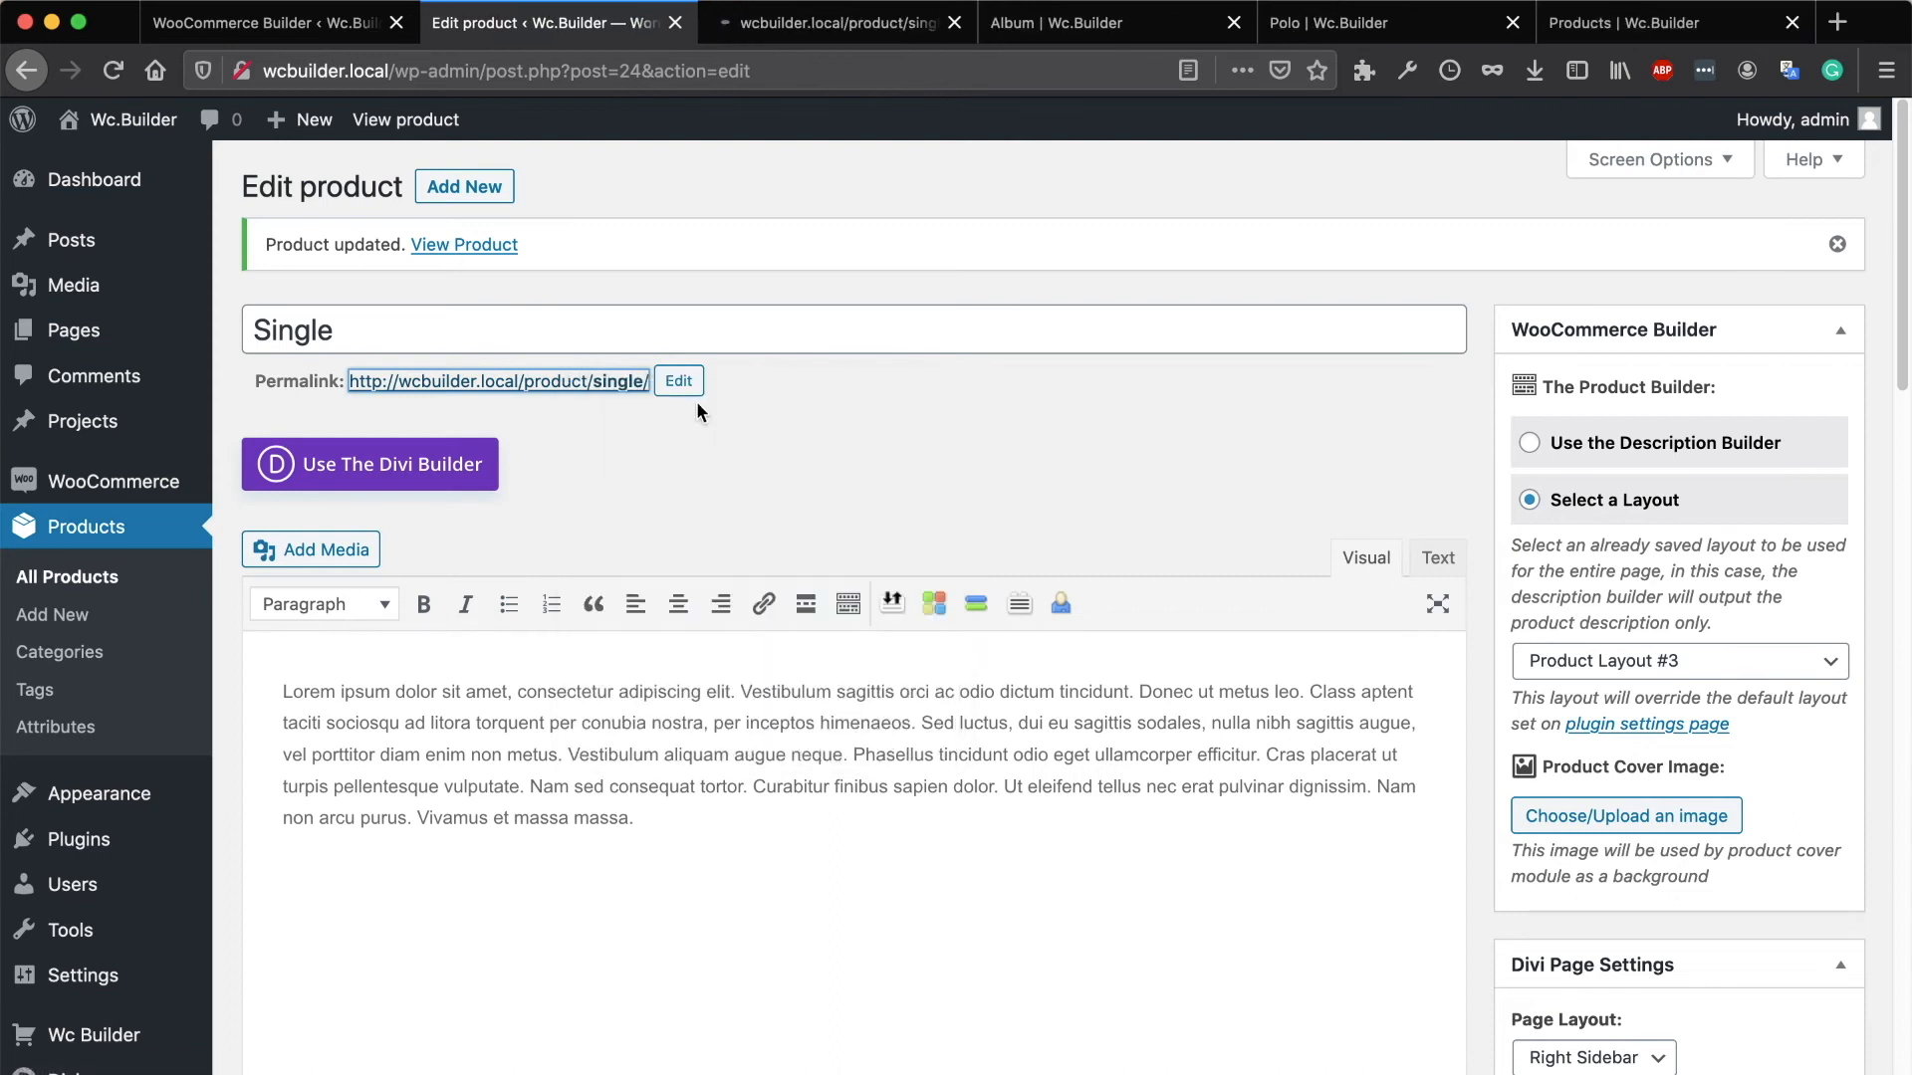
pyautogui.click(910, 30)
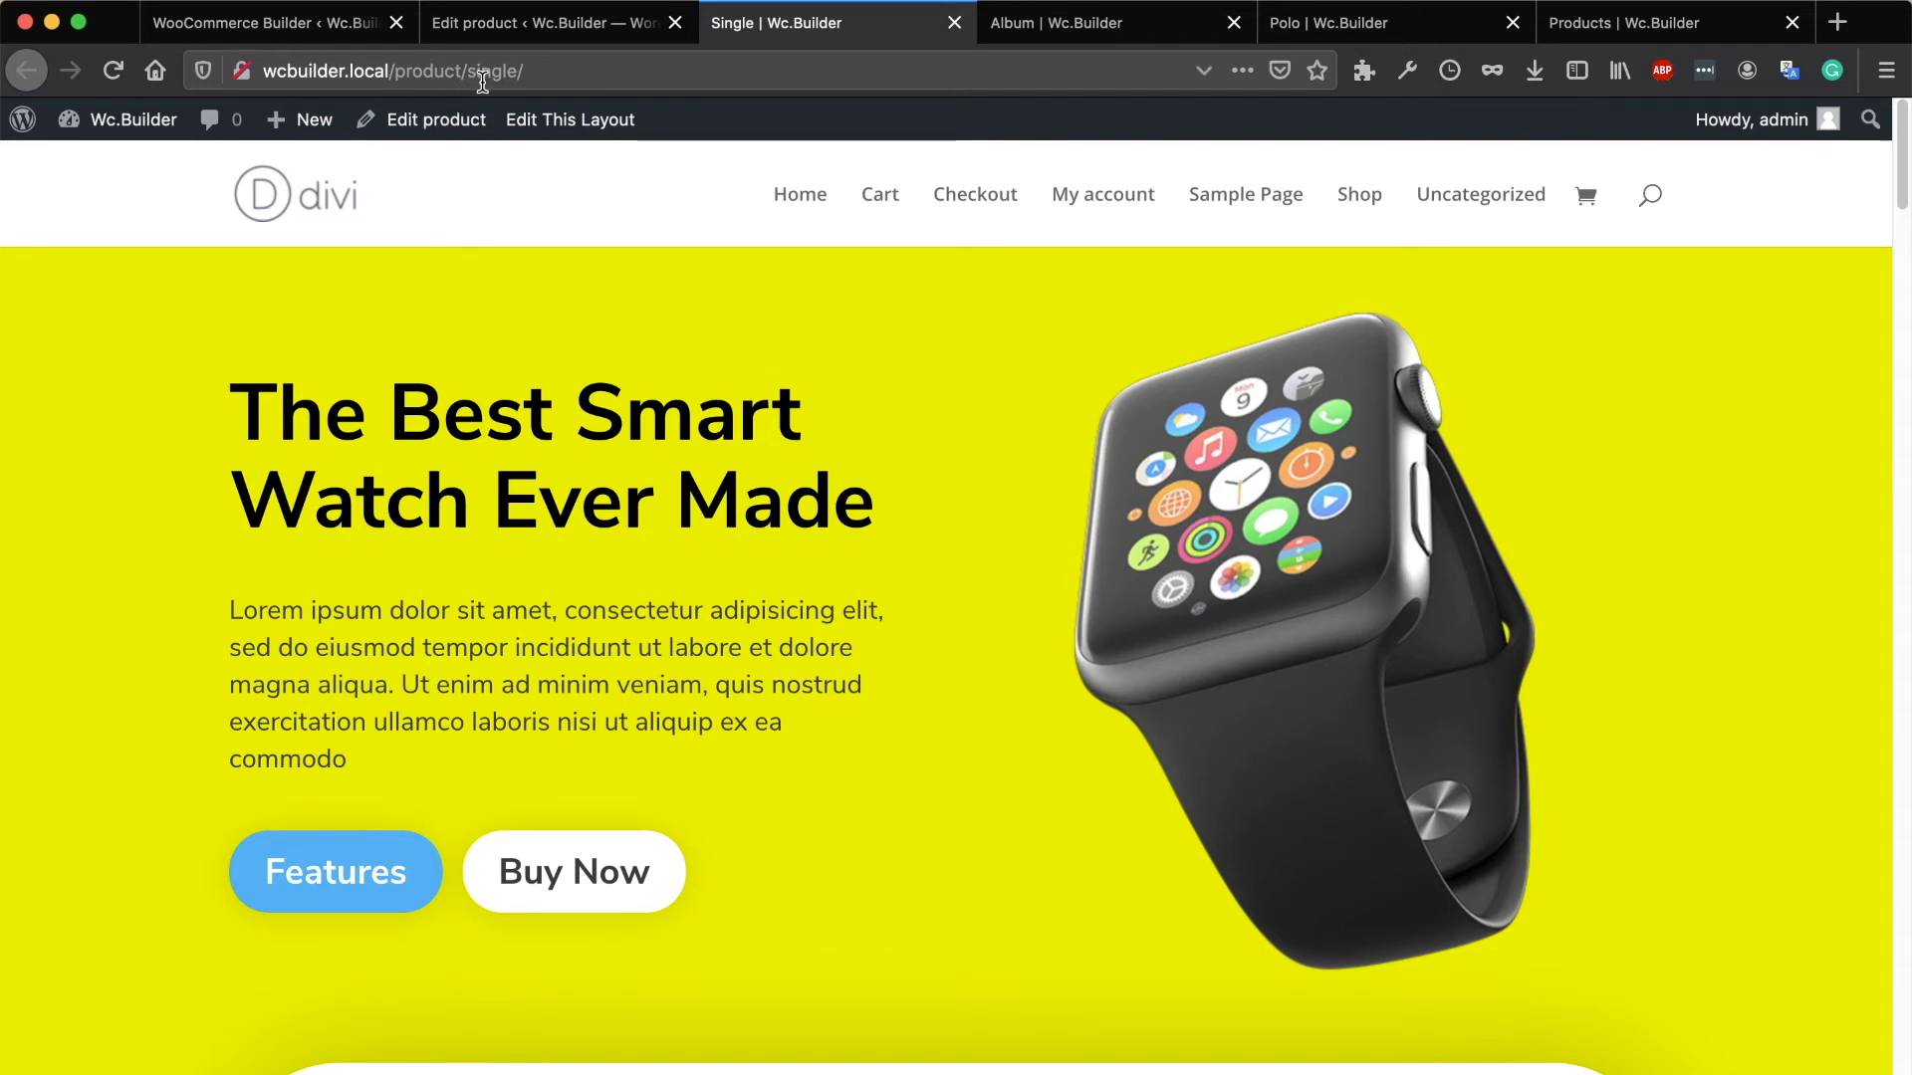
# Step: Compare the Single product page with the Album page and examine the layout choices in the Single product's editor
pyautogui.click(1025, 22)
pyautogui.scroll(10, 763, 472)
pyautogui.click(813, 30)
pyautogui.click(528, 20)
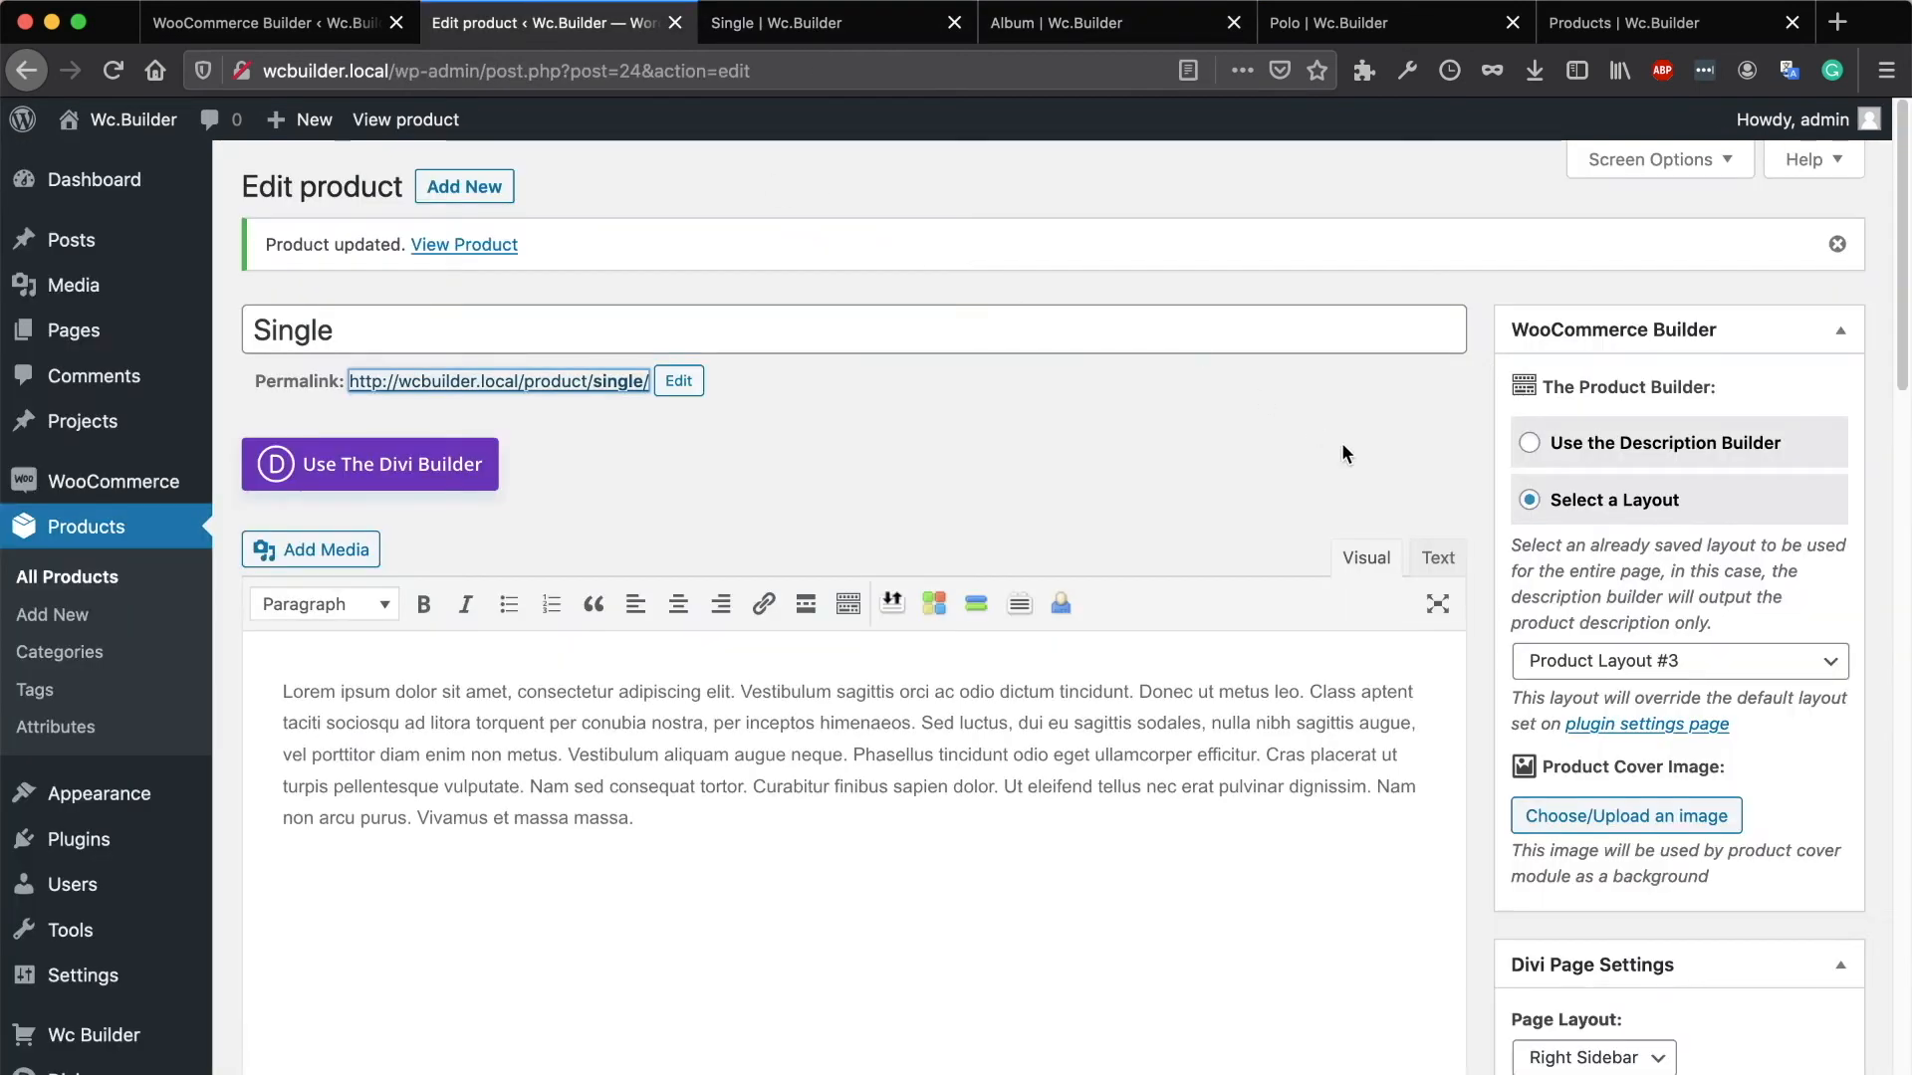
pyautogui.click(1588, 673)
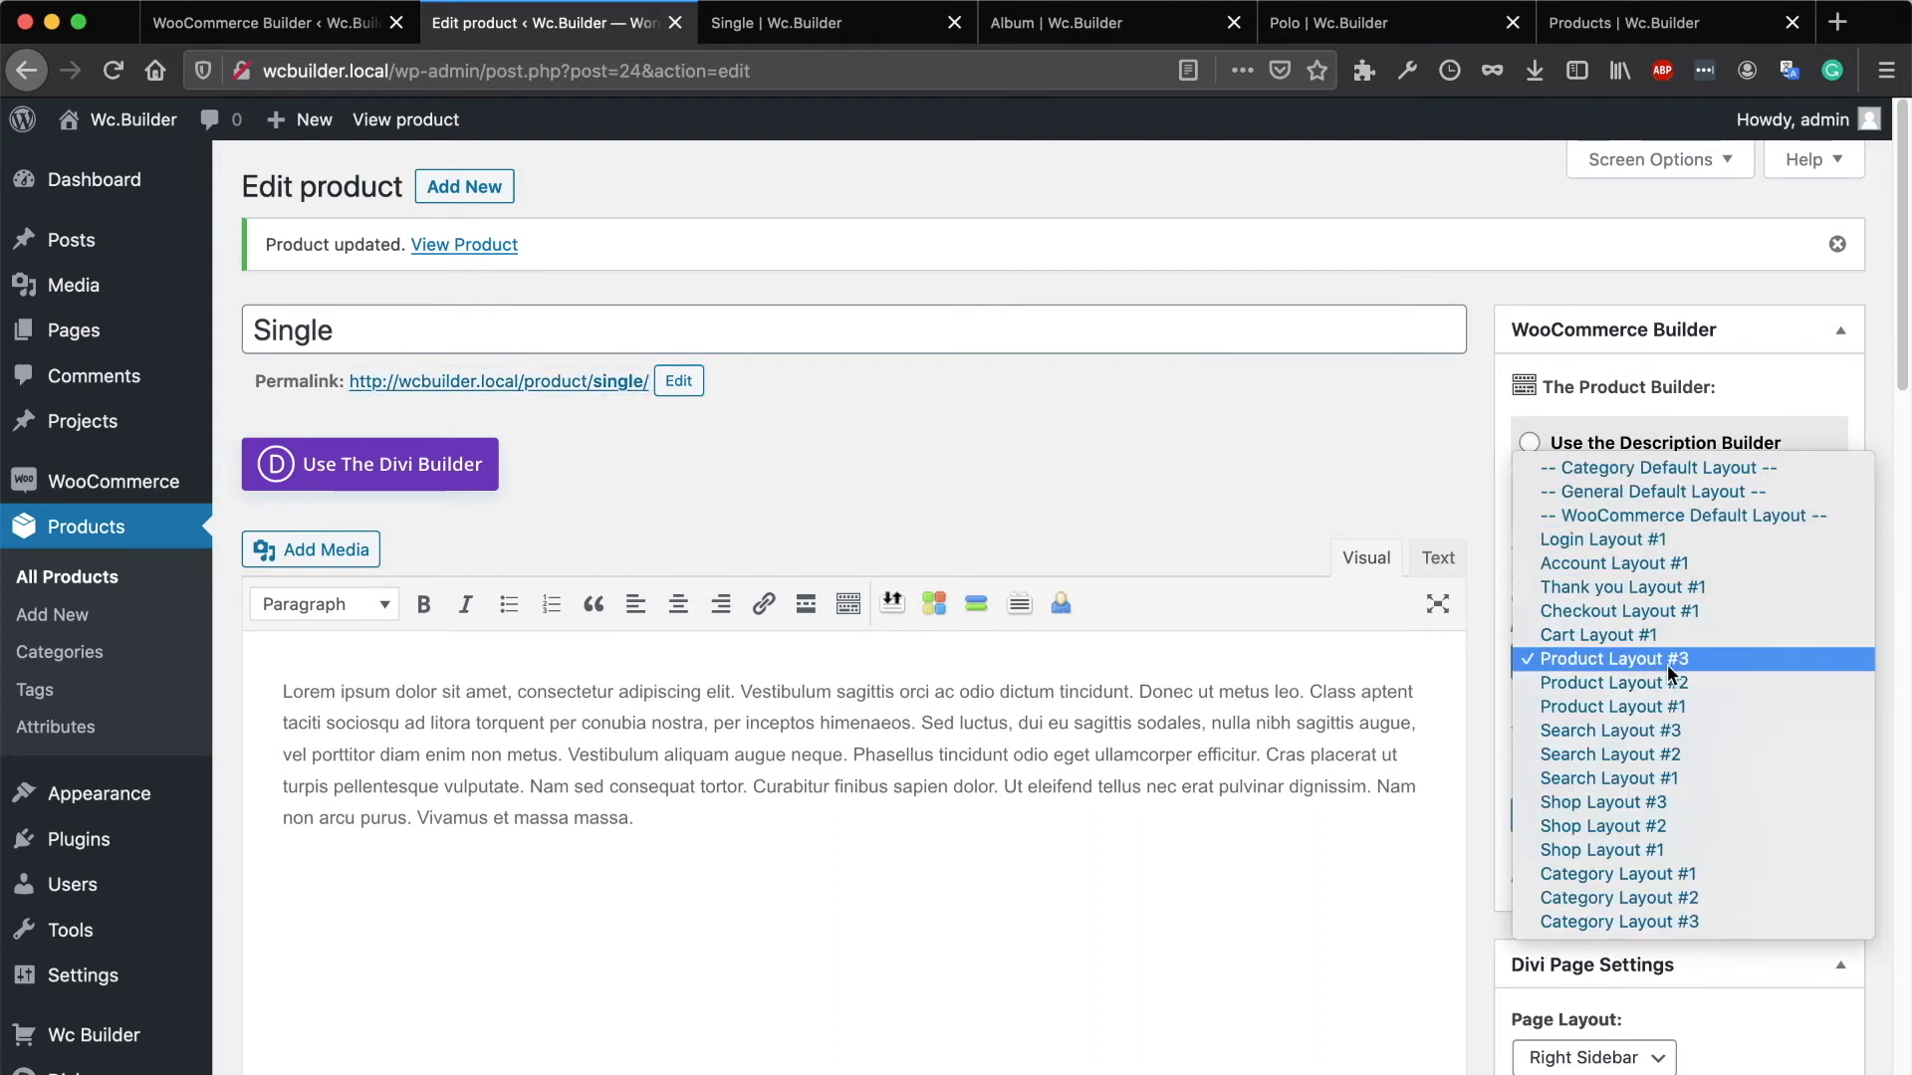
pyautogui.click(1193, 492)
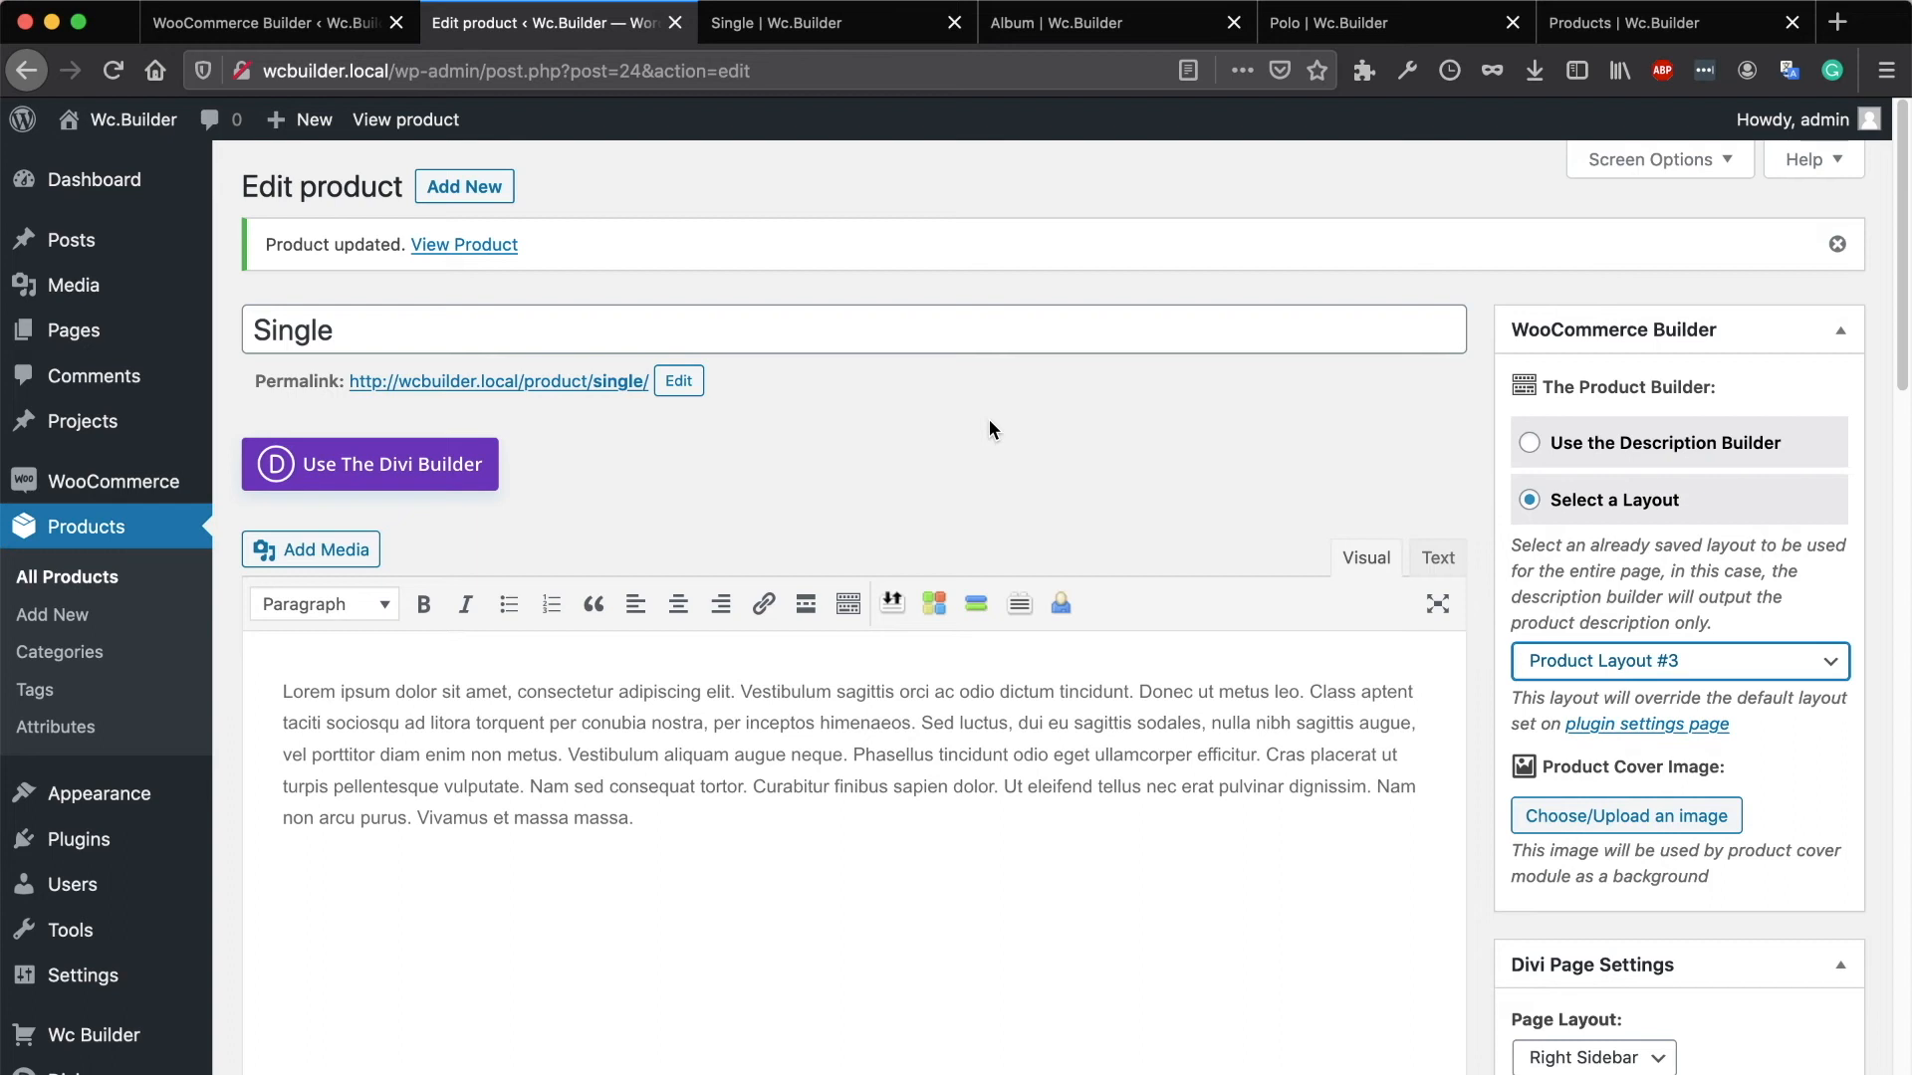
# Step: Review the general default and category-based product layouts alongside the Single product's individual layout and its other product settings
pyautogui.click(315, 24)
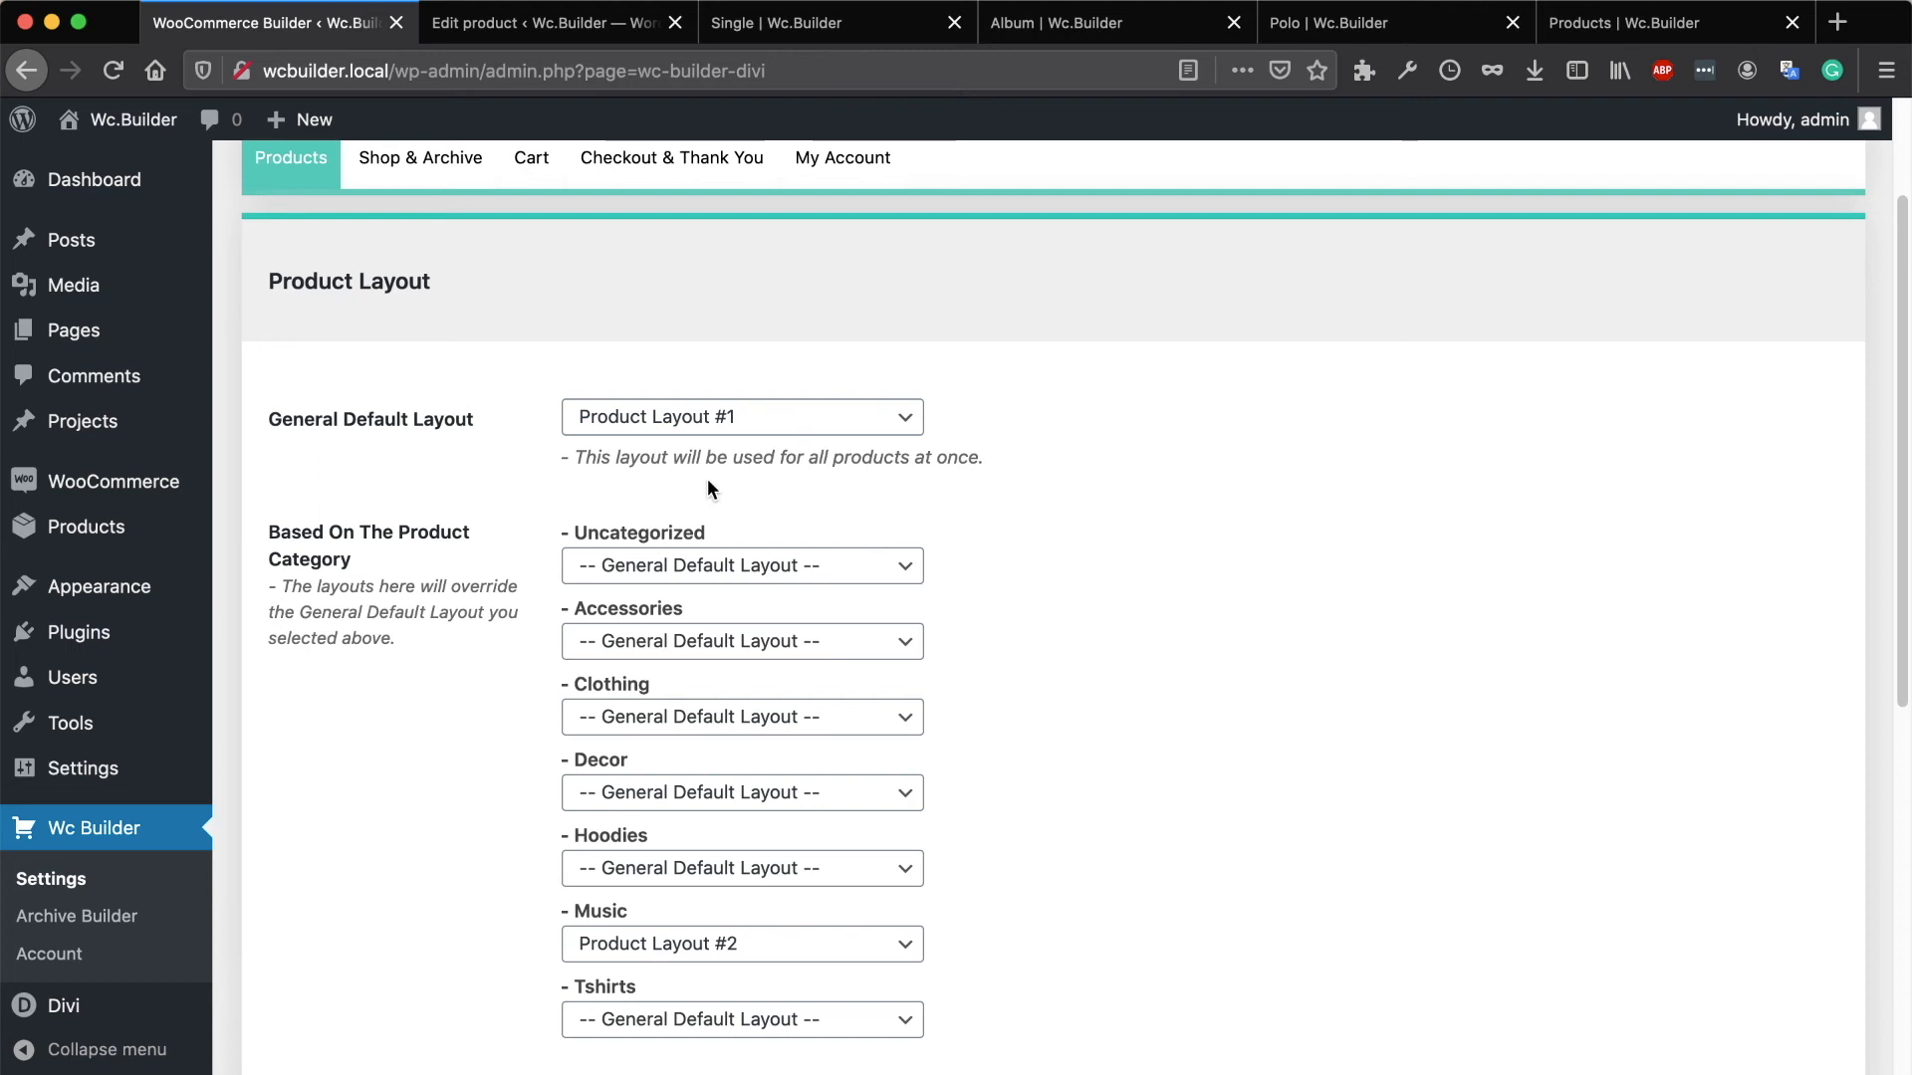
pyautogui.scroll(-3, 708, 476)
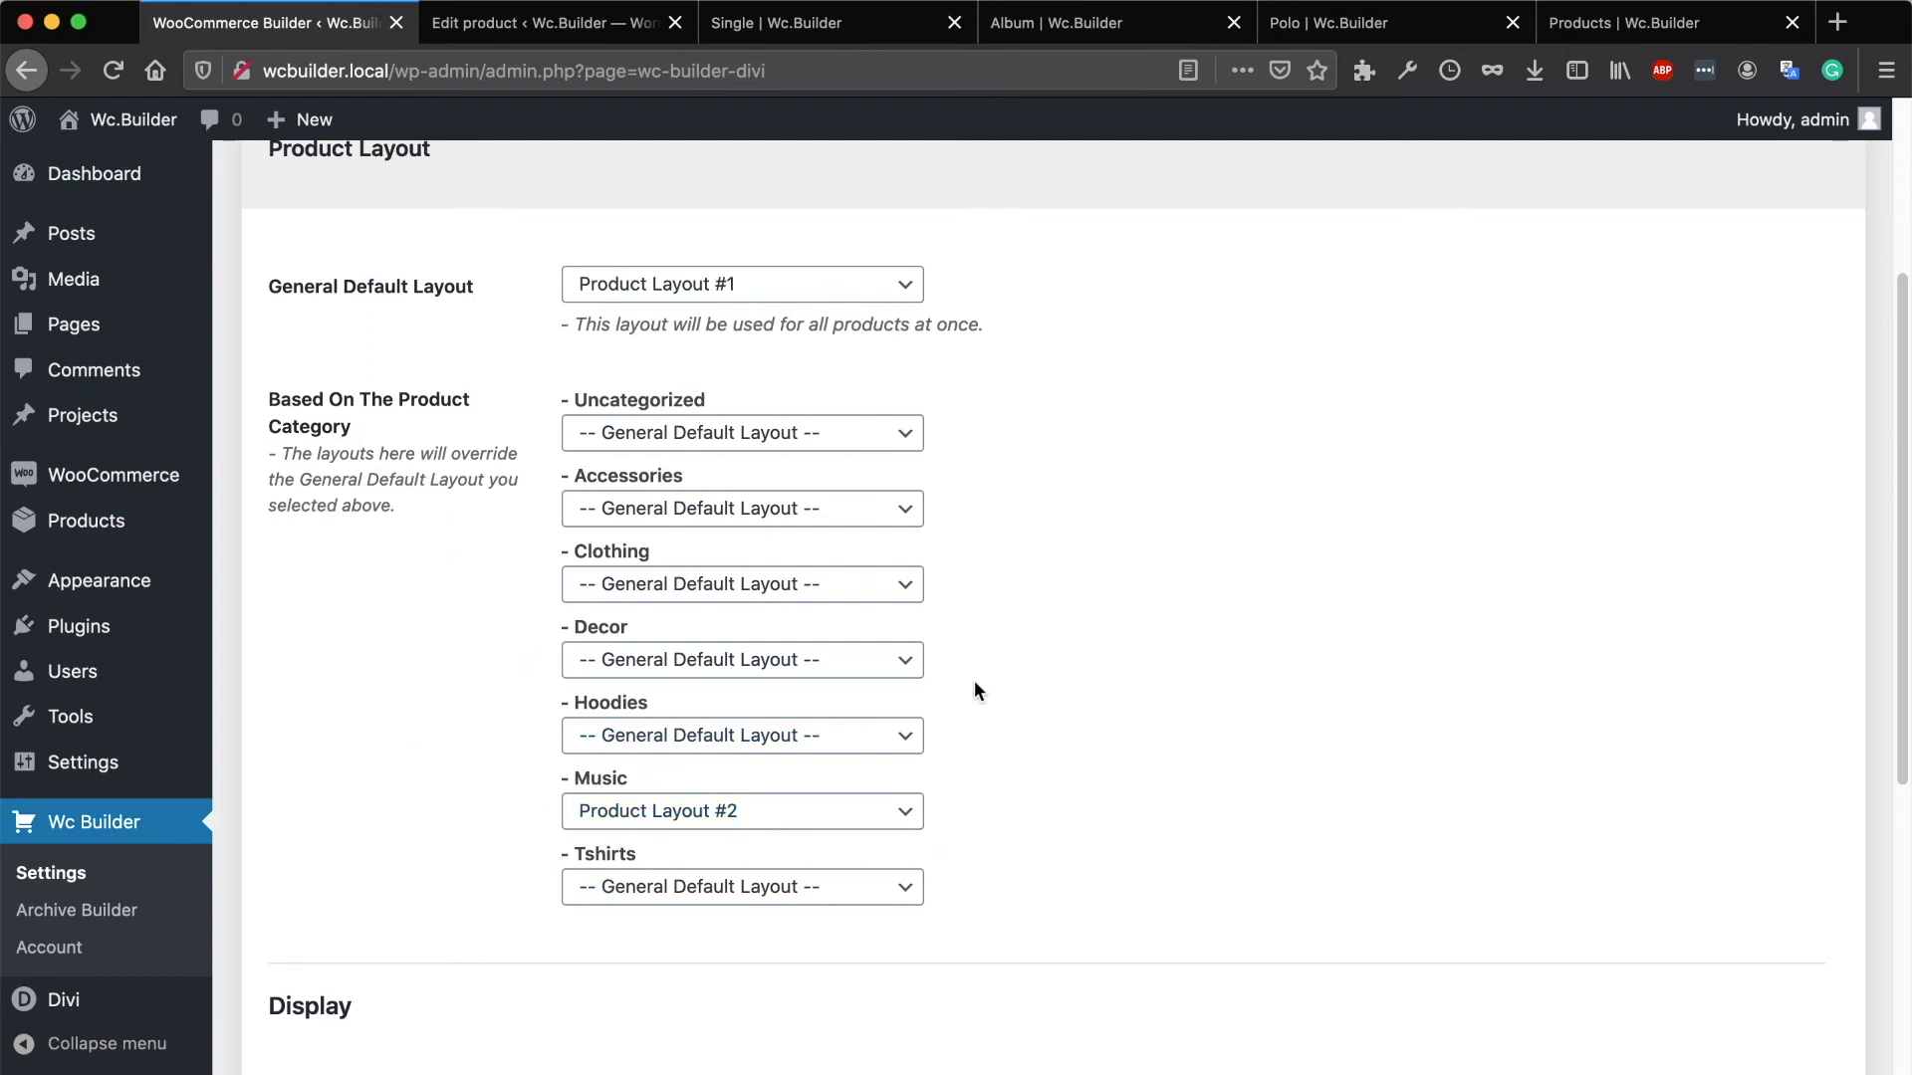
pyautogui.click(633, 42)
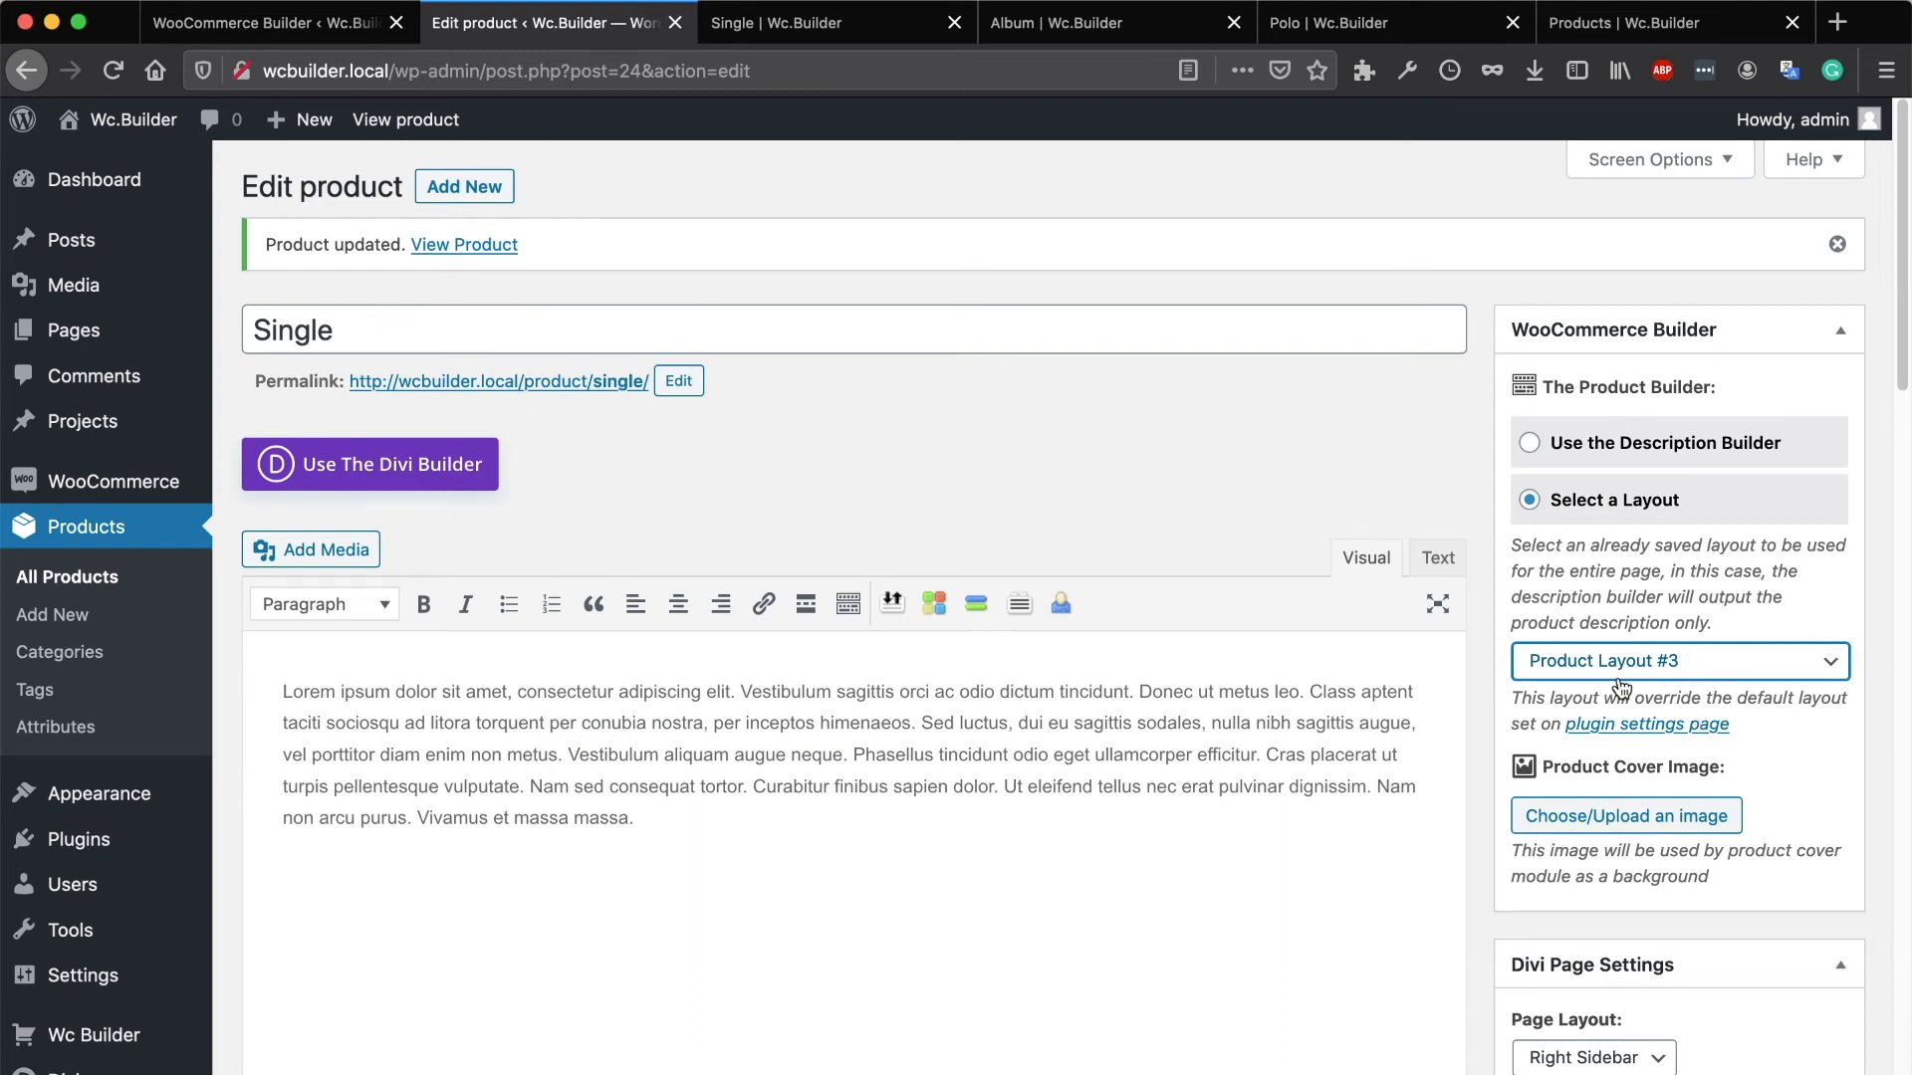
pyautogui.click(357, 37)
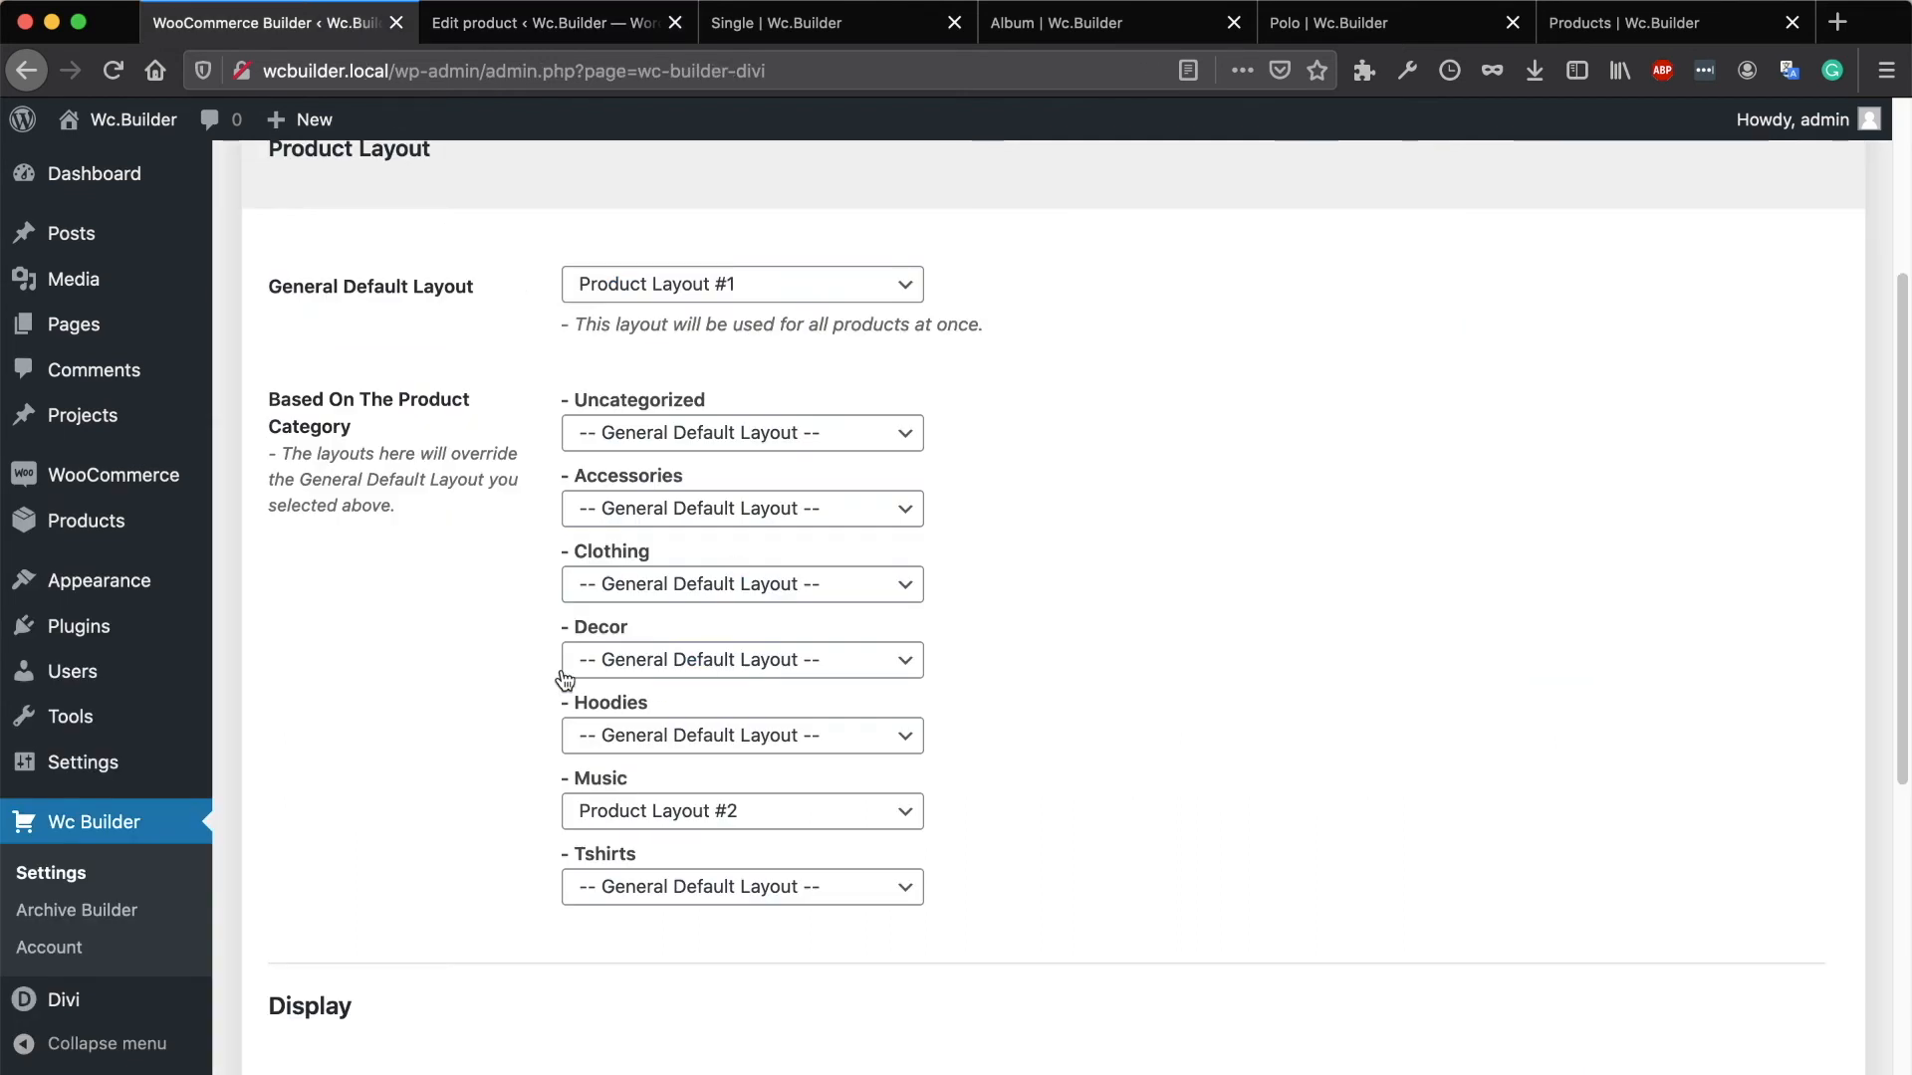
pyautogui.scroll(2, 414, 359)
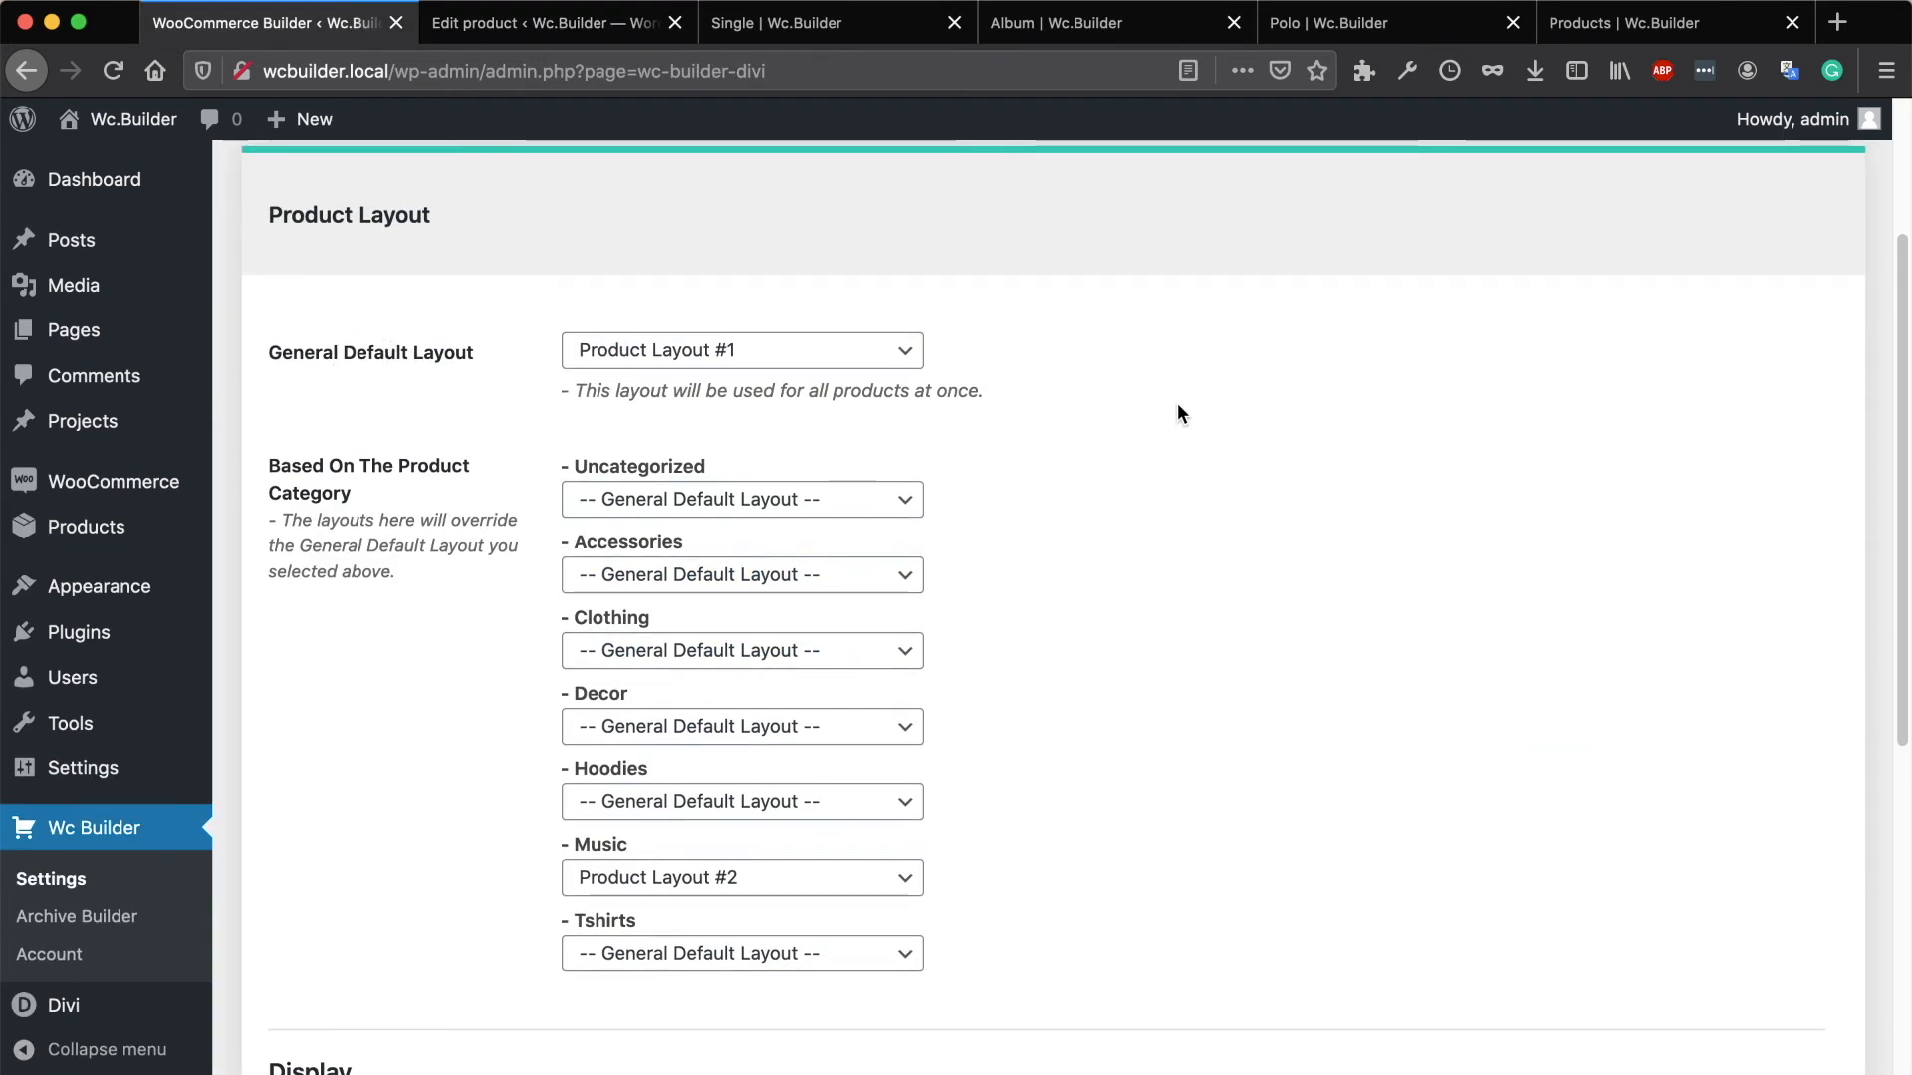
pyautogui.click(618, 30)
pyautogui.click(748, 24)
pyautogui.click(629, 28)
pyautogui.scroll(-10, 851, 563)
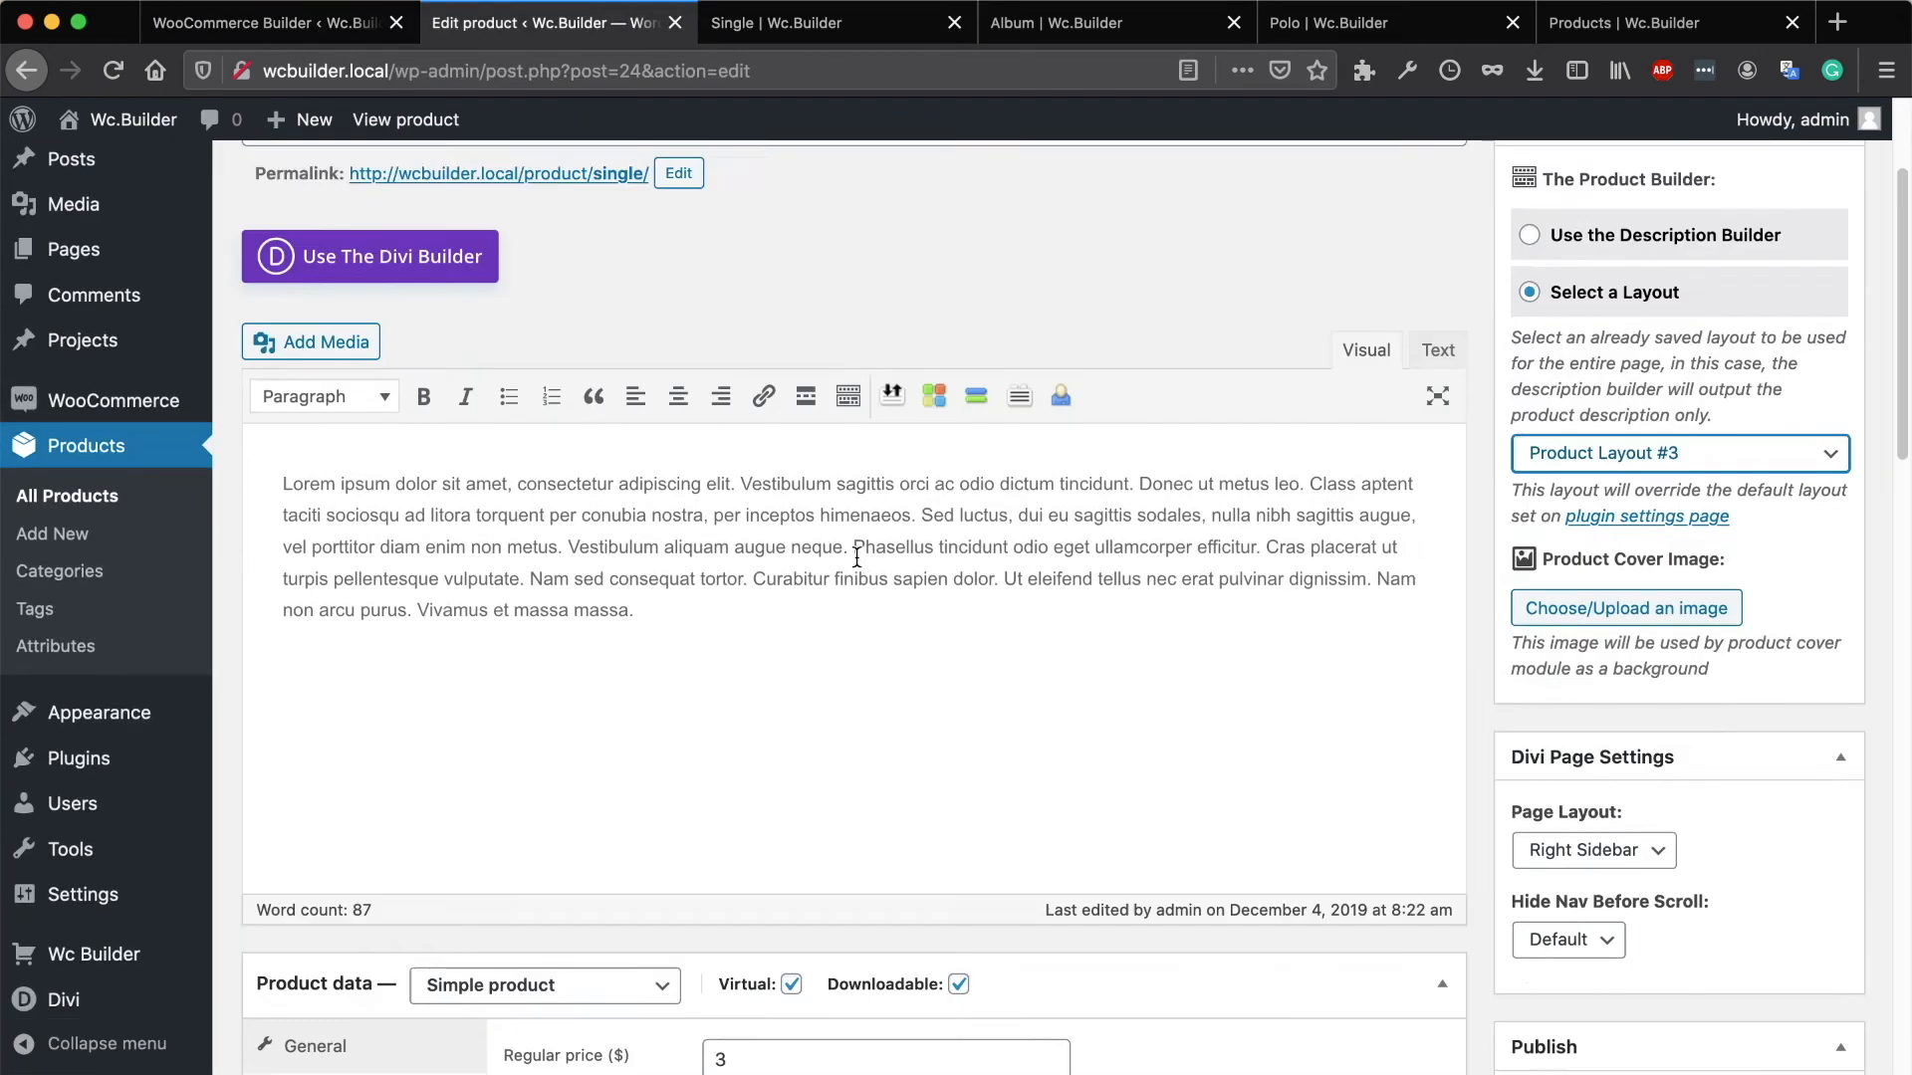
pyautogui.scroll(-5, 863, 566)
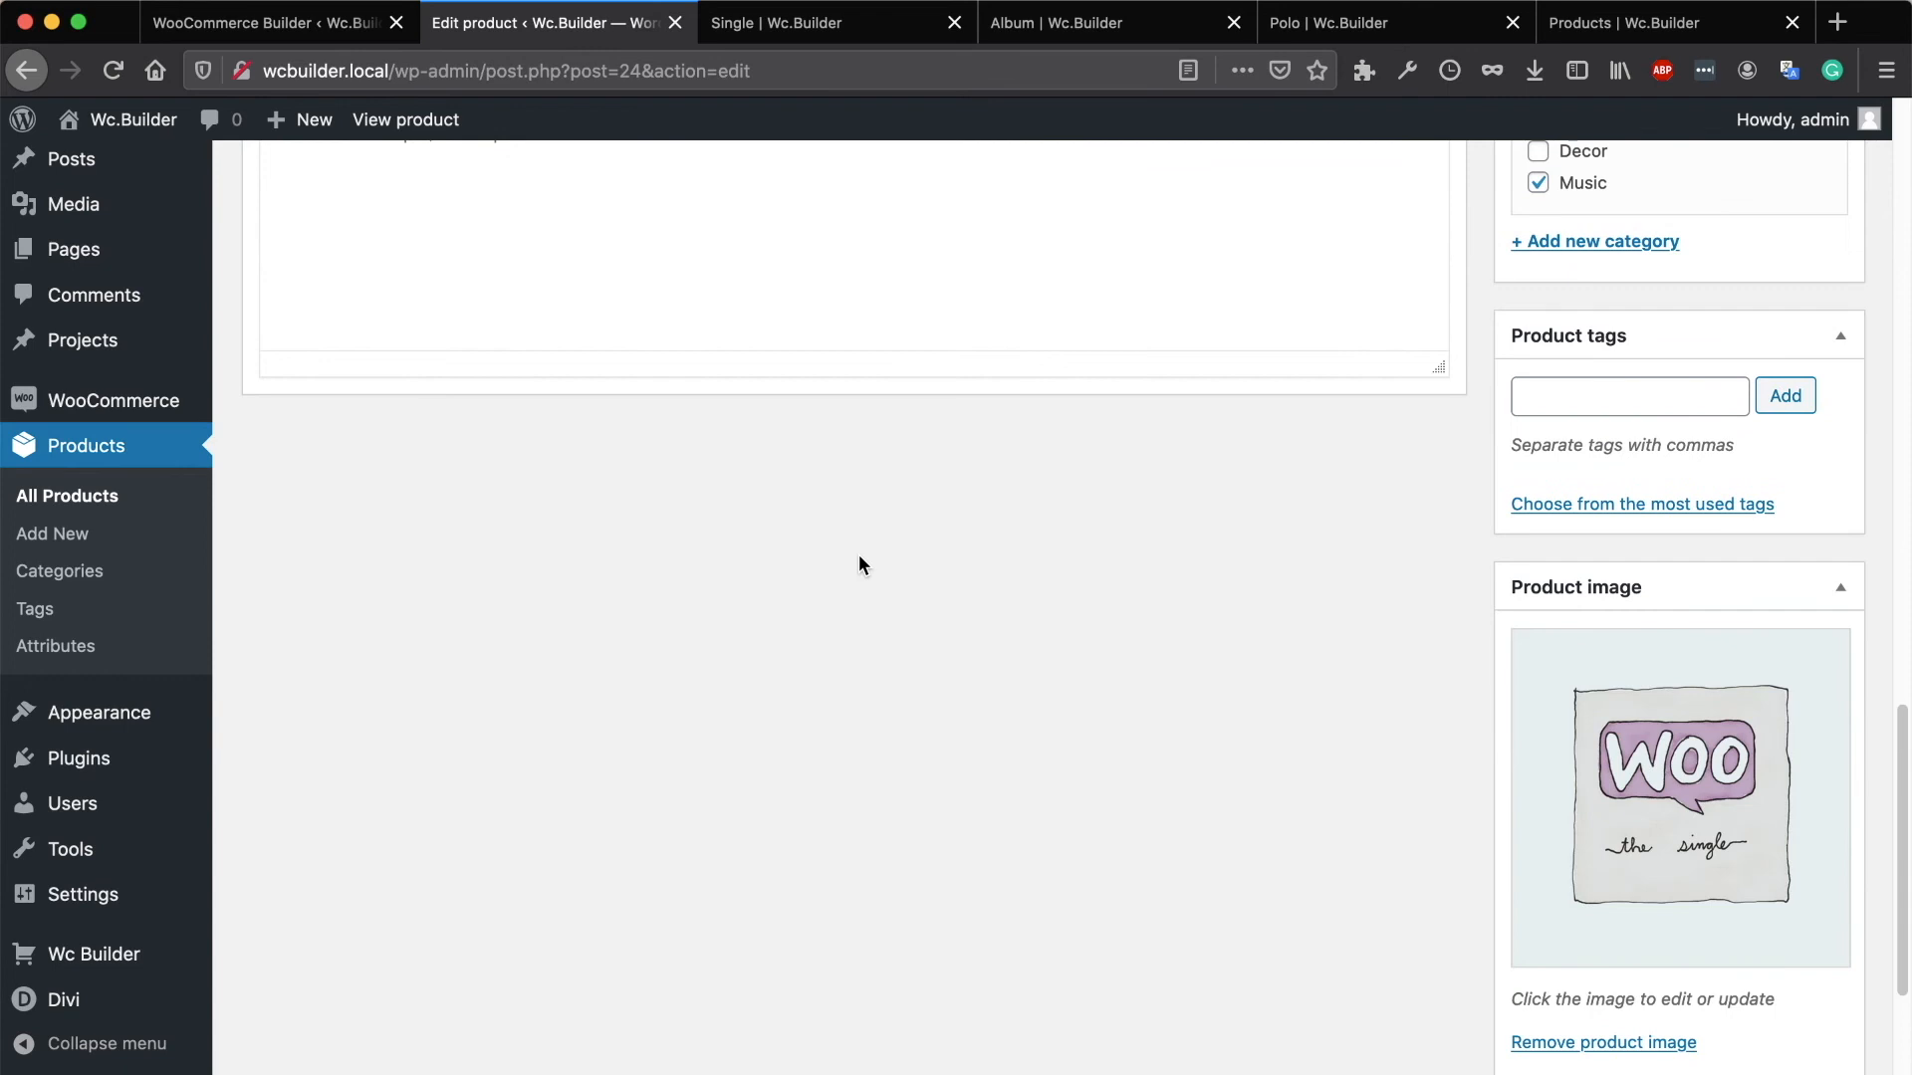
pyautogui.scroll(15, 858, 557)
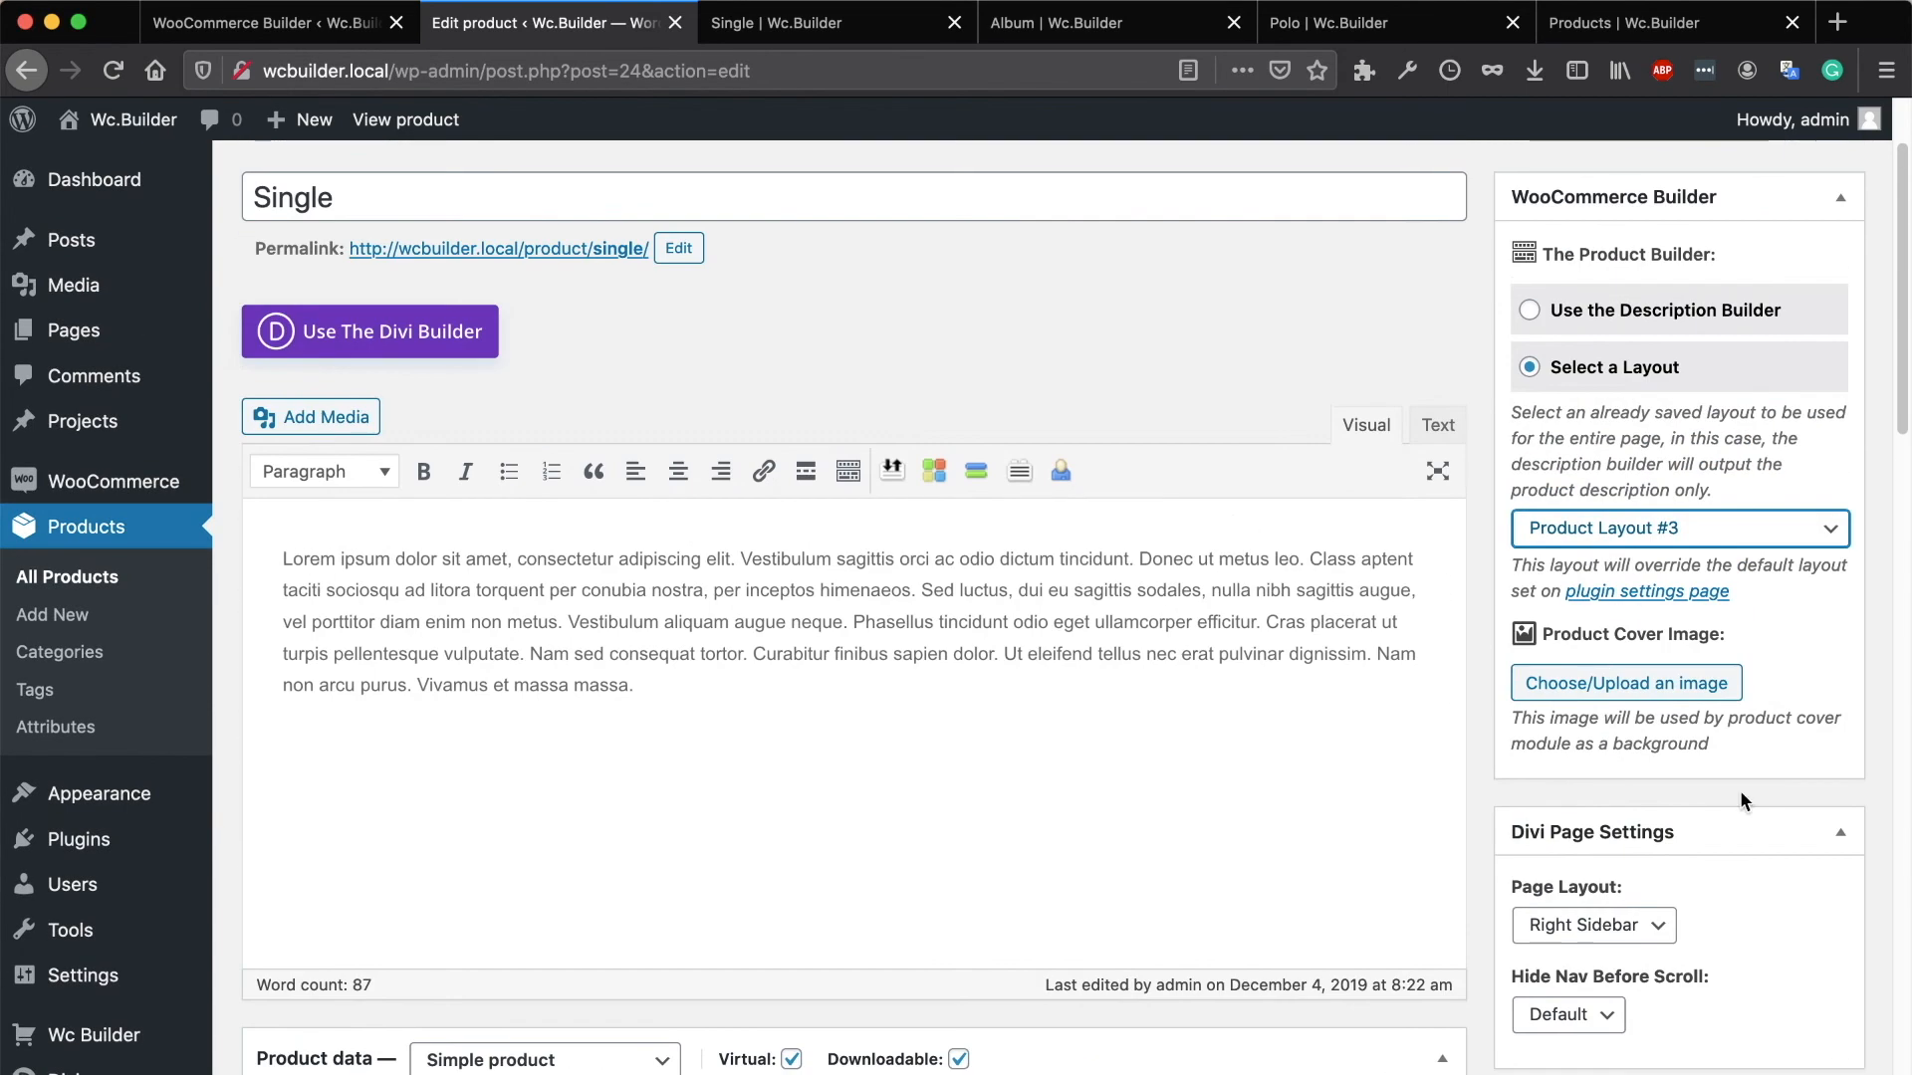
# Step: Examine the Single product's description and the Use the Description Builder option, then restore Select a Layout
pyautogui.click(976, 320)
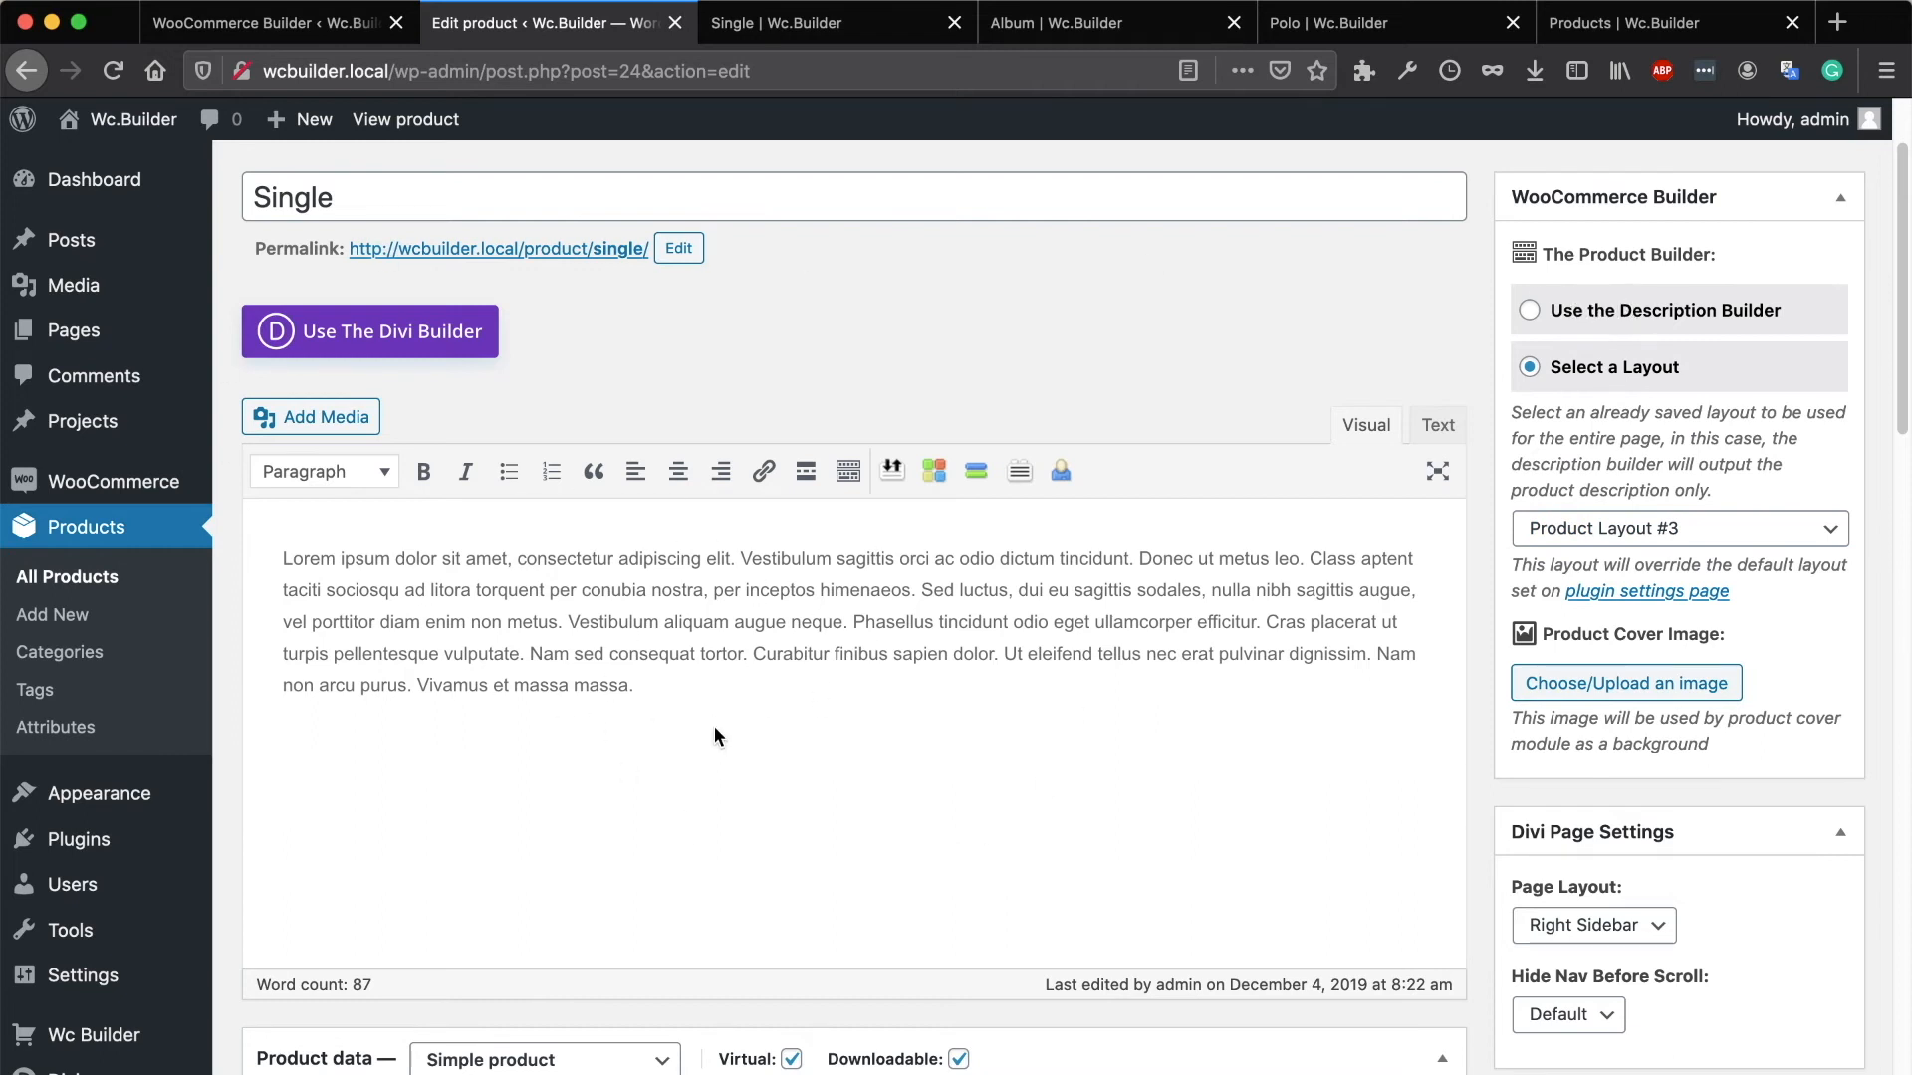
pyautogui.moveTo(708, 695); pyautogui.dragTo(269, 541)
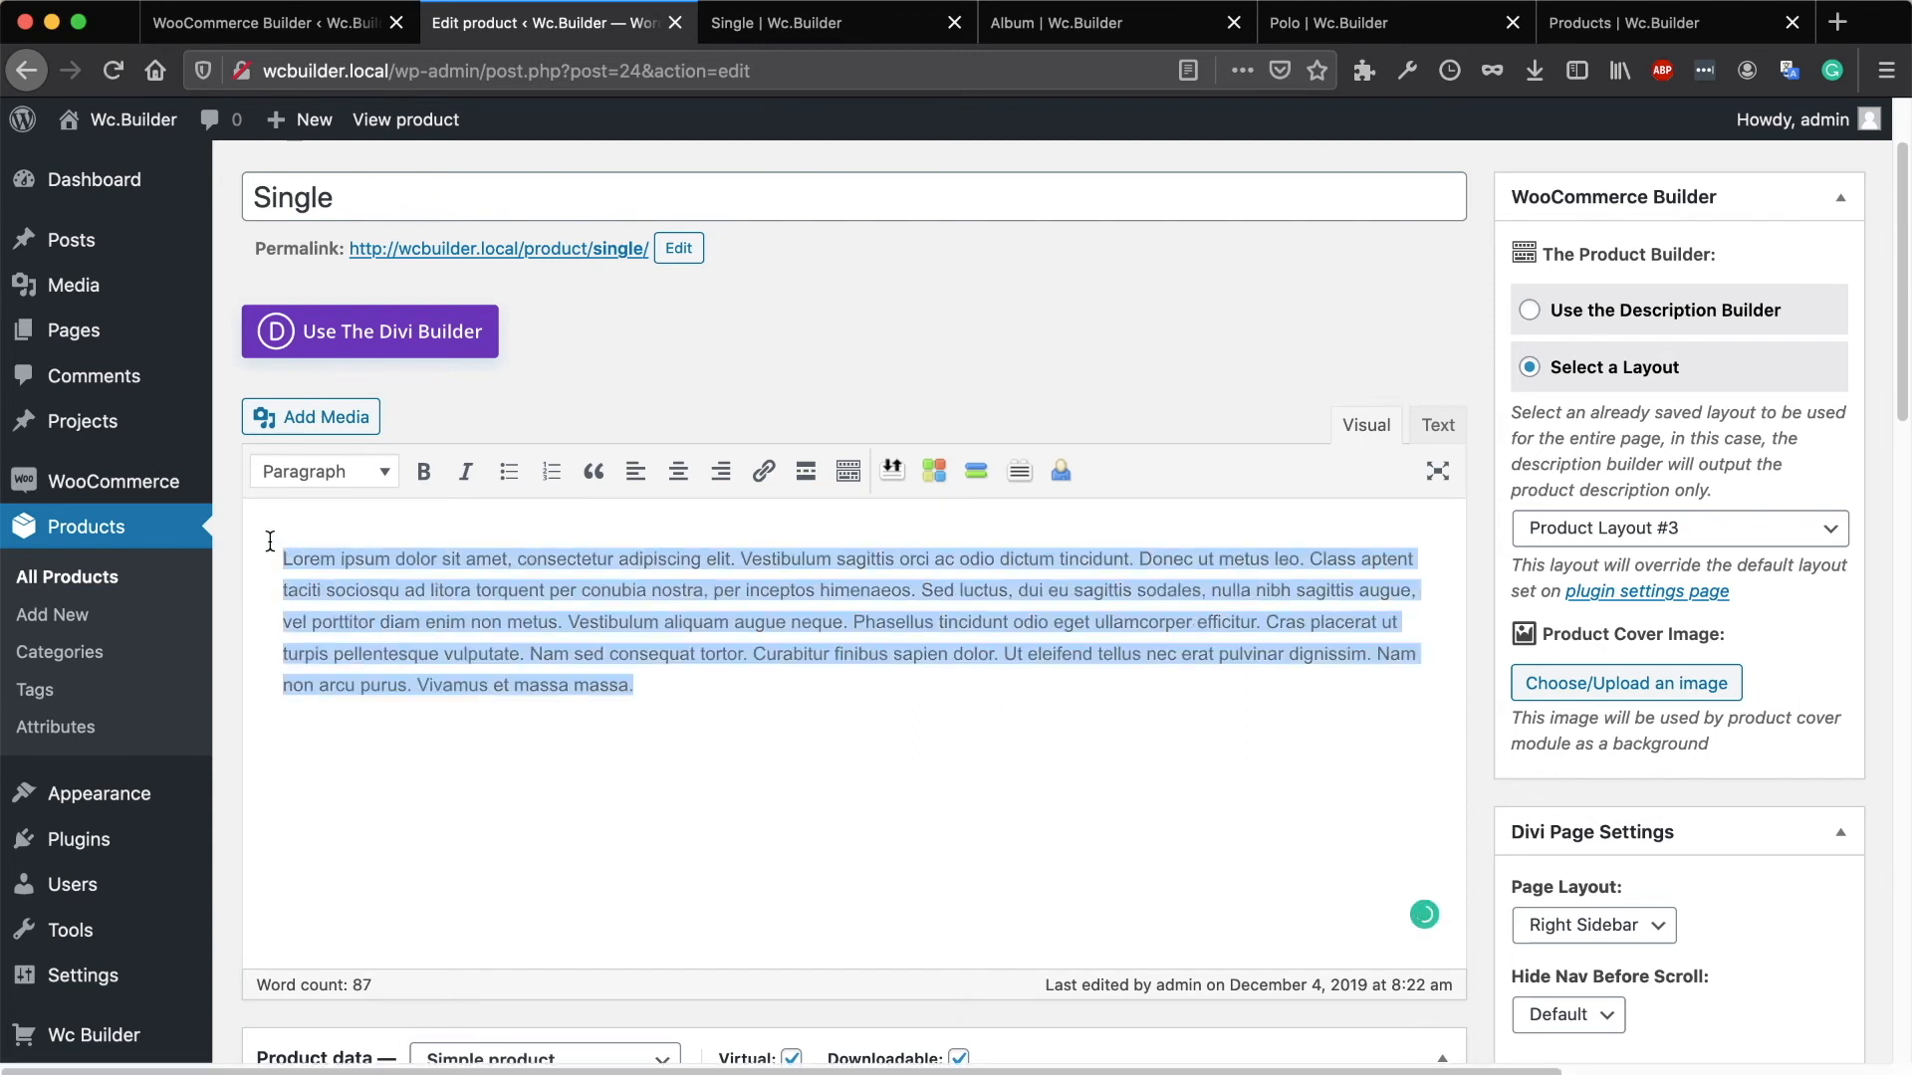
pyautogui.click(810, 761)
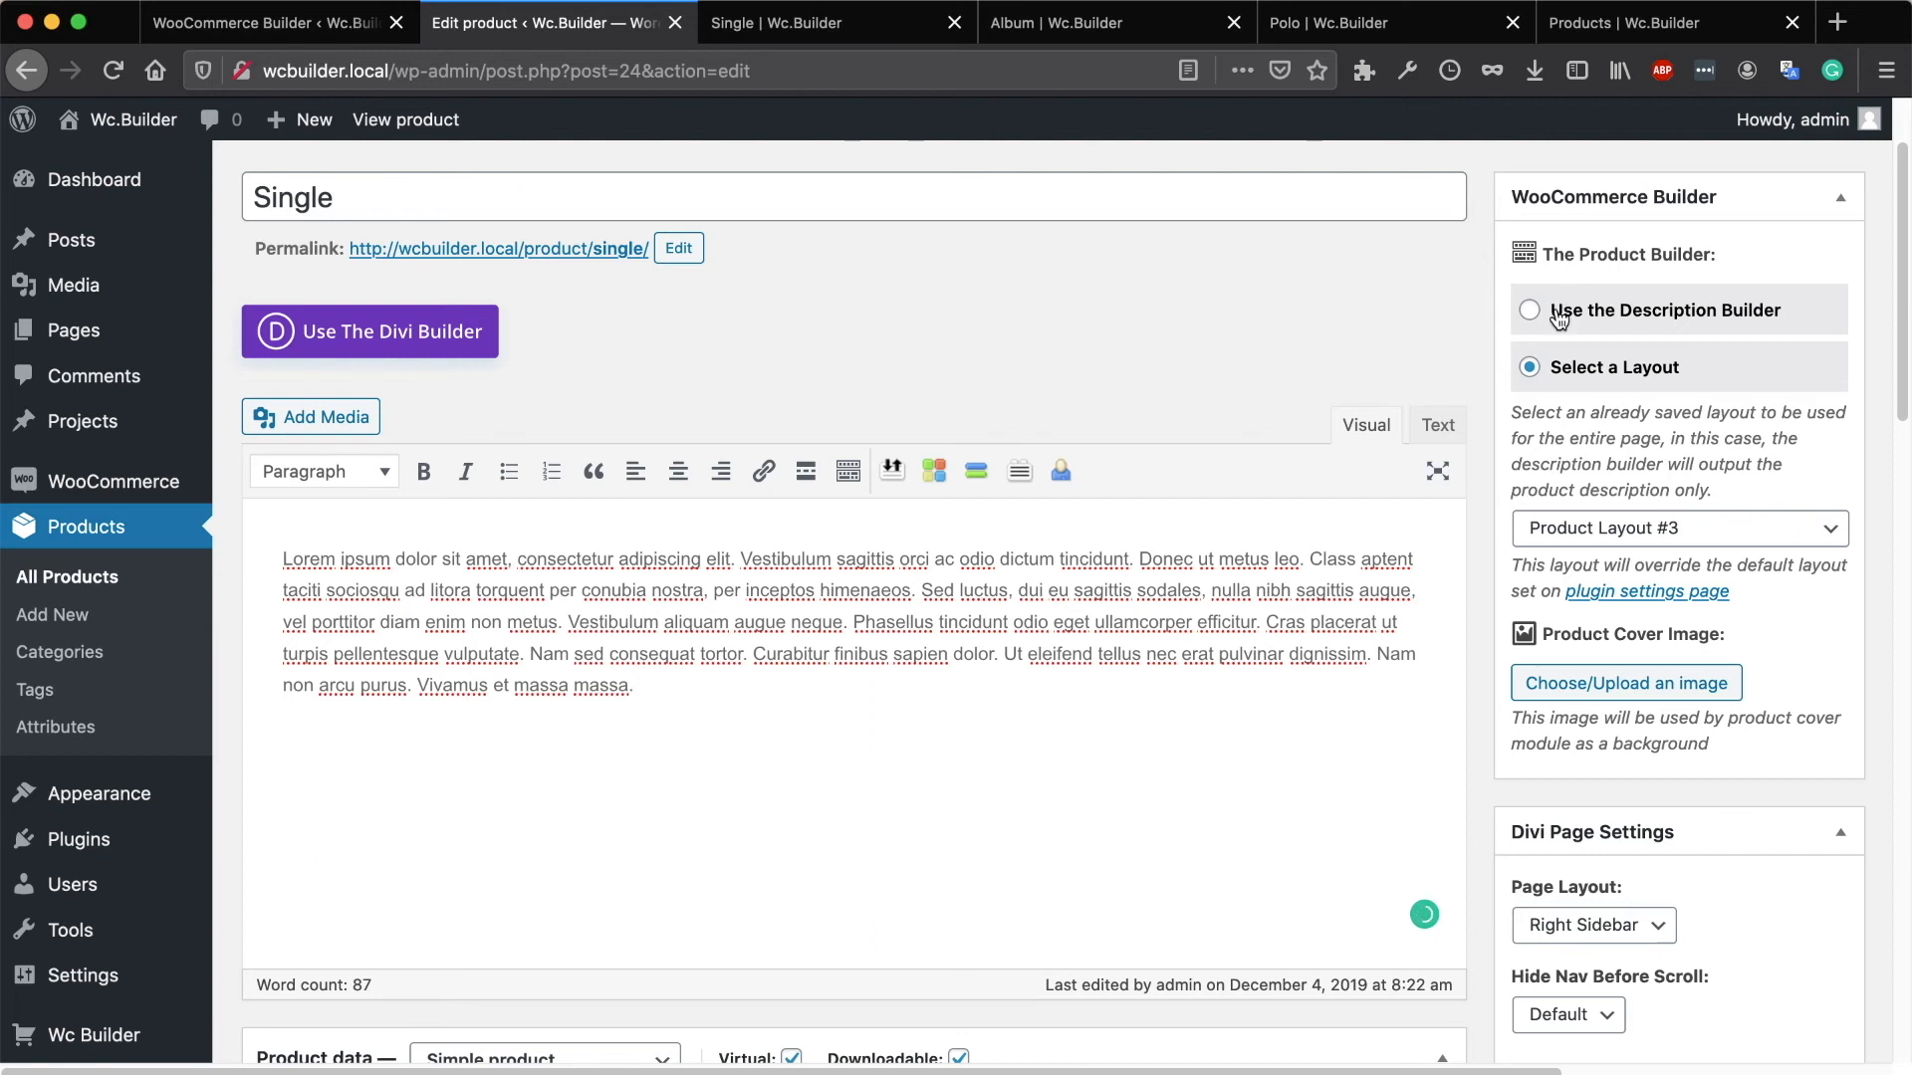
pyautogui.click(1601, 315)
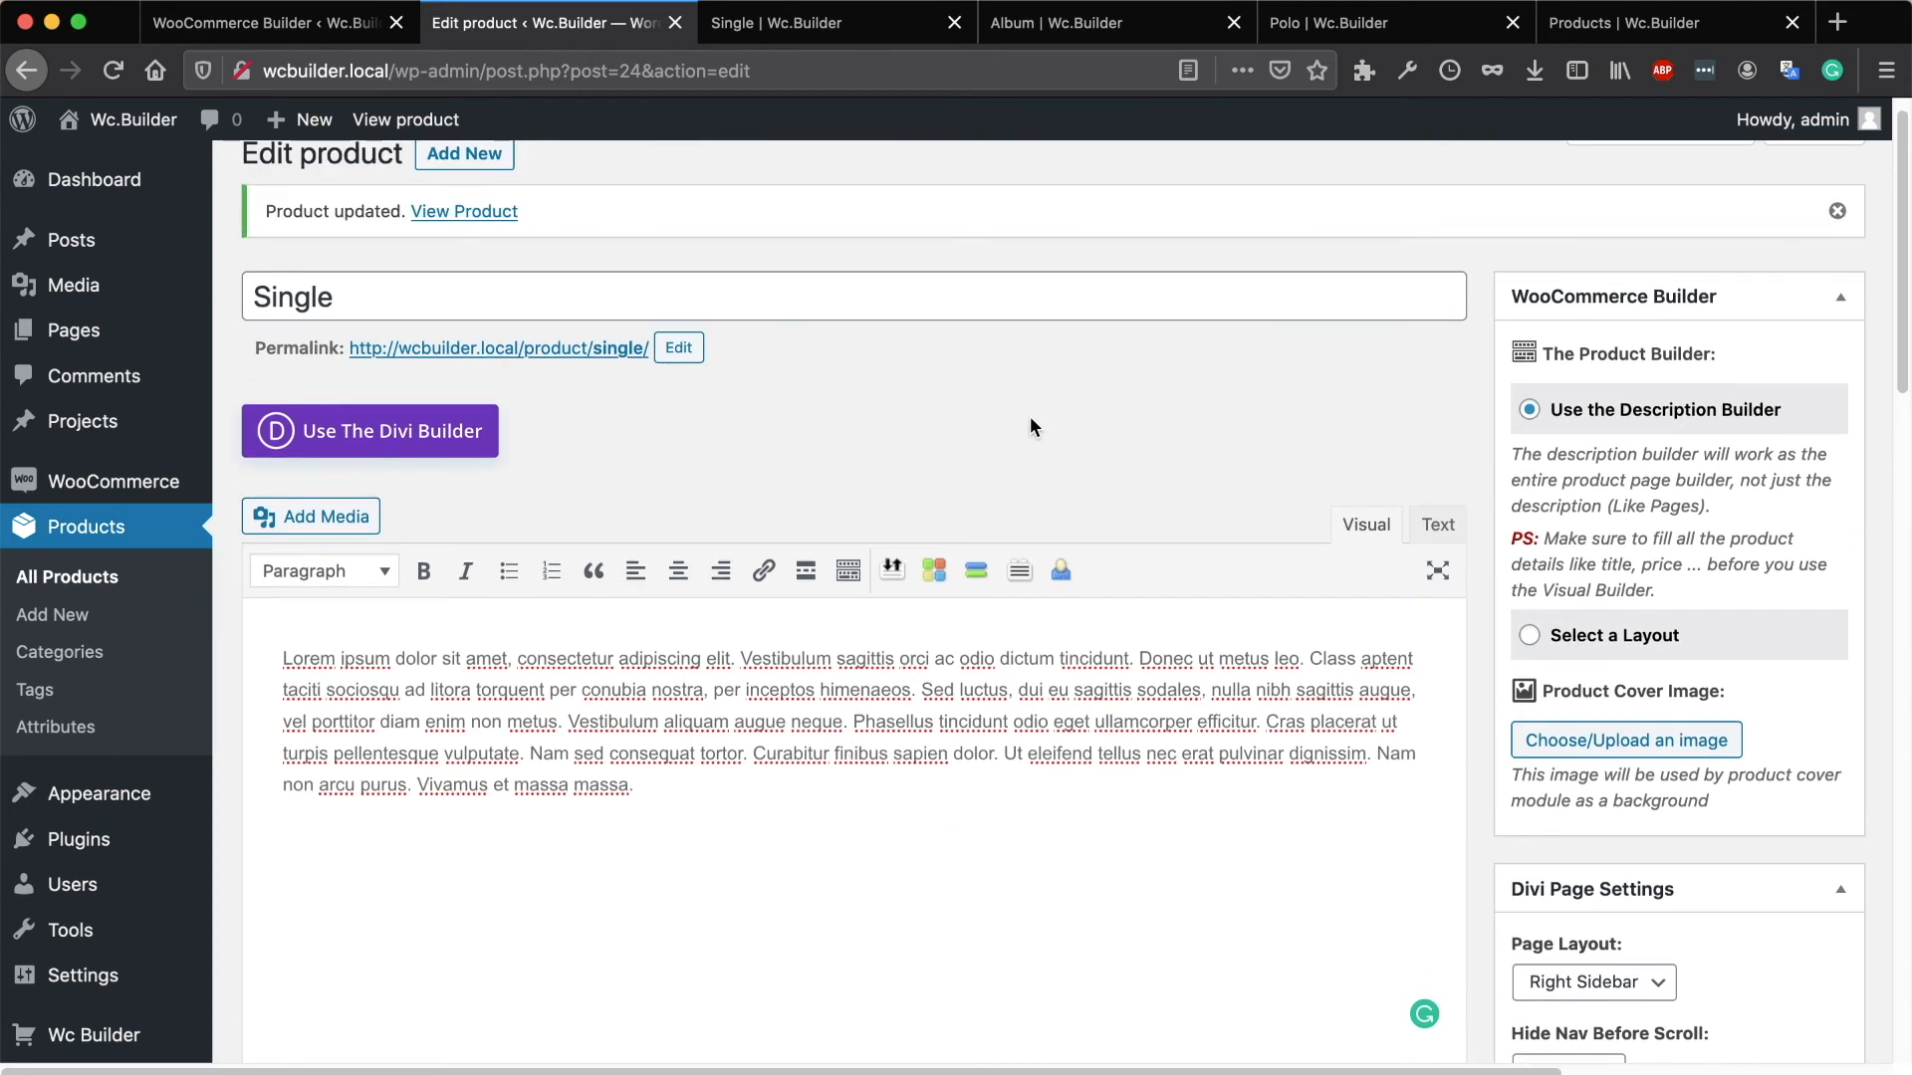
pyautogui.click(1593, 637)
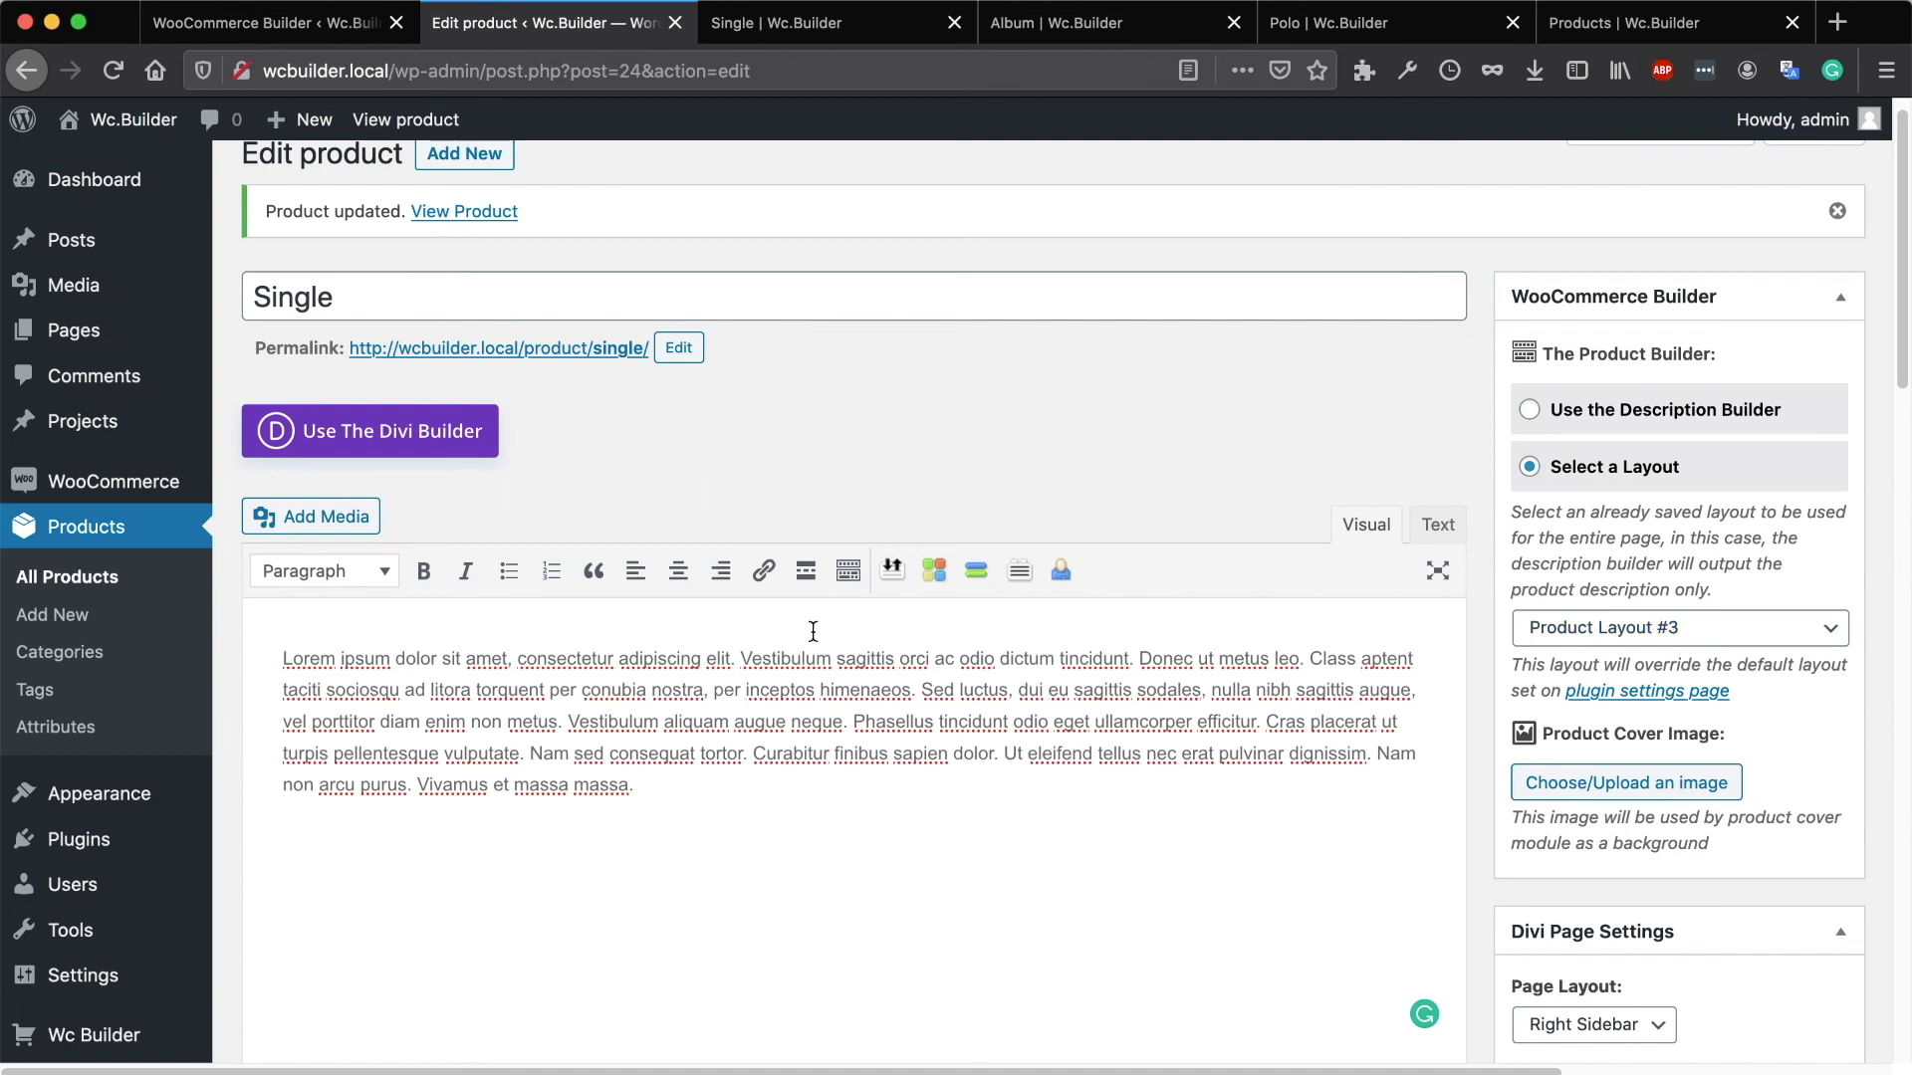
# Step: Review the Single product's data fields and its published page, and return to its WooCommerce Builder layout options
pyautogui.scroll(-6, 839, 719)
pyautogui.scroll(-3, 851, 721)
pyautogui.scroll(5, 852, 721)
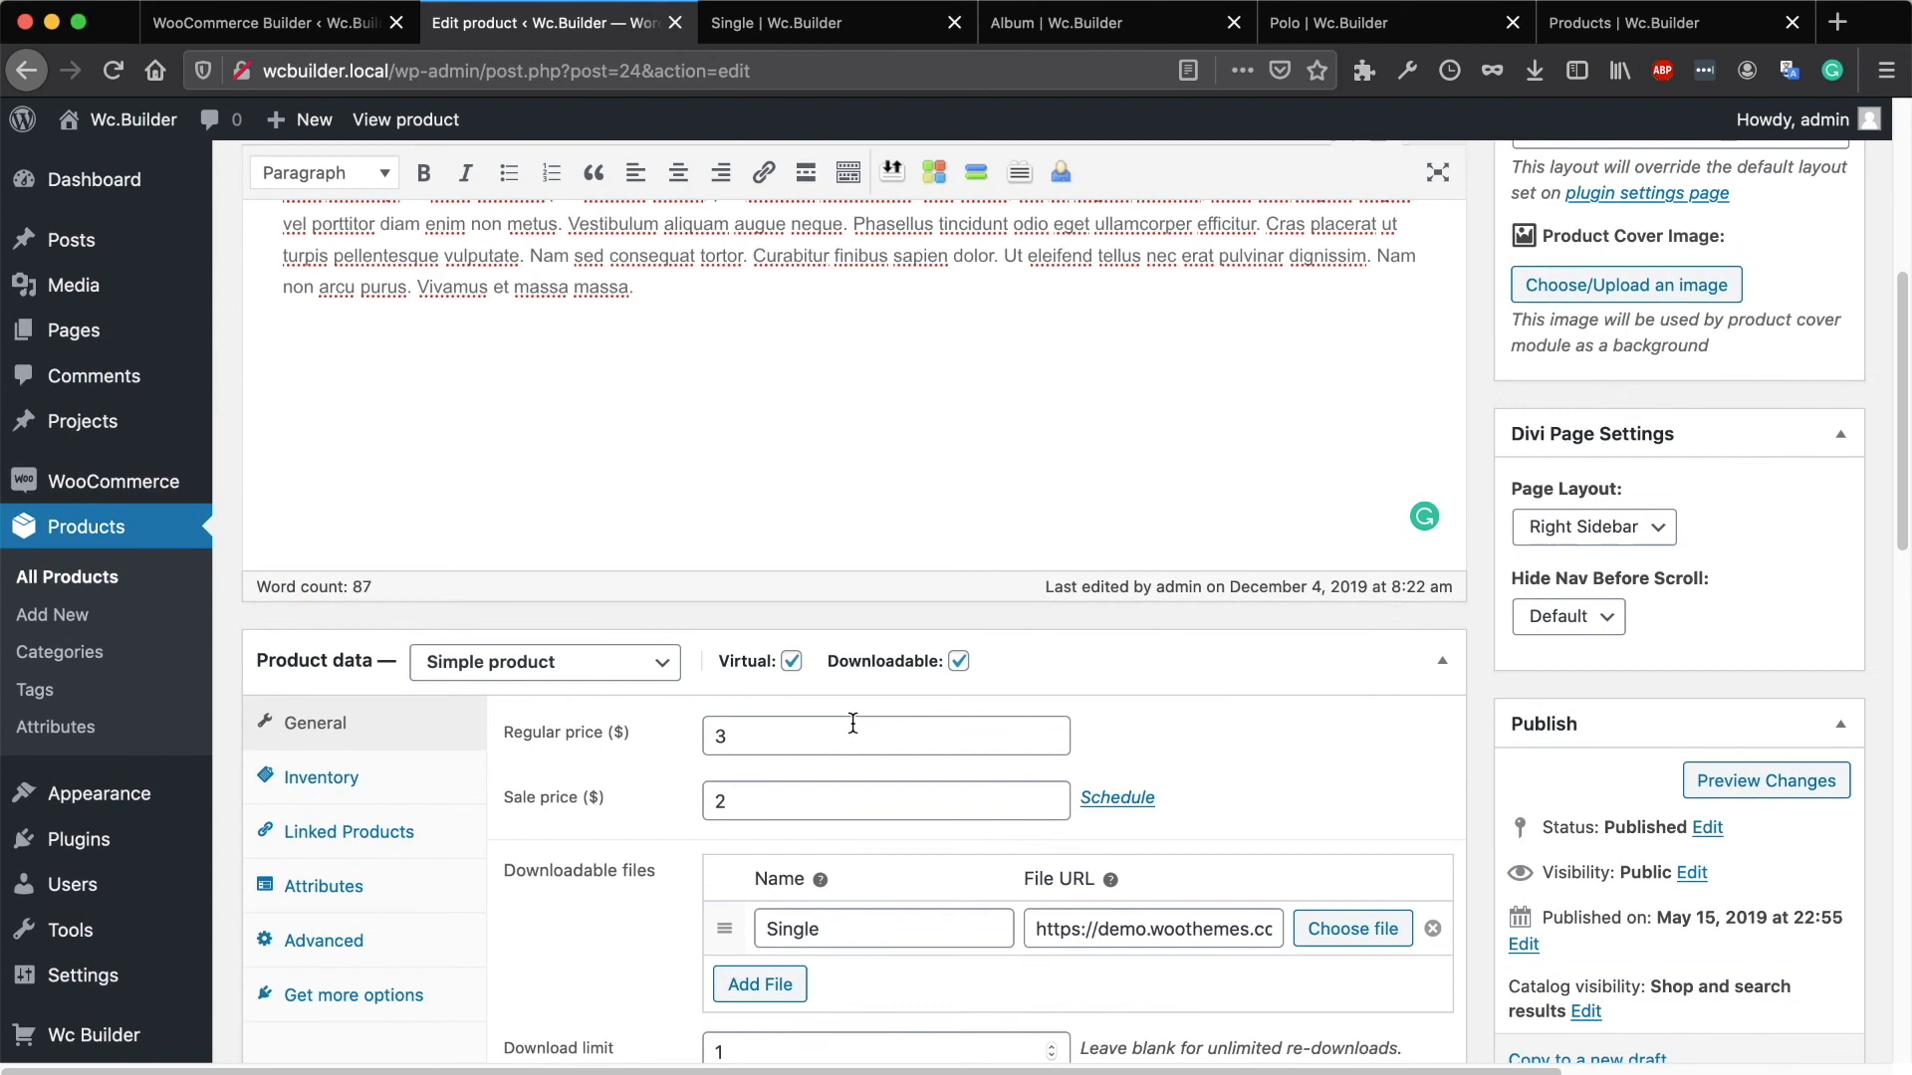
pyautogui.scroll(2, 1586, 633)
pyautogui.scroll(3, 1587, 637)
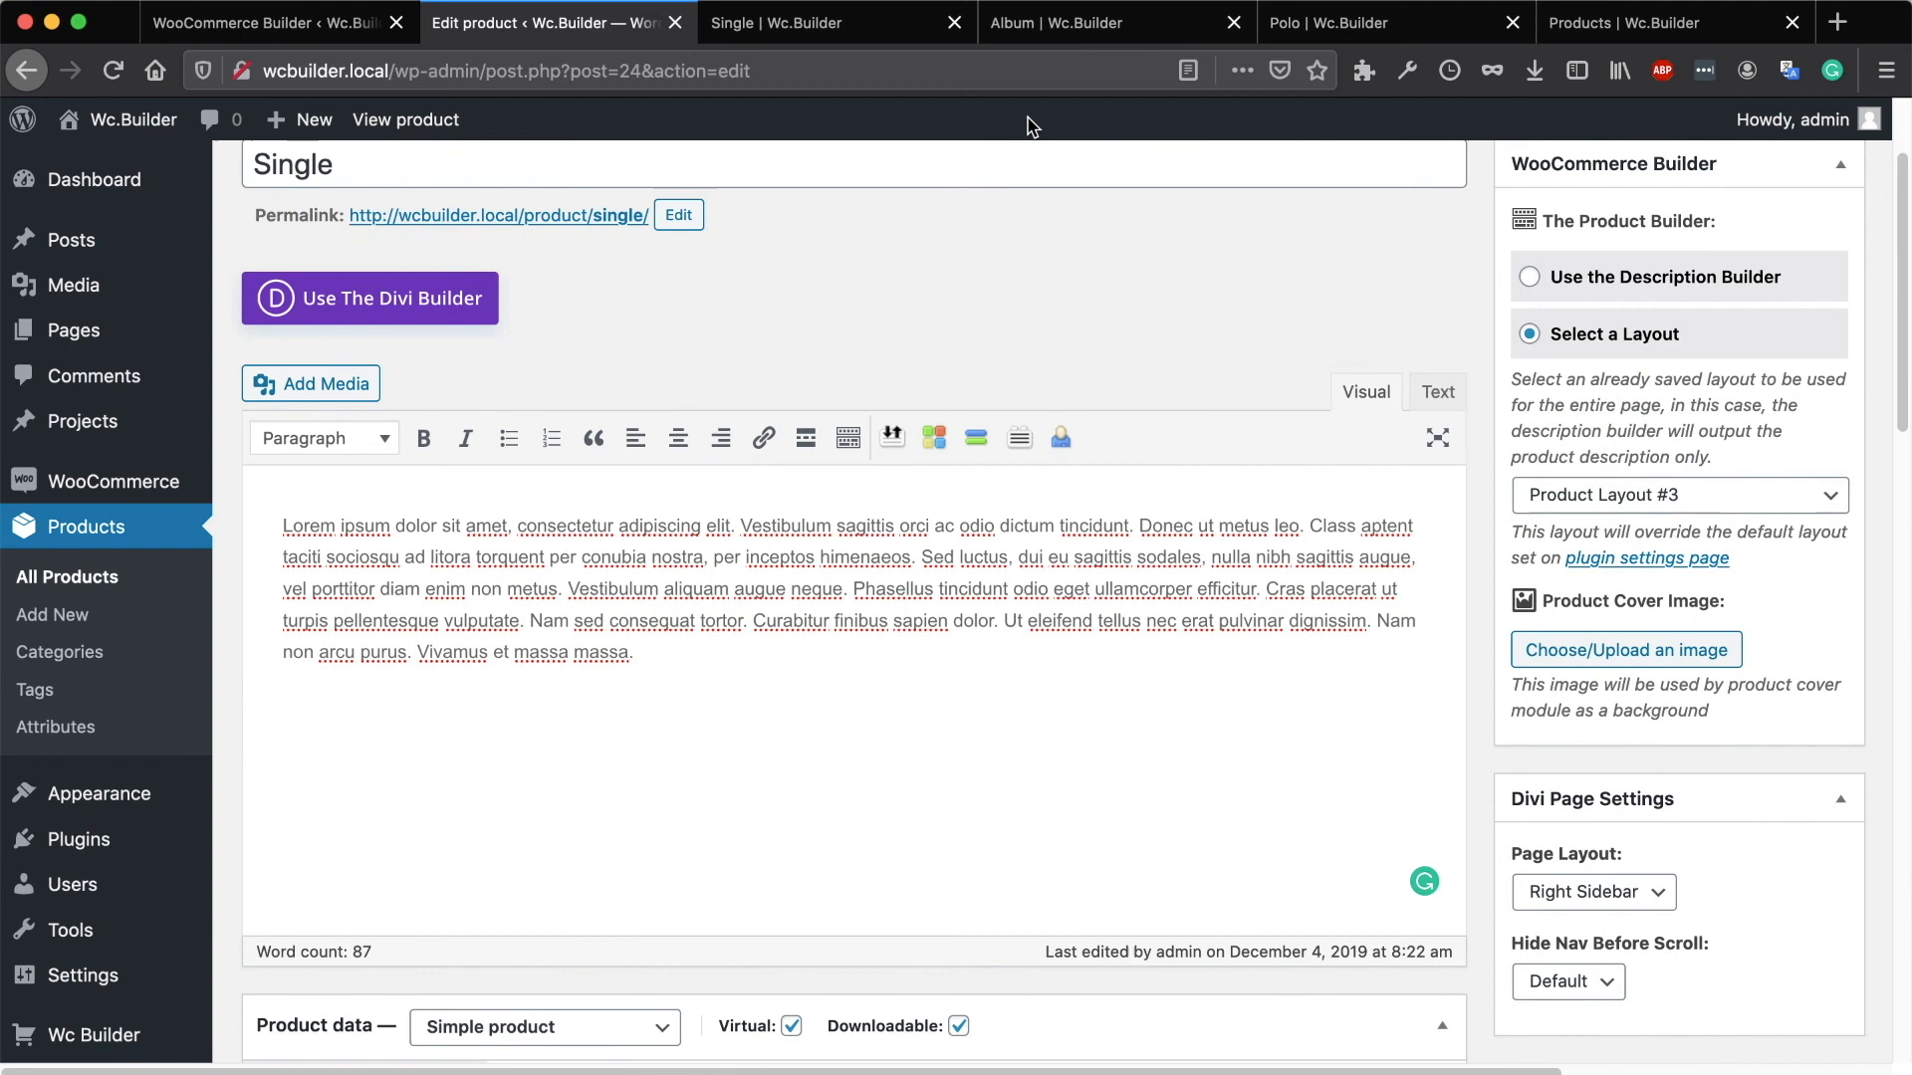
pyautogui.click(836, 24)
pyautogui.scroll(-5, 704, 546)
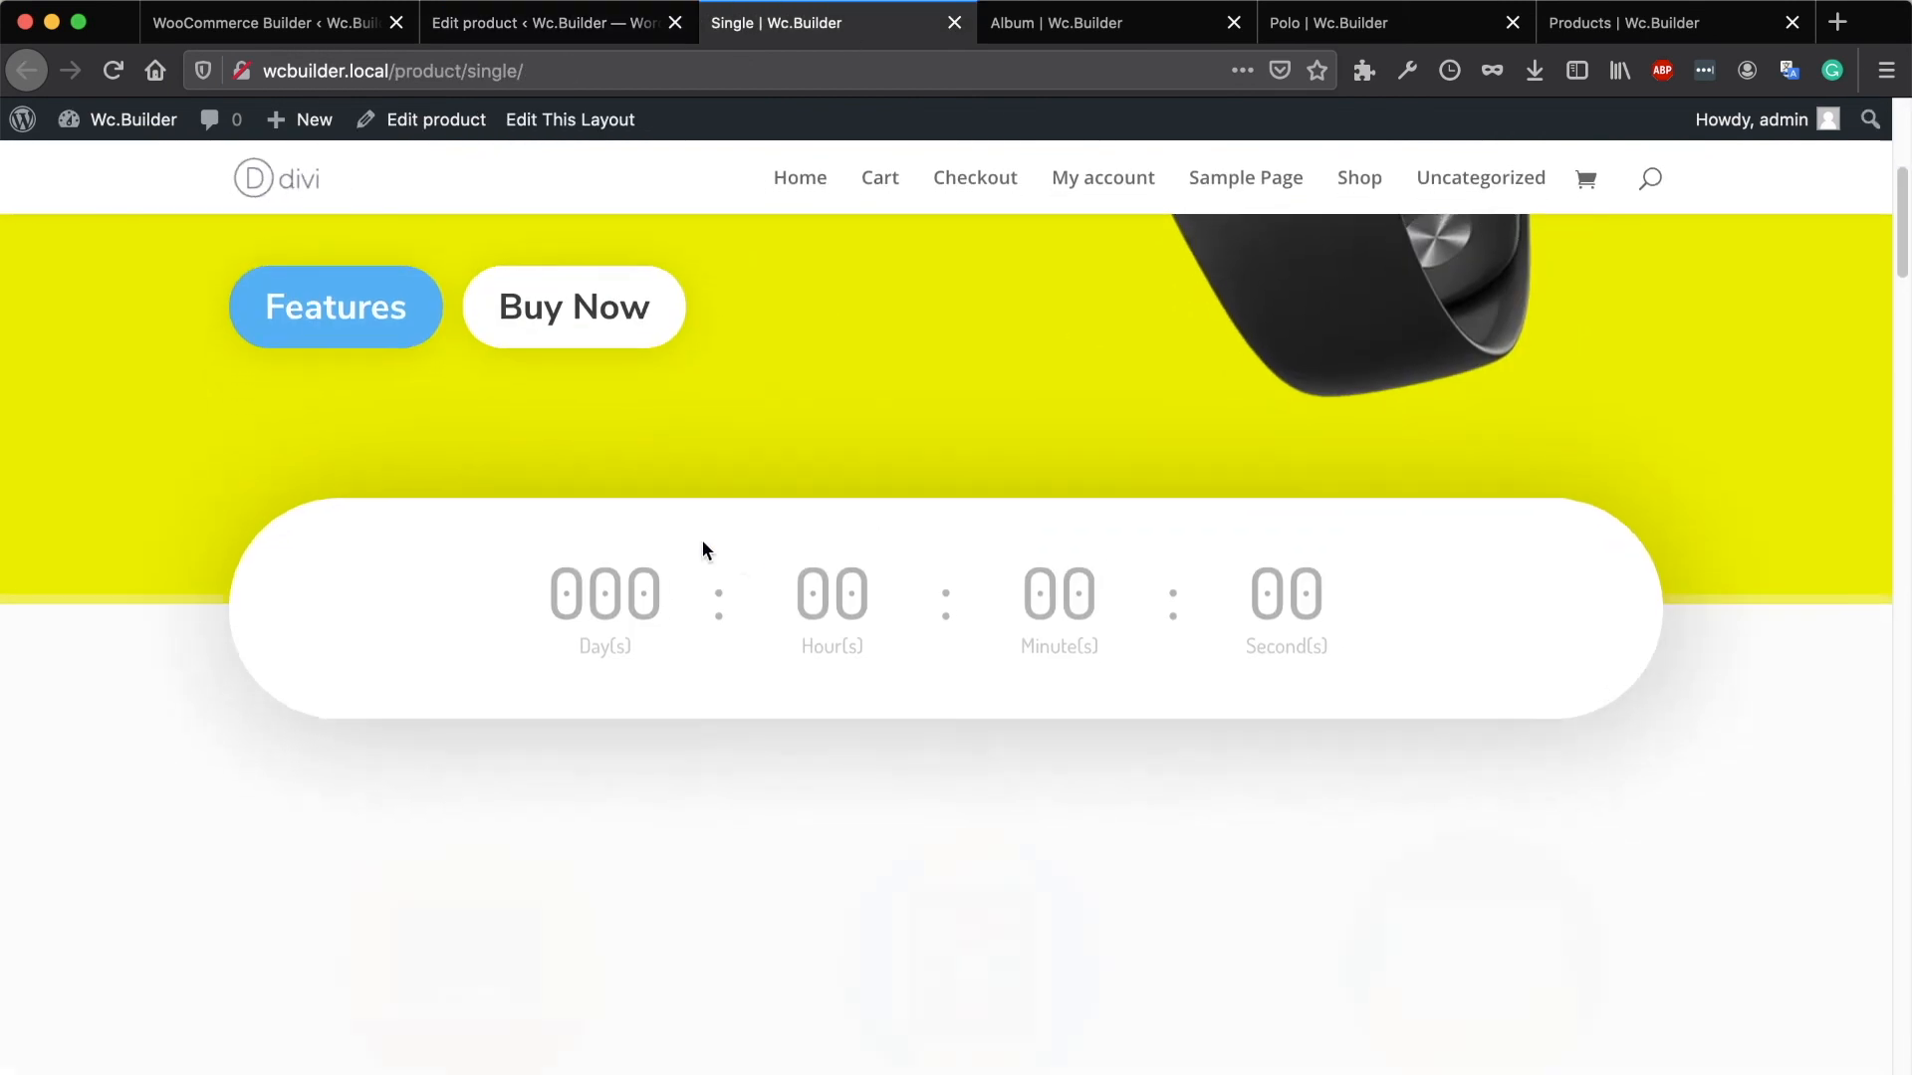
pyautogui.scroll(5, 1336, 832)
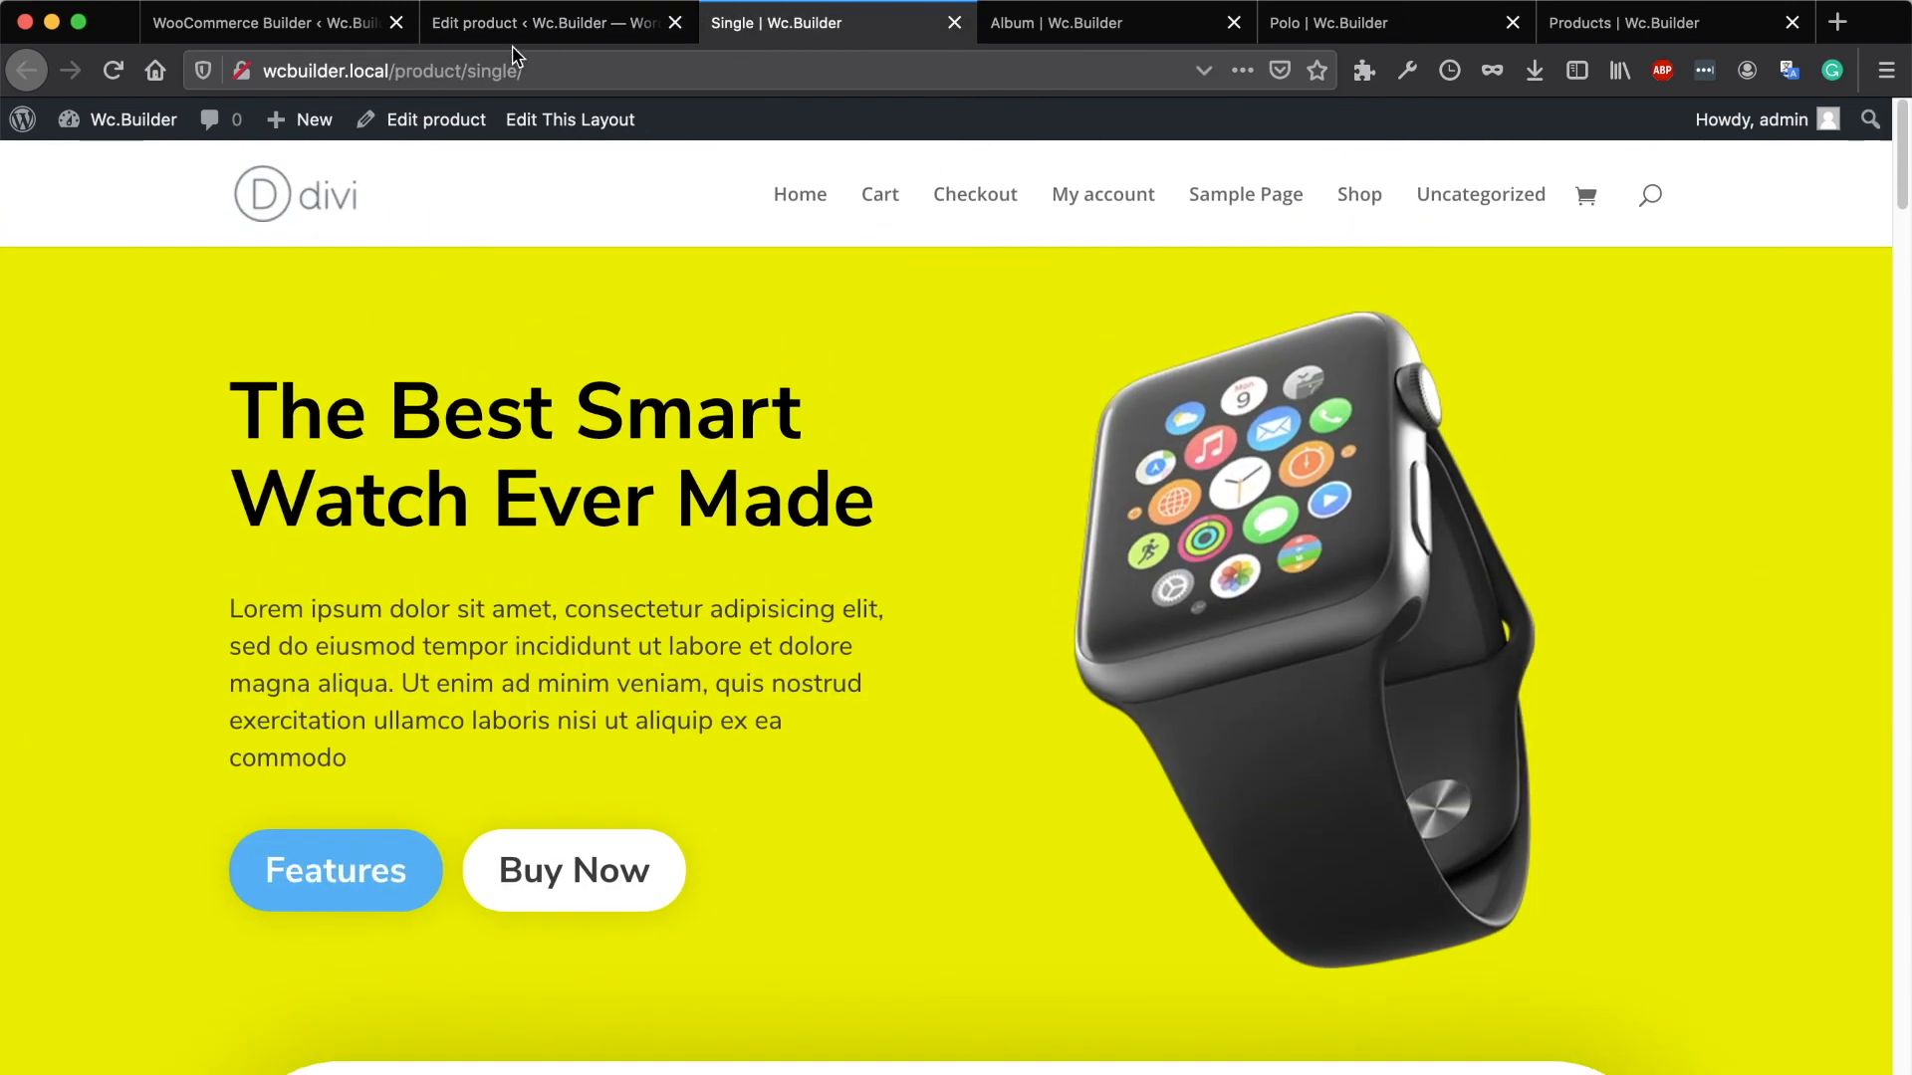
pyautogui.click(519, 30)
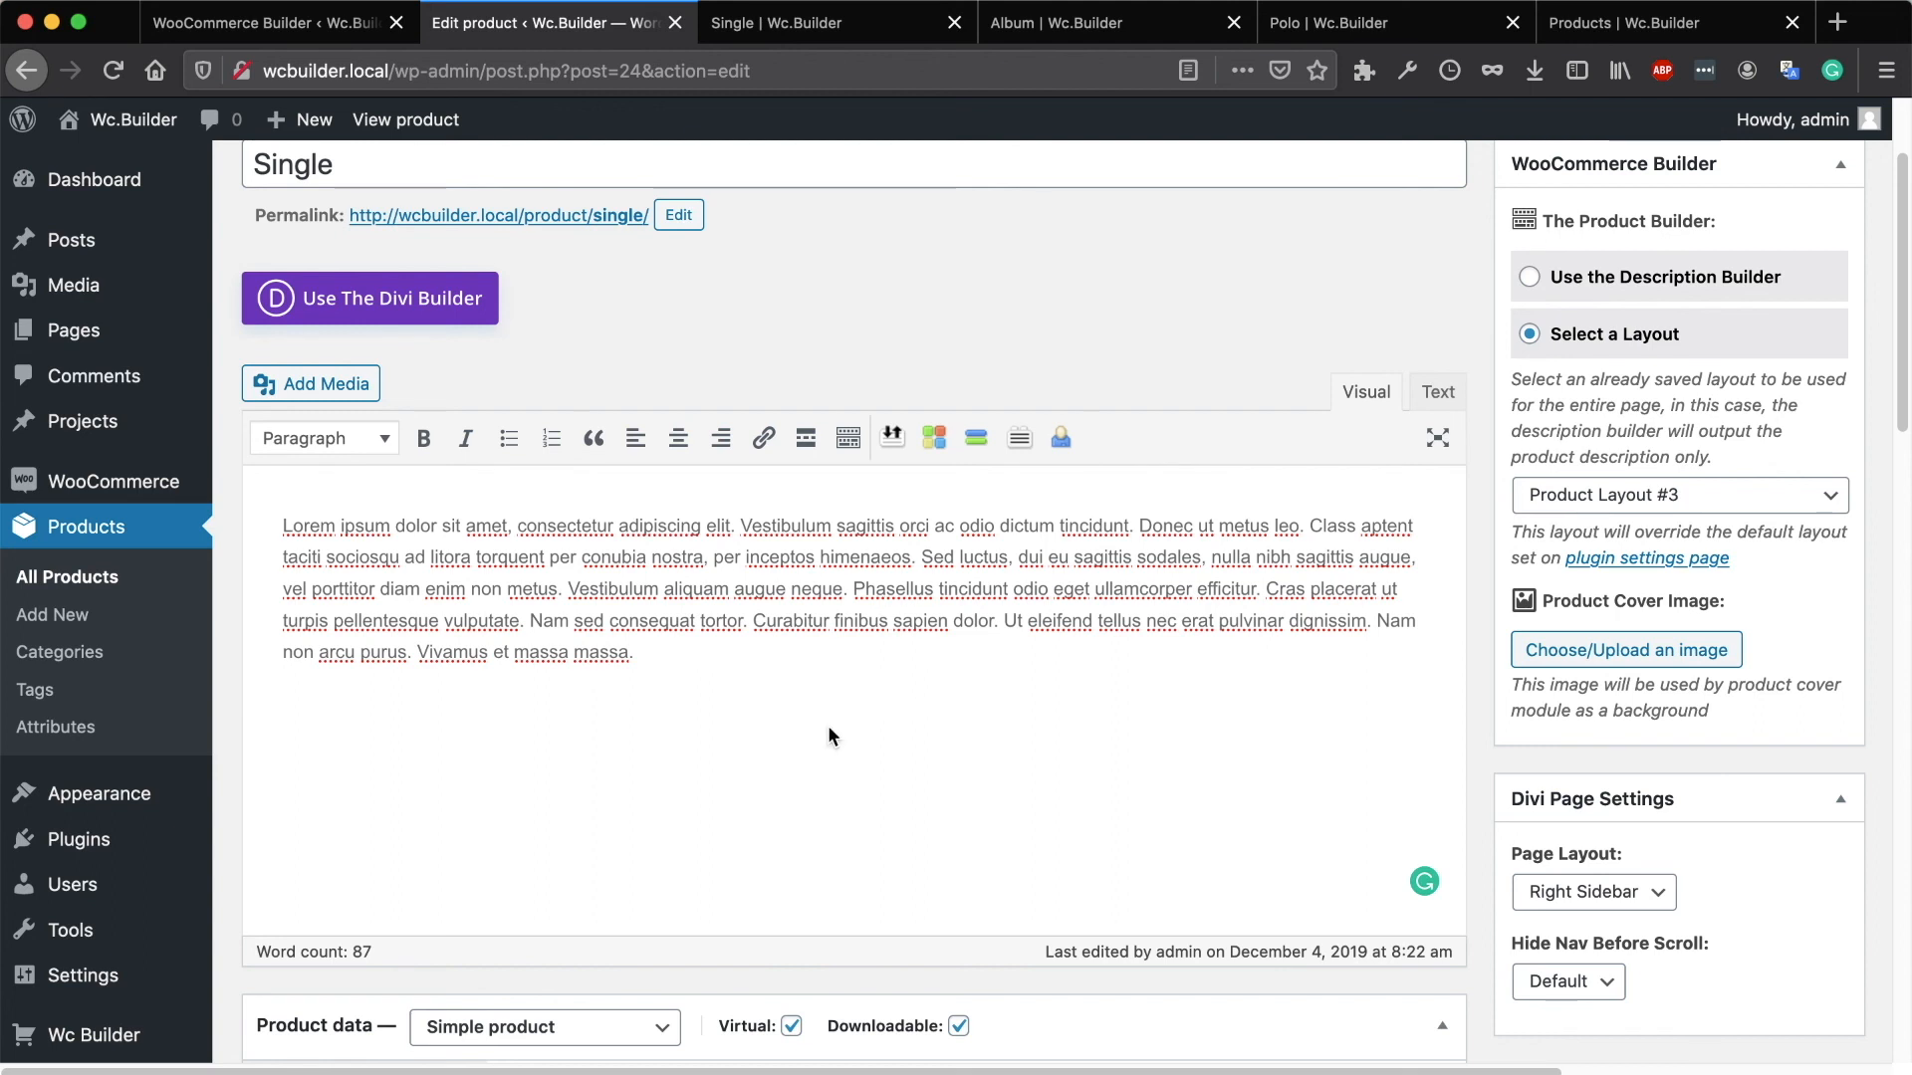
pyautogui.scroll(1, 978, 840)
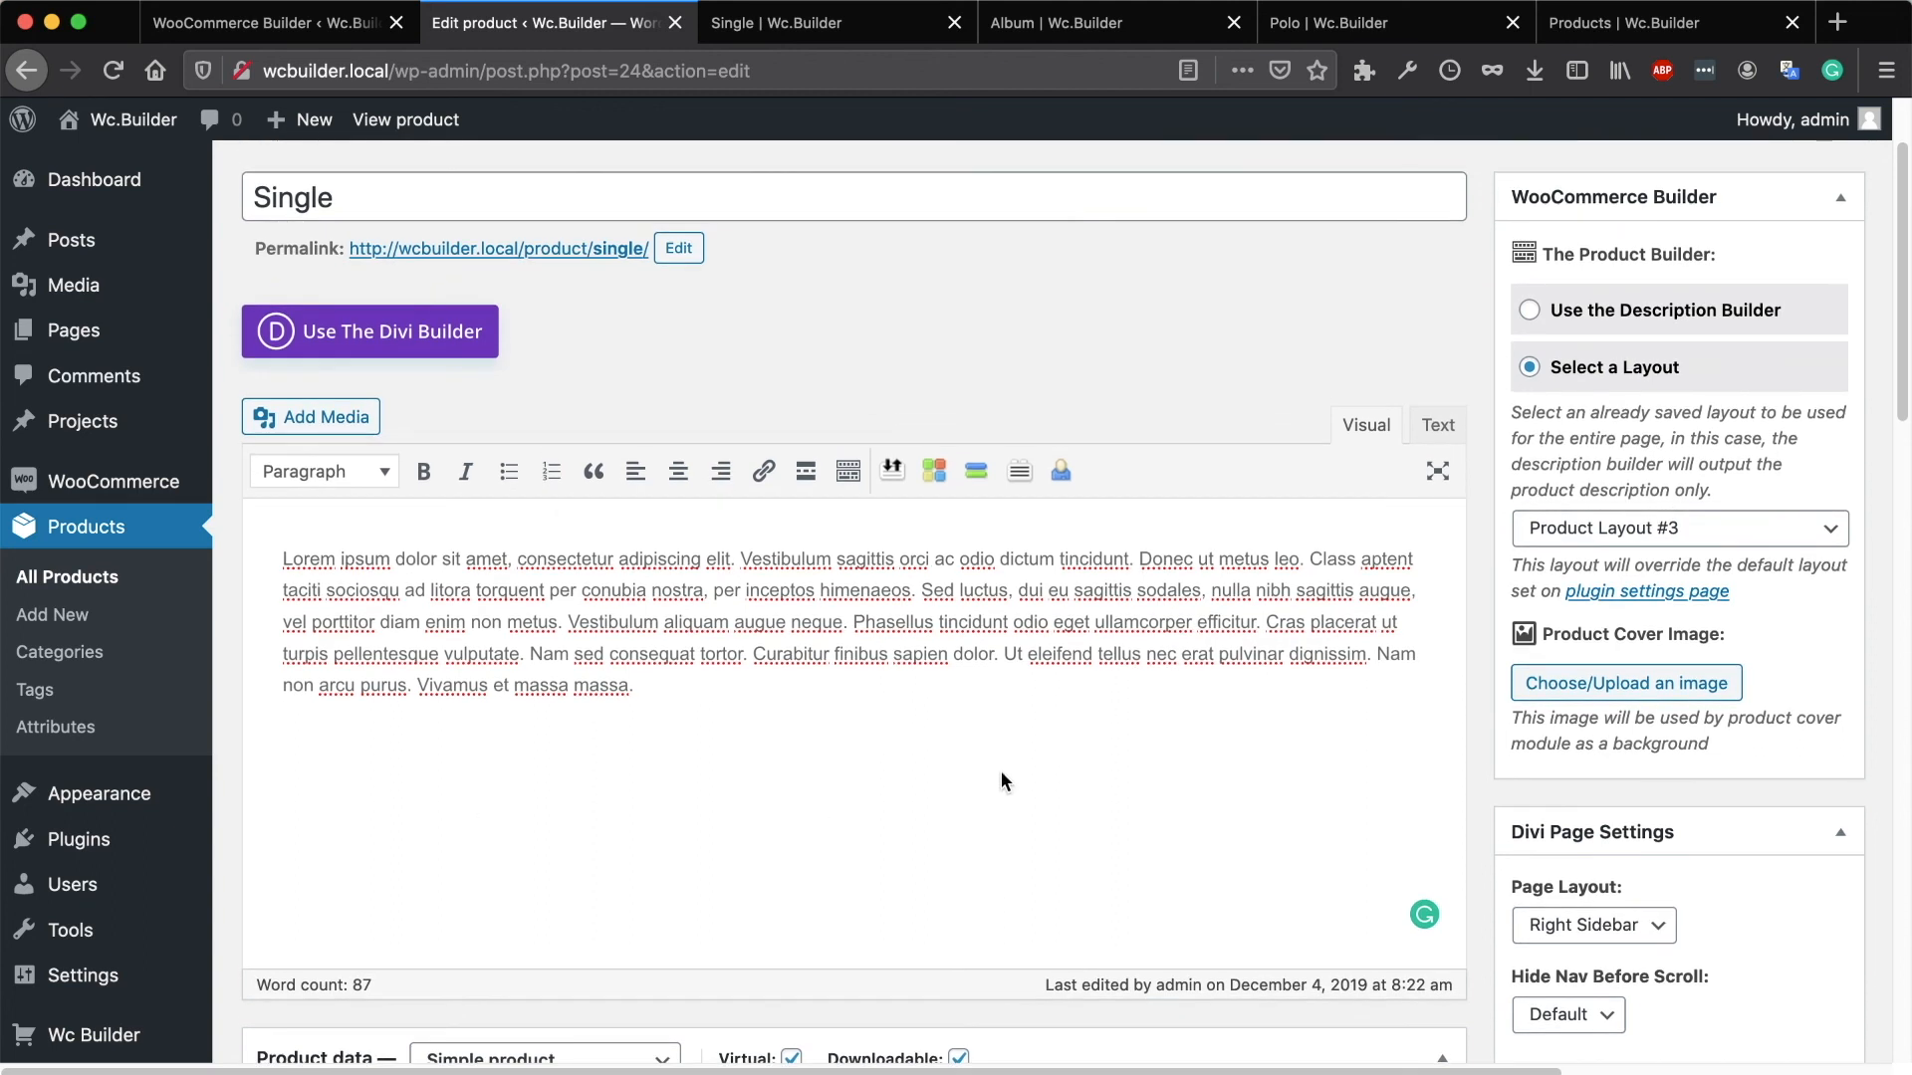
# Step: Close the Single product editor and the Single, Album, Polo and Products pages, leaving only the WooCommerce Builder settings open
pyautogui.click(675, 22)
pyautogui.click(675, 24)
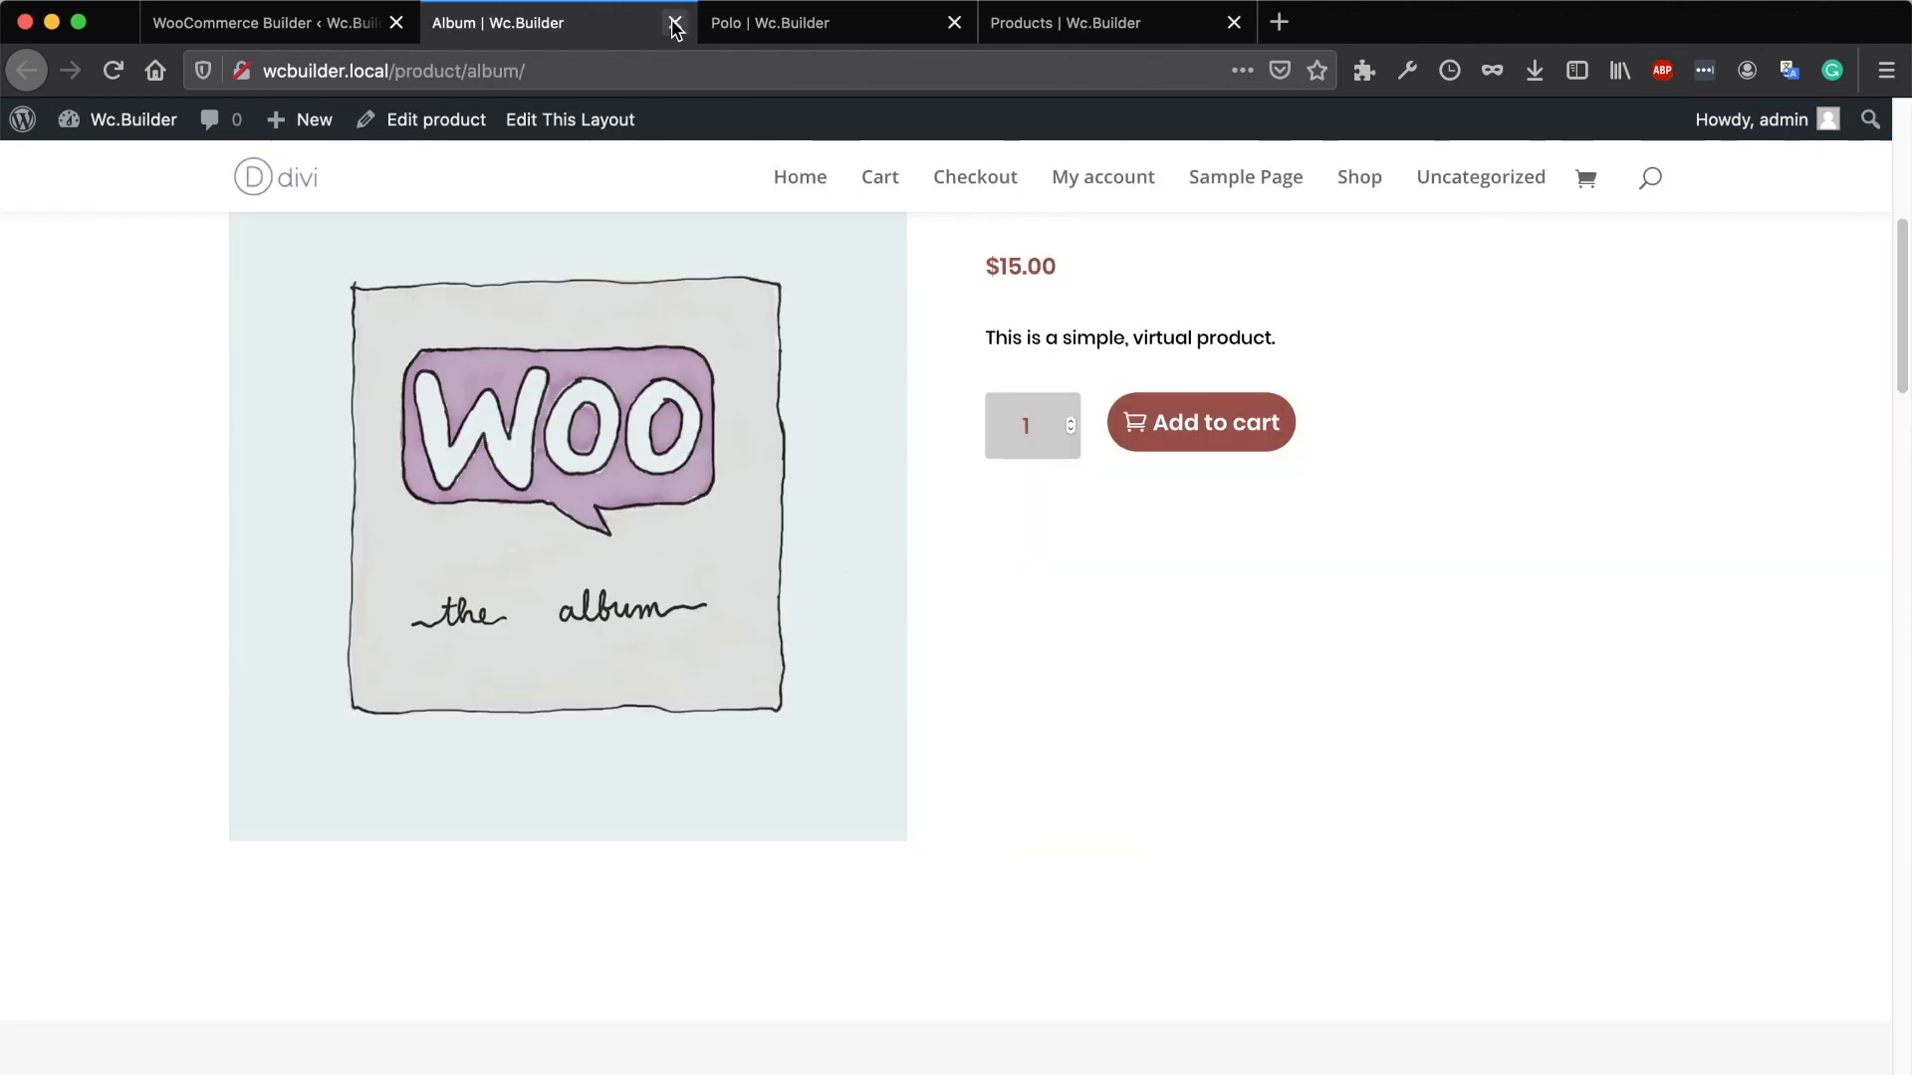
pyautogui.click(675, 23)
pyautogui.click(675, 24)
pyautogui.click(675, 24)
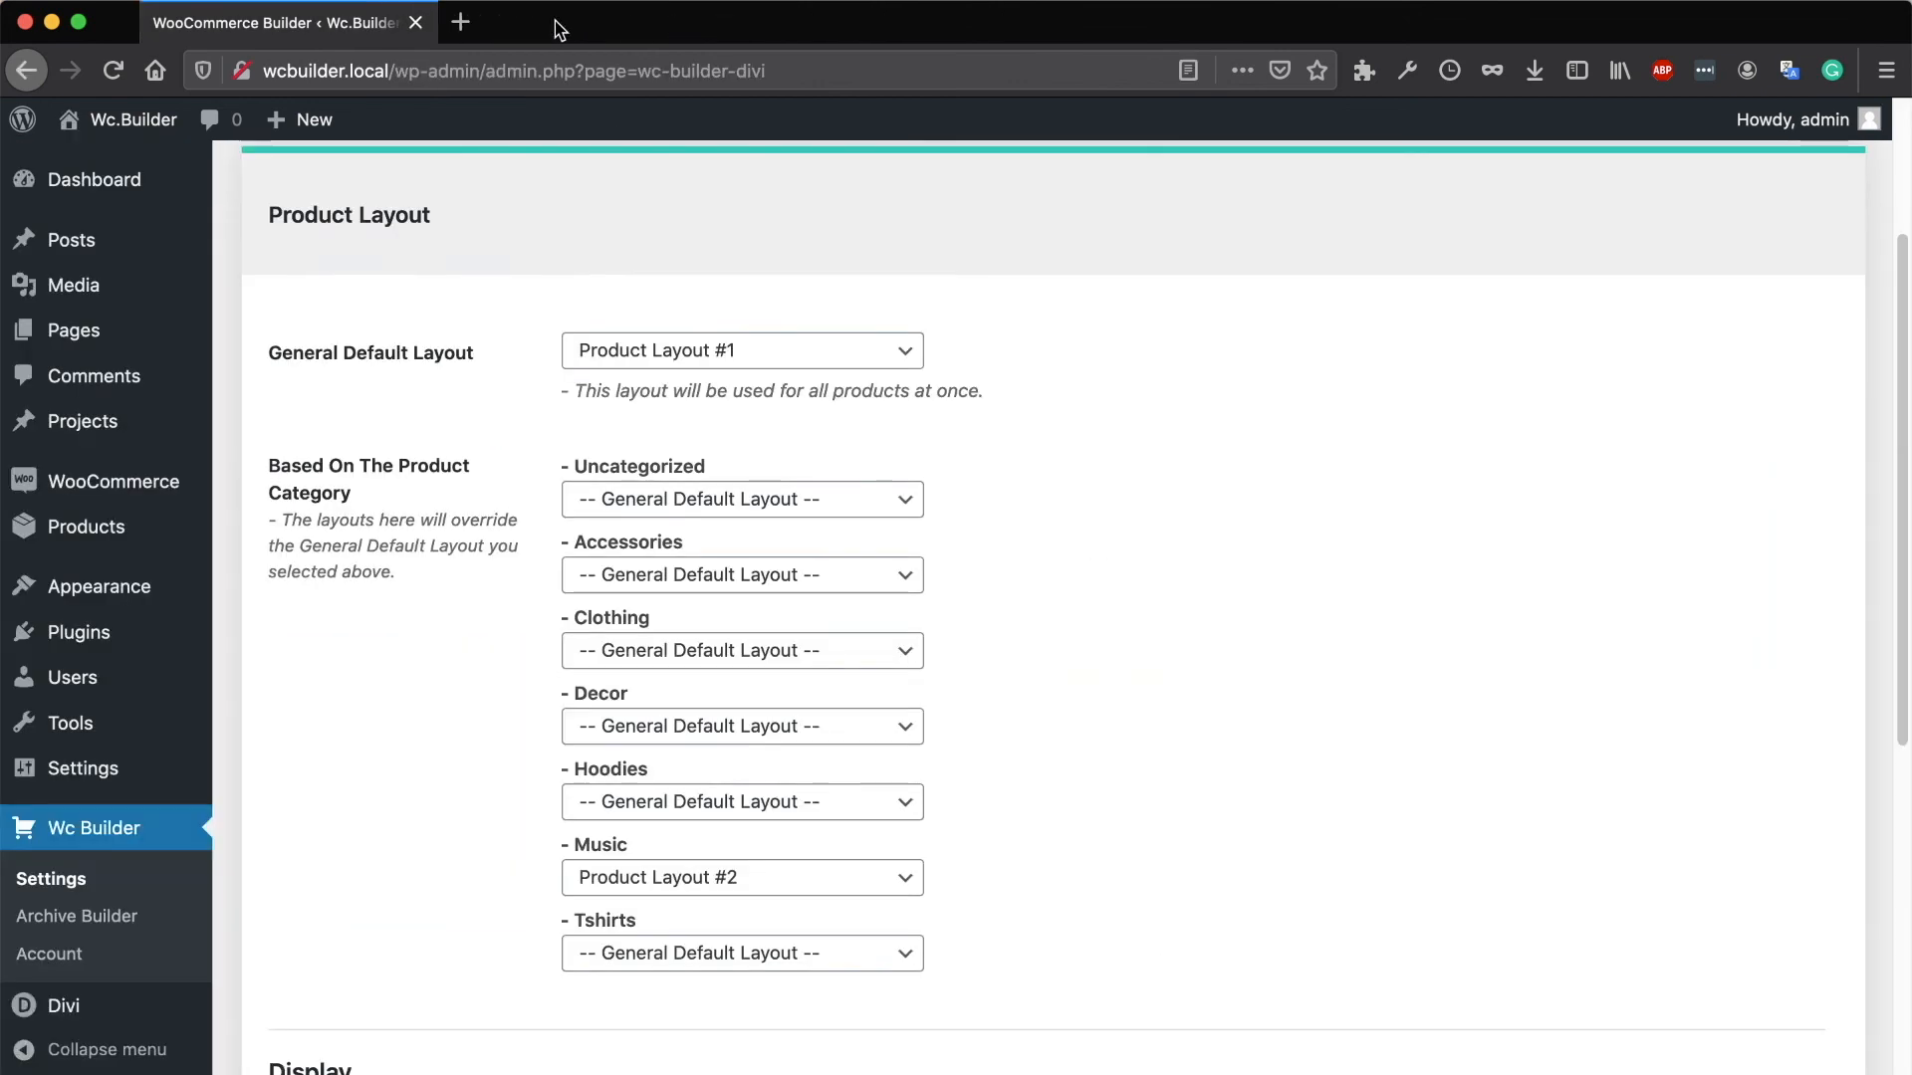
# Step: Enable Make Fullwidth Rows 100% width for product pages and save the WooCommerce Builder settings
pyautogui.scroll(-5, 1178, 516)
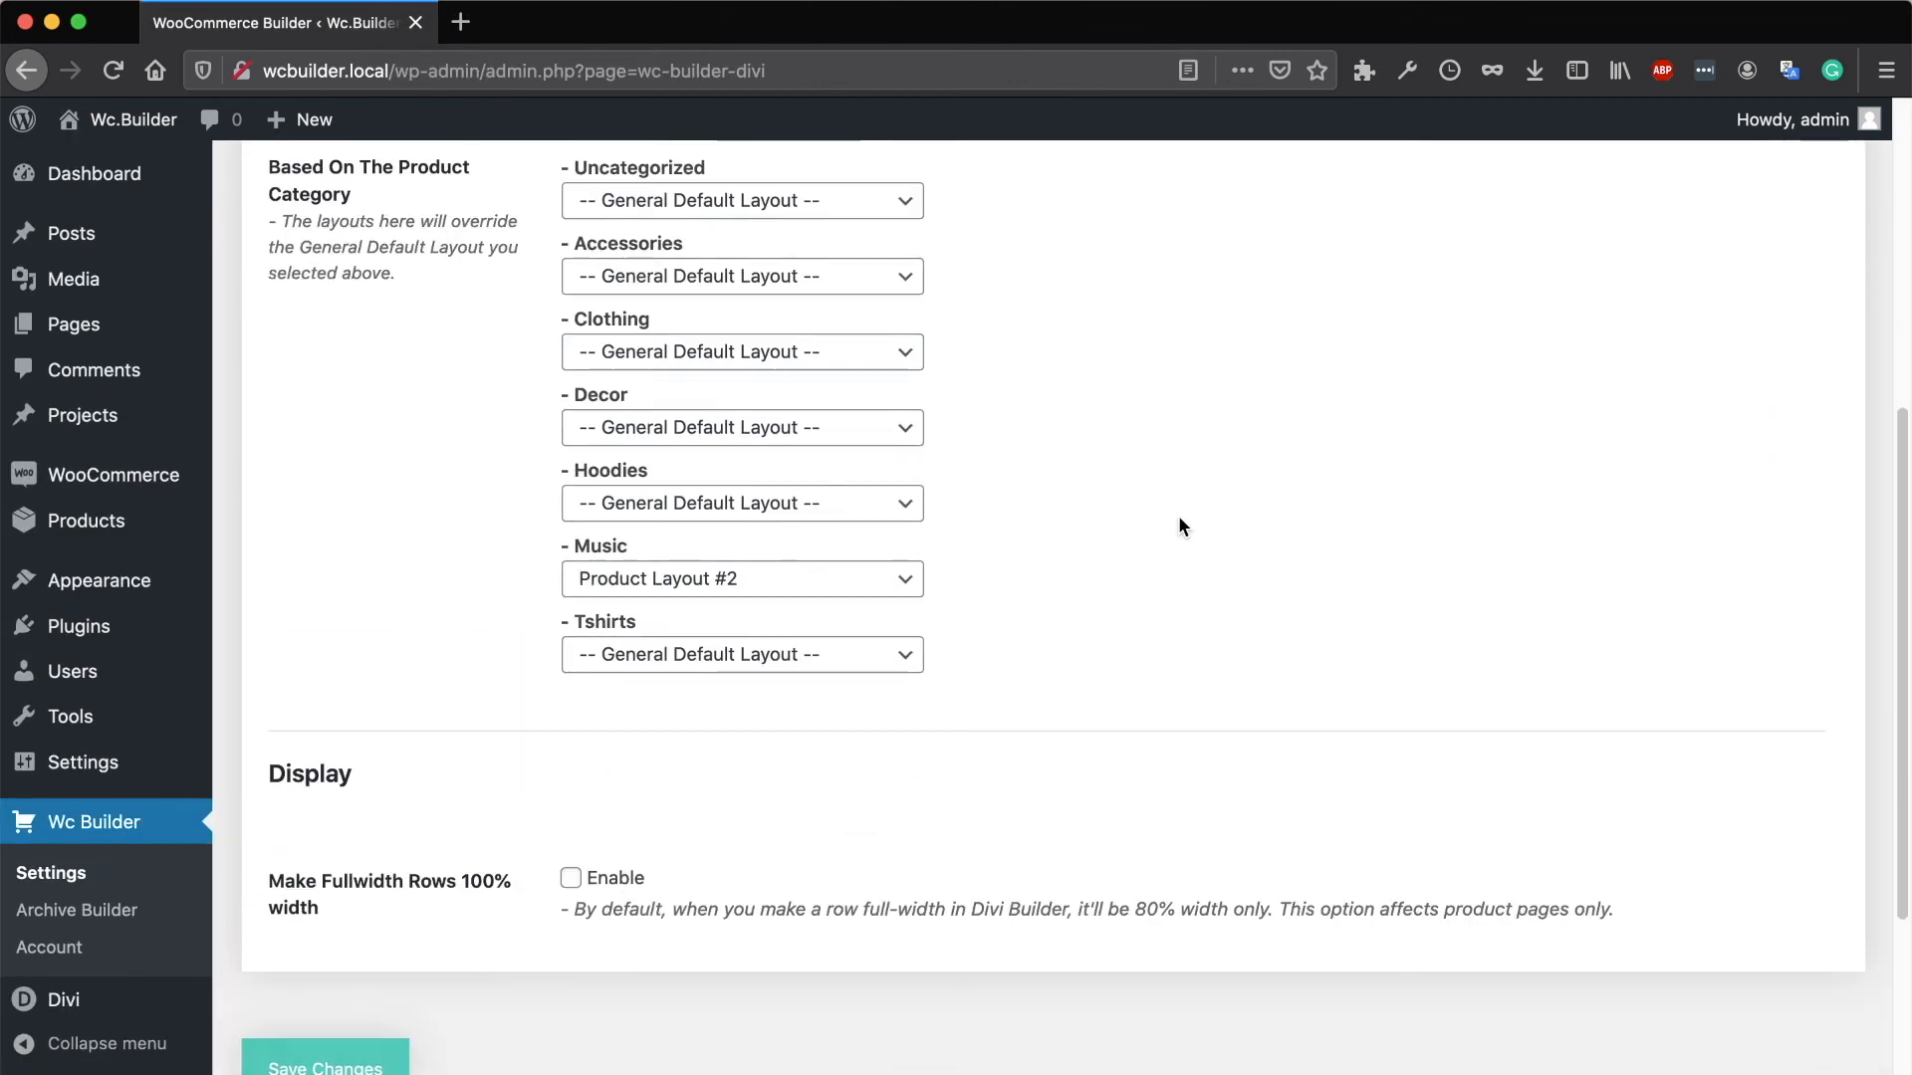
pyautogui.scroll(-1, 1179, 516)
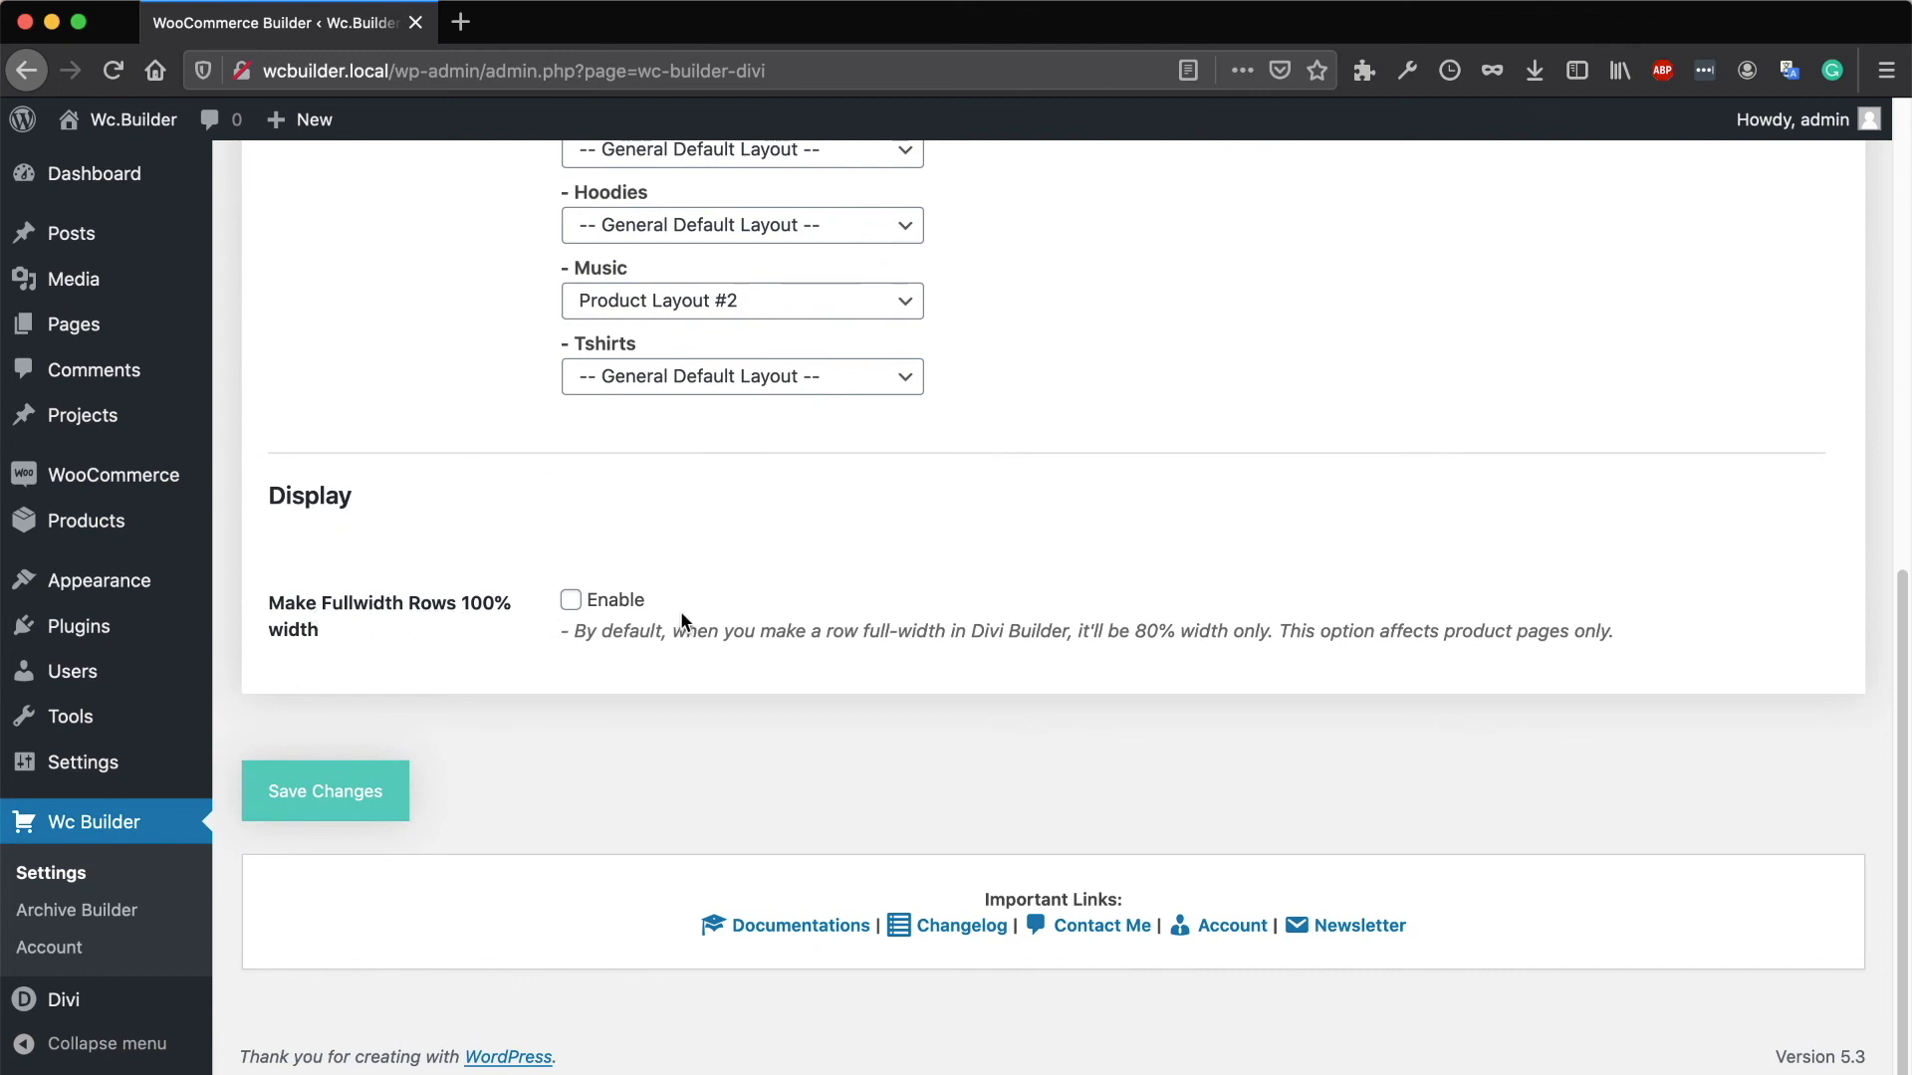
pyautogui.click(624, 609)
pyautogui.click(371, 794)
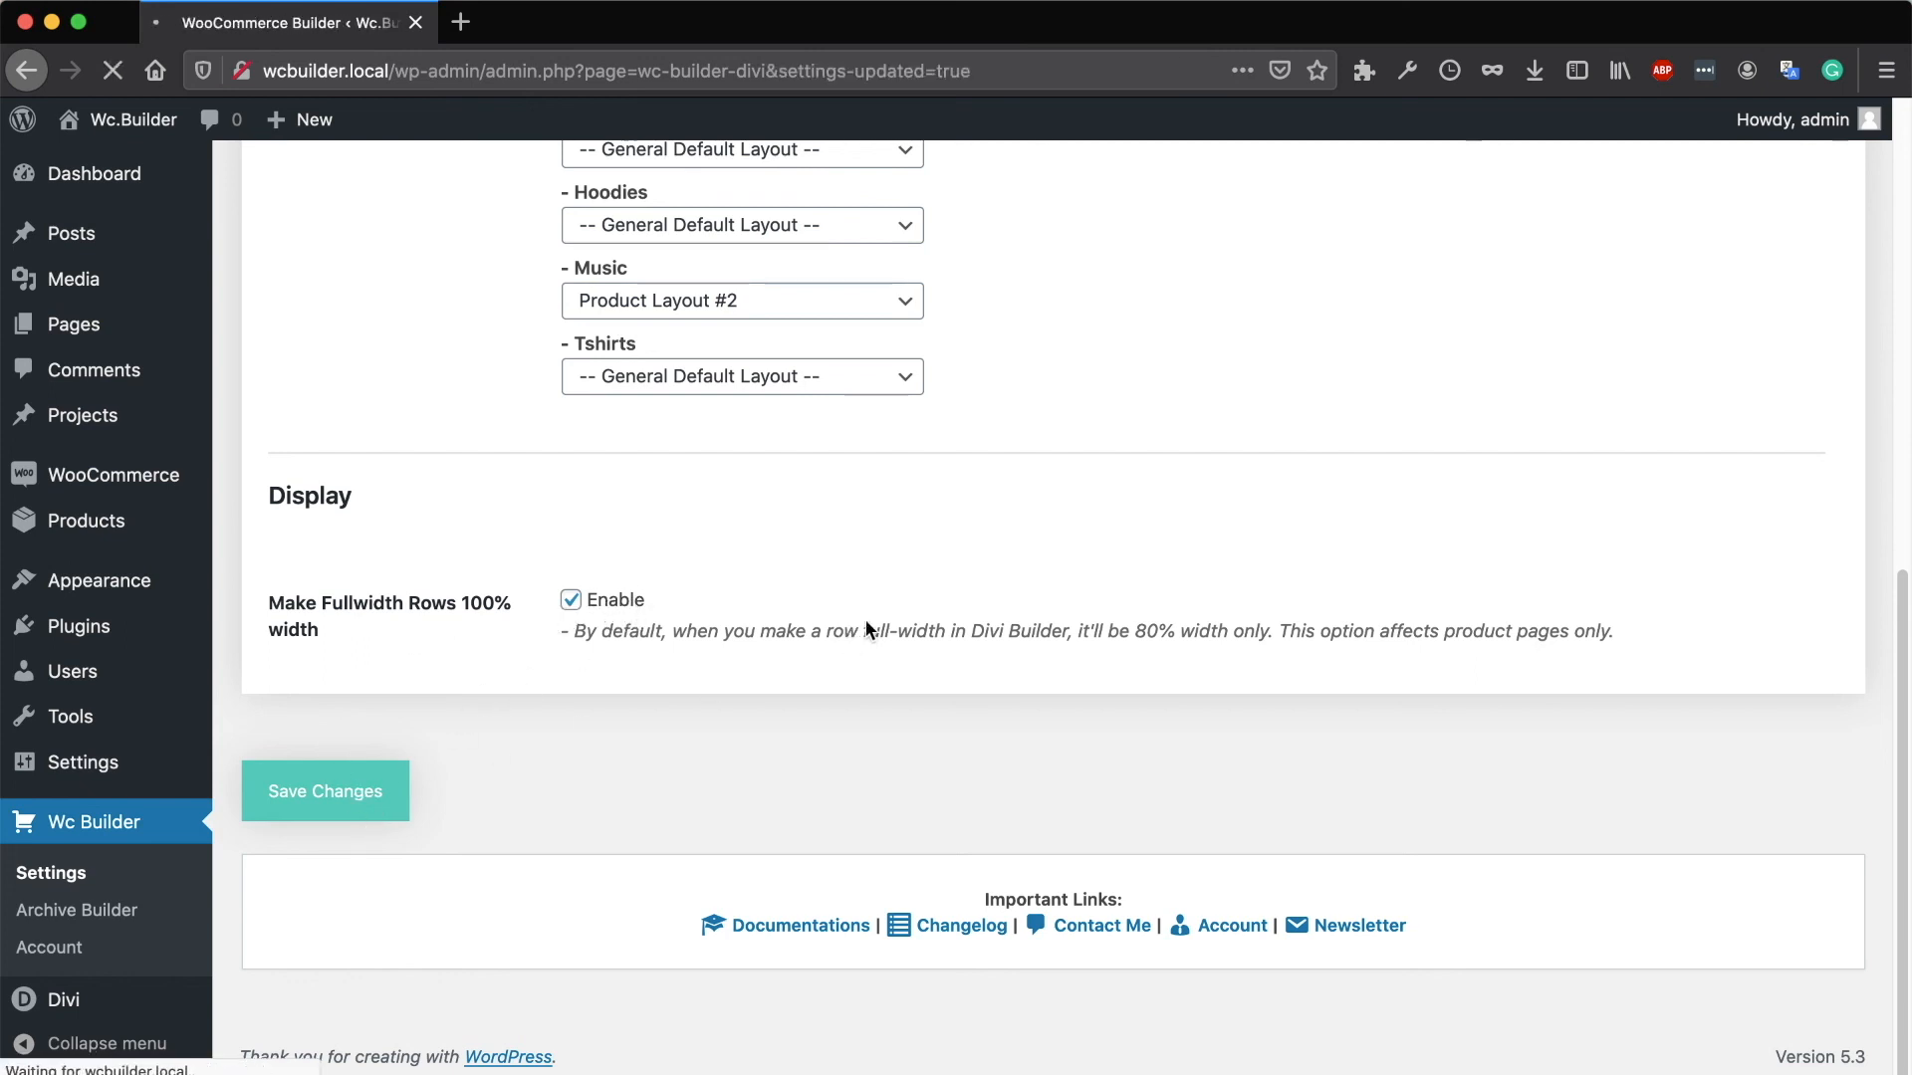